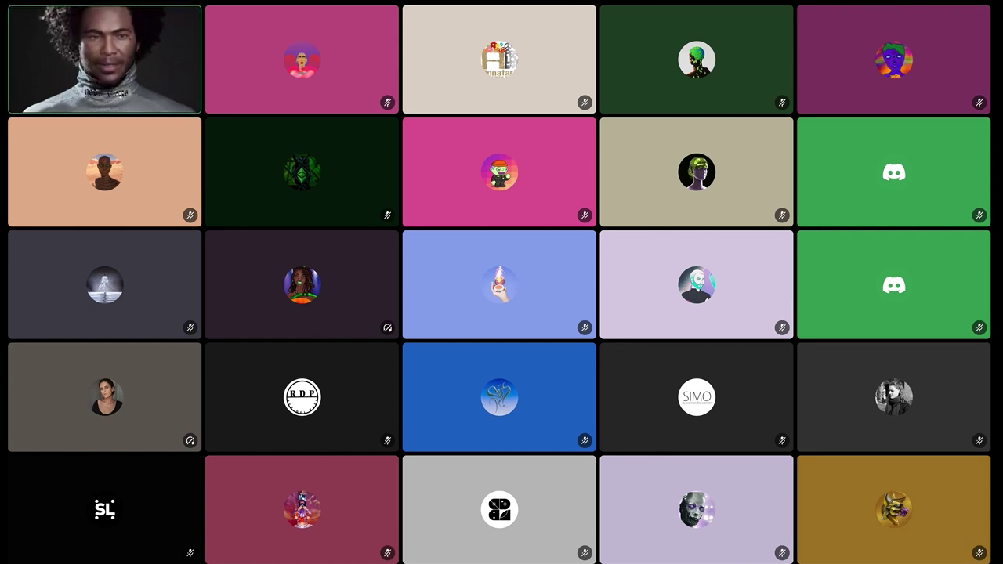
# Step: Start watching the presenter's live screen share in the call and enlarge the stream
pyautogui.press('XF86AudioRaiseVolume')
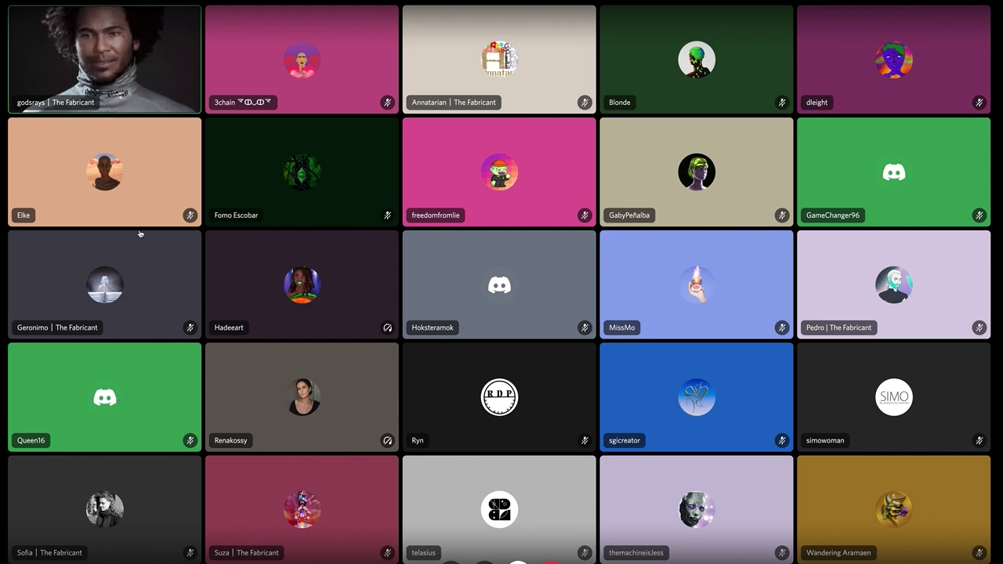
pyautogui.click(121, 88)
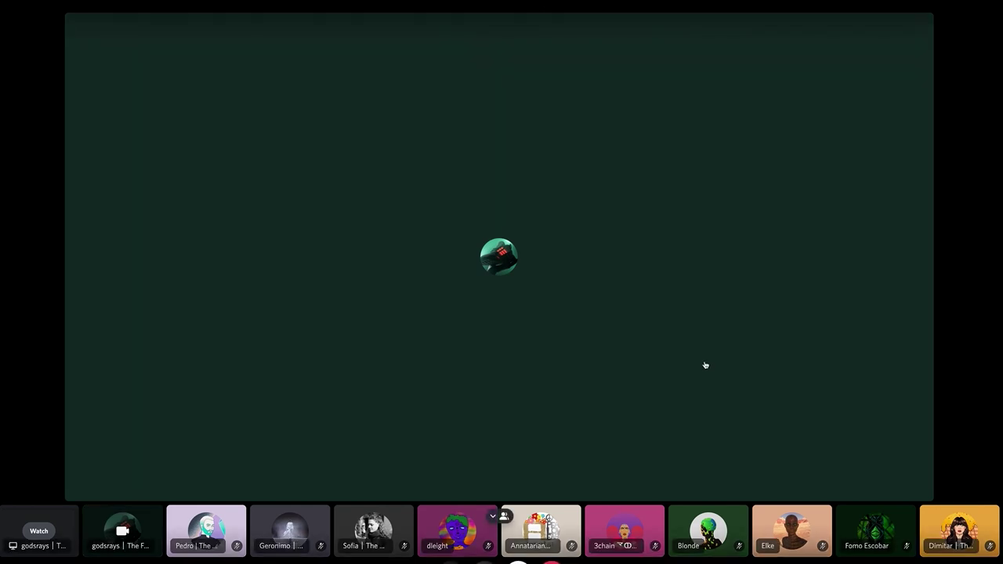
pyautogui.click(54, 531)
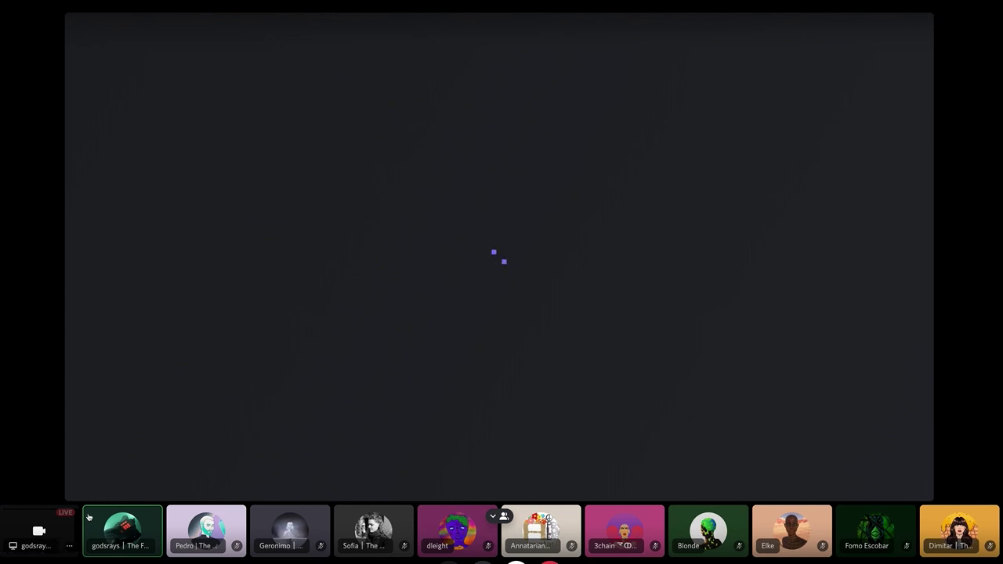
pyautogui.click(50, 518)
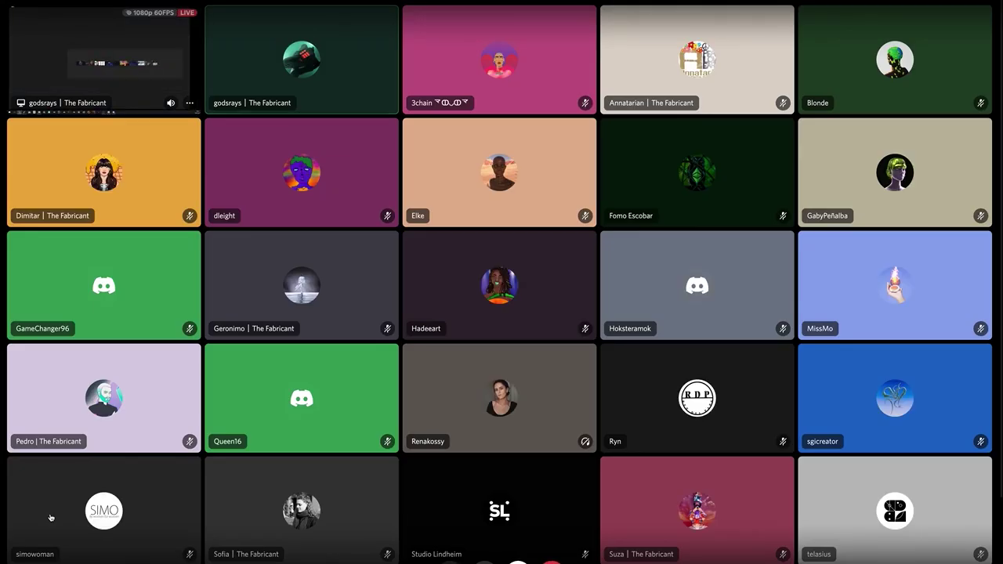
pyautogui.click(111, 42)
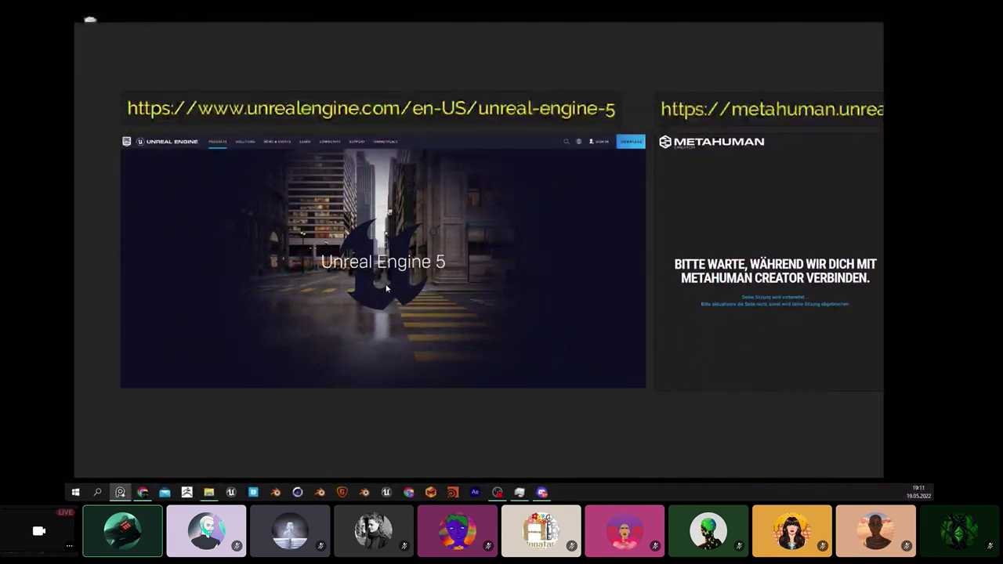
# Step: Select the Unreal Engine 5 link on the reference board, switch to Chrome, and reposition its window and extend it downward
pyautogui.doubleClick(502, 110)
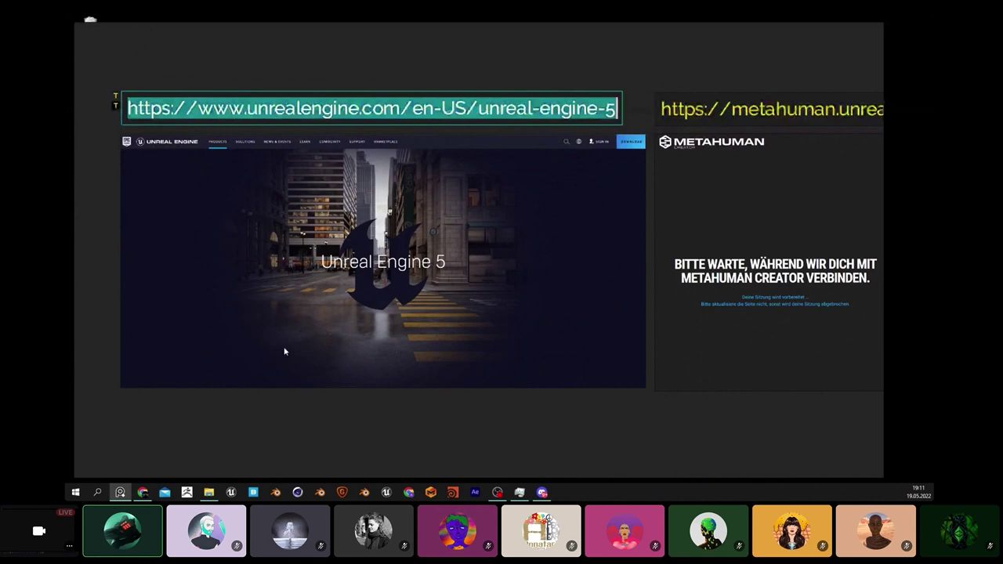
pyautogui.click(127, 494)
pyautogui.moveTo(549, 75); pyautogui.dragTo(579, 35)
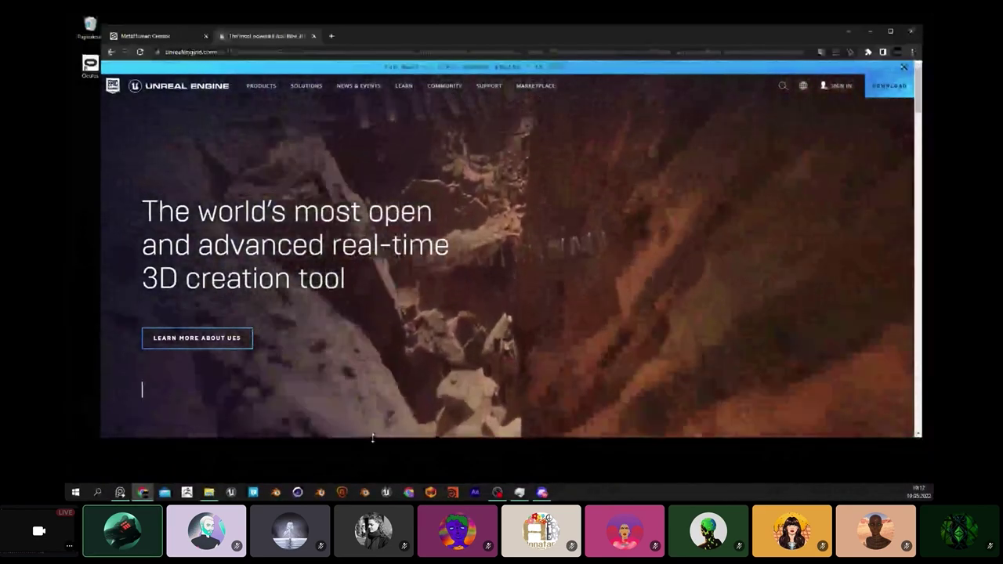
pyautogui.moveTo(374, 437); pyautogui.dragTo(373, 469)
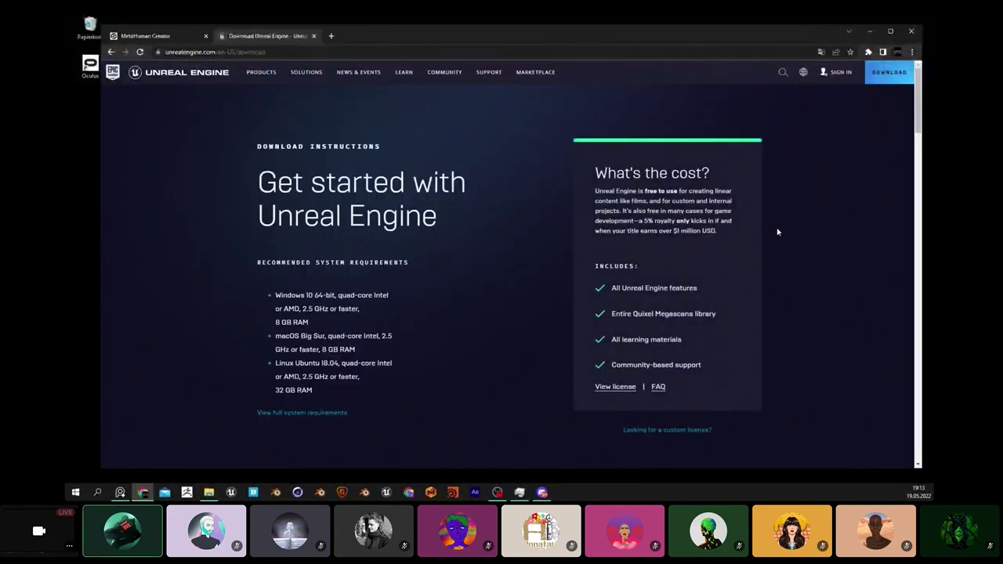
# Step: Review the Unreal Engine download page for system requirements, licence cost and the launcher installation instructions
pyautogui.scroll(-2, 806, 365)
pyautogui.scroll(-8, 705, 248)
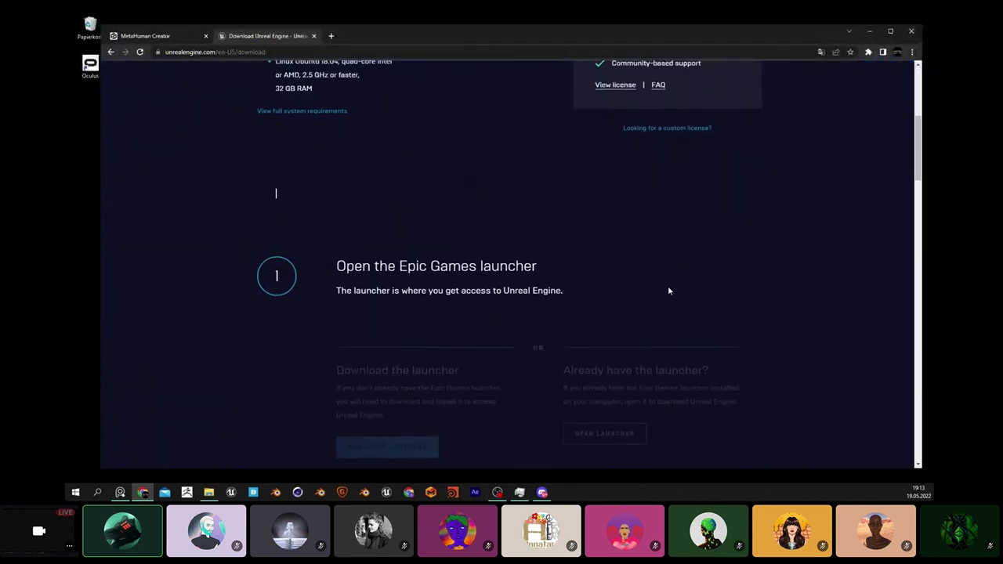
pyautogui.scroll(2, 807, 251)
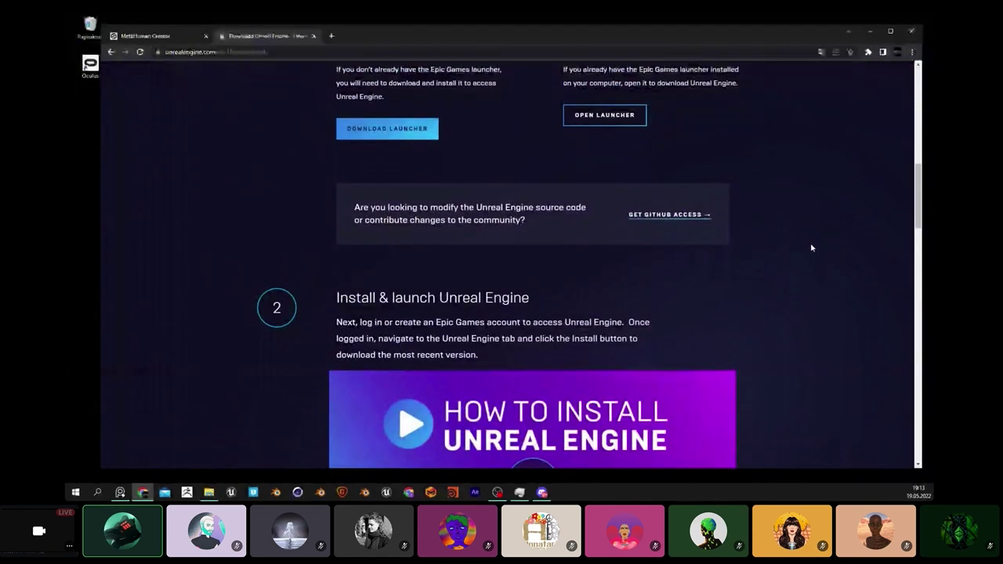
pyautogui.scroll(-4, 808, 246)
pyautogui.scroll(12, 807, 243)
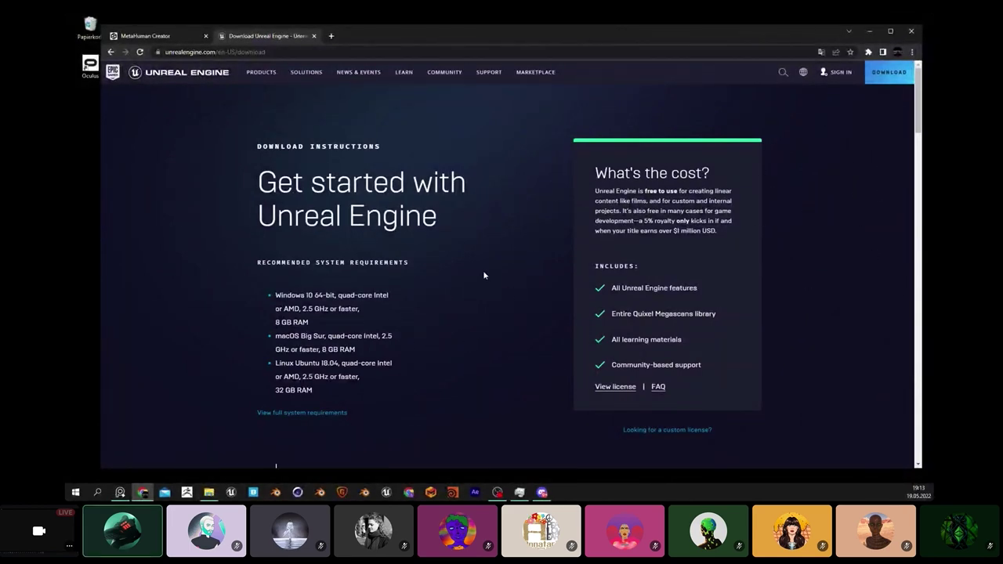
pyautogui.scroll(-2, 486, 272)
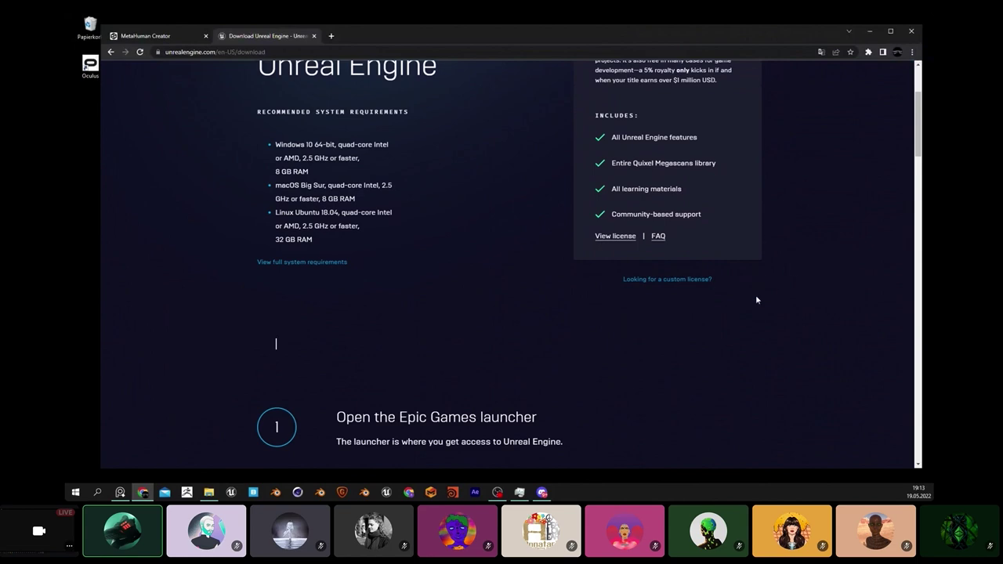
# Step: Return to the reference board and select the metahuman.unrealengine.com link above the MetaHuman Creator images
pyautogui.hotkey('alt', 'Tab')
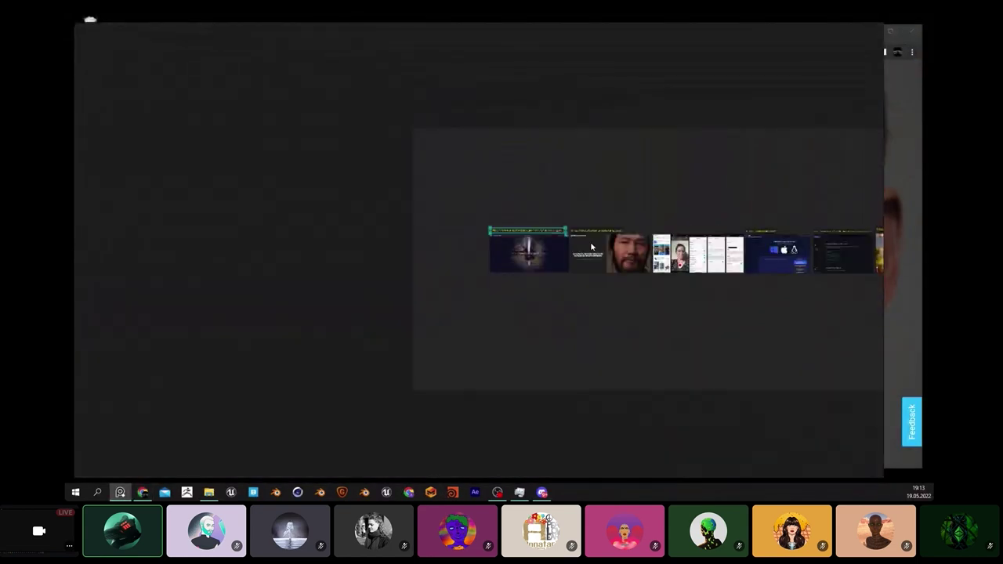
pyautogui.scroll(5, 618, 237)
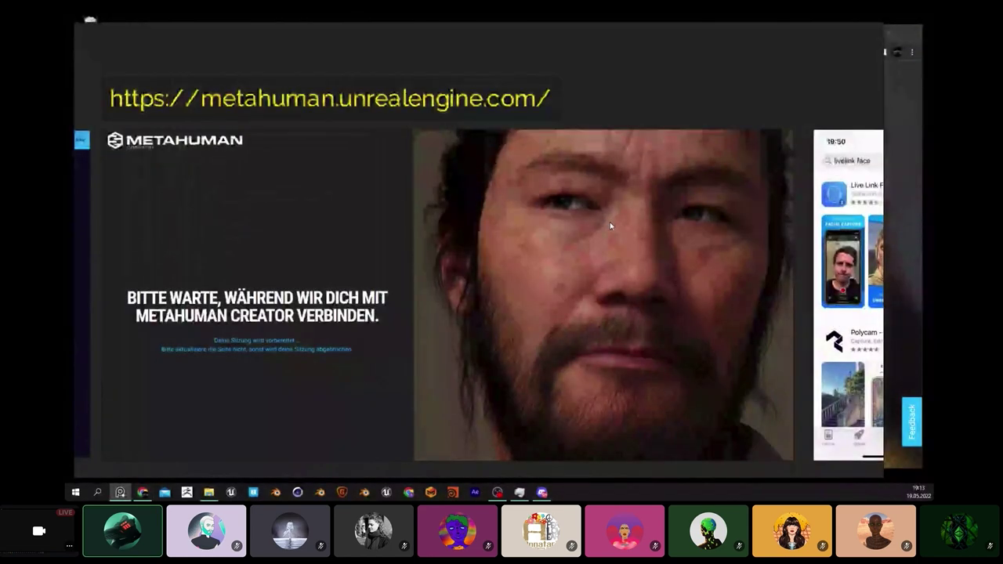
pyautogui.scroll(2, 613, 223)
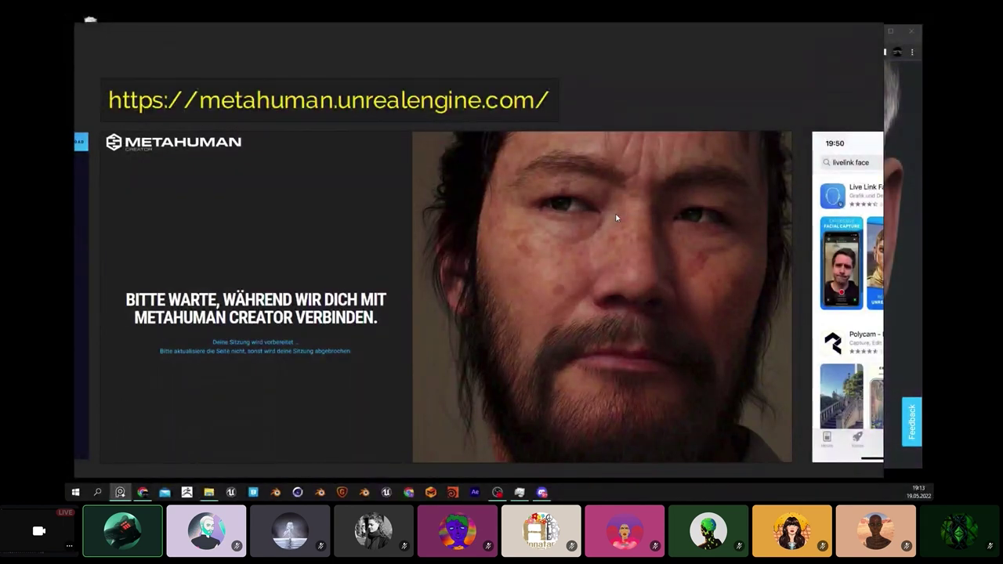
pyautogui.doubleClick(494, 96)
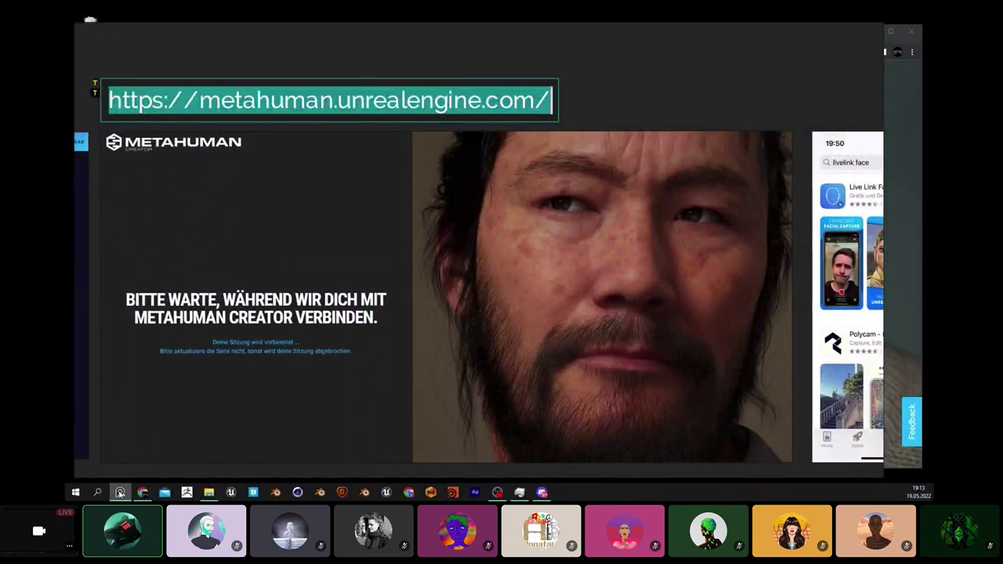
# Step: Reload the MetaHuman Creator page in Chrome and view the Live Link Face screenshots on the reference board while it connects
pyautogui.click(143, 493)
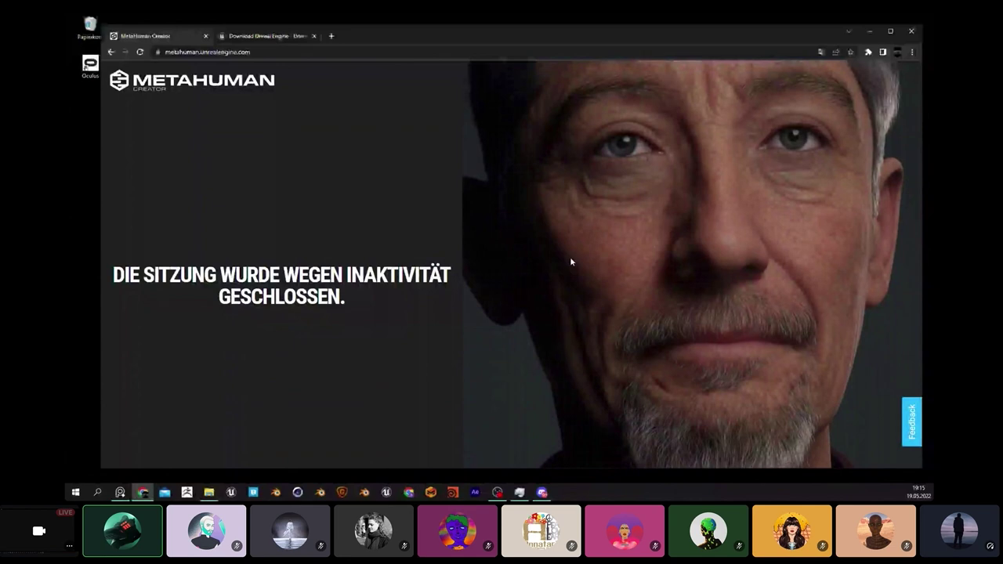
pyautogui.press('F5')
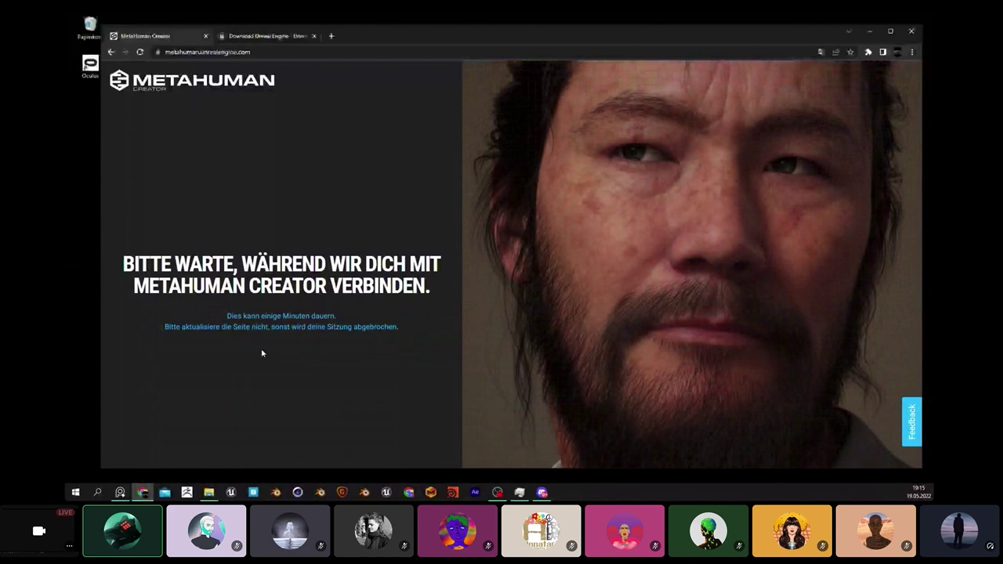
pyautogui.hotkey('alt', 'Tab')
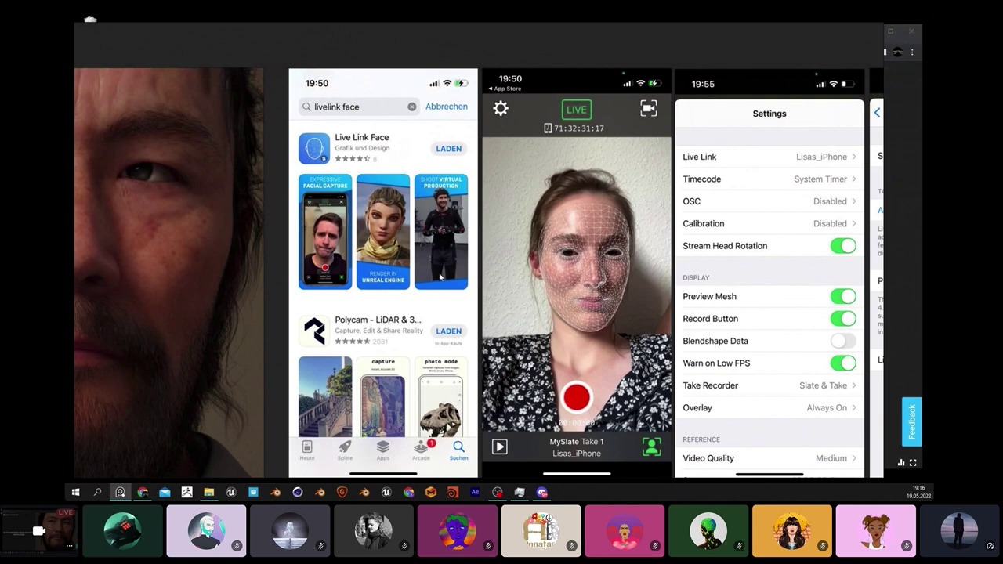
pyautogui.hotkey('alt', 'Tab')
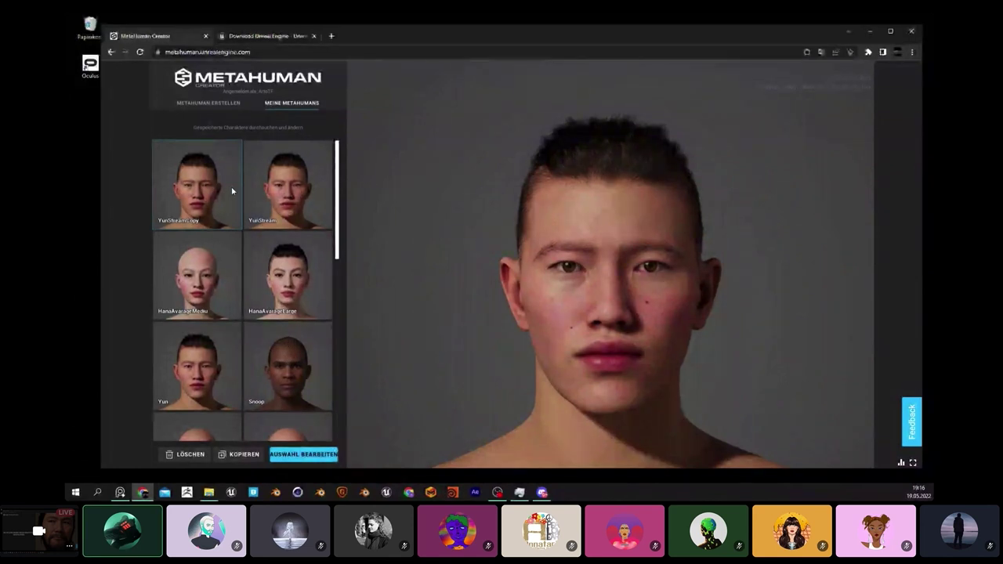
# Step: Choose the YunStreamCopy character from the saved MetaHumans and open it for editing
pyautogui.click(295, 196)
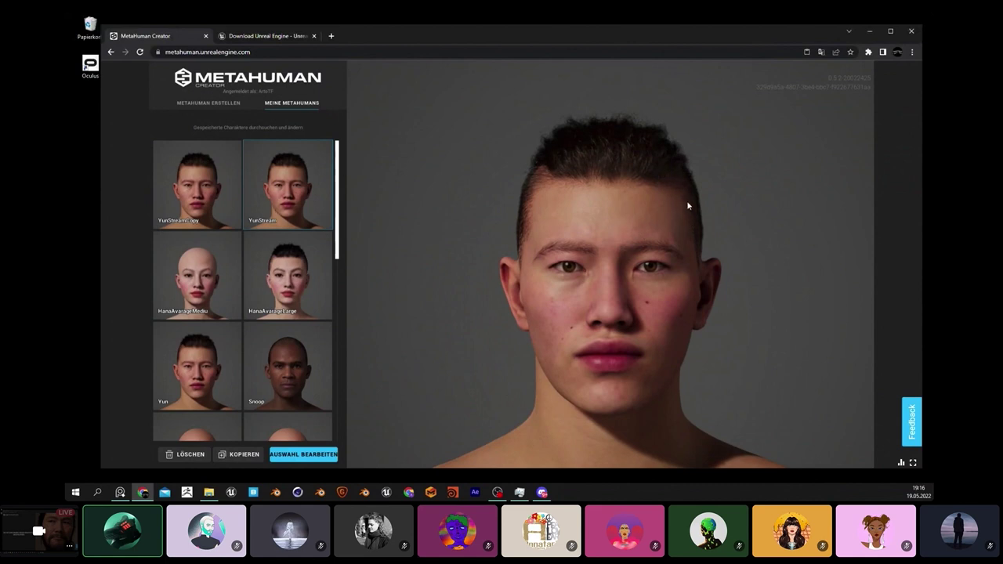
pyautogui.click(210, 196)
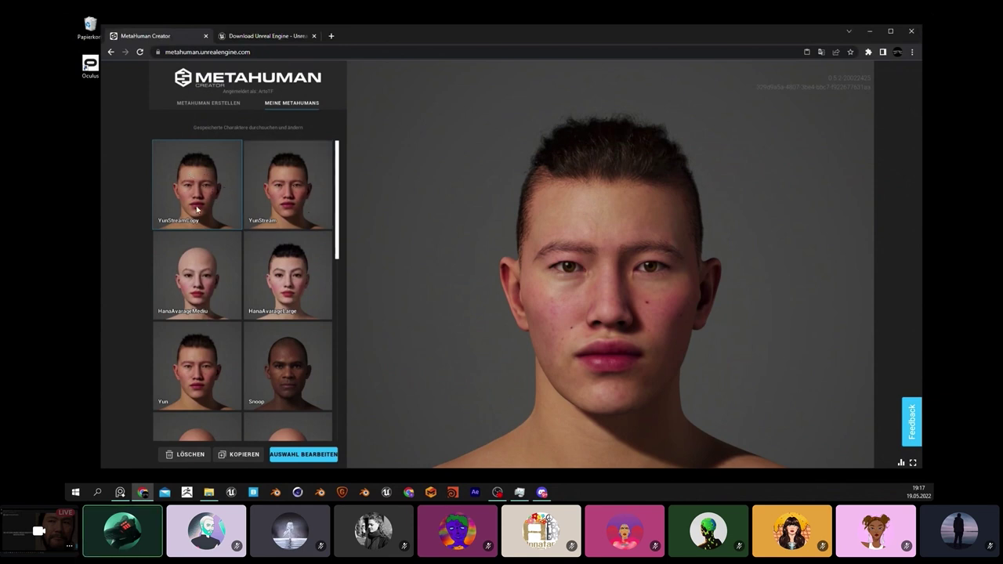
pyautogui.click(304, 455)
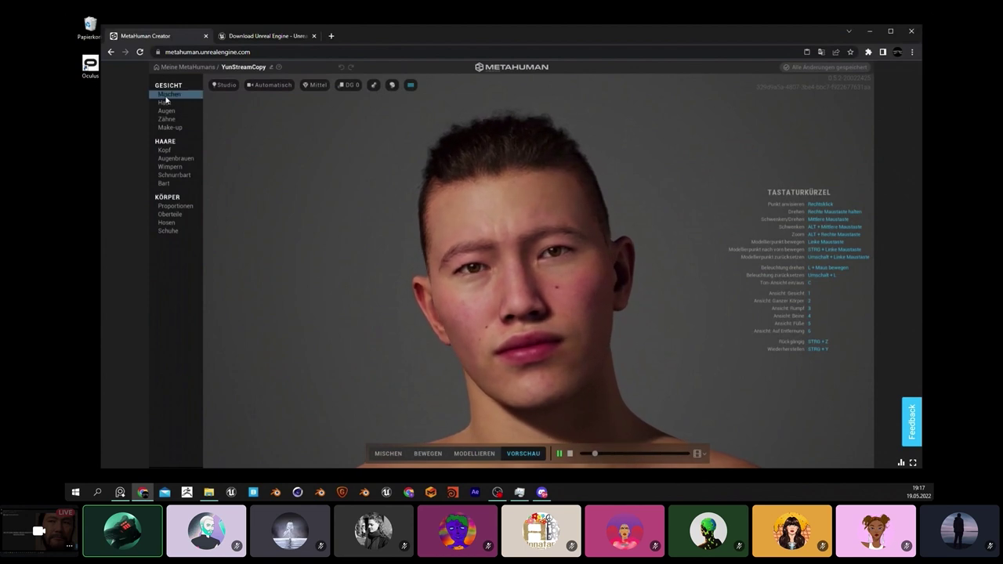
pyautogui.click(169, 214)
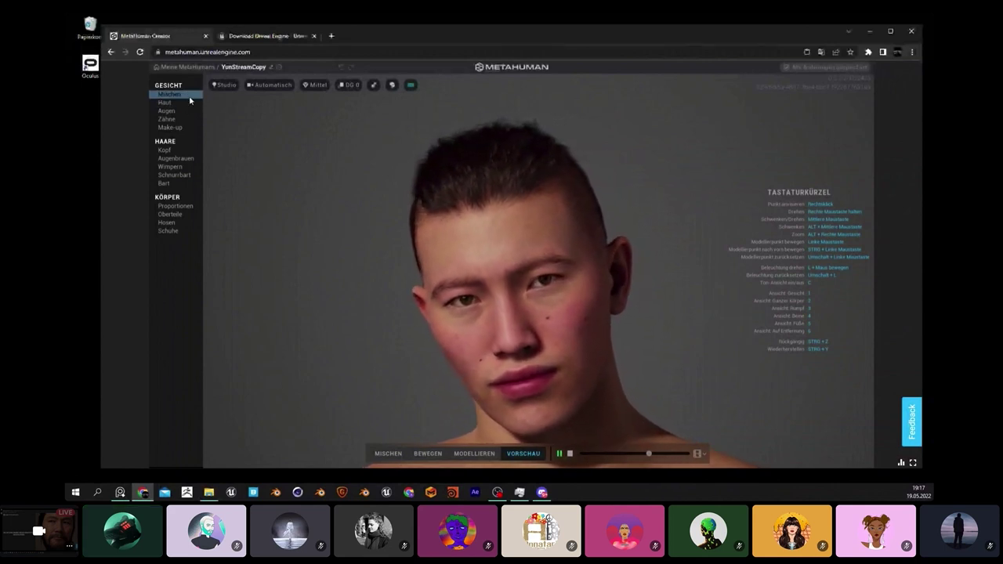
# Step: Raise the viewport rendering quality to Hoch (mit Raytracing) and on to Episch (mit Raytracing)
pyautogui.click(320, 86)
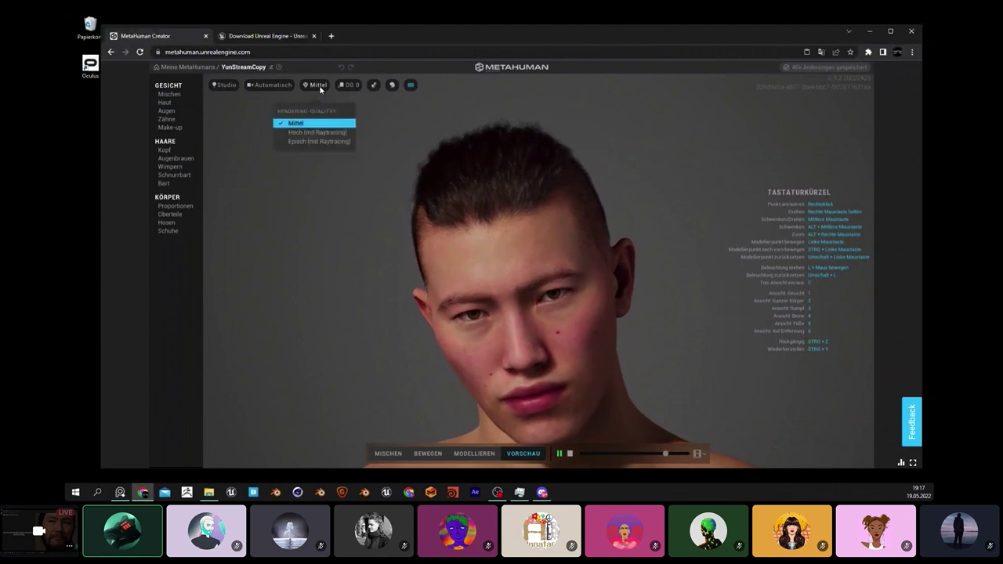
pyautogui.click(332, 134)
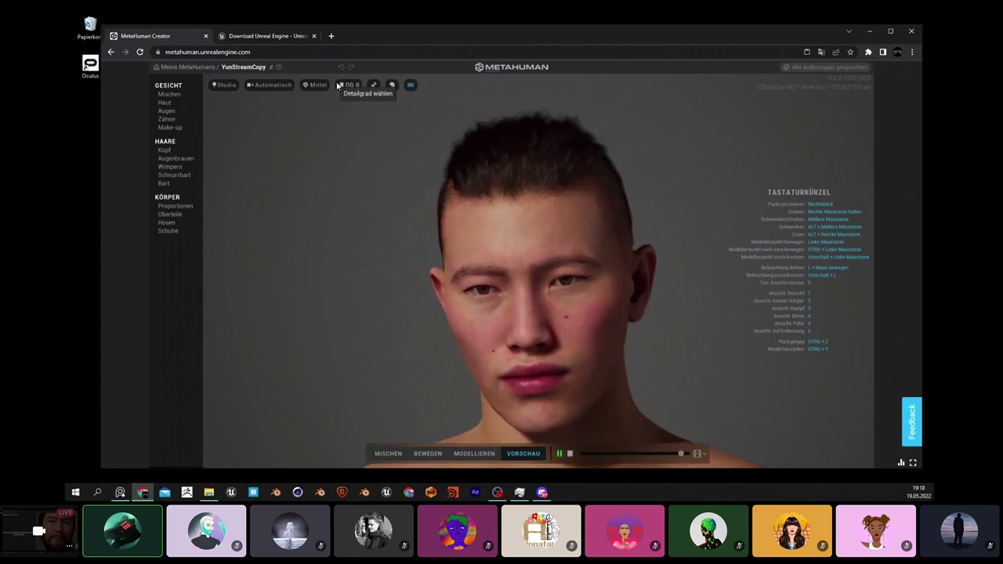
pyautogui.click(319, 86)
pyautogui.click(321, 133)
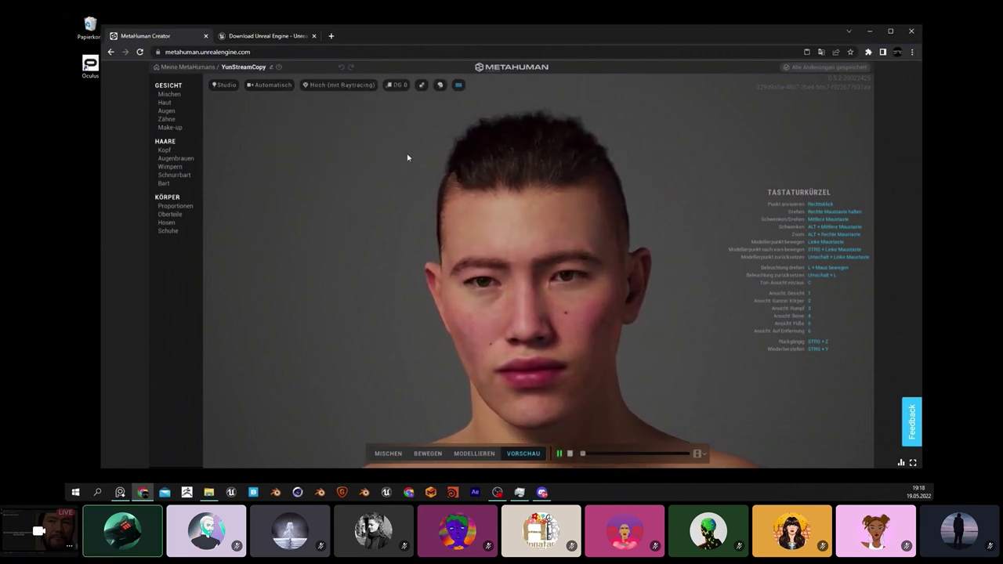
pyautogui.click(340, 86)
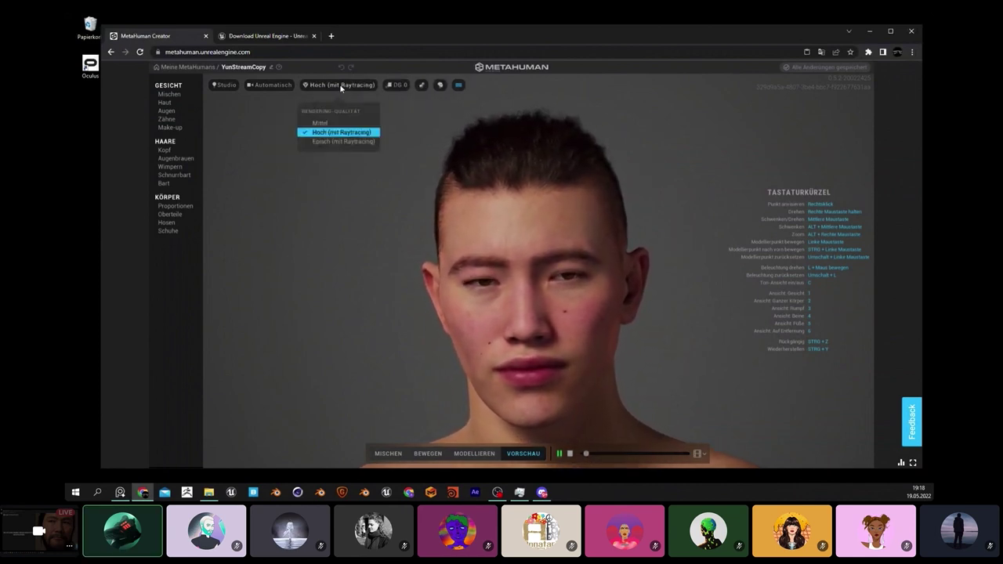
pyautogui.click(350, 142)
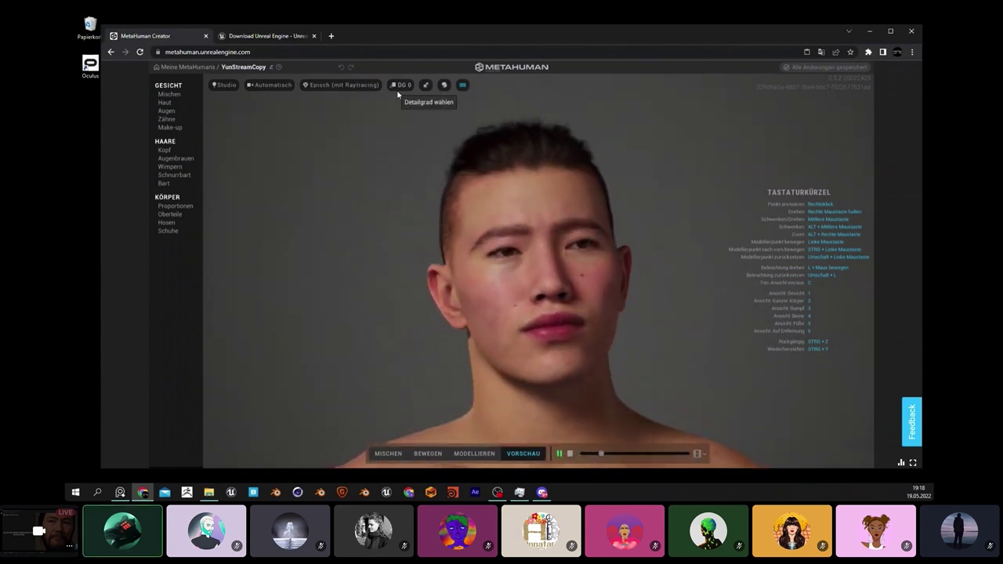
# Step: Preview the character at detail levels DG 1, DG 2 and DG 3, and switch back to DG 0
pyautogui.click(401, 85)
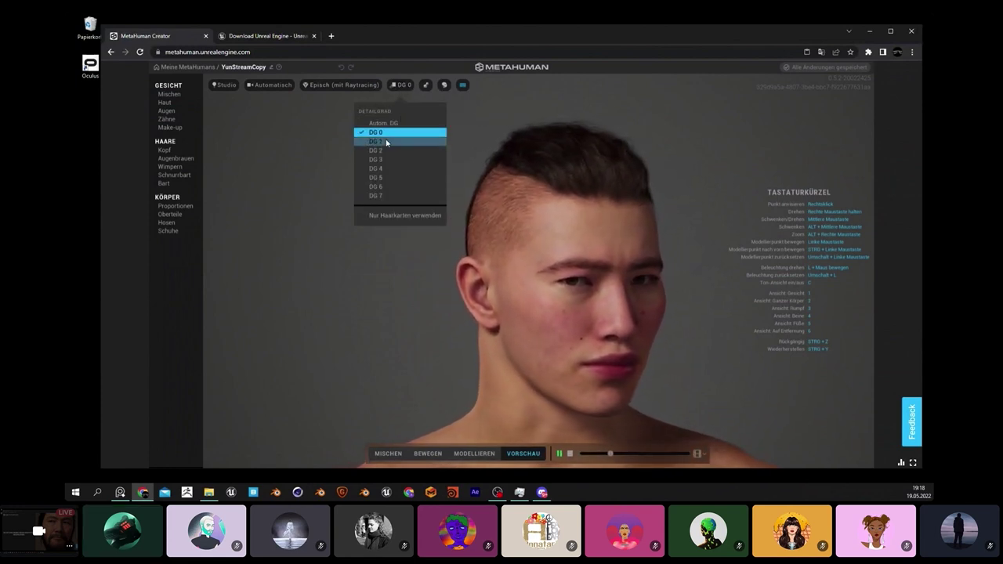
pyautogui.click(383, 141)
pyautogui.click(402, 85)
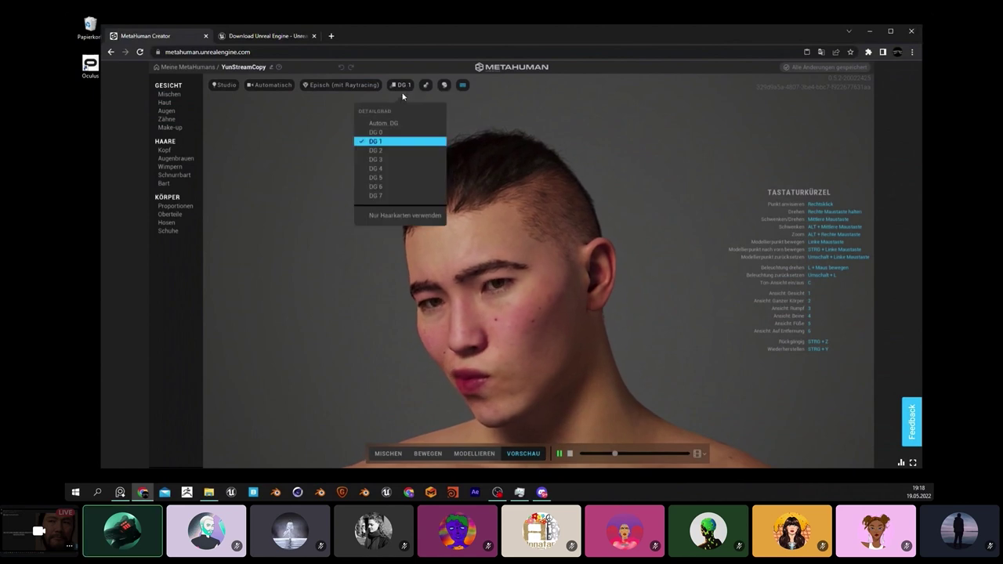
pyautogui.click(388, 150)
pyautogui.click(402, 85)
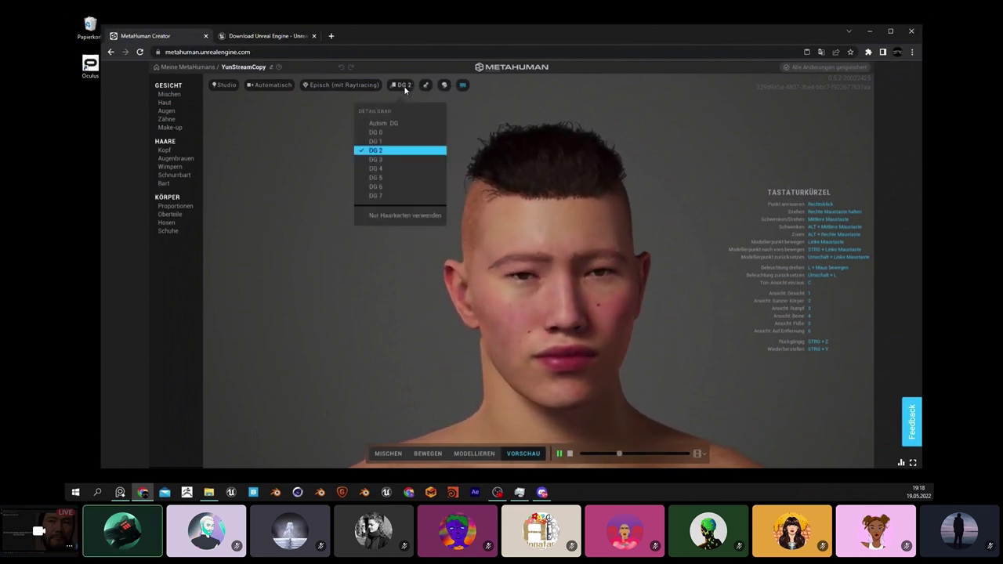
pyautogui.click(408, 161)
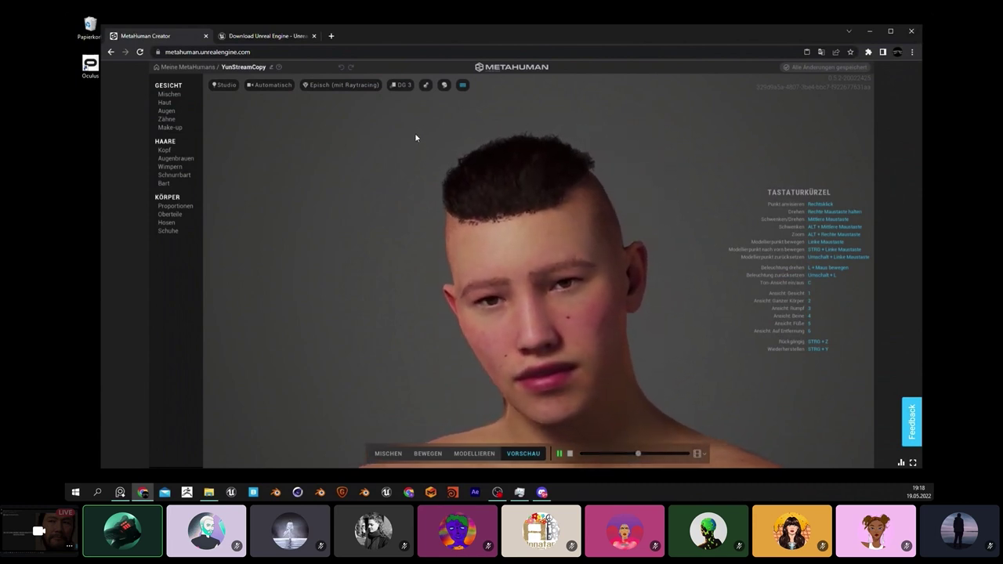
pyautogui.click(402, 85)
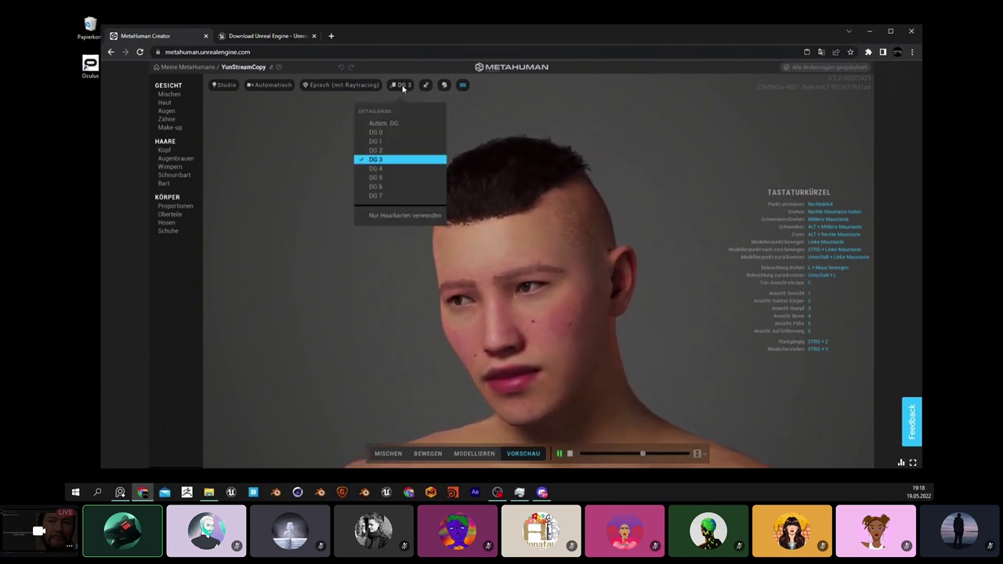
pyautogui.click(400, 132)
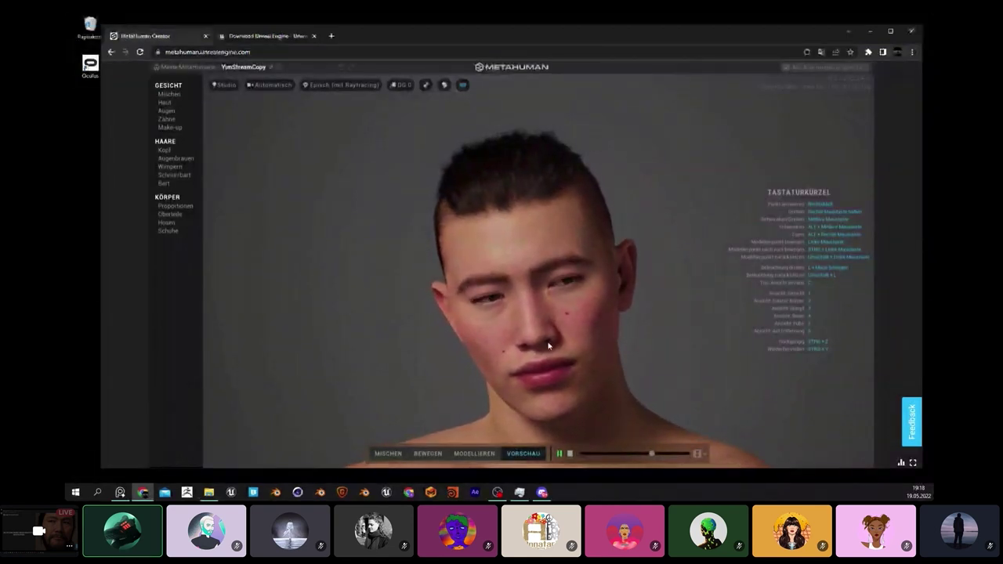
# Step: Preview the character at detail levels DG 1, DG 7 and DG 6 from farther away, and return to DG 0
pyautogui.click(402, 84)
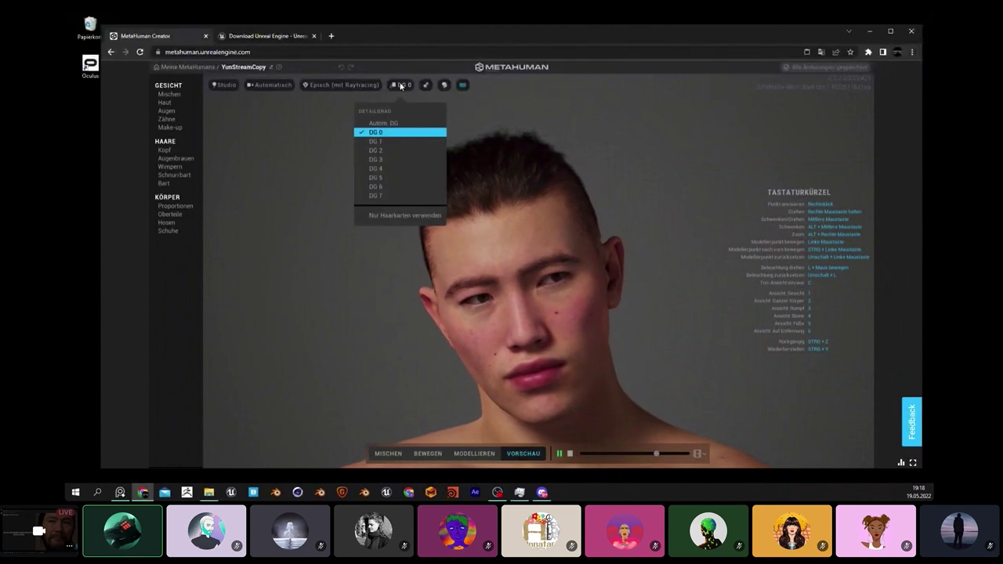
pyautogui.click(399, 142)
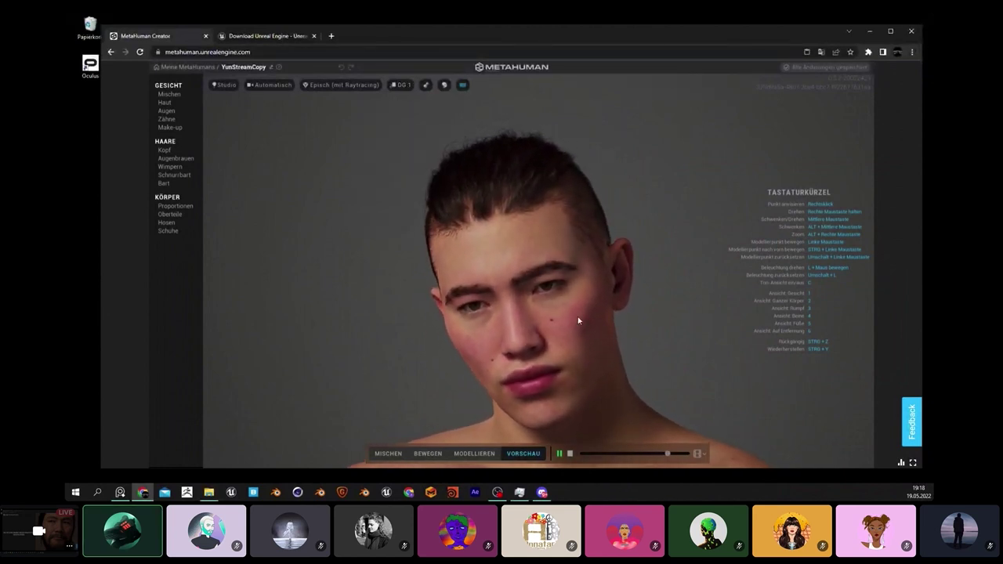
pyautogui.scroll(2, 564, 292)
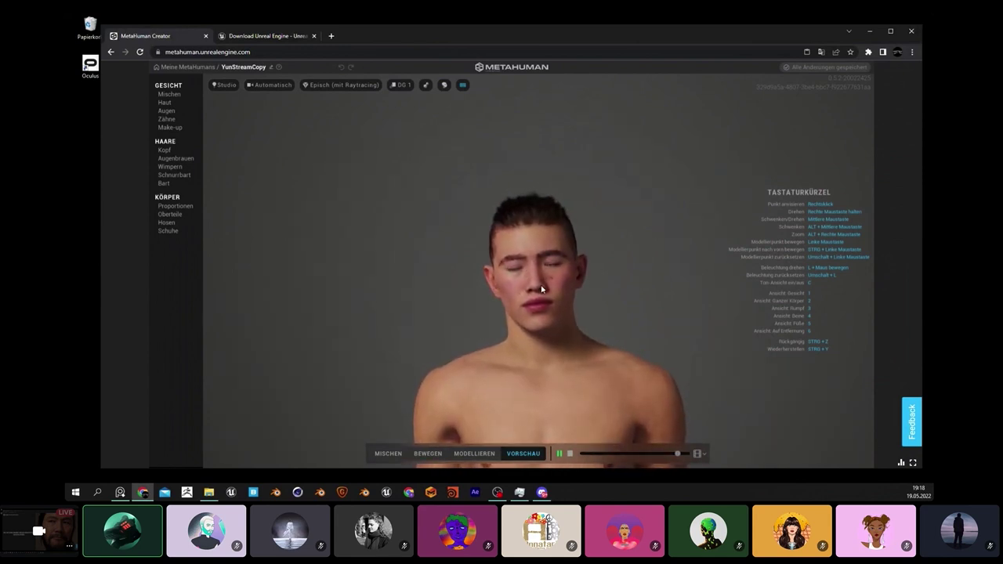
pyautogui.click(402, 87)
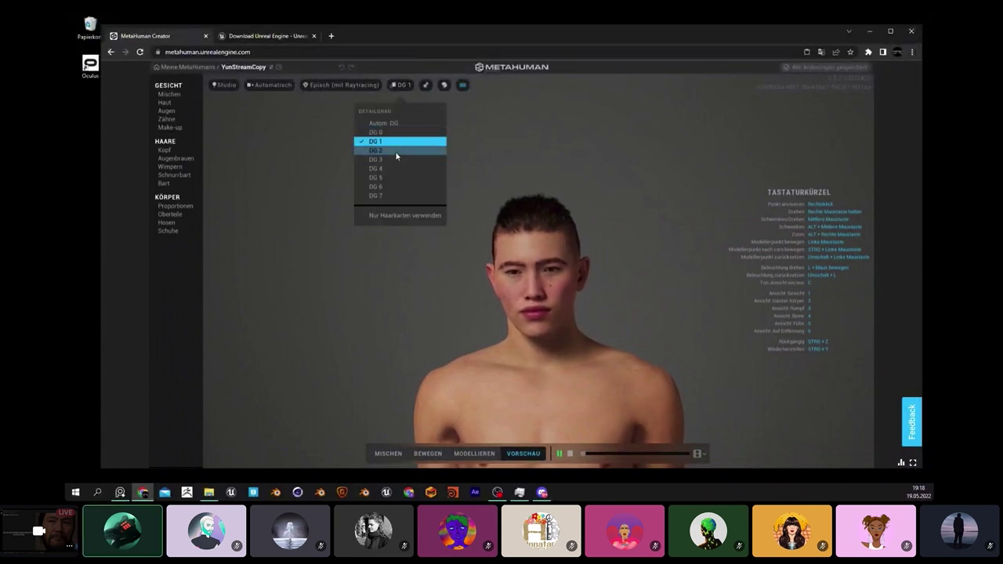
pyautogui.click(382, 195)
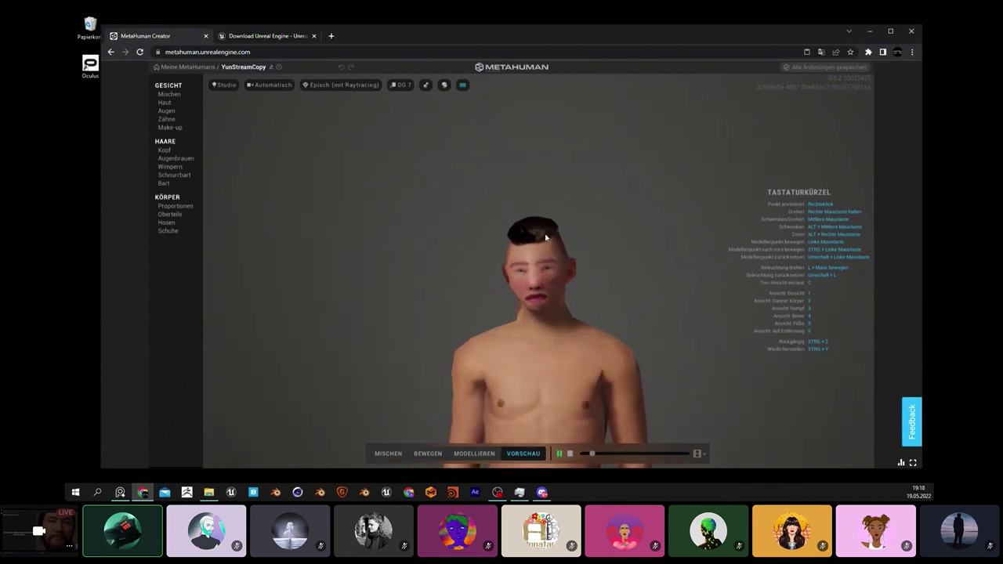
pyautogui.click(406, 86)
pyautogui.click(388, 185)
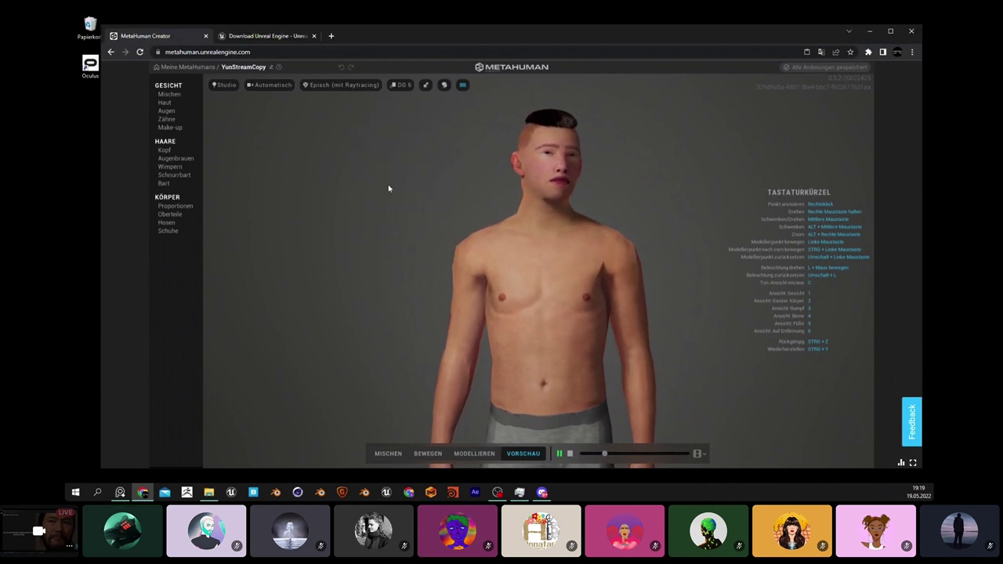
pyautogui.click(402, 85)
pyautogui.click(397, 134)
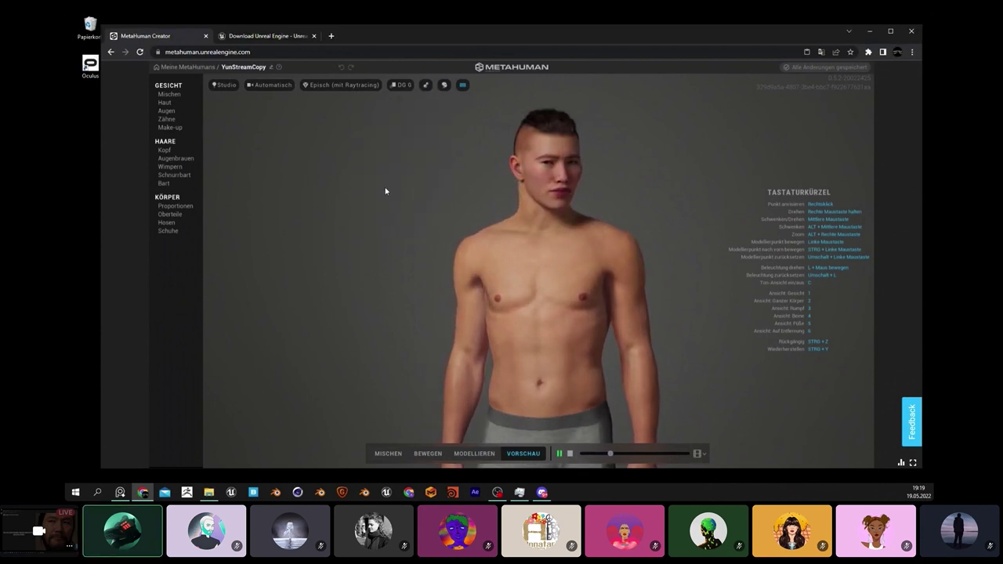
# Step: Preview the character from several angles in other lighting environments, including Unterführung bei Nacht, and return to the Studio environment
pyautogui.scroll(6, 423, 207)
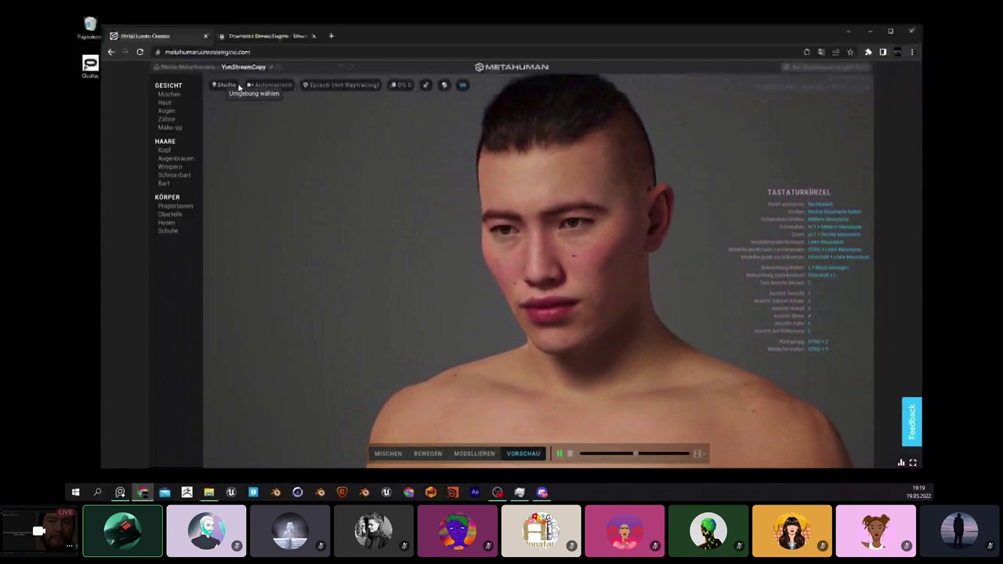
pyautogui.click(226, 86)
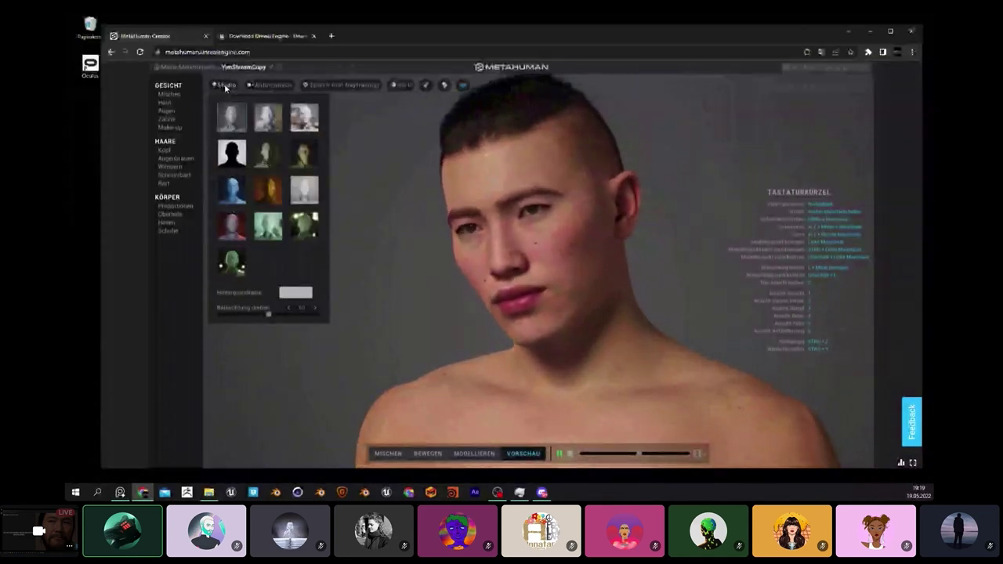
pyautogui.click(289, 124)
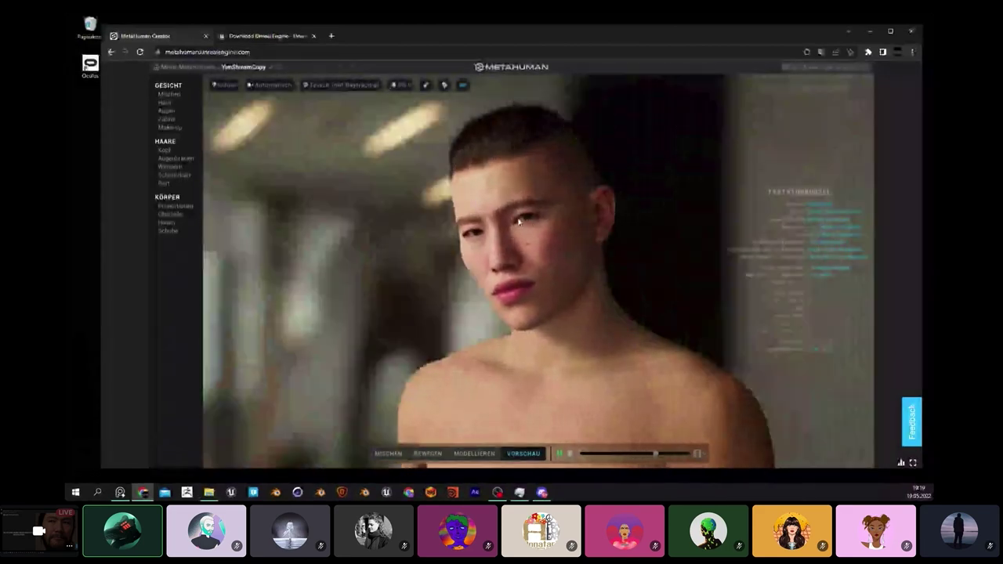
pyautogui.moveTo(520, 221); pyautogui.dragTo(423, 234)
pyautogui.click(225, 85)
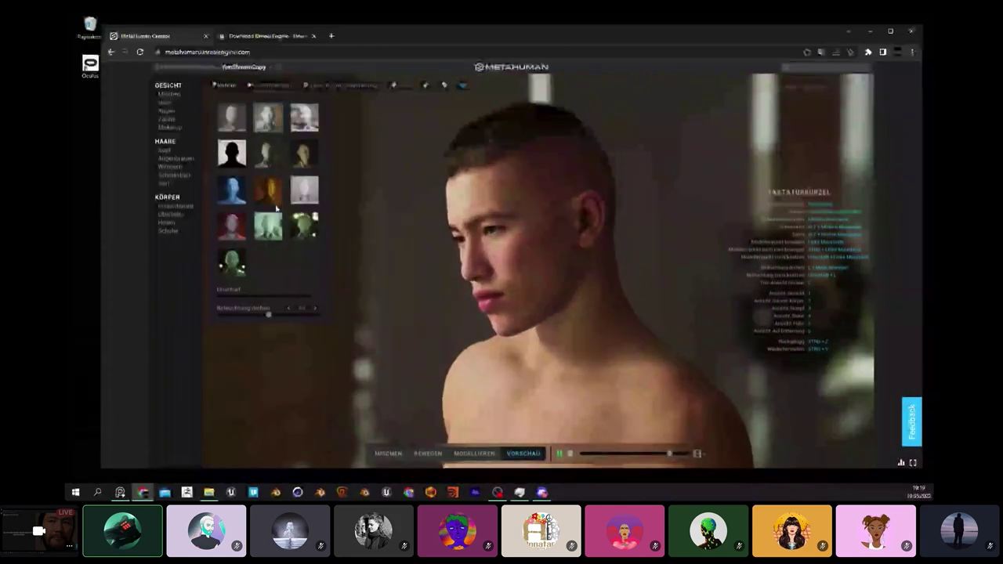
pyautogui.click(233, 265)
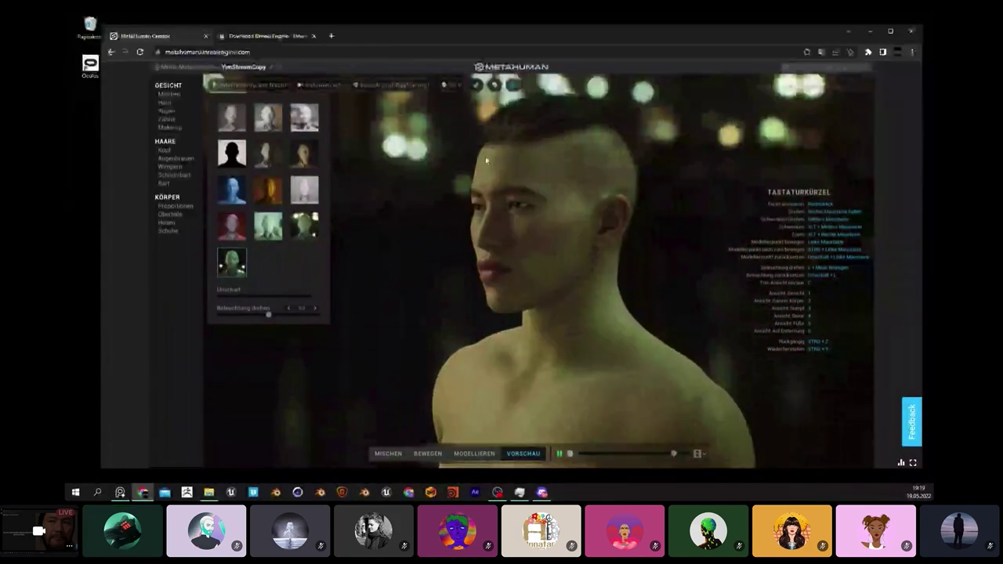
pyautogui.moveTo(510, 262); pyautogui.dragTo(587, 275)
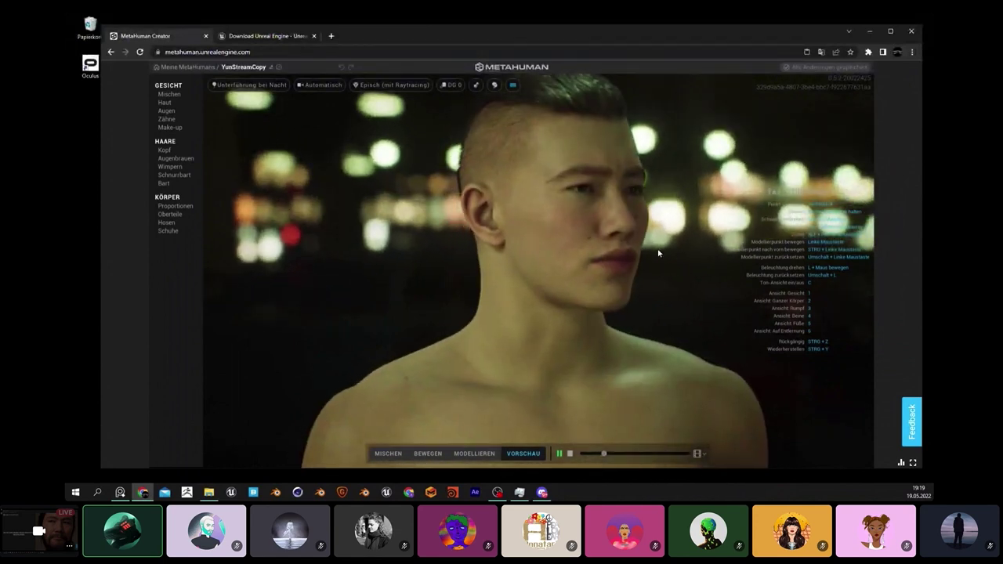
pyautogui.moveTo(582, 258); pyautogui.dragTo(717, 251)
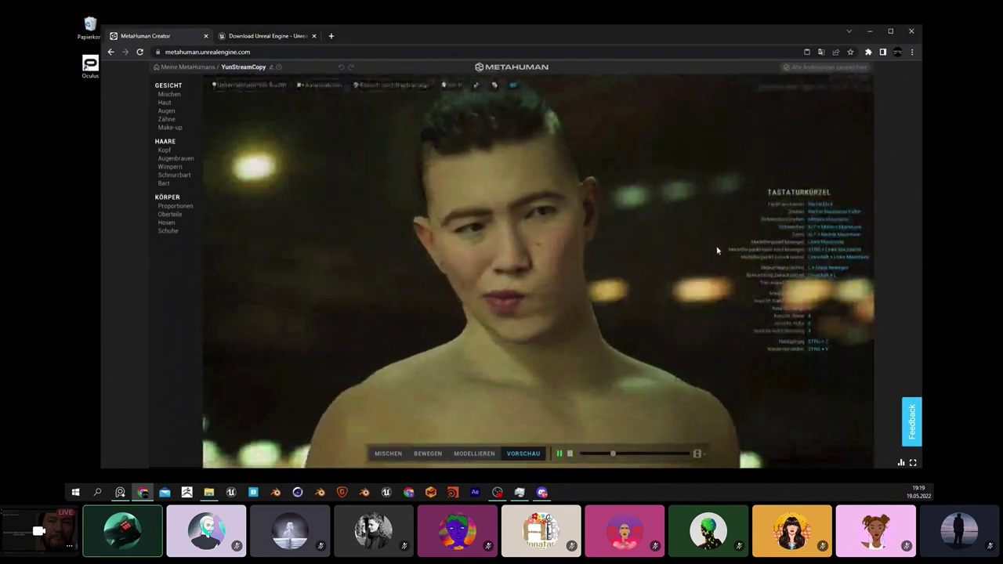
pyautogui.click(251, 84)
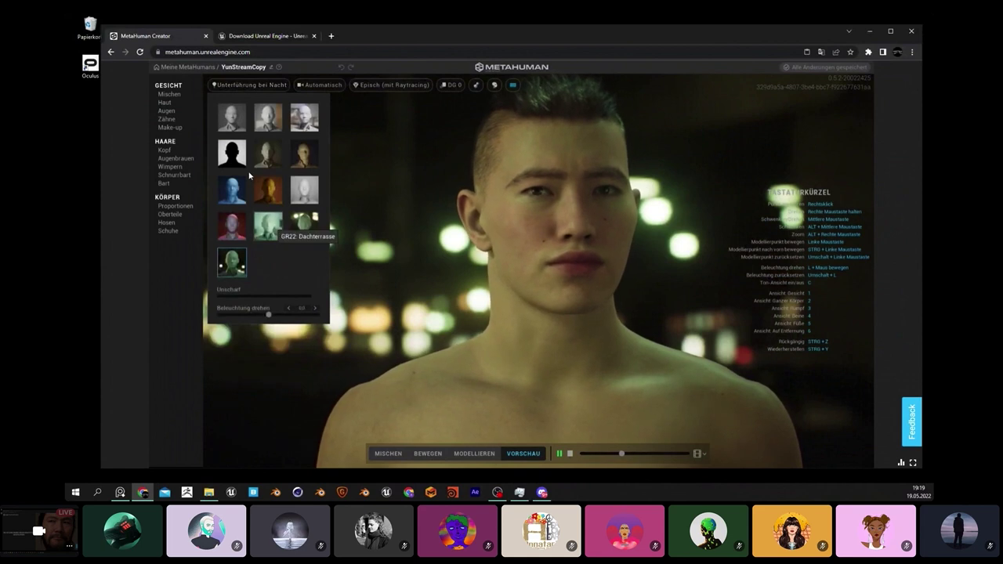
pyautogui.click(243, 128)
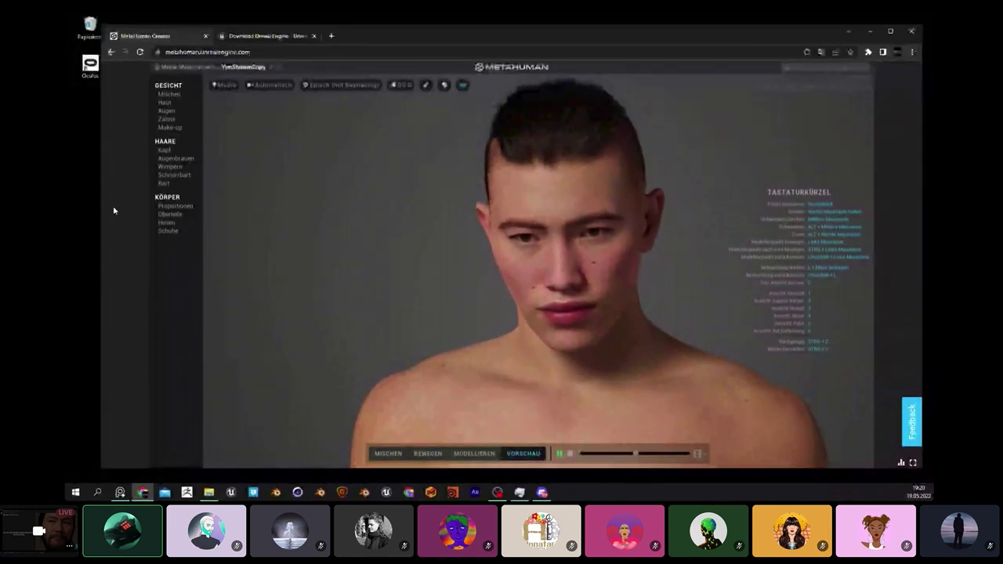
# Step: Stop the animation for face blending and fill the three Mischen slots with the bearded man, the dark-haired woman and the short grey-haired preset
pyautogui.click(182, 94)
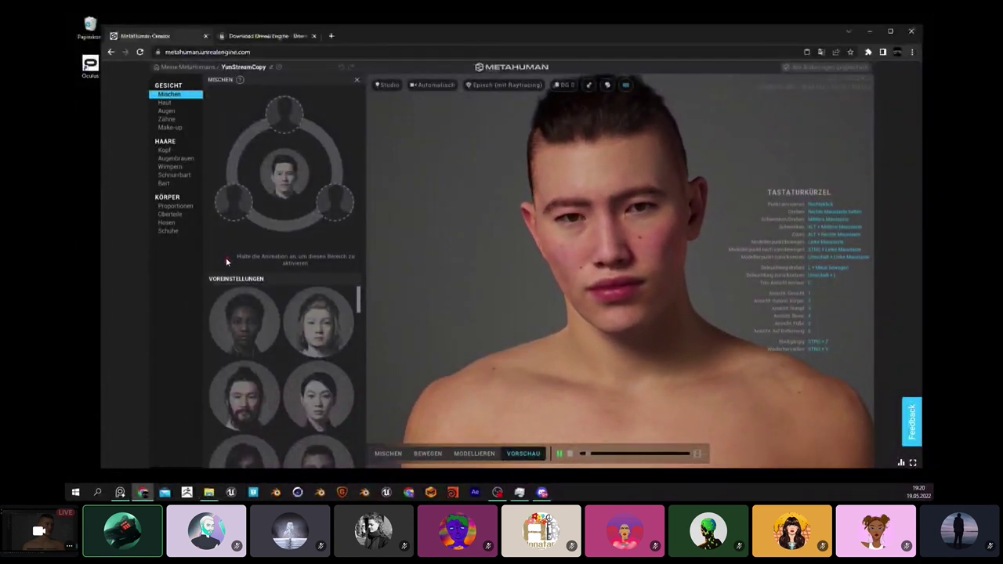
pyautogui.click(571, 454)
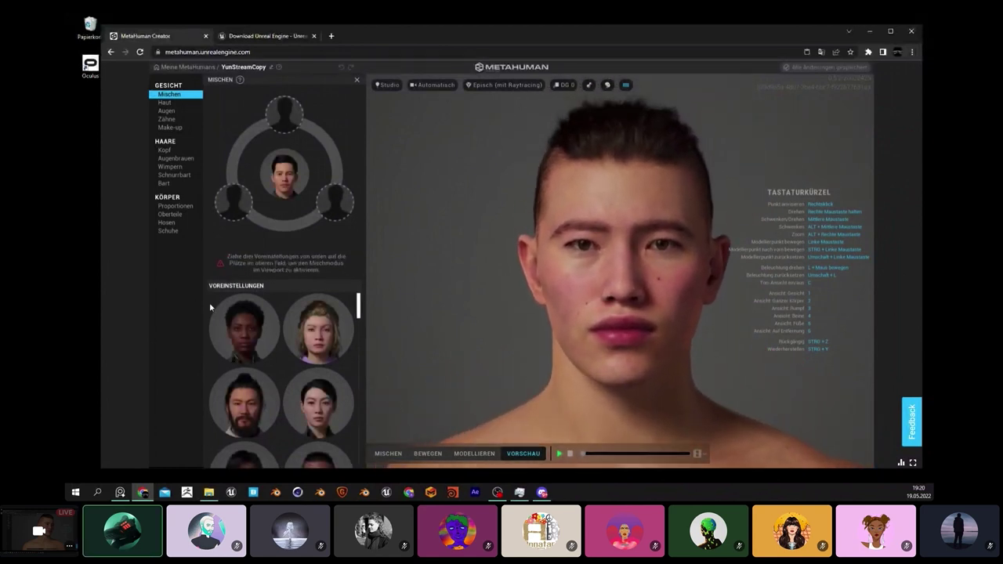
pyautogui.moveTo(256, 416); pyautogui.dragTo(284, 116)
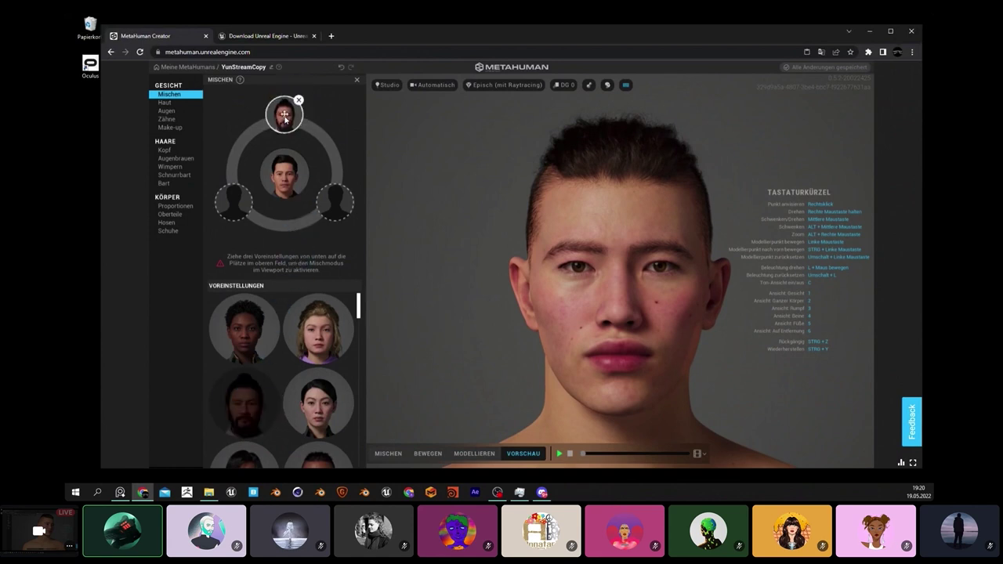
pyautogui.scroll(-1, 330, 339)
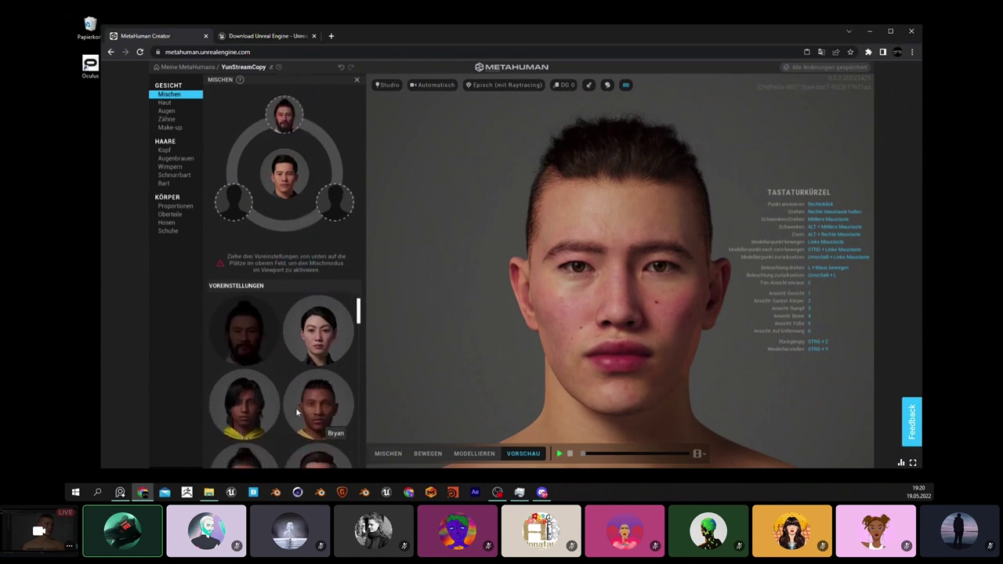
pyautogui.moveTo(328, 339); pyautogui.dragTo(334, 203)
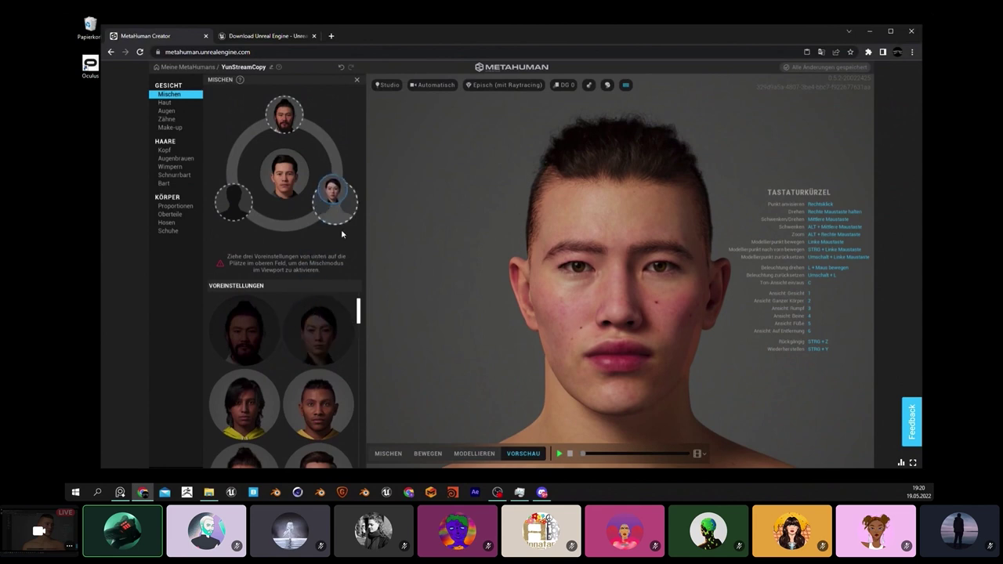
pyautogui.scroll(-4, 318, 374)
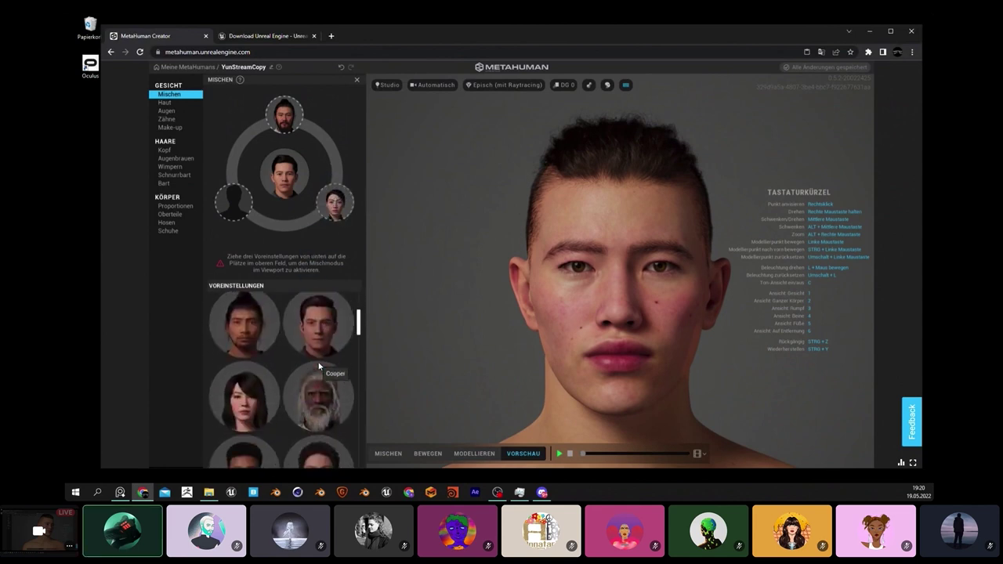
pyautogui.scroll(-1, 318, 366)
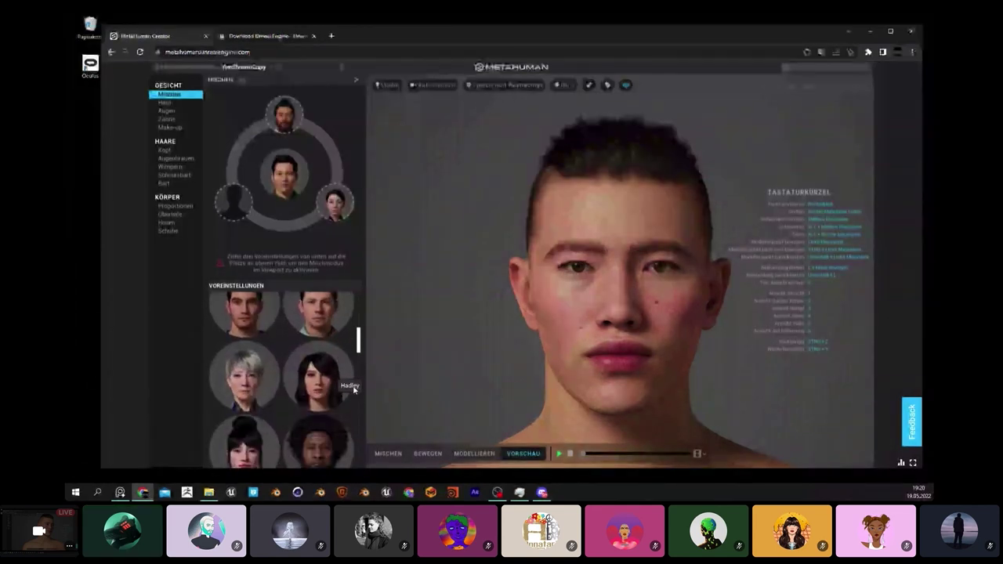
pyautogui.moveTo(303, 357); pyautogui.dragTo(234, 202)
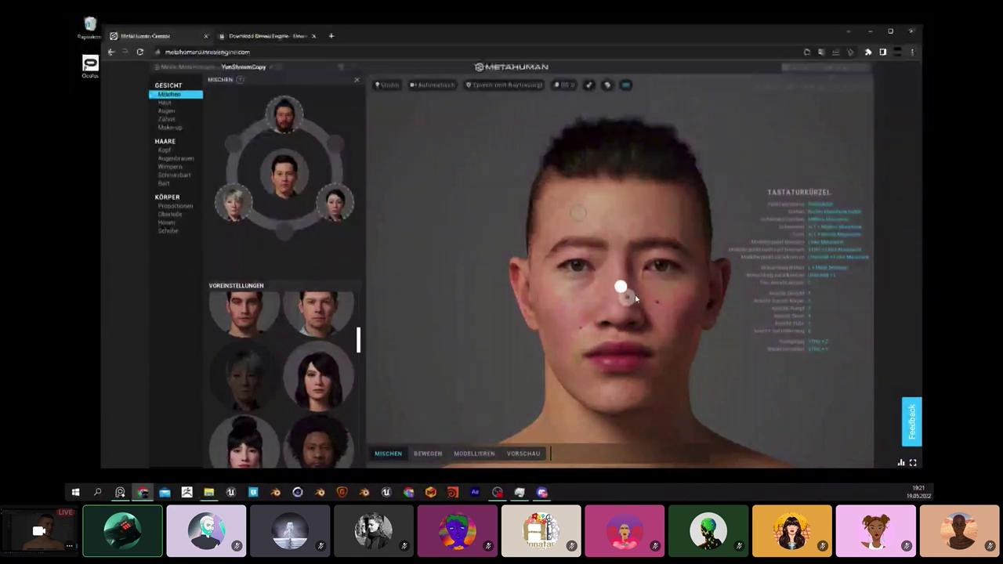
# Step: Undo a trial nose blend and blend the temple, cheek, mouth and jaw regions of the face with the three assigned presets
pyautogui.moveTo(619, 243); pyautogui.dragTo(503, 295)
pyautogui.hotkey('ctrl', 'z')
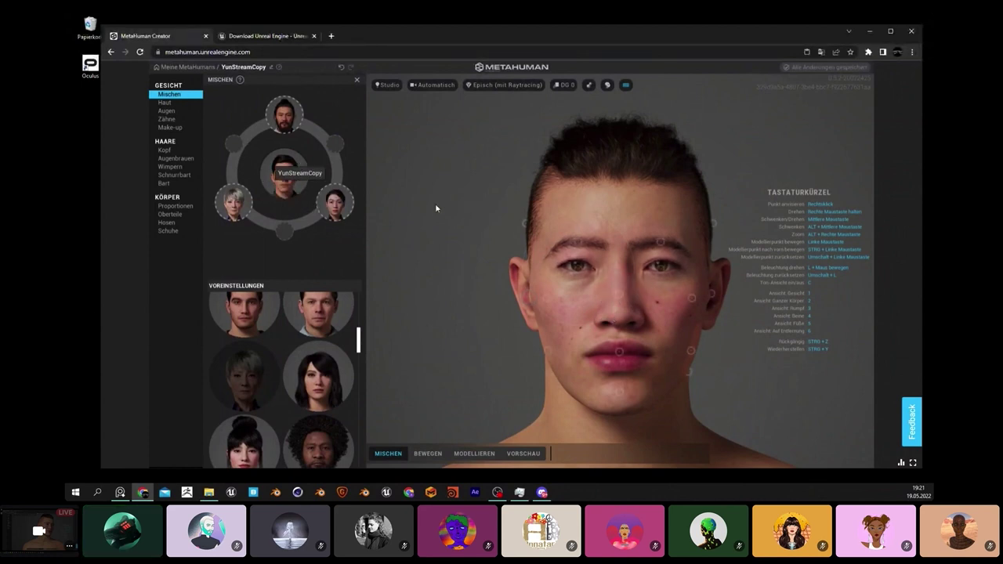
pyautogui.moveTo(527, 224); pyautogui.dragTo(498, 196)
pyautogui.moveTo(548, 223); pyautogui.dragTo(552, 182)
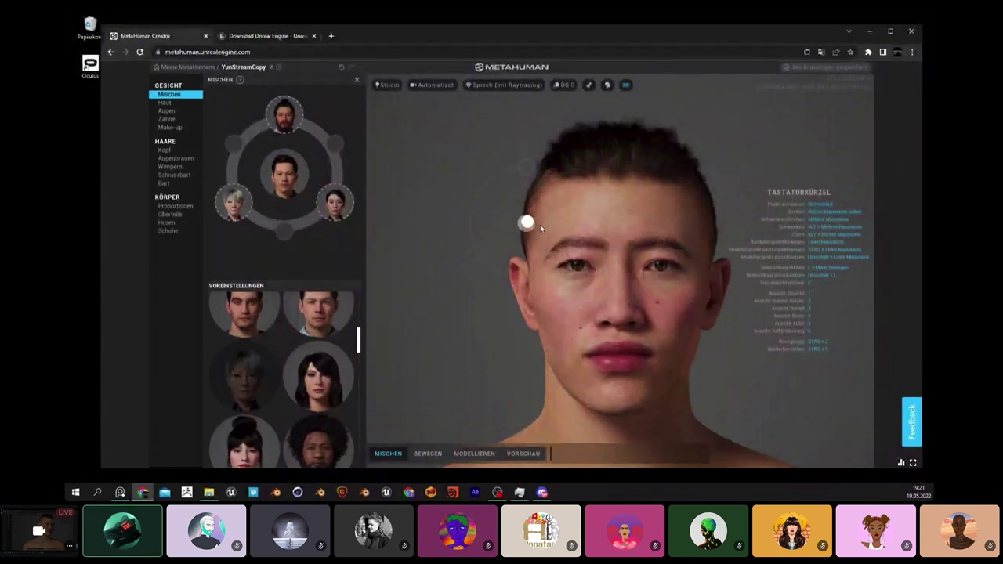
pyautogui.moveTo(522, 227); pyautogui.dragTo(461, 208)
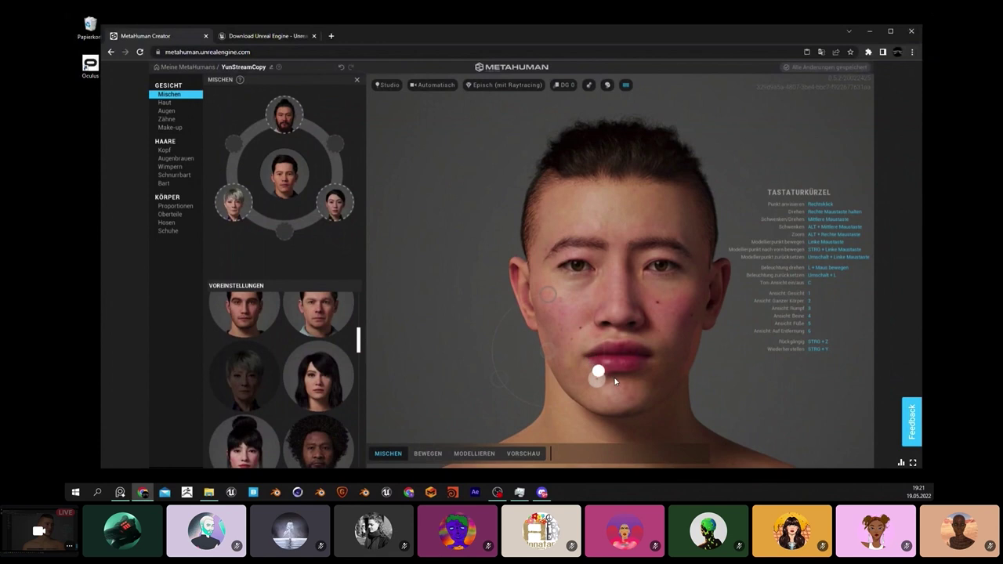
pyautogui.moveTo(548, 261); pyautogui.dragTo(561, 232)
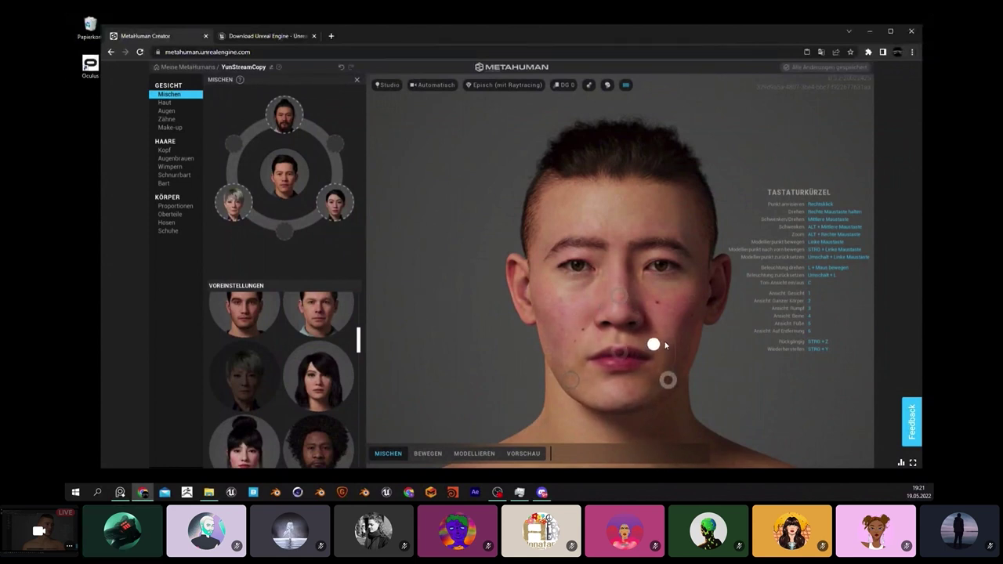
pyautogui.scroll(-2, 639, 238)
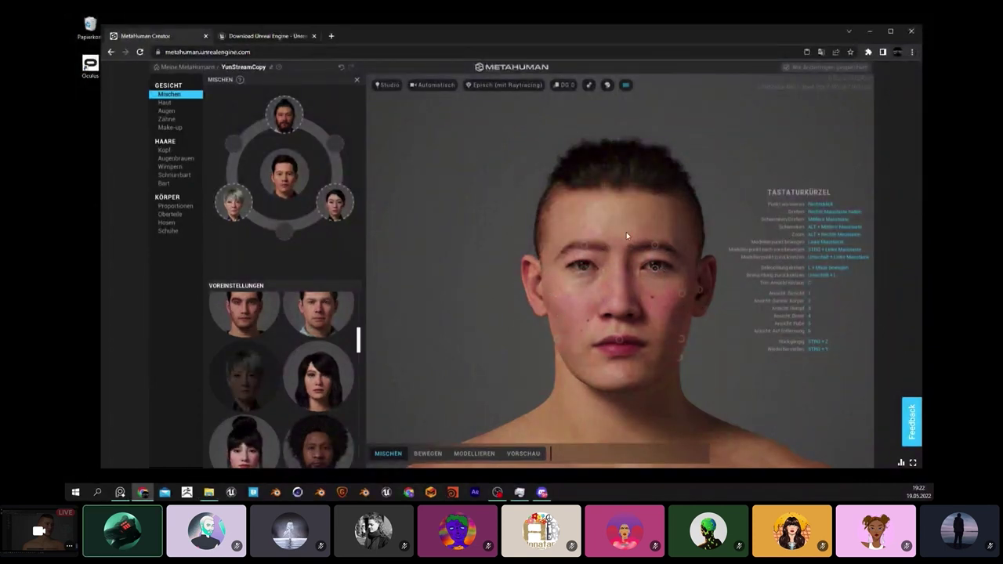
pyautogui.moveTo(610, 265); pyautogui.dragTo(684, 317)
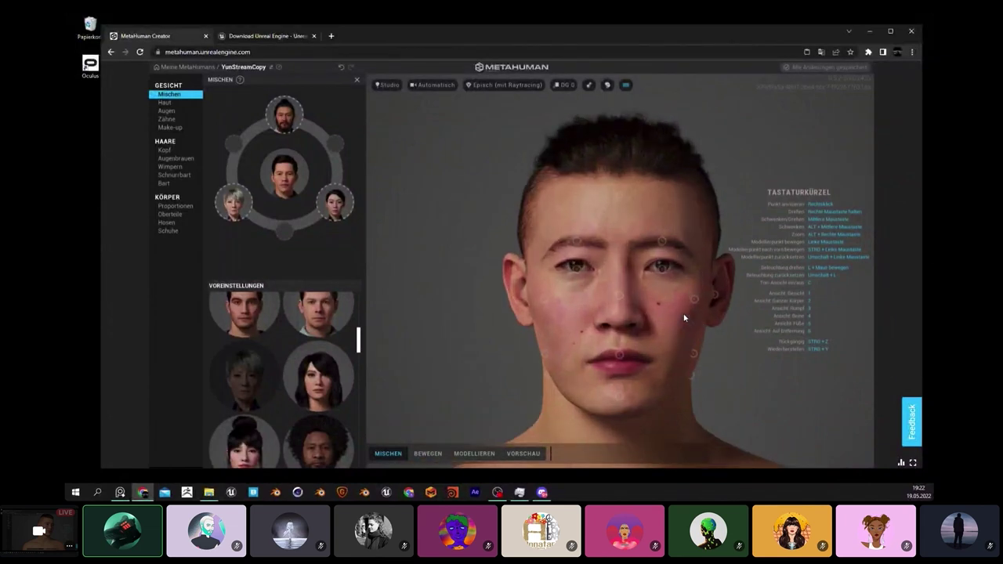
# Step: Switch face editing to Bewegen mode and examine the movement handles for the ears, eyebrows and eyes
pyautogui.click(427, 454)
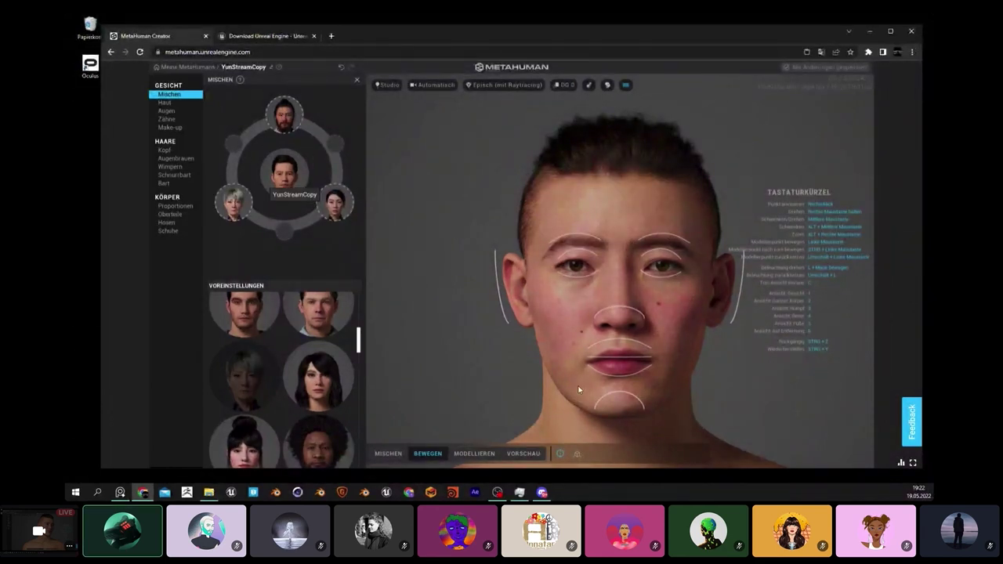
pyautogui.moveTo(508, 288)
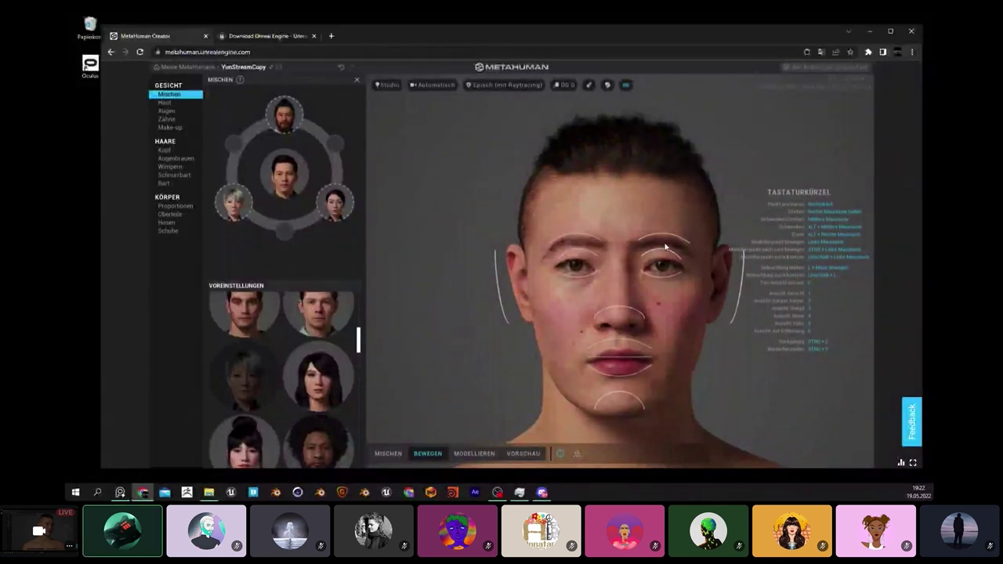
pyautogui.moveTo(672, 267)
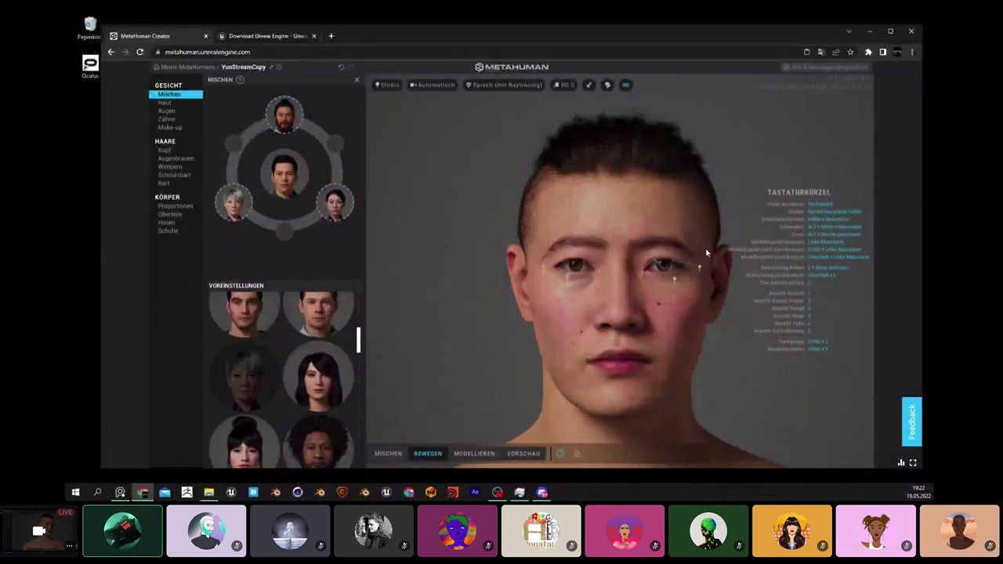
# Step: Switch face editing to Modellieren mode and sculpt the side of the head inward and upward near the temple
pyautogui.click(478, 455)
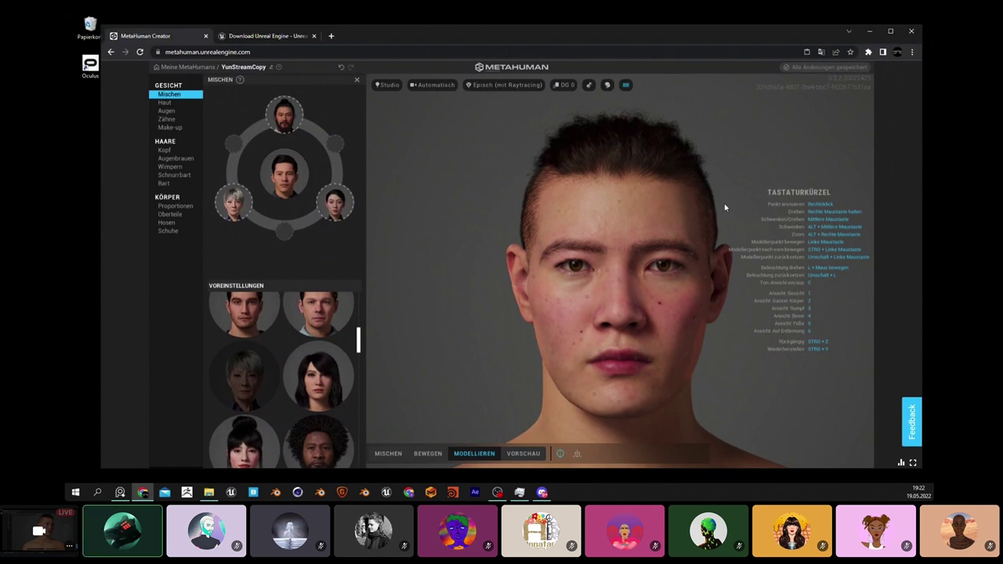
pyautogui.moveTo(711, 214); pyautogui.dragTo(683, 193)
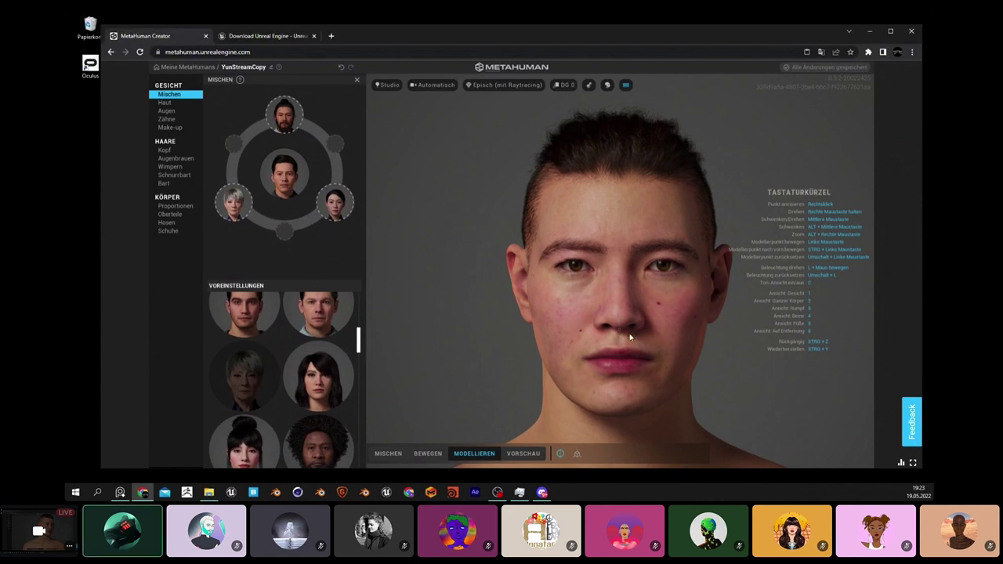
# Step: Switch to Vorschau mode, play the default animation and preview the face with the Gesicht: Mimik animation
pyautogui.click(521, 453)
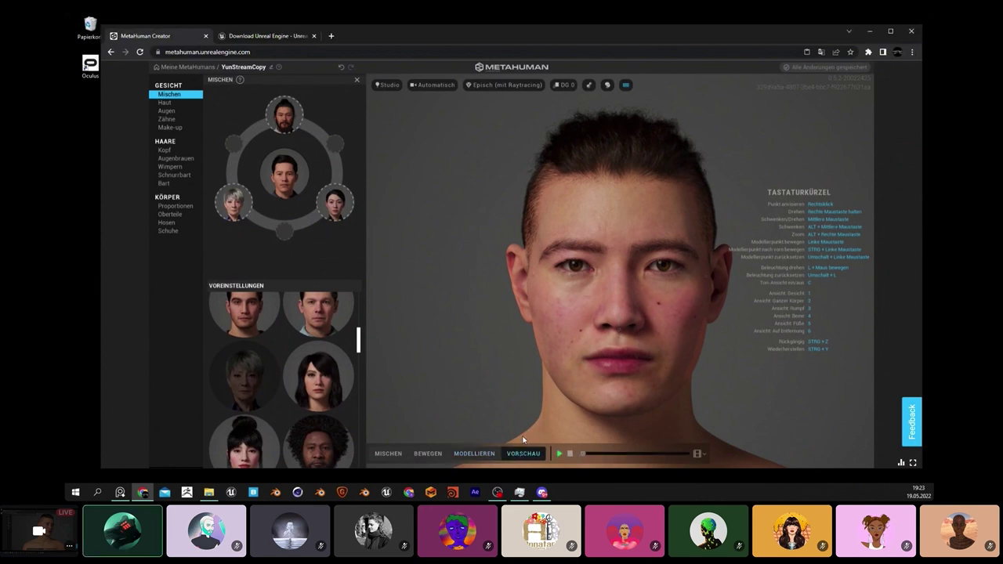
pyautogui.click(560, 454)
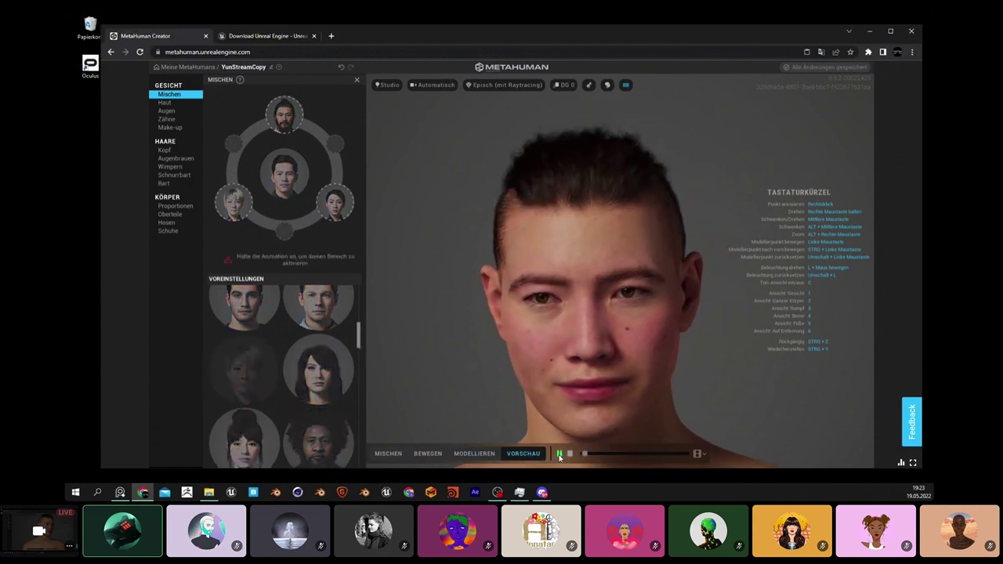
pyautogui.click(702, 455)
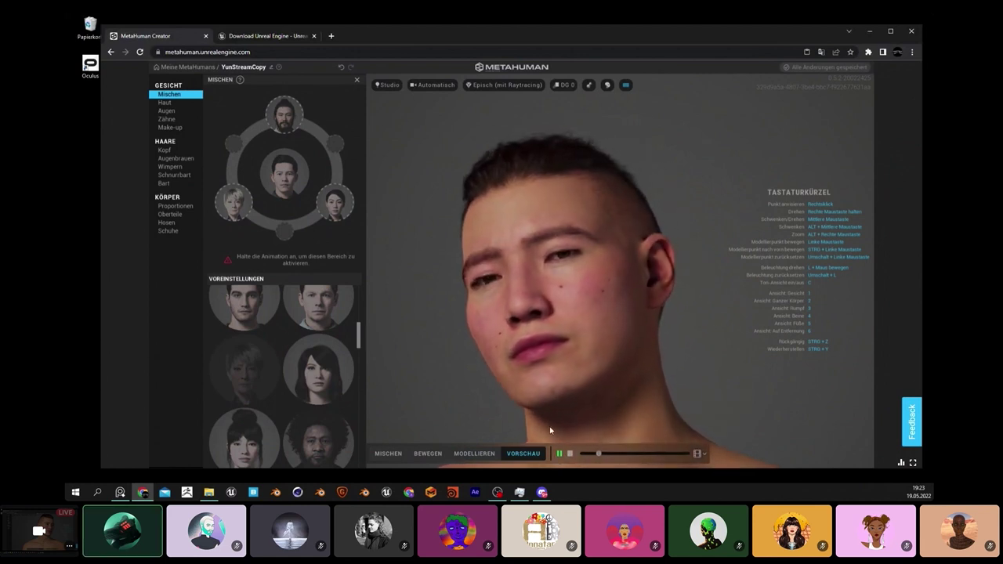
pyautogui.click(700, 454)
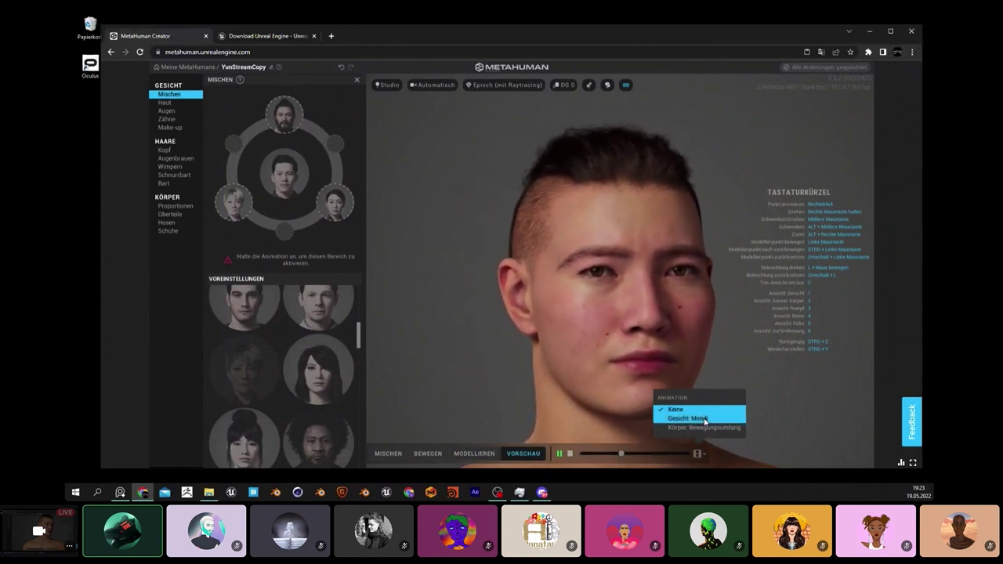
pyautogui.click(704, 420)
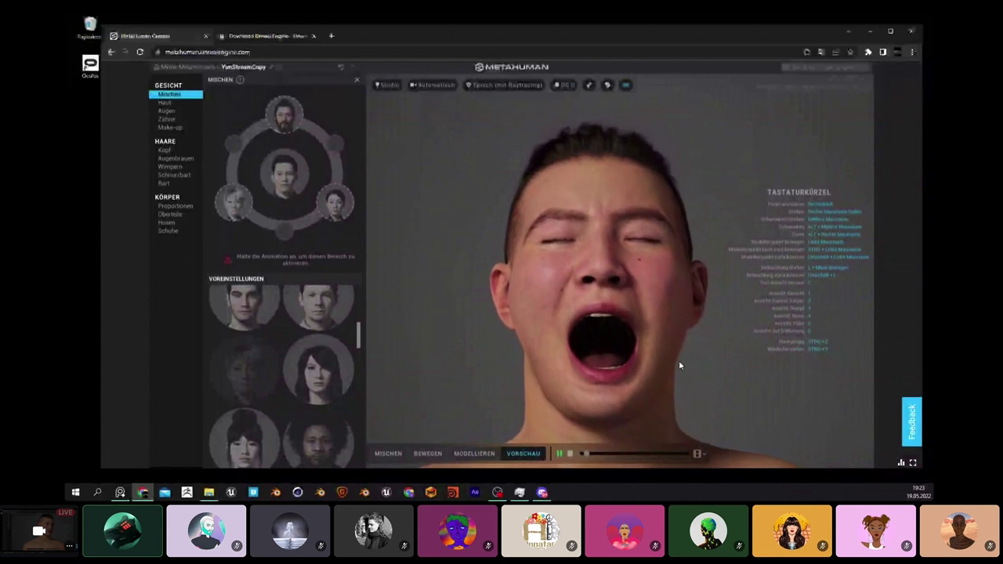
# Step: Preview the Körper: Bewegungsumfang animation with the upper body in view and stop the playback
pyautogui.click(703, 452)
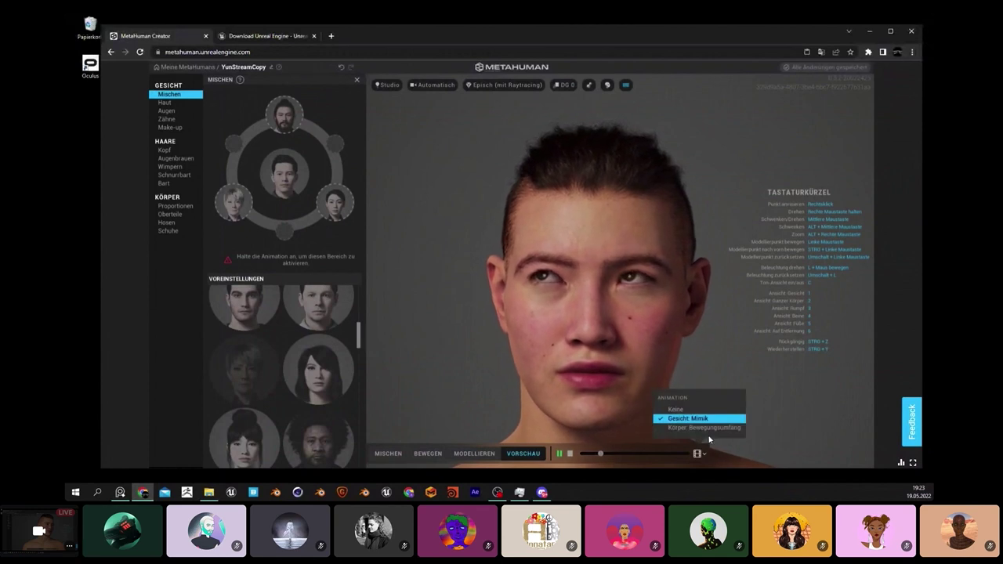
pyautogui.click(711, 427)
pyautogui.scroll(-5, 595, 294)
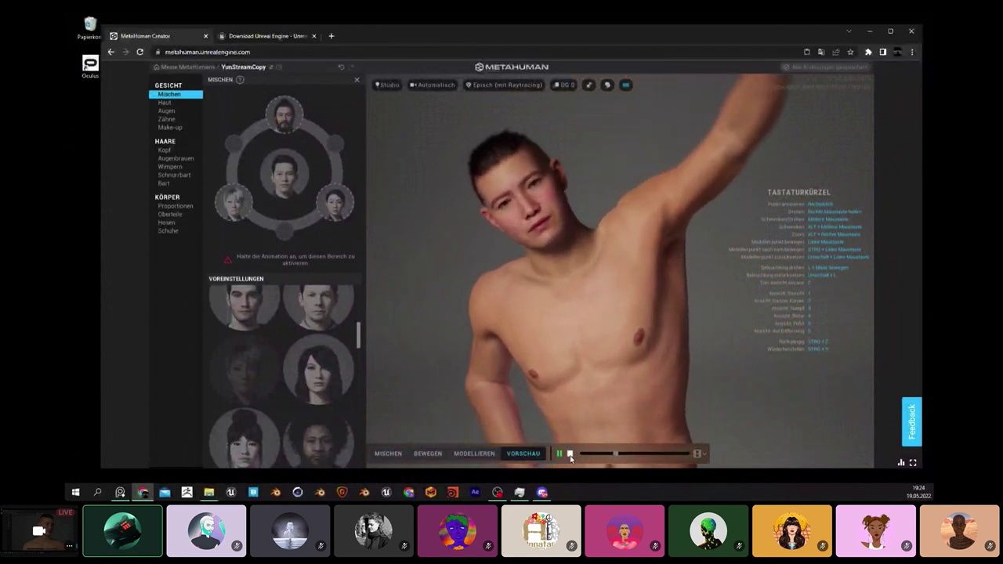
pyautogui.click(178, 94)
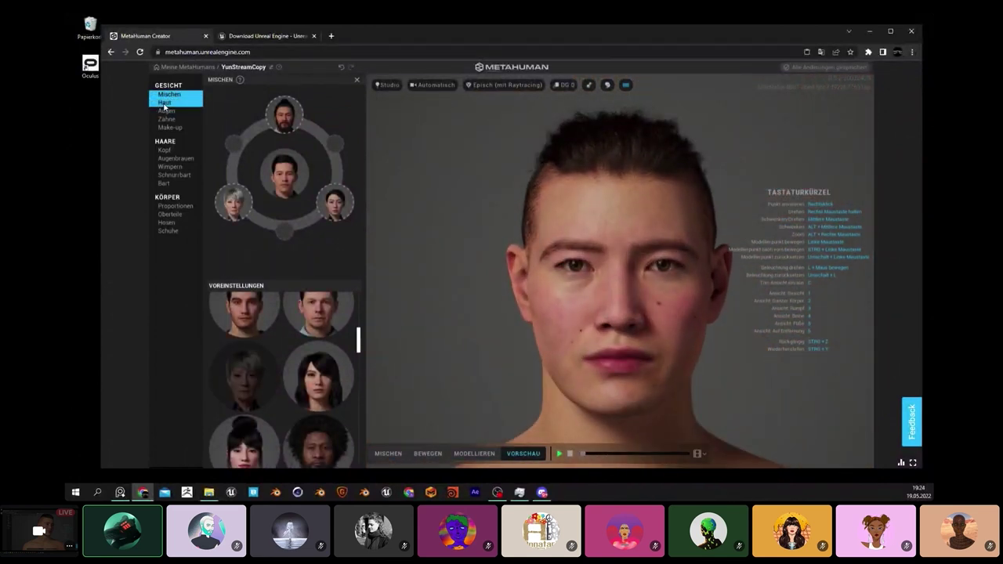
# Step: Set the skin's Farbe to a slightly darker tone at about U 0.51 and V 0.44
pyautogui.click(174, 102)
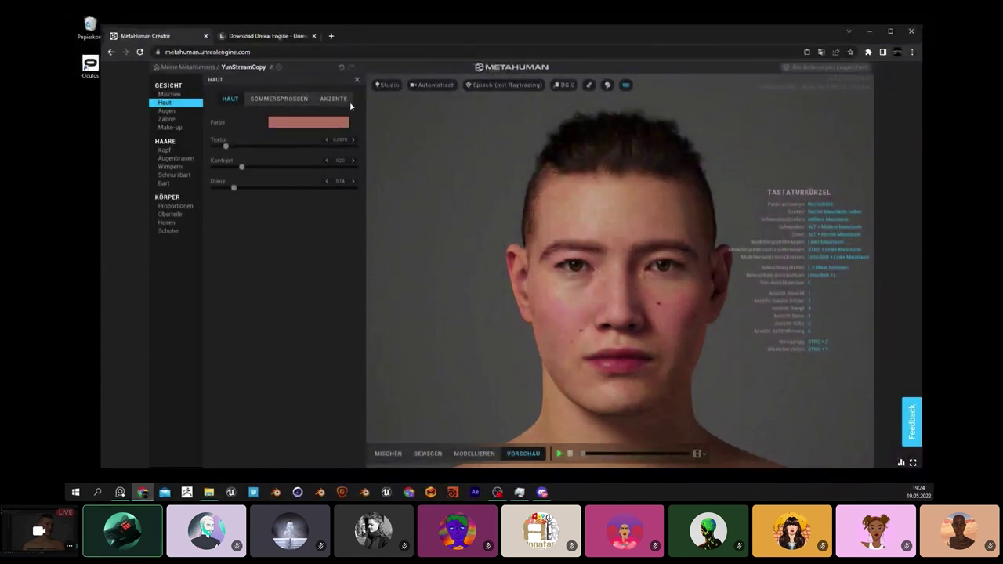
pyautogui.click(297, 124)
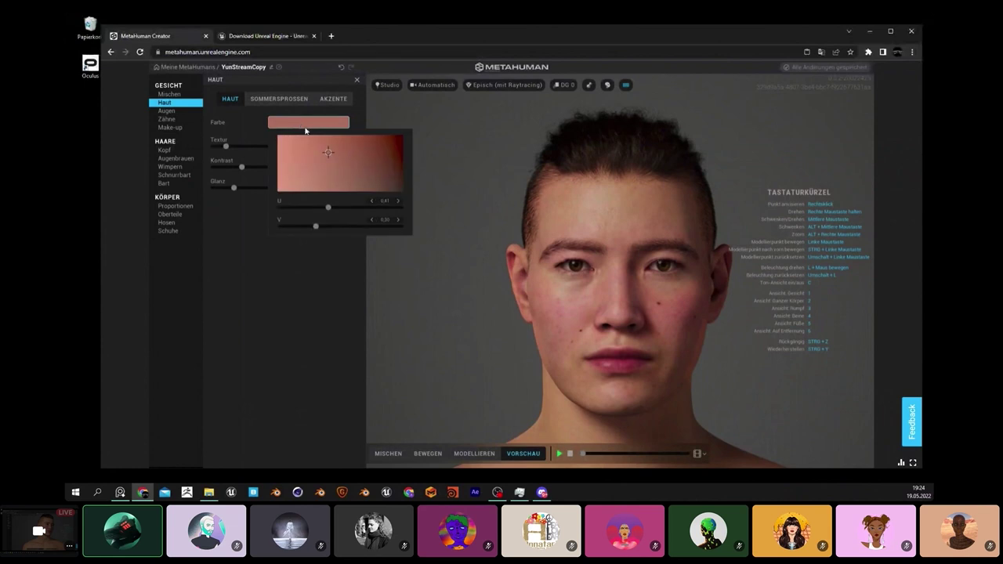
pyautogui.moveTo(330, 152)
pyautogui.mouseDown()
pyautogui.moveTo(311, 155)
pyautogui.moveTo(343, 148)
pyautogui.moveTo(342, 162)
pyautogui.mouseUp()
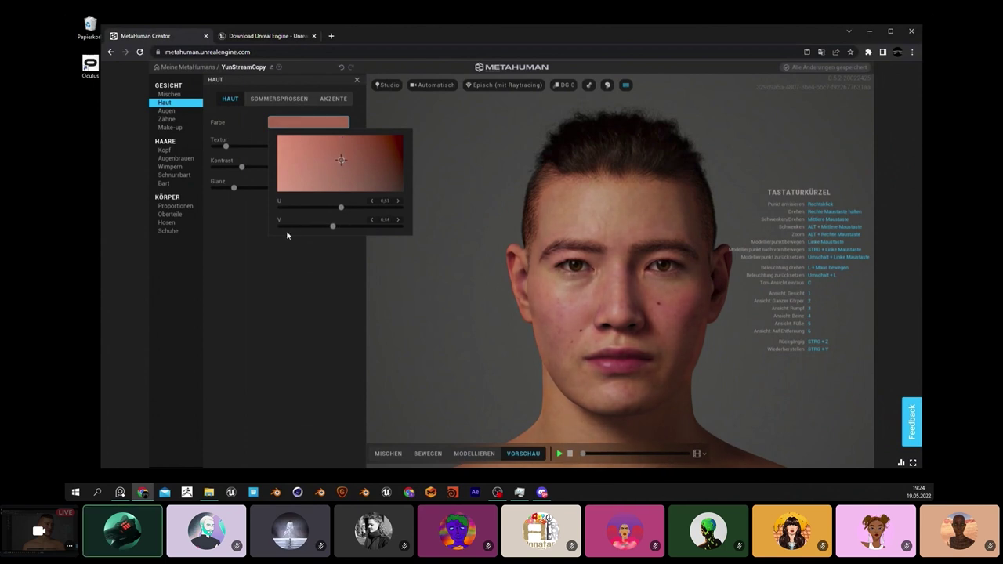
pyautogui.click(256, 199)
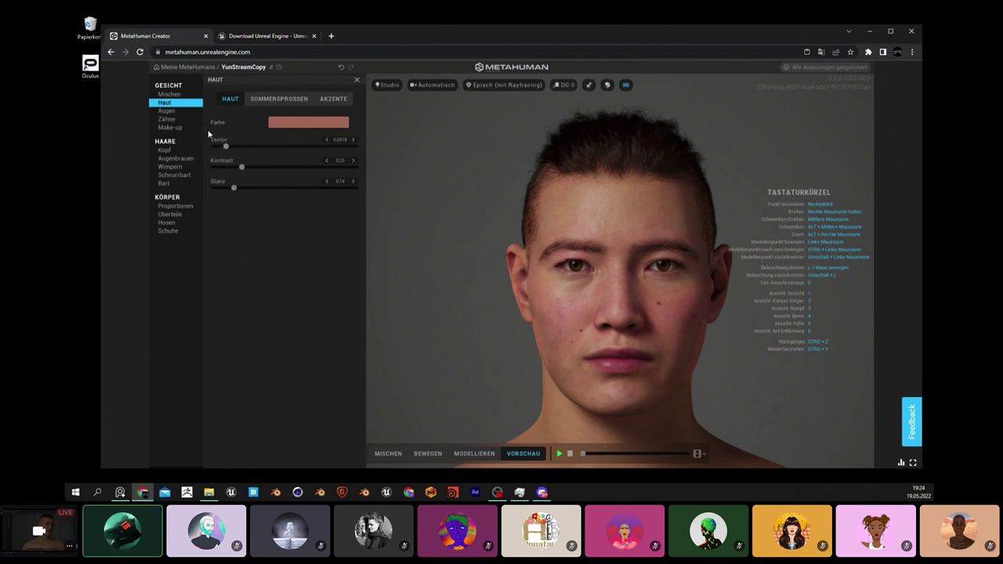
# Step: Adjust the skin's Textur to about 0.43, Kontrast to 0.19 and Glanz to 0.07
pyautogui.moveTo(226, 148); pyautogui.dragTo(199, 147)
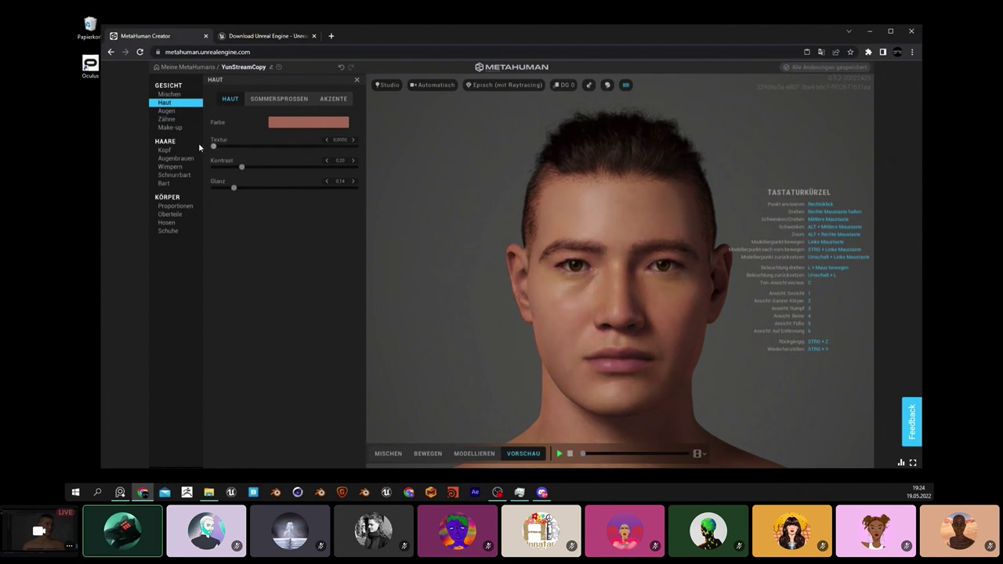
pyautogui.moveTo(213, 146); pyautogui.dragTo(275, 155)
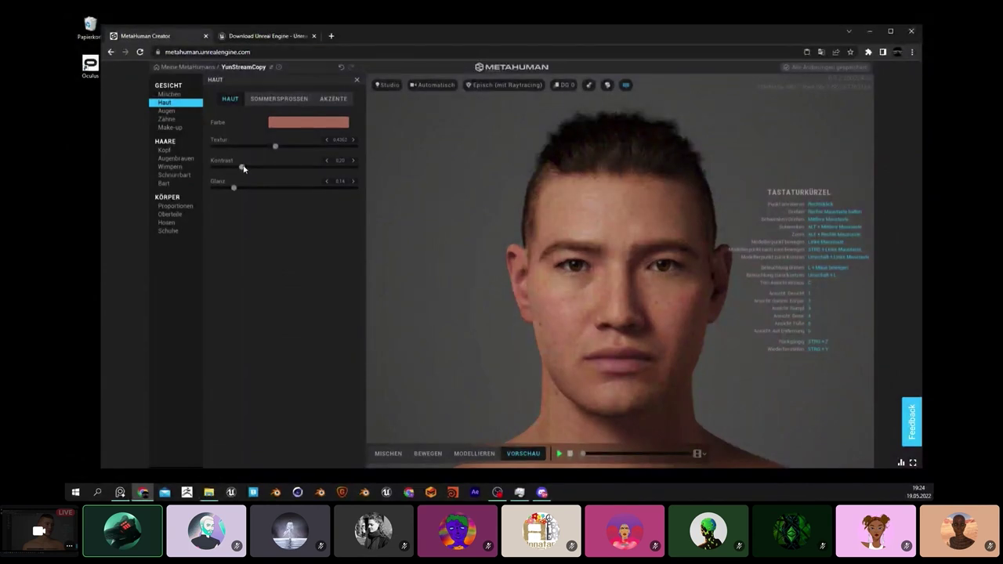
pyautogui.moveTo(242, 168)
pyautogui.mouseDown()
pyautogui.moveTo(197, 167)
pyautogui.moveTo(241, 170)
pyautogui.mouseUp()
pyautogui.moveTo(235, 188); pyautogui.dragTo(223, 186)
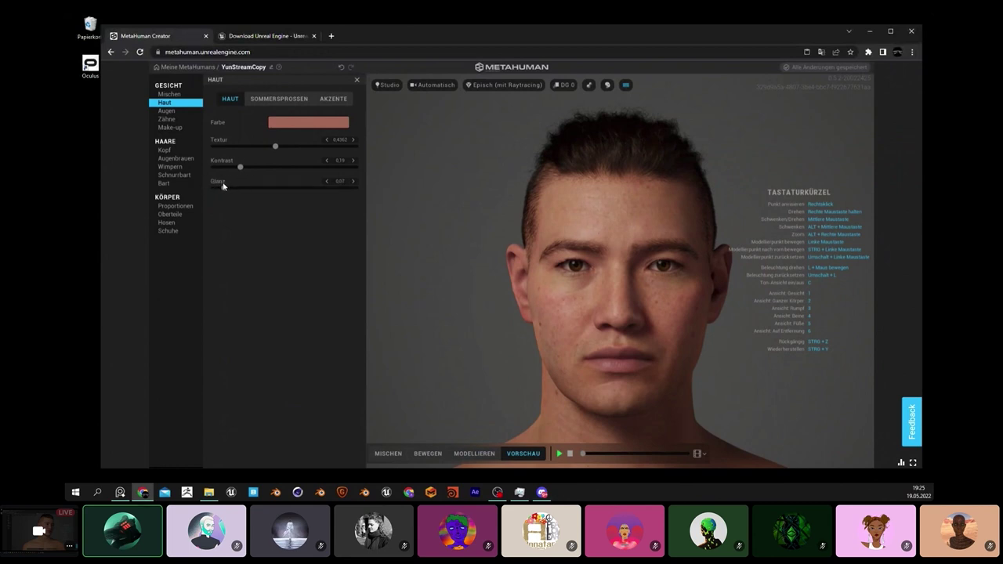
# Step: Try several eye presets, including Voreinstellung 005 and 008, and apply Voreinstellung 011 to the eyes
pyautogui.click(166, 111)
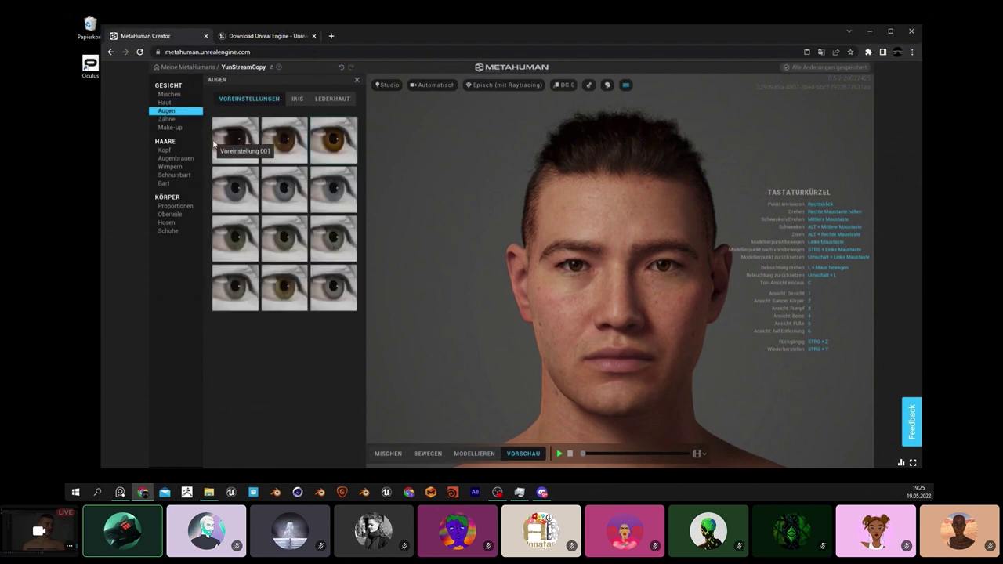
pyautogui.click(333, 143)
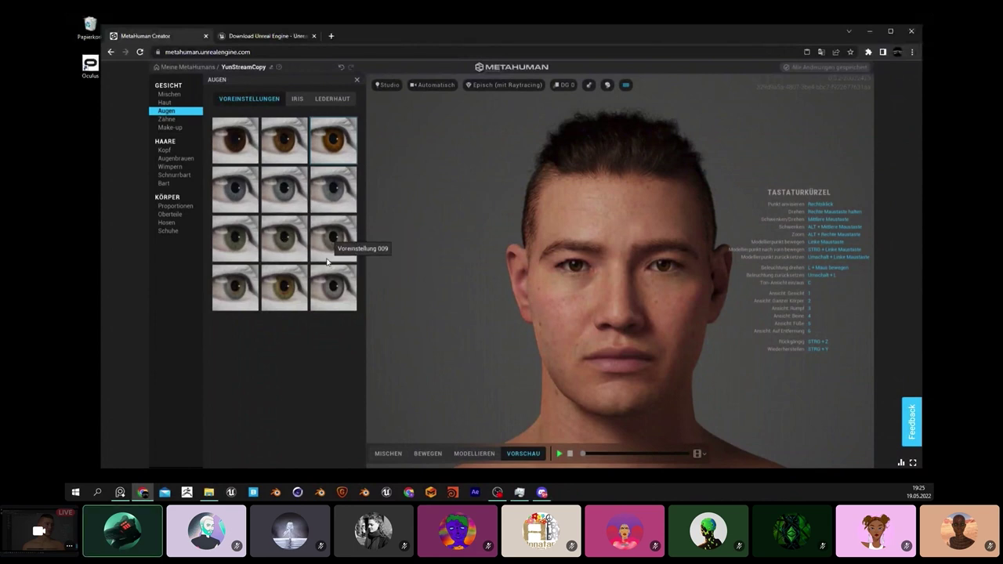
pyautogui.click(286, 288)
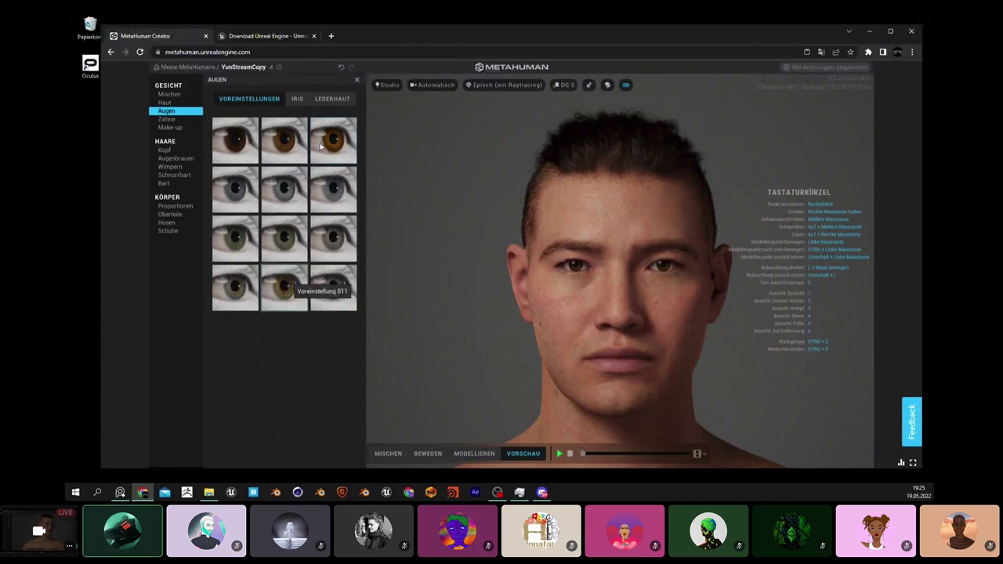
pyautogui.click(295, 208)
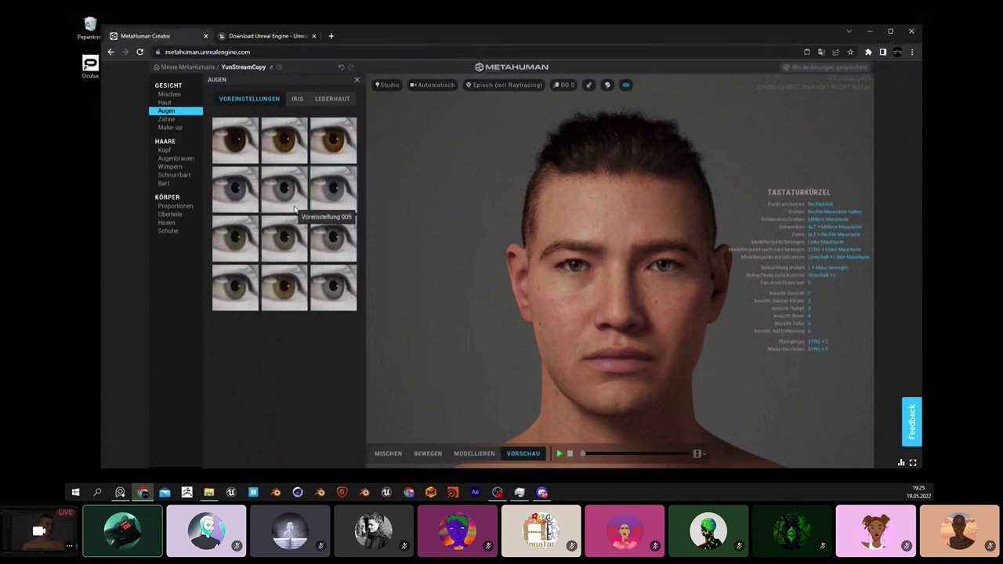
pyautogui.click(297, 247)
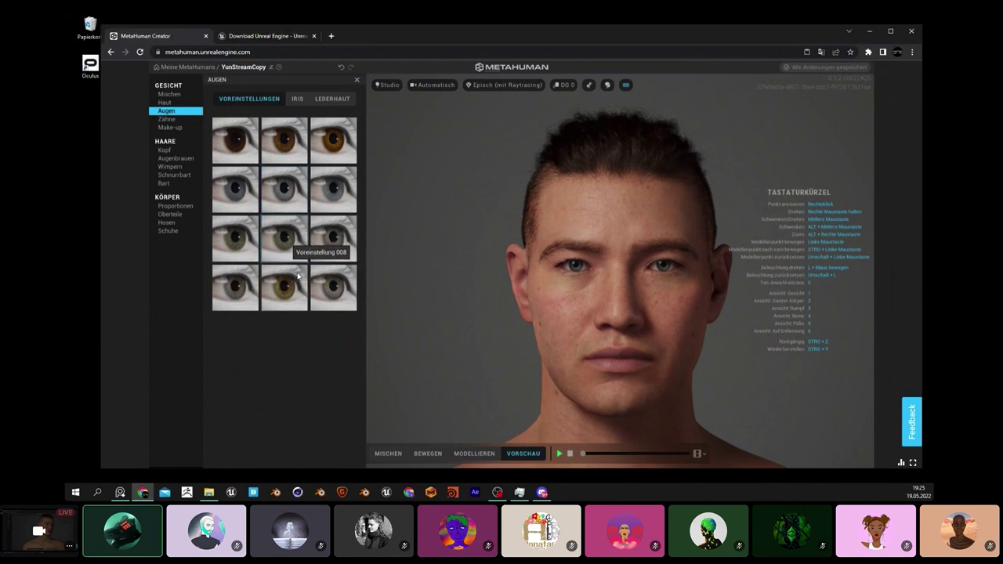
pyautogui.click(298, 279)
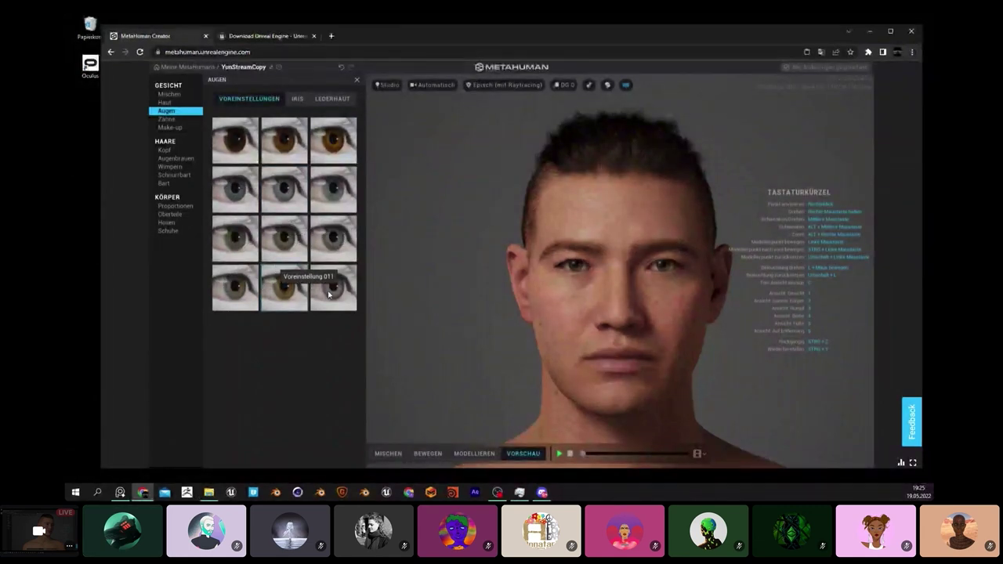
# Step: Compare different iris patterns up close and apply the third pattern in the last row to both eyes
pyautogui.click(297, 100)
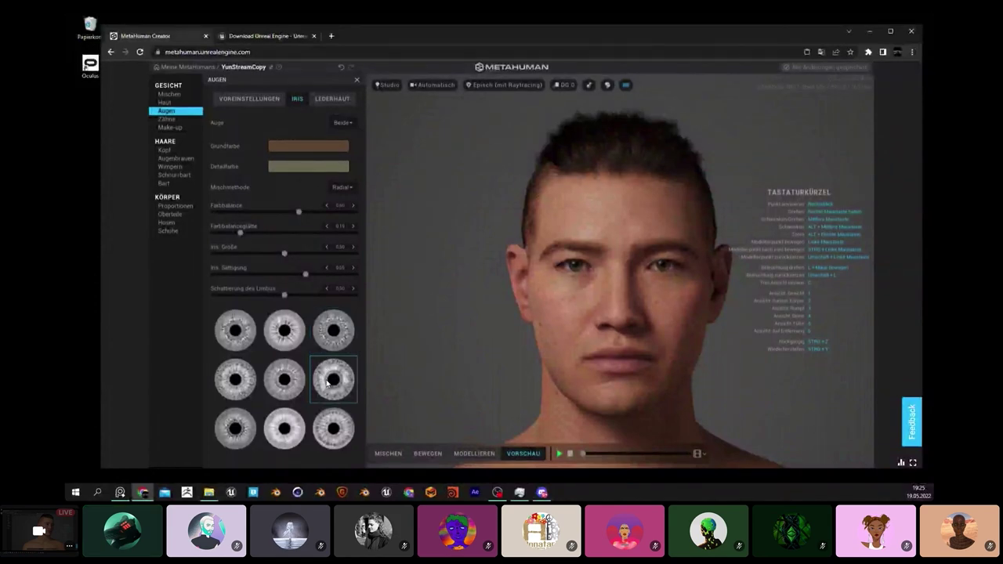
pyautogui.click(242, 382)
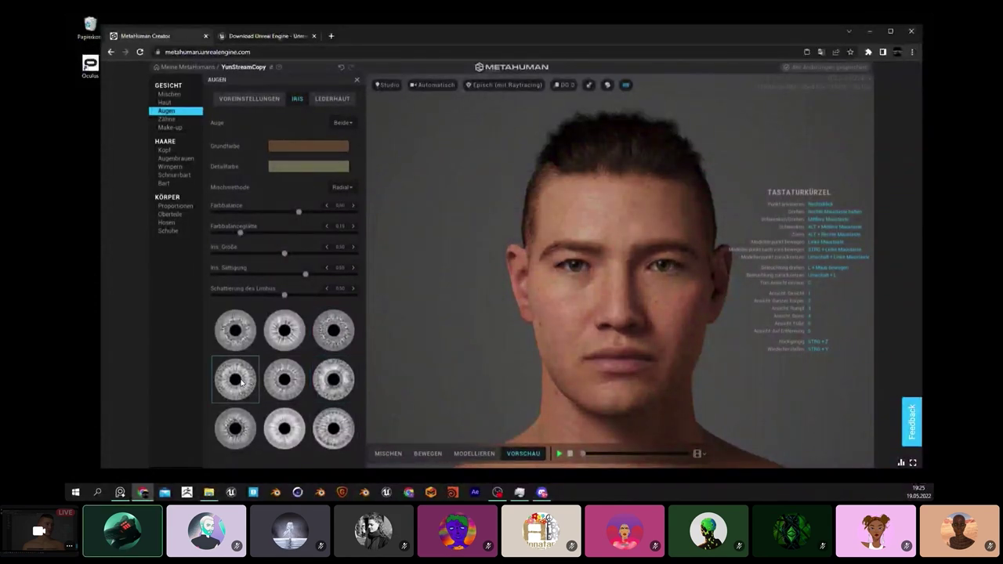
pyautogui.click(243, 339)
pyautogui.scroll(5, 670, 287)
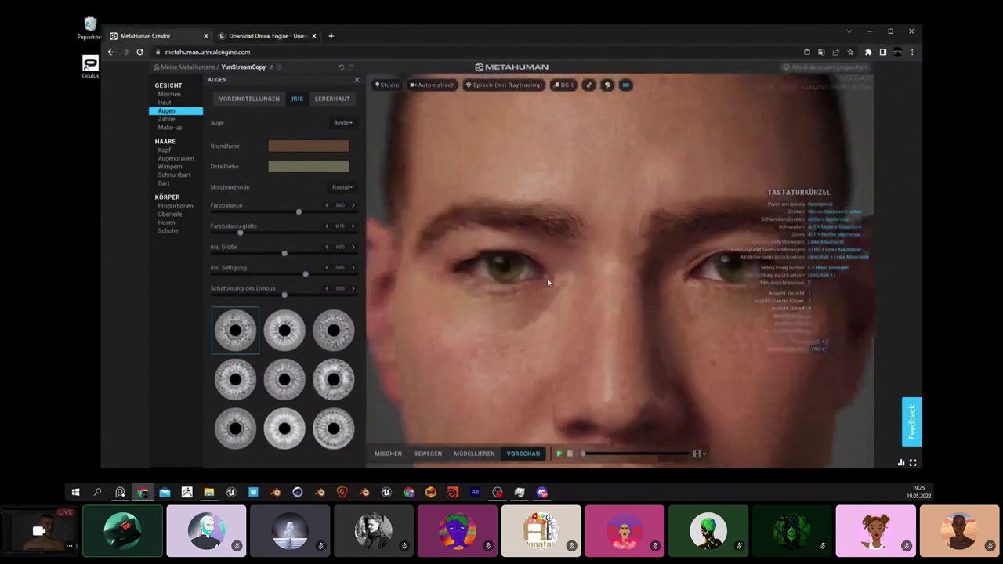
pyautogui.scroll(2, 502, 300)
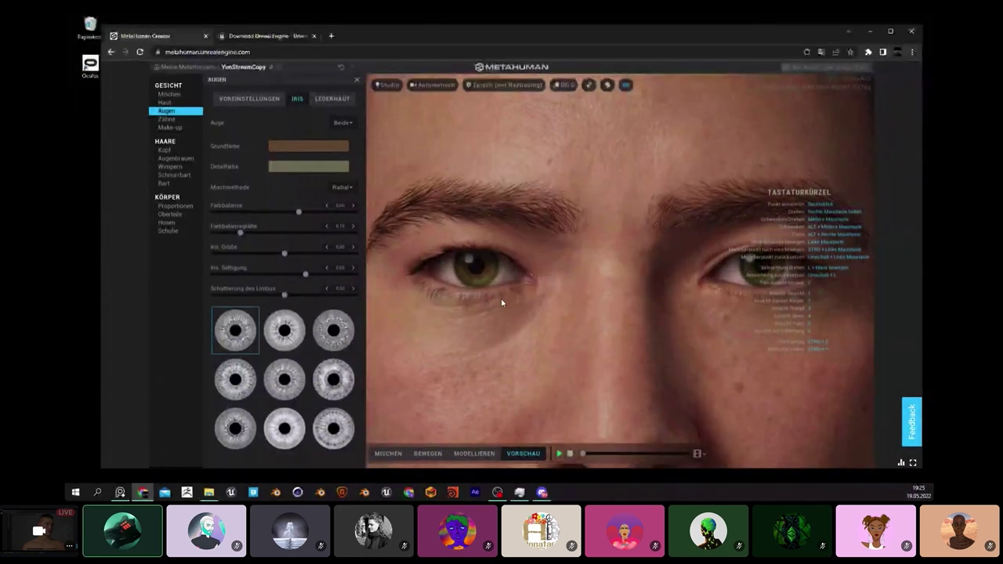
pyautogui.click(336, 384)
pyautogui.click(335, 428)
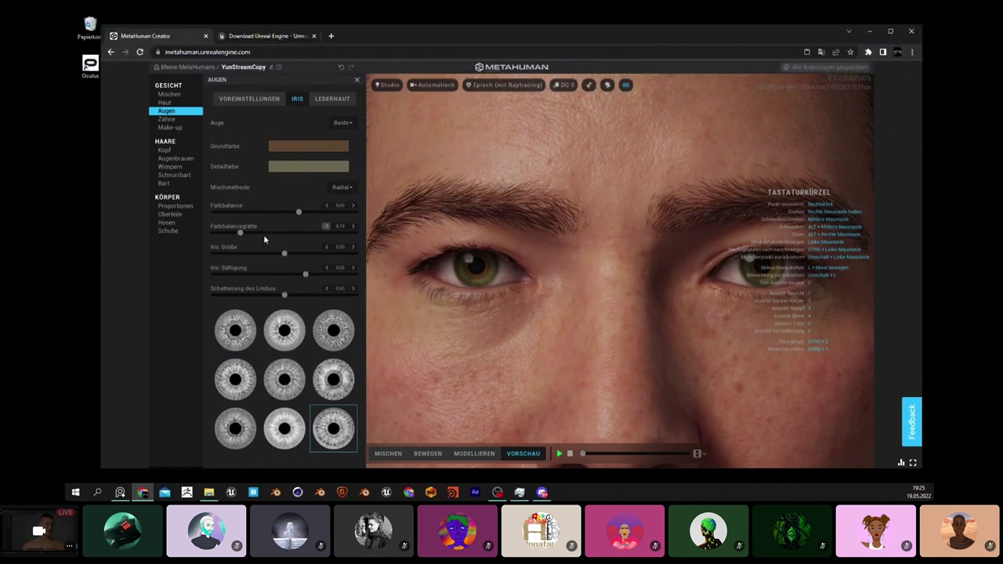
# Step: Set the iris size to about 0.85 and its saturation to 0.57, and reduce the Schattierung des Limbus
pyautogui.moveTo(225, 253); pyautogui.dragTo(334, 254)
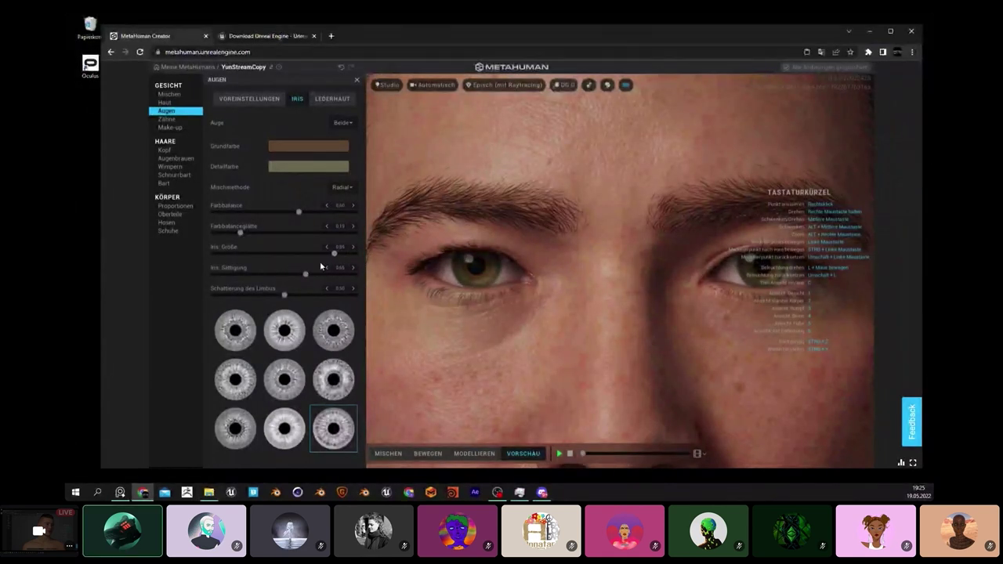
pyautogui.click(242, 273)
pyautogui.moveTo(311, 273); pyautogui.dragTo(295, 273)
pyautogui.scroll(-3, 616, 275)
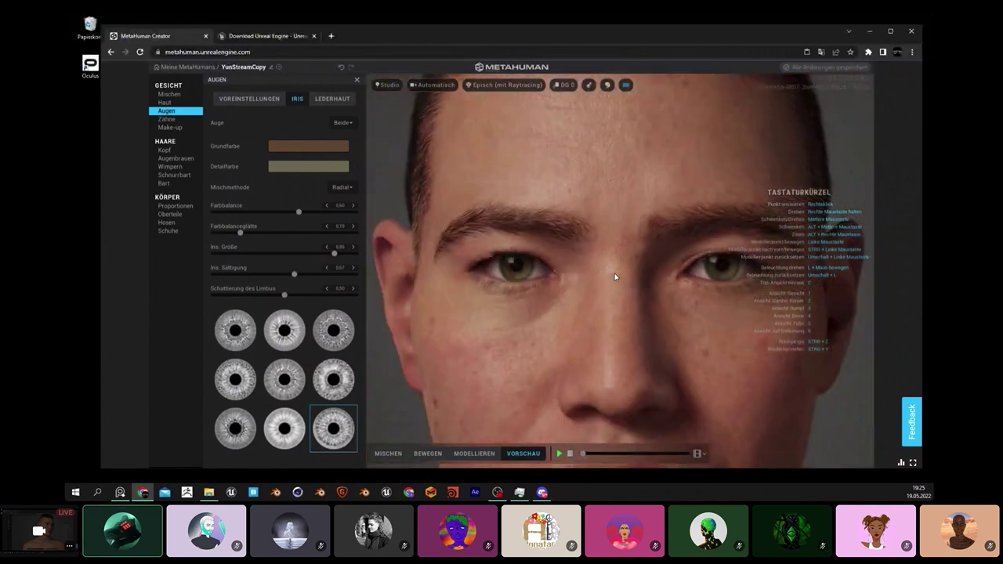
pyautogui.scroll(2, 448, 252)
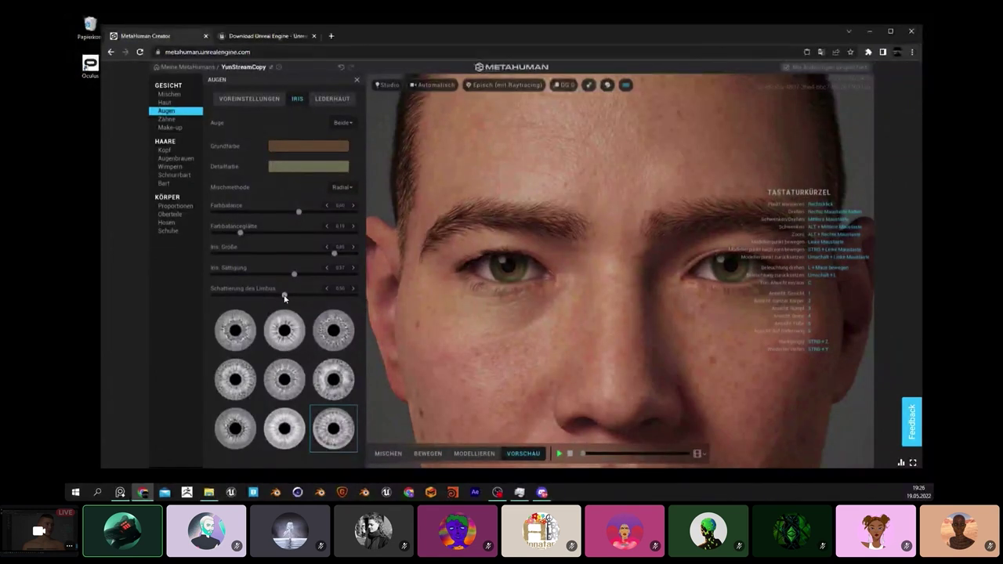
pyautogui.moveTo(306, 296); pyautogui.dragTo(229, 295)
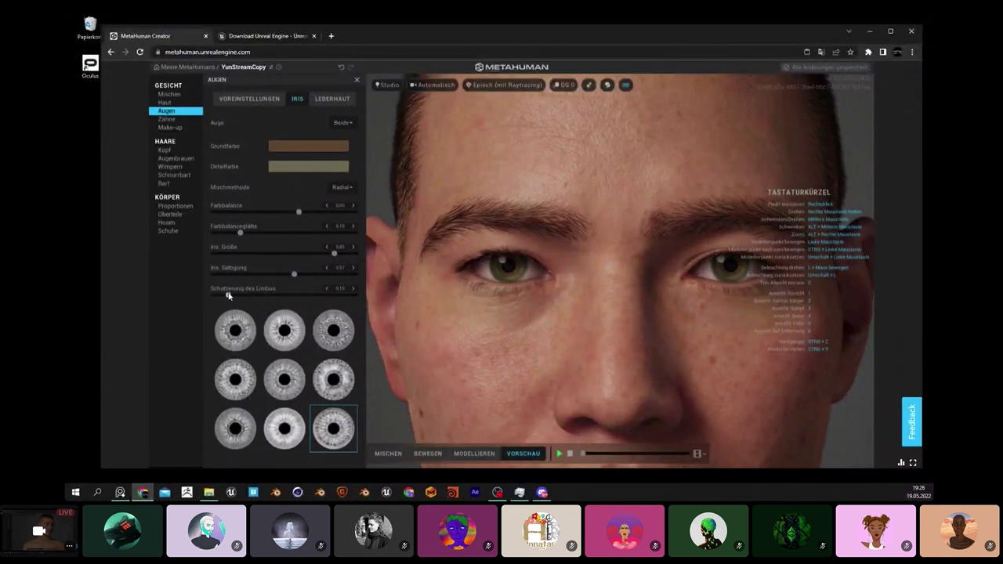
pyautogui.click(248, 295)
# Step: Test low and high Vaskularität for the Lederhaut of both eyes and set it to about 0.73
pyautogui.click(338, 100)
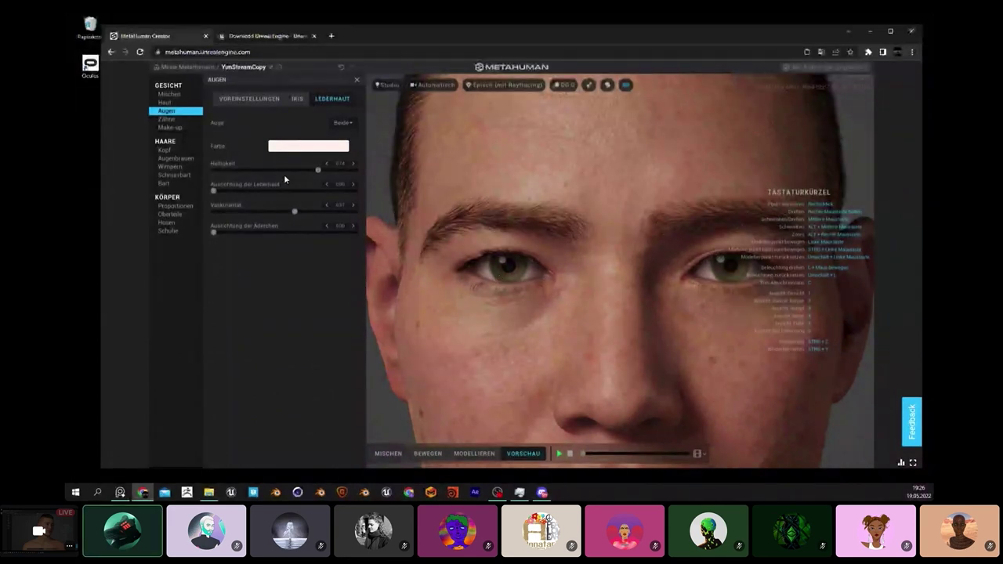
pyautogui.moveTo(524, 258); pyautogui.dragTo(527, 287, button='right')
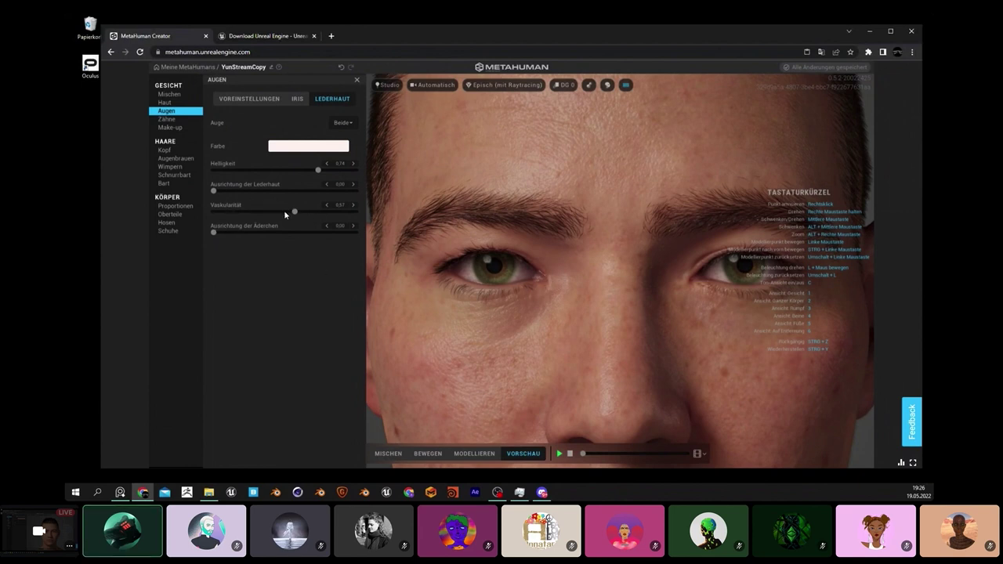
pyautogui.moveTo(287, 213)
pyautogui.mouseDown()
pyautogui.moveTo(270, 213)
pyautogui.moveTo(306, 211)
pyautogui.mouseUp()
pyautogui.moveTo(302, 214); pyautogui.dragTo(237, 212)
pyautogui.moveTo(329, 216); pyautogui.dragTo(324, 218)
pyautogui.moveTo(322, 216); pyautogui.dragTo(315, 216)
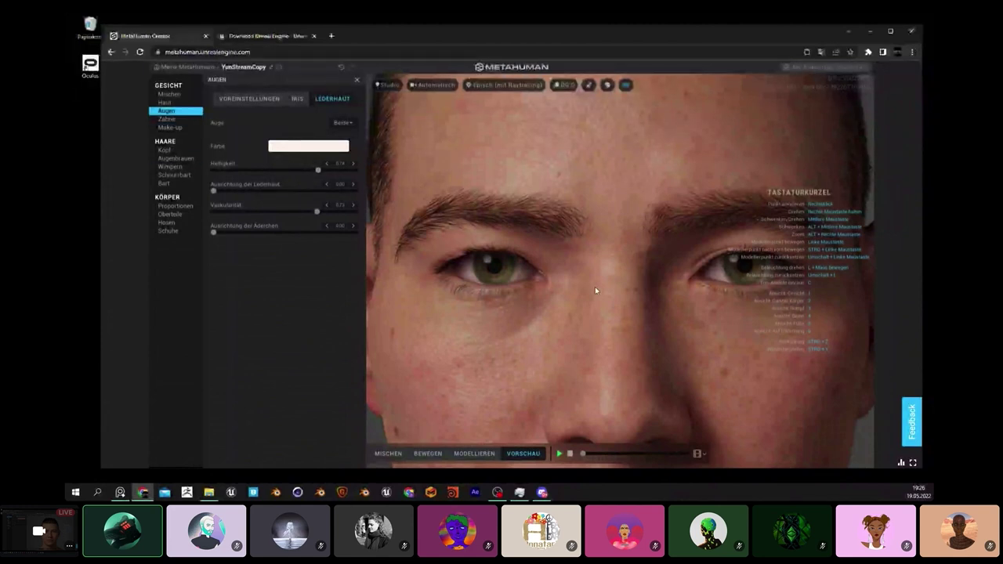
# Step: Set the teeth's Unregelmäßigkeit to about 0.34 and the Zahnbelagmenge to about 0.28, testing higher and lower values
pyautogui.click(174, 119)
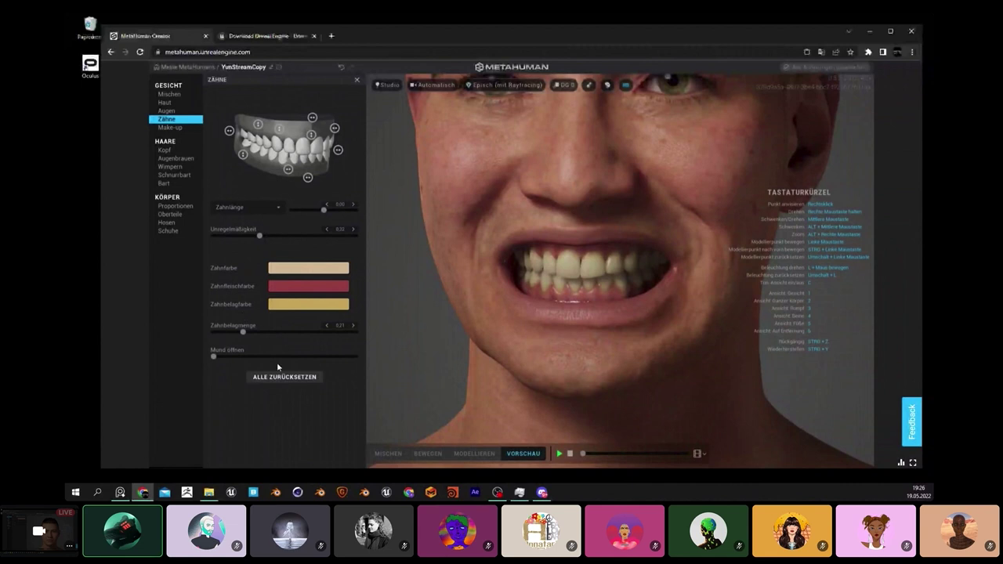
pyautogui.moveTo(267, 235); pyautogui.dragTo(257, 241)
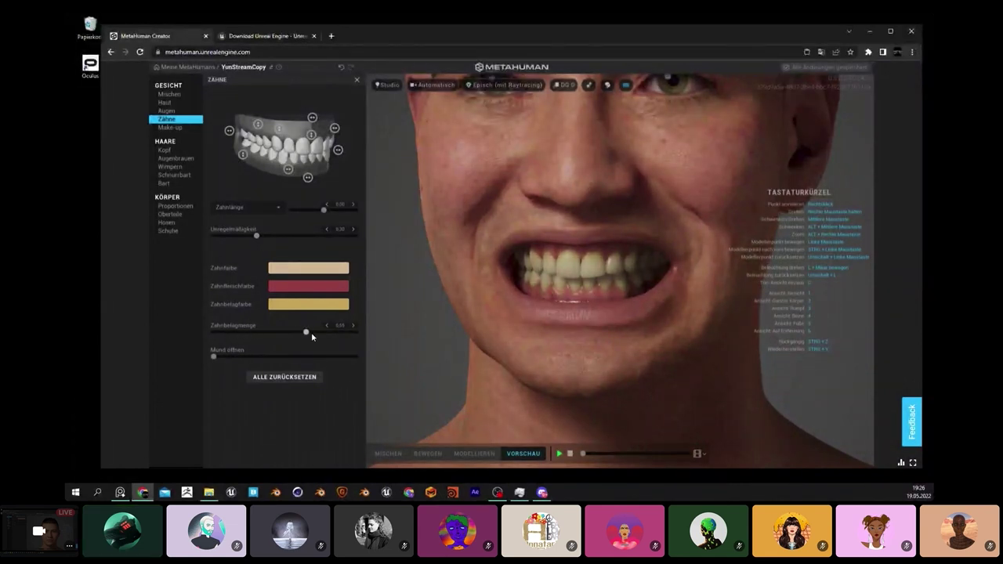
pyautogui.click(214, 335)
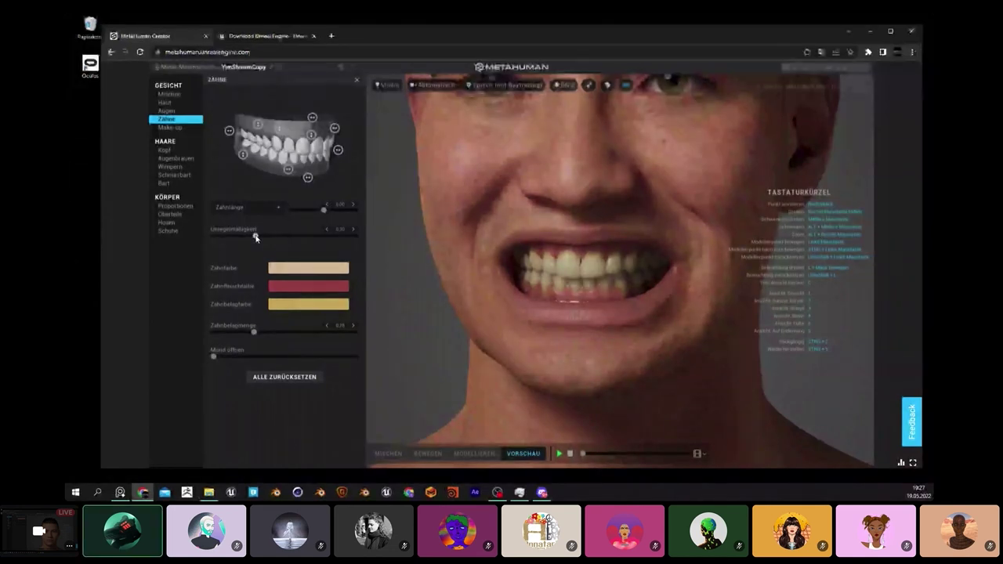
pyautogui.moveTo(255, 238)
pyautogui.mouseDown()
pyautogui.moveTo(269, 237)
pyautogui.moveTo(256, 237)
pyautogui.mouseUp()
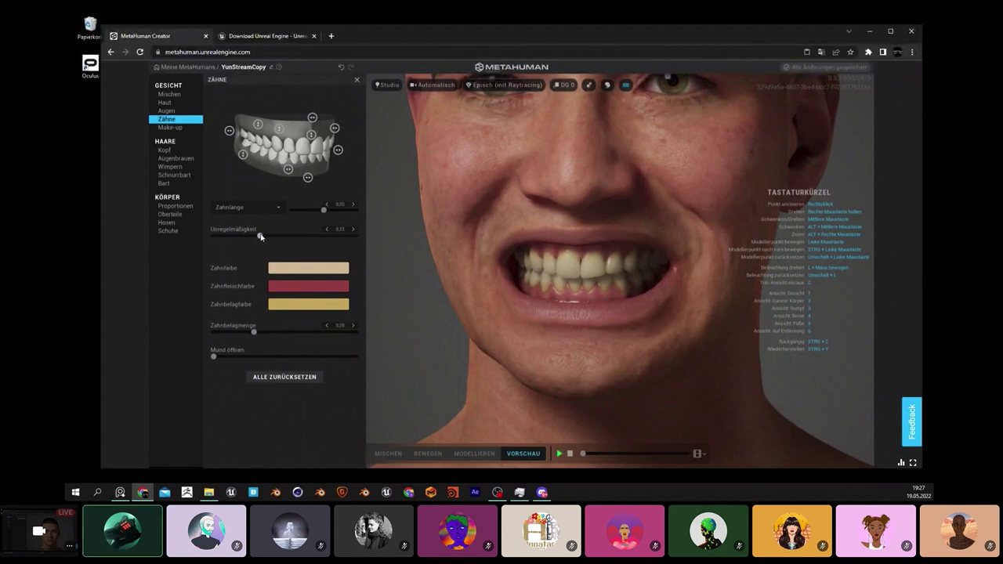
pyautogui.moveTo(266, 238); pyautogui.dragTo(258, 238)
pyautogui.moveTo(265, 236); pyautogui.dragTo(261, 237)
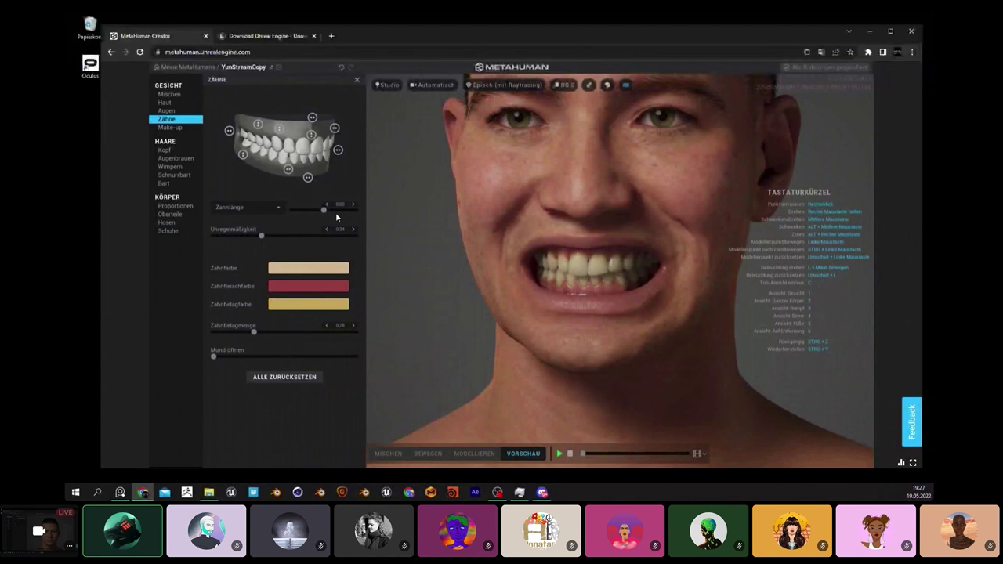
# Step: Increase the Zahnlänge slightly to about 0.06 and set Mund öffnen to its maximum to show the inside of the mouth
pyautogui.click(308, 178)
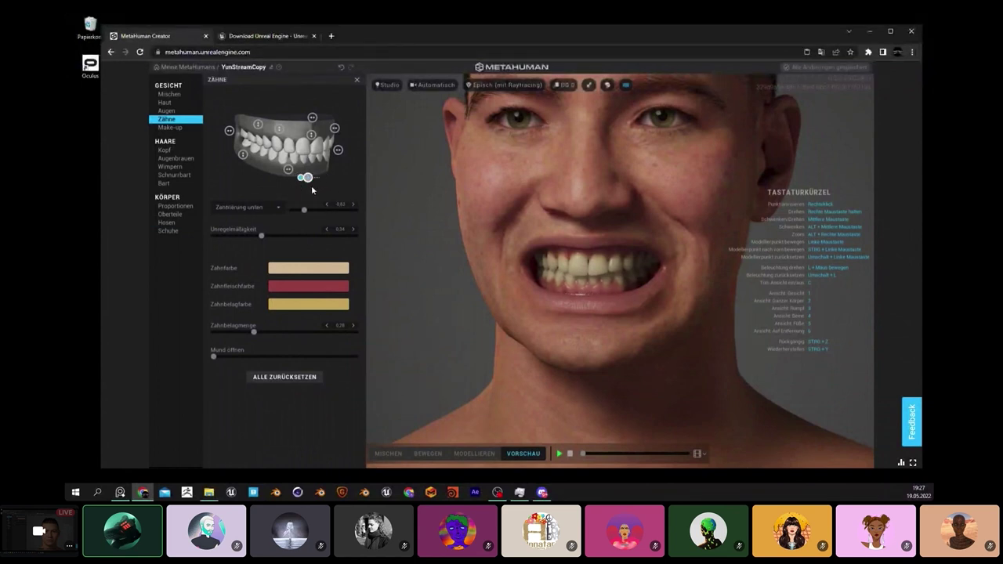
pyautogui.moveTo(312, 134)
pyautogui.mouseDown()
pyautogui.moveTo(310, 151)
pyautogui.moveTo(325, 126)
pyautogui.moveTo(317, 139)
pyautogui.mouseUp()
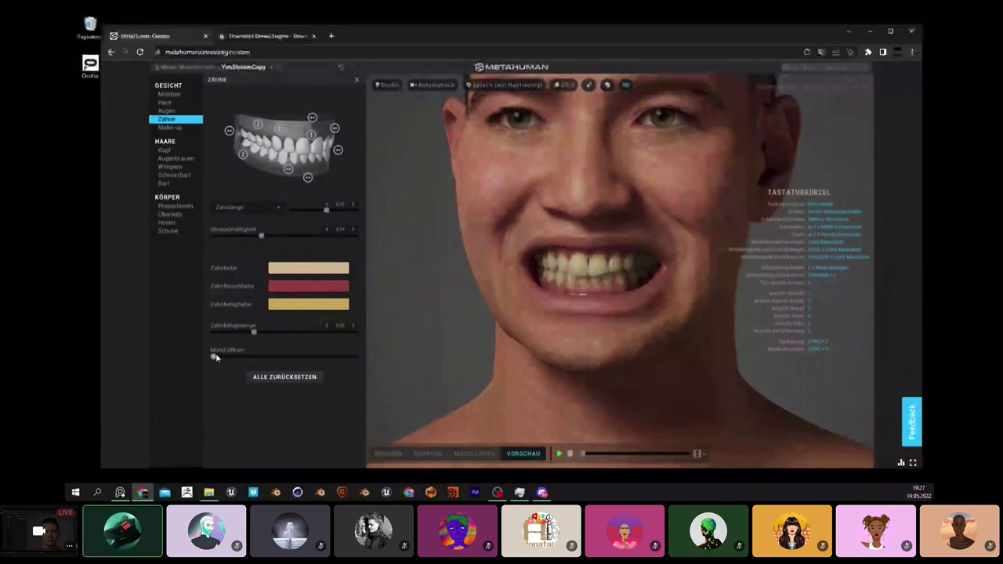
pyautogui.moveTo(212, 358); pyautogui.dragTo(471, 385)
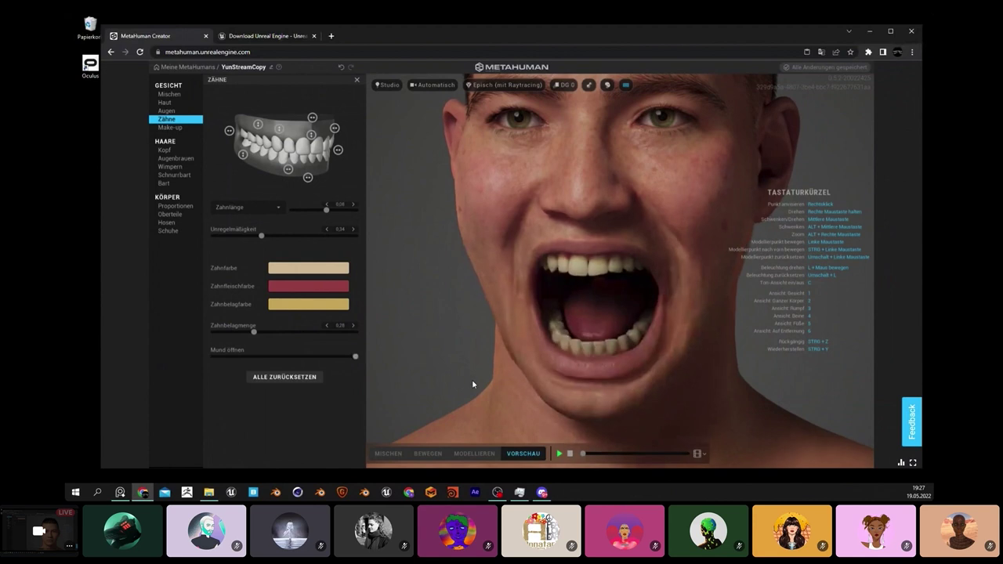
# Step: Apply the last eye make-up style in the second row and set its colour to black (000000)
pyautogui.click(182, 128)
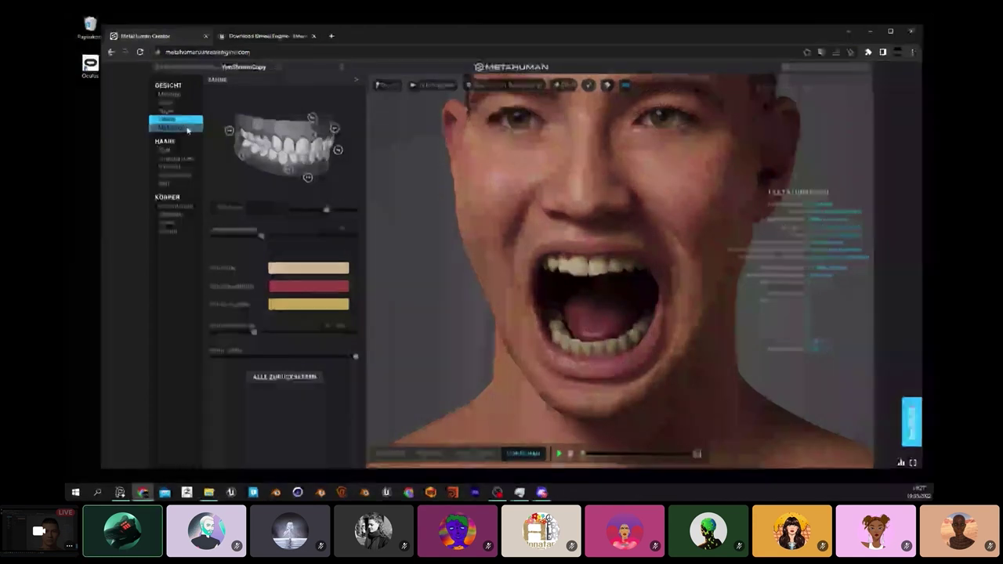
pyautogui.scroll(-3, 545, 229)
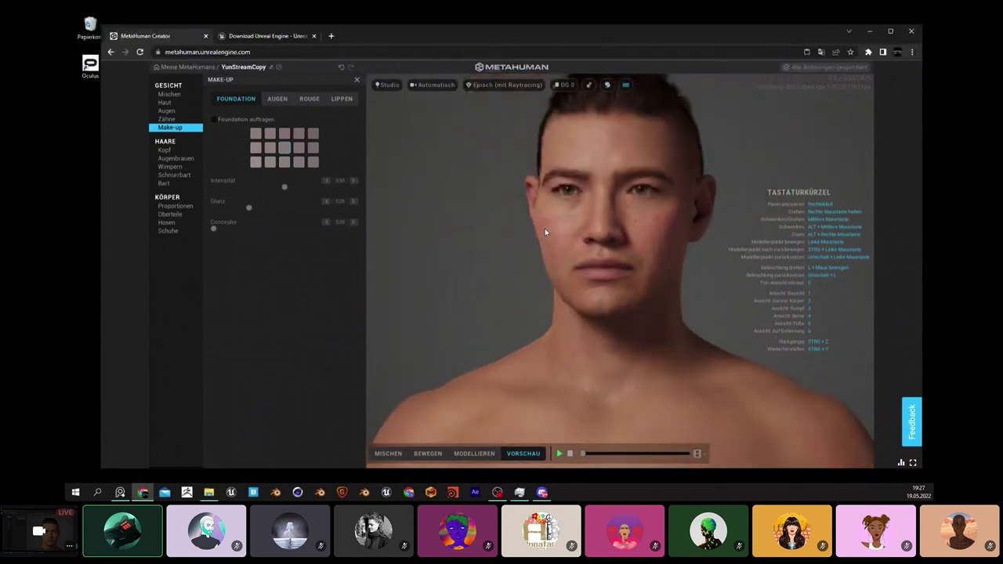
pyautogui.moveTo(508, 249); pyautogui.dragTo(526, 230, button='right')
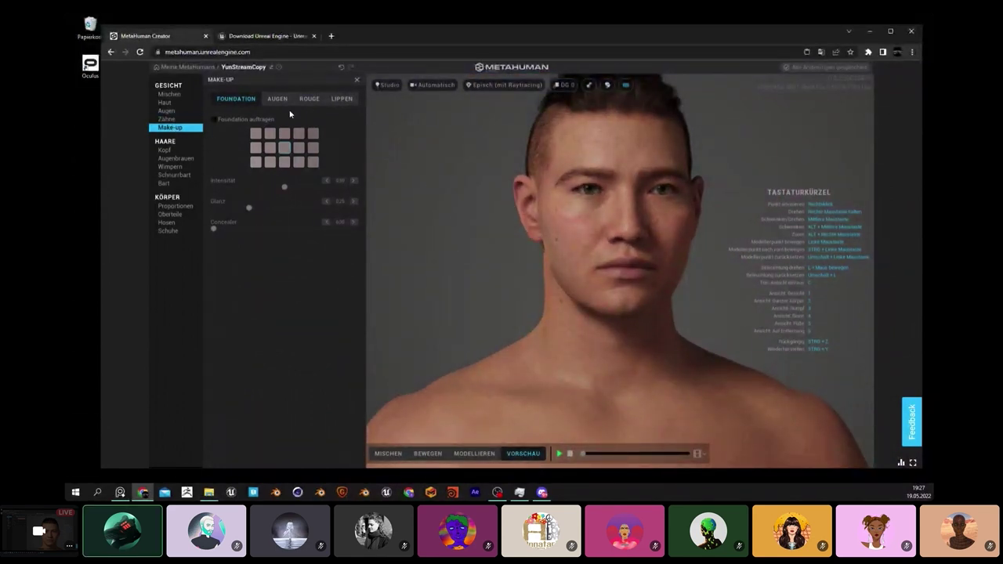
pyautogui.click(277, 100)
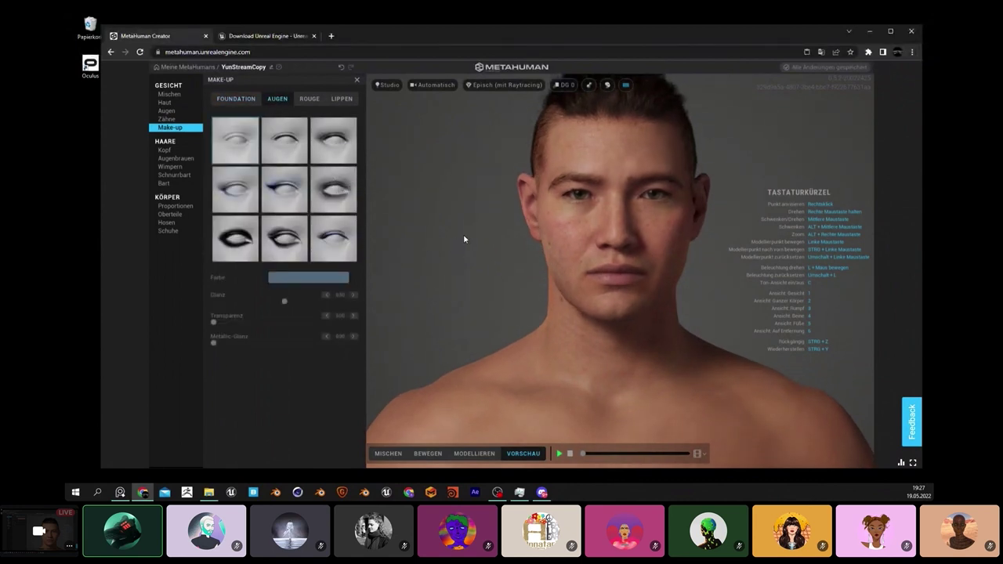
pyautogui.click(348, 196)
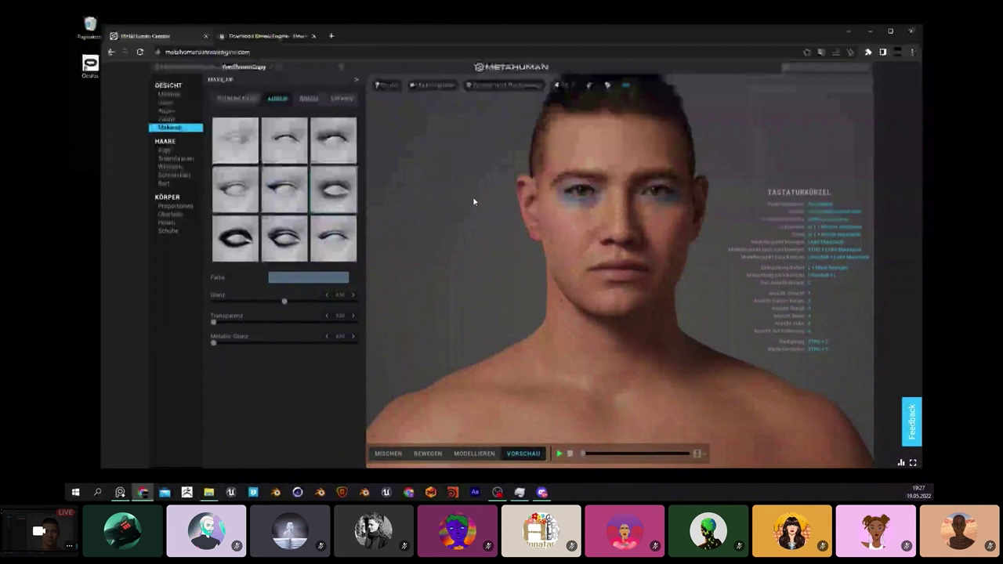
pyautogui.click(312, 276)
pyautogui.moveTo(322, 337)
pyautogui.mouseDown()
pyautogui.moveTo(312, 345)
pyautogui.moveTo(282, 317)
pyautogui.moveTo(277, 378)
pyautogui.mouseUp()
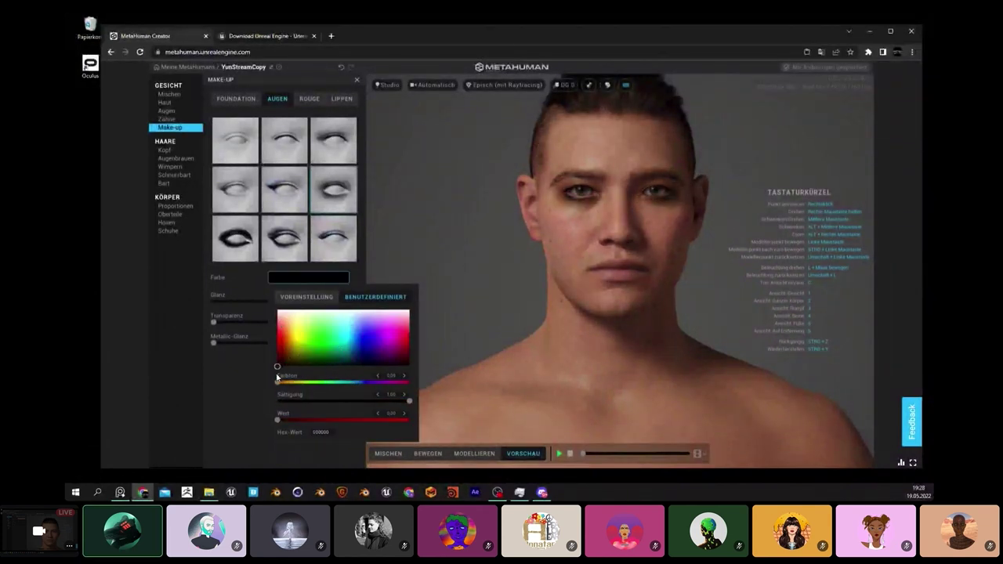
pyautogui.click(235, 371)
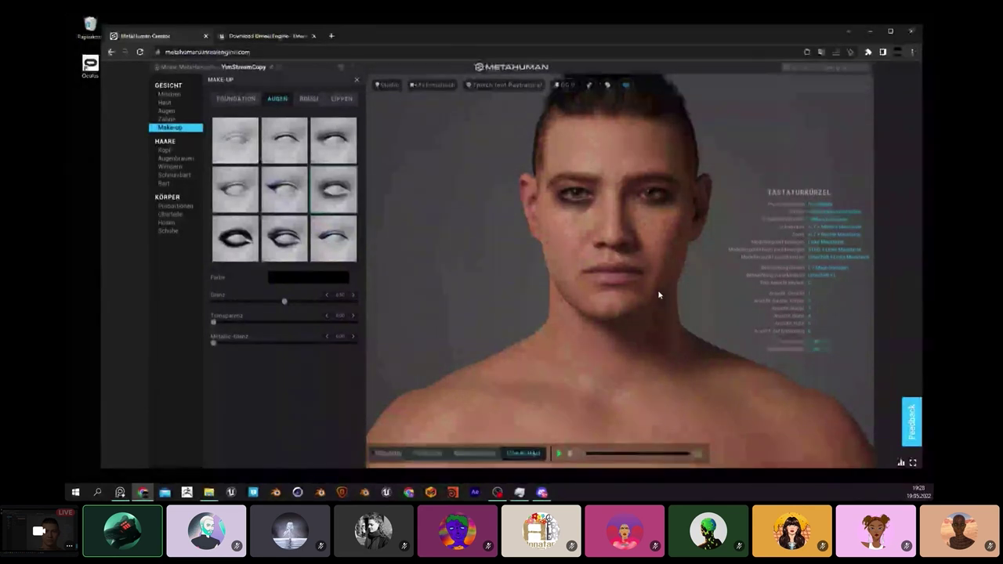
# Step: Try the second rouge style on the cheeks and lipstick styles such as V-förmig, returning the lips to no make-up
pyautogui.click(309, 100)
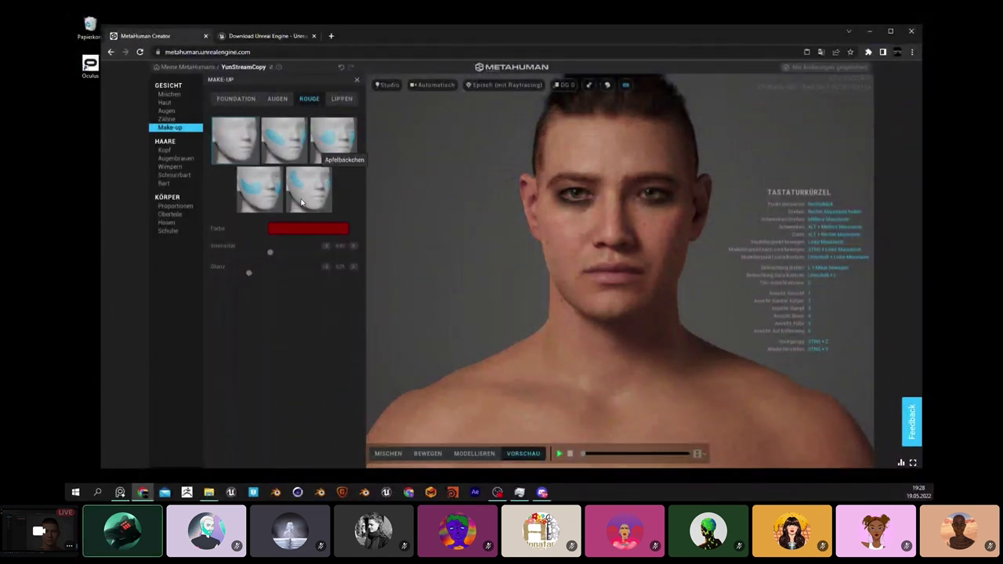
pyautogui.click(289, 151)
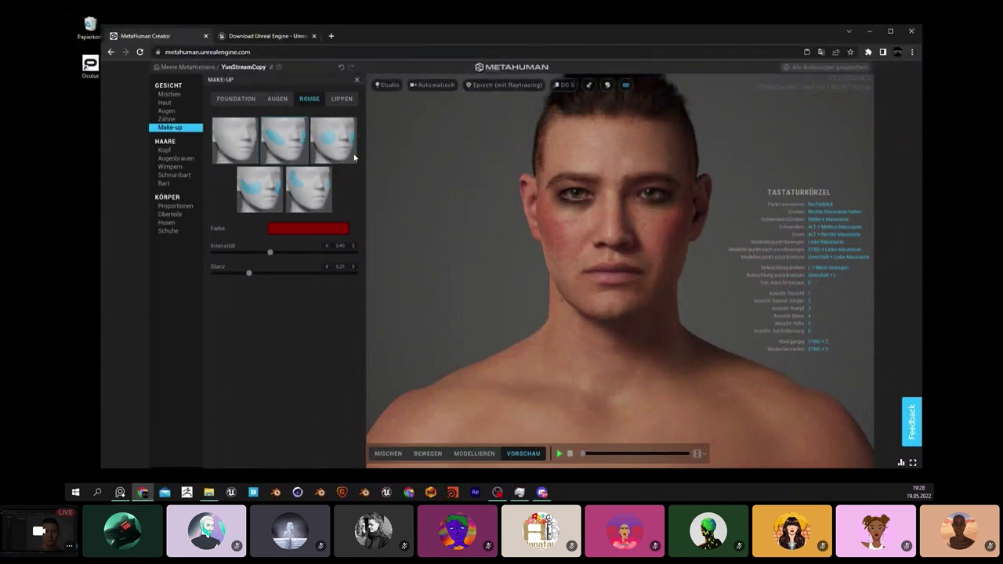
pyautogui.click(340, 102)
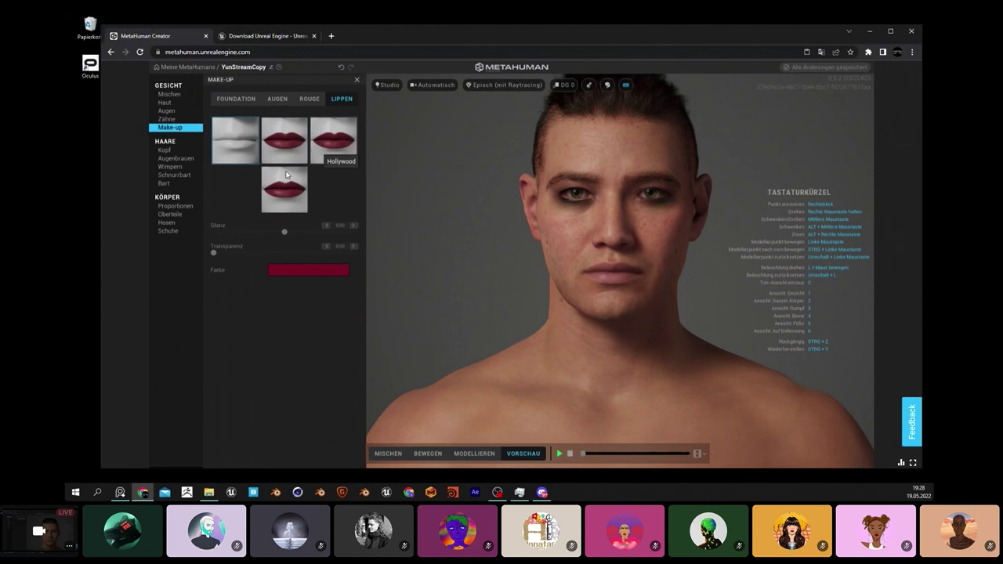
pyautogui.click(296, 143)
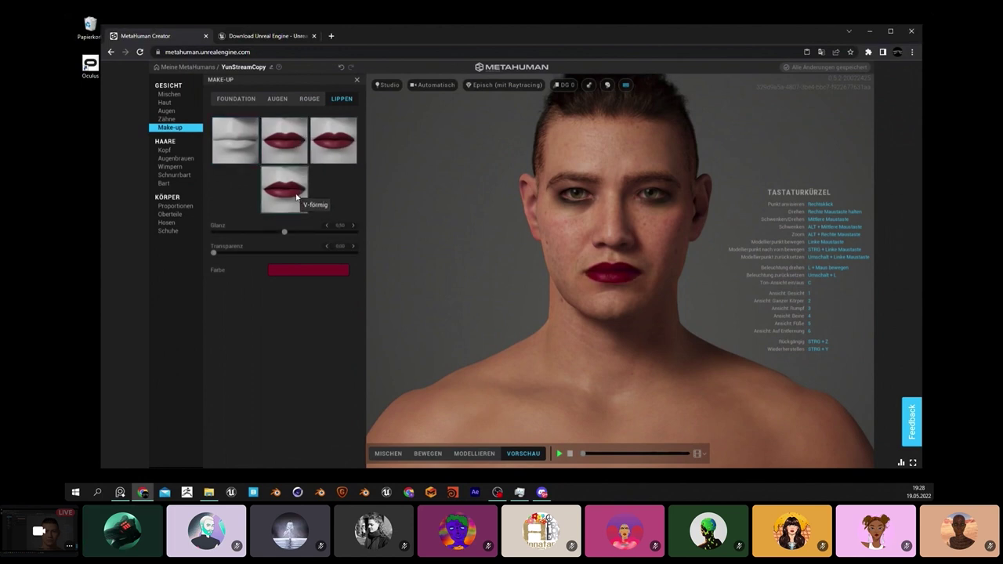
pyautogui.click(244, 155)
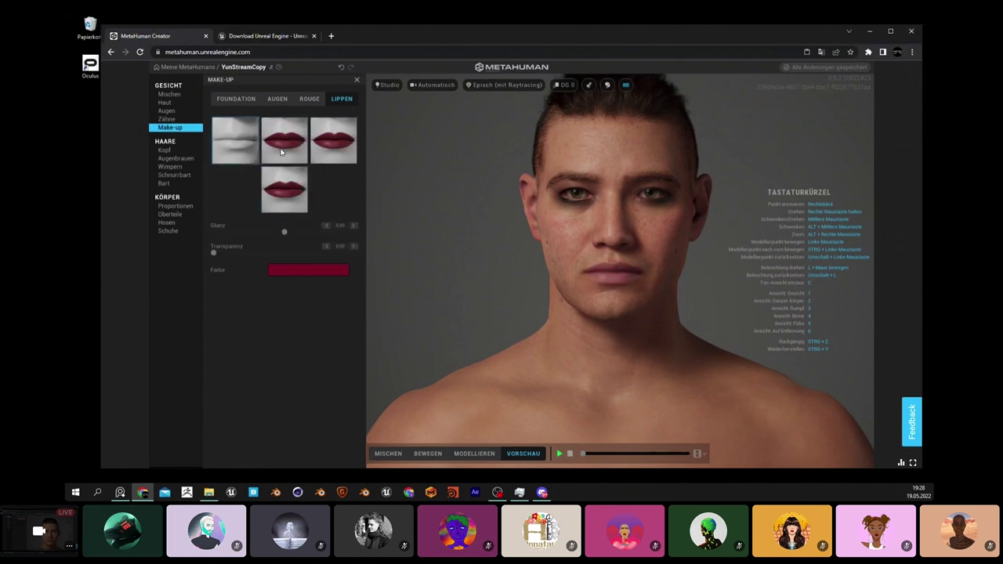
# Step: Examine the available head hairstyles and their development warnings, and look at the current haircut from the front and the side
pyautogui.click(164, 149)
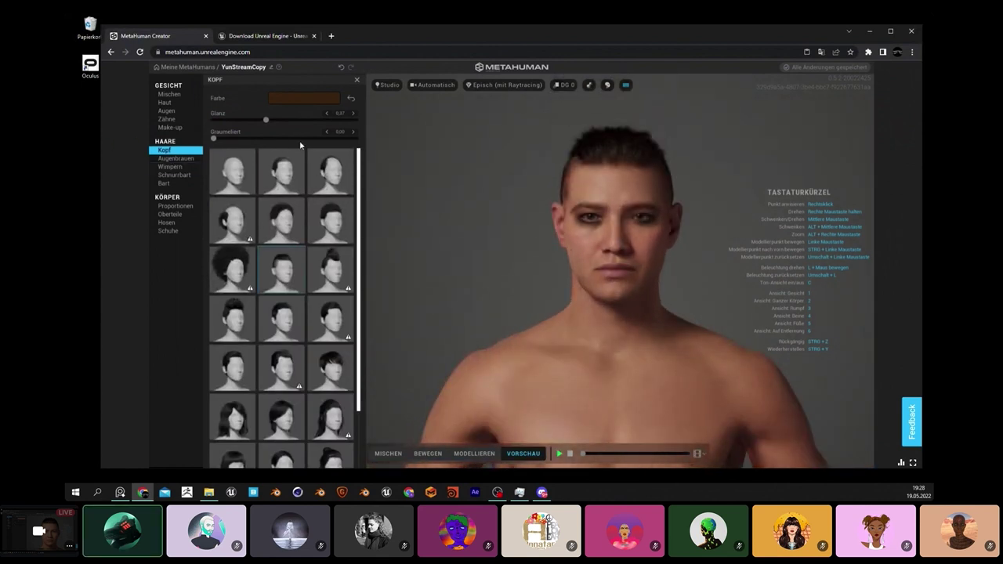
pyautogui.scroll(-3, 293, 213)
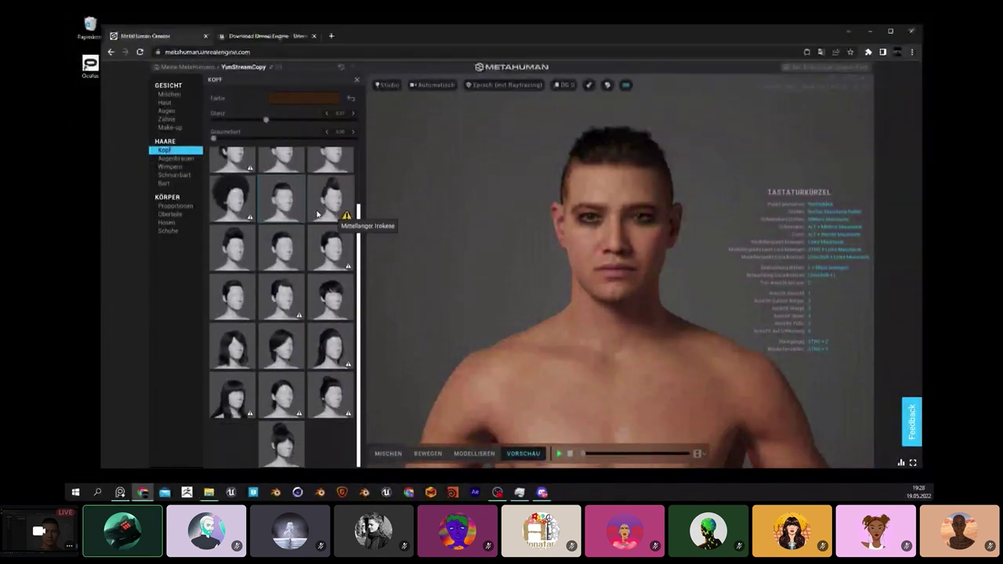
pyautogui.scroll(1, 367, 302)
pyautogui.scroll(-1, 341, 302)
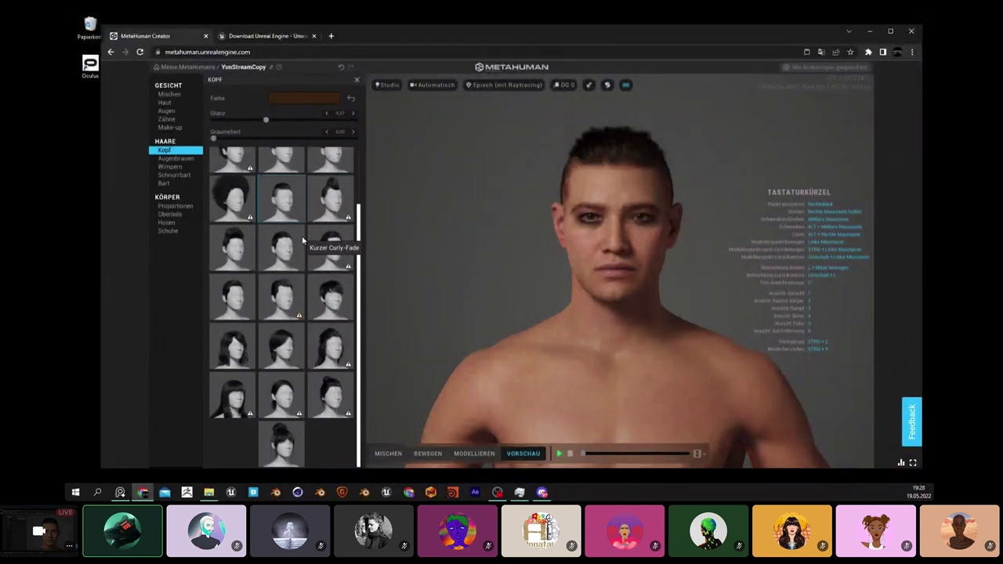
pyautogui.scroll(1, 323, 274)
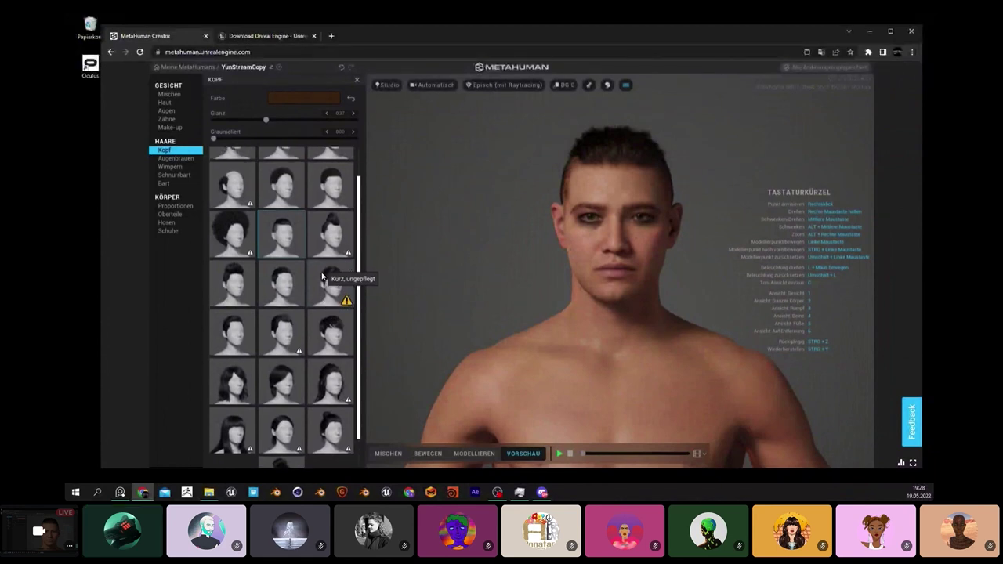
pyautogui.scroll(-1, 320, 290)
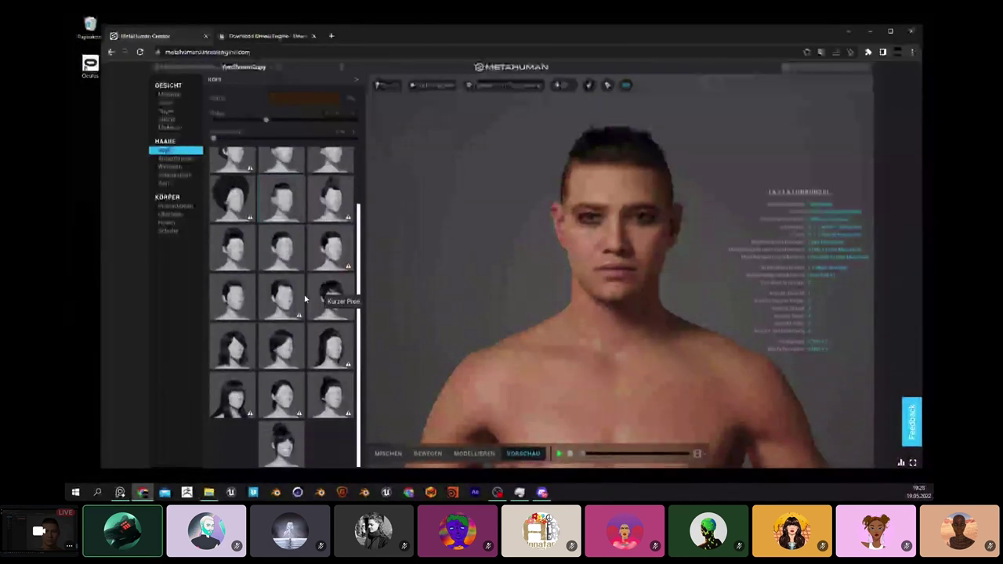
pyautogui.scroll(2, 309, 294)
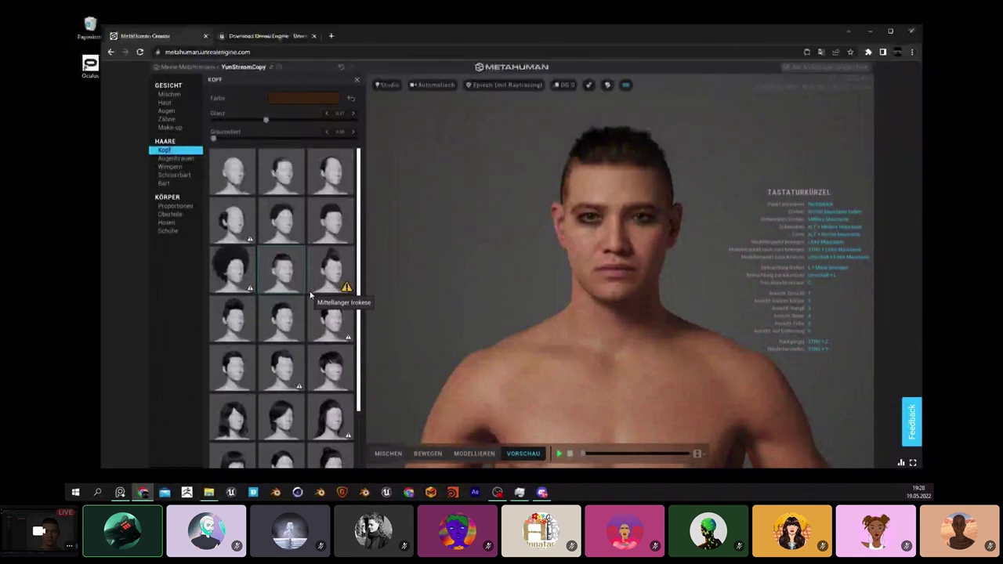
pyautogui.moveTo(533, 274); pyautogui.dragTo(579, 323, button='right')
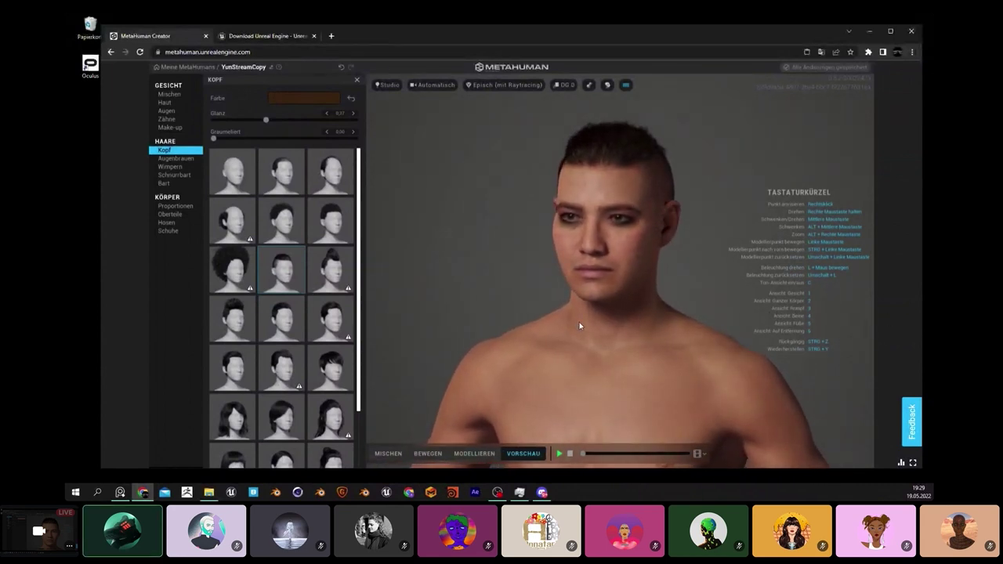
pyautogui.moveTo(707, 316); pyautogui.dragTo(669, 320, button='right')
pyautogui.moveTo(757, 321); pyautogui.dragTo(704, 300, button='right')
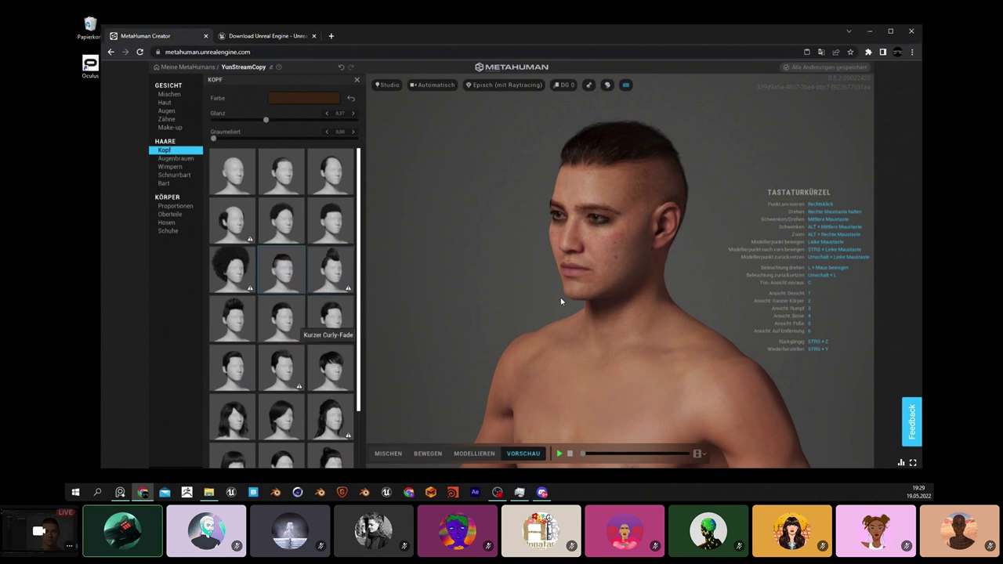
pyautogui.moveTo(395, 316); pyautogui.dragTo(349, 313, button='right')
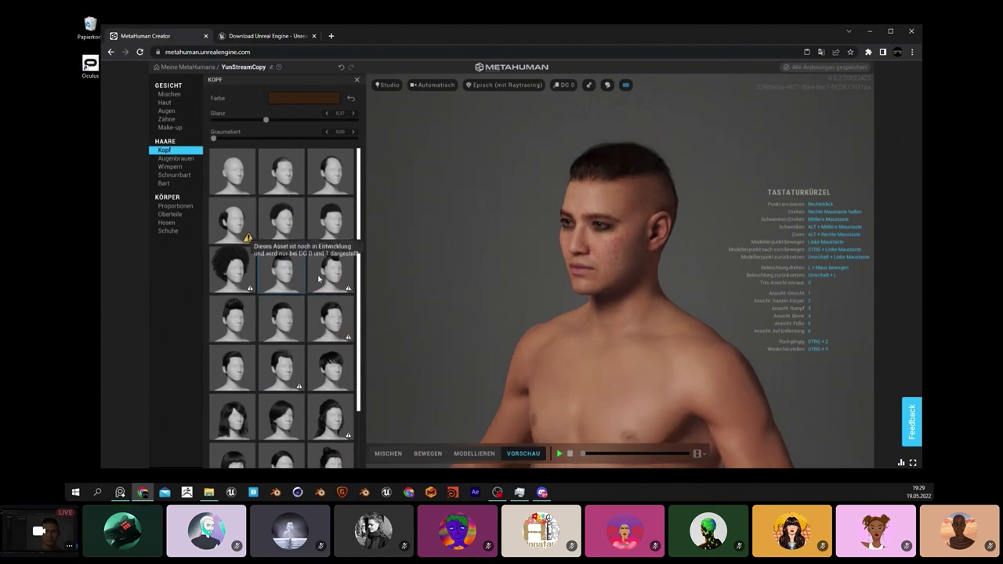
# Step: Try the shoulder-length hairstyle with a fringe, and replace it with the short swept-back hairstyle marked as still in development
pyautogui.scroll(-3, 282, 373)
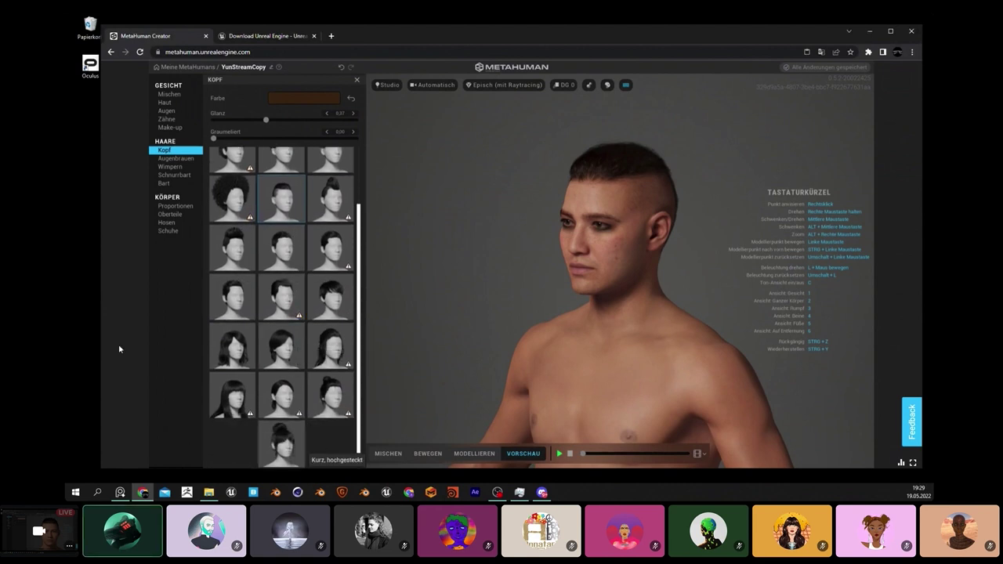
pyautogui.click(232, 345)
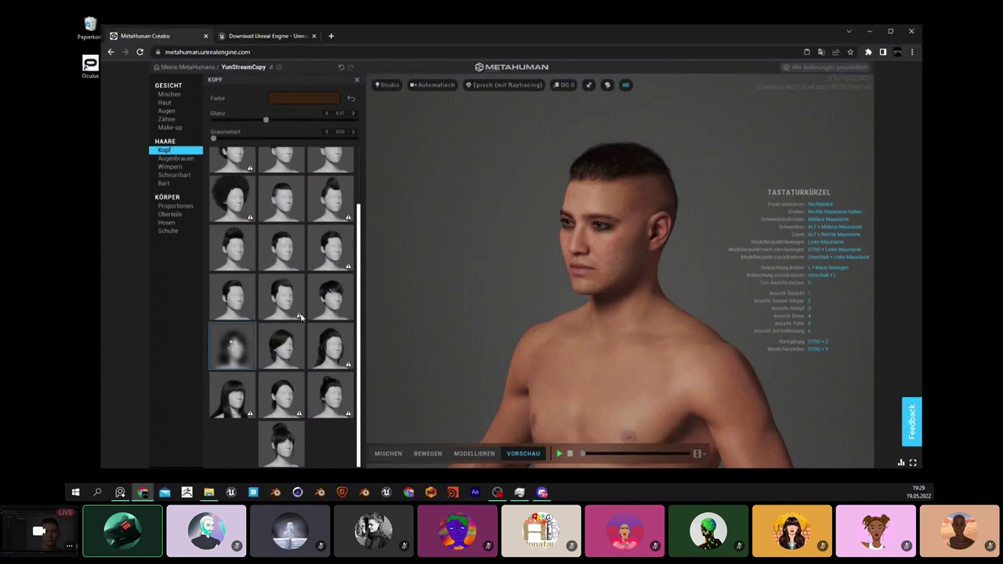
pyautogui.moveTo(298, 315)
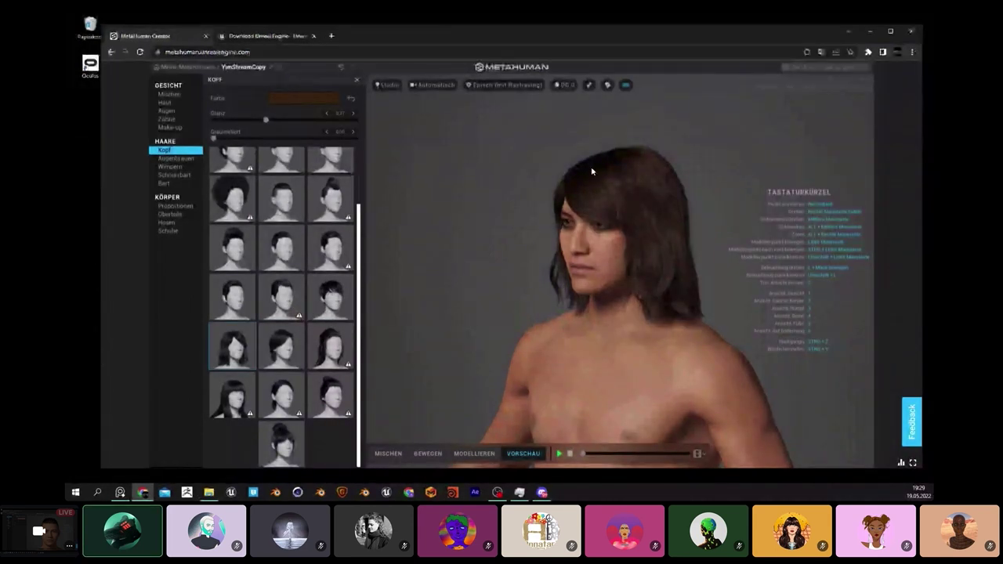
pyautogui.click(285, 310)
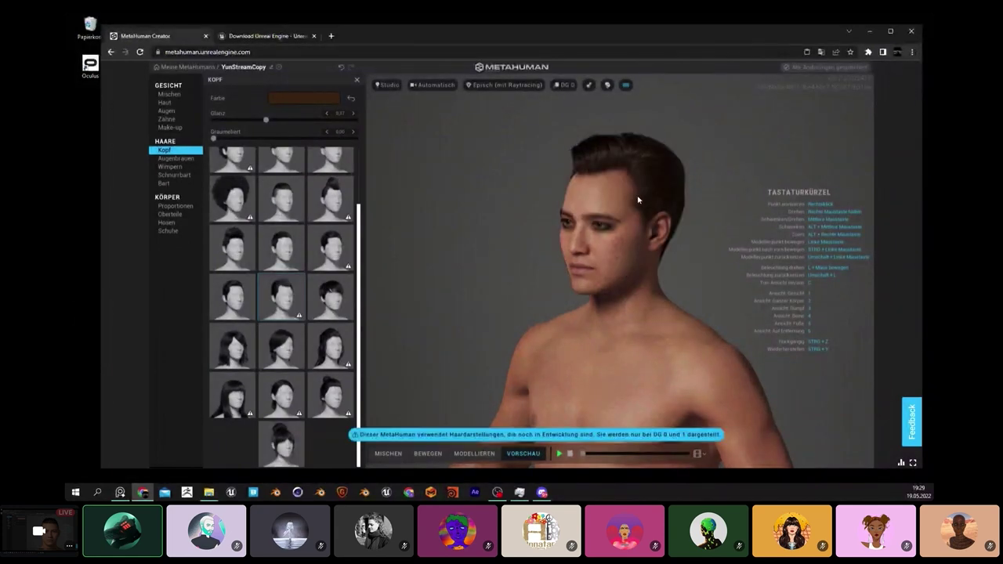
pyautogui.moveTo(672, 234); pyautogui.dragTo(587, 178, button='right')
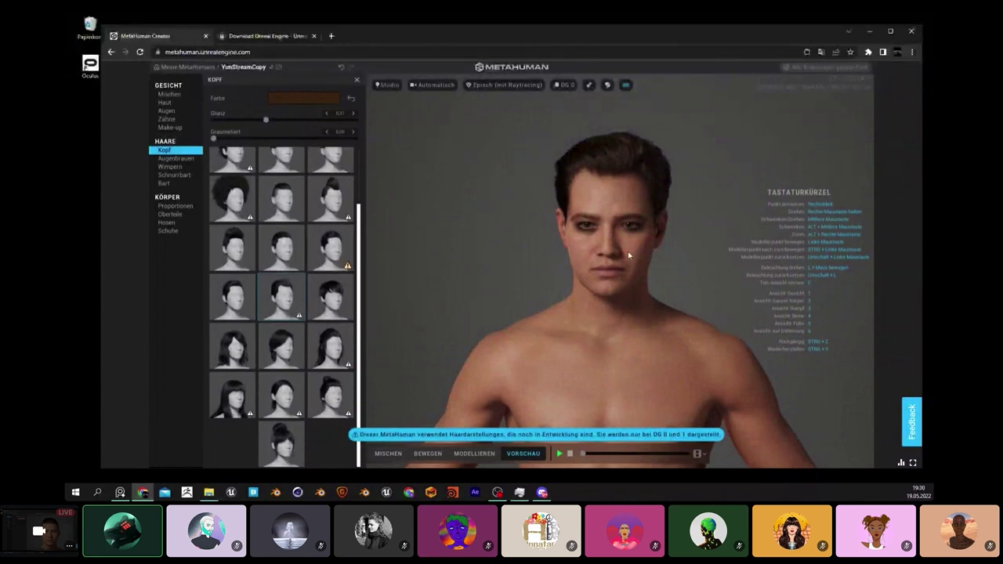
pyautogui.scroll(2, 640, 200)
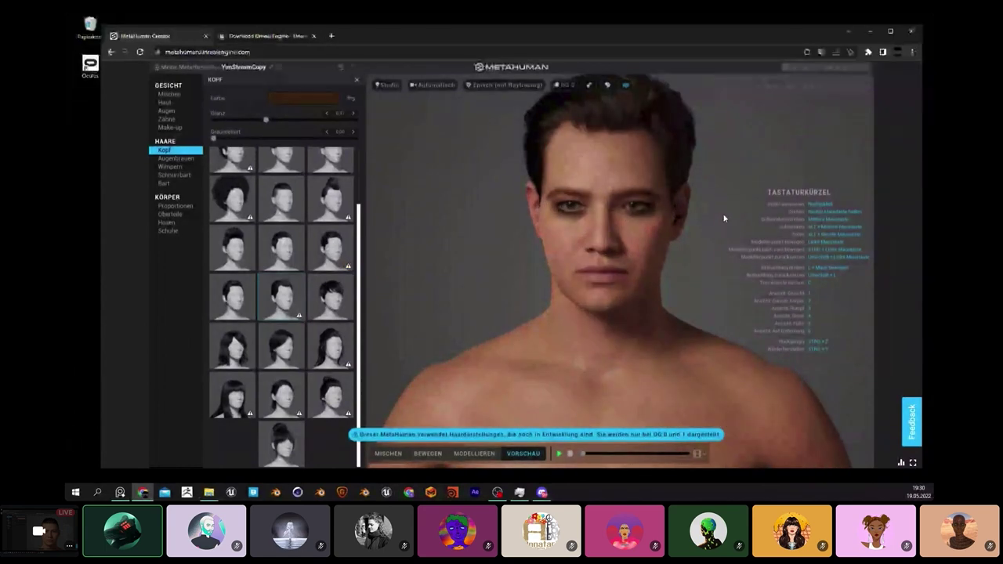
# Step: Replace the hairstyle with the short, curly cut in the second row's third place
pyautogui.scroll(1, 724, 219)
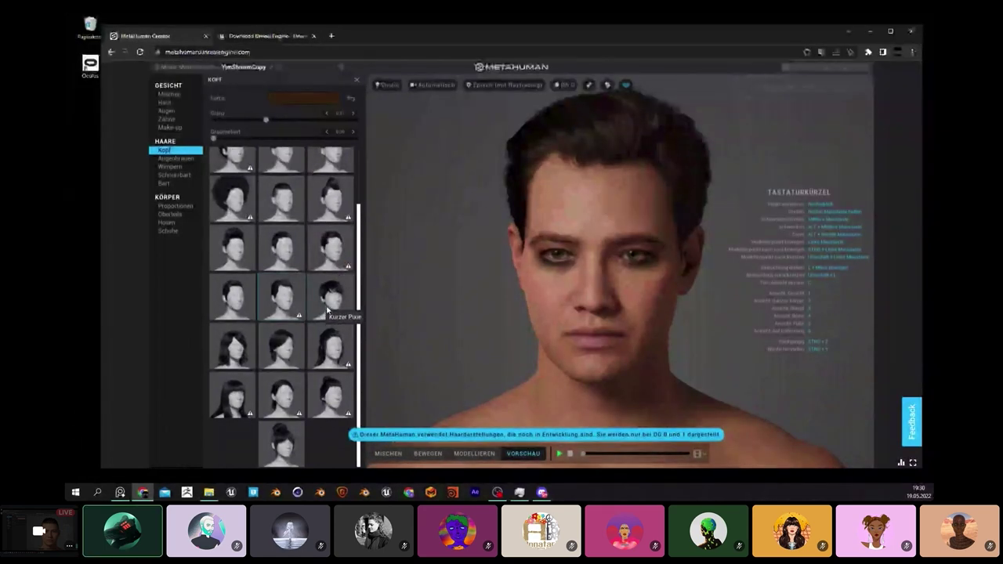
pyautogui.click(328, 310)
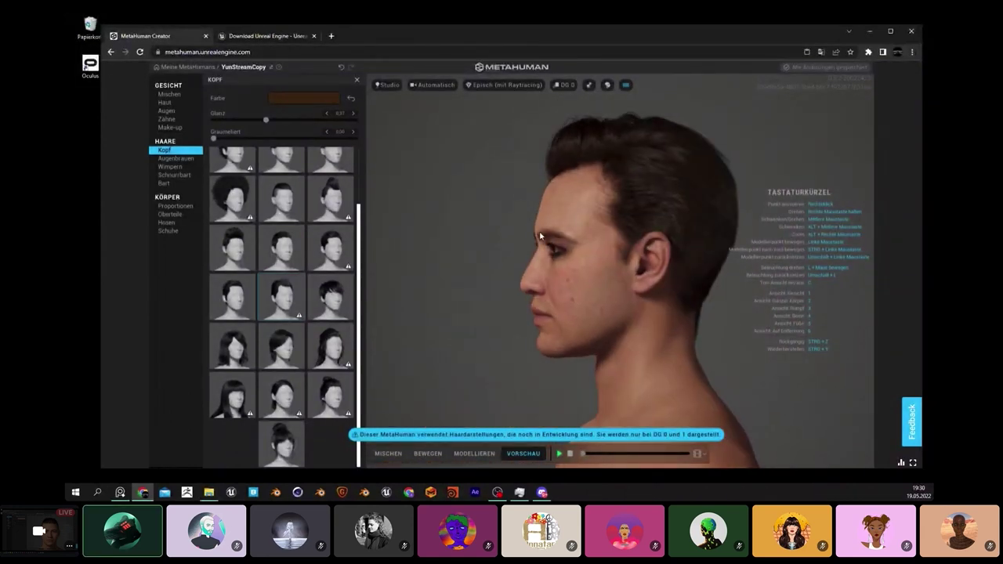
pyautogui.scroll(2, 310, 204)
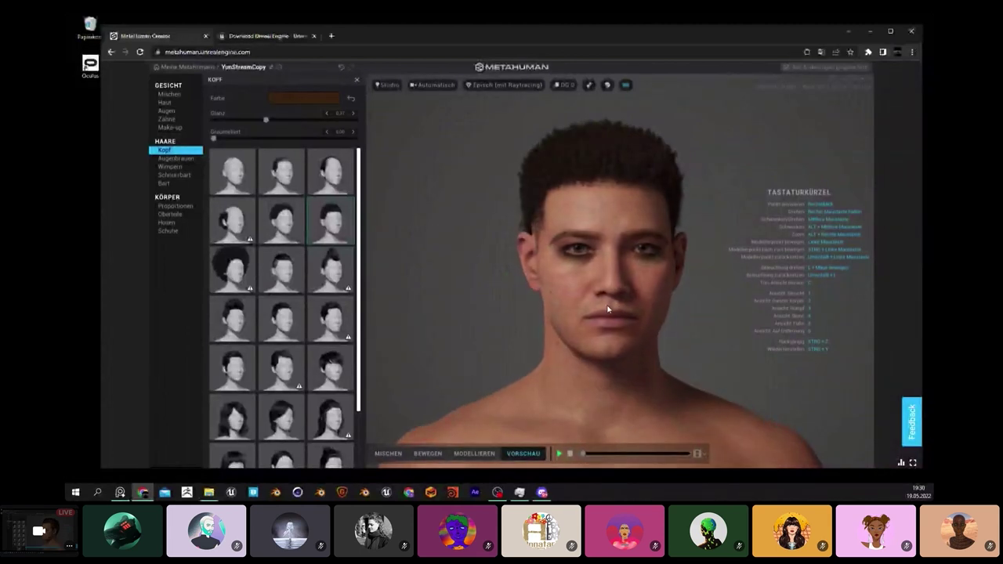
pyautogui.scroll(-5, 635, 313)
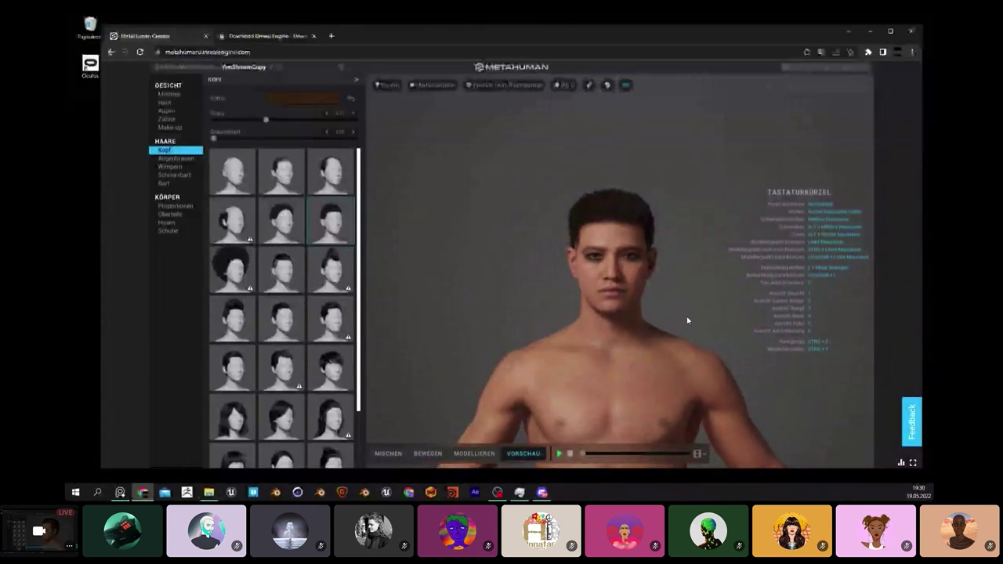
pyautogui.moveTo(688, 320); pyautogui.dragTo(651, 225, button='middle')
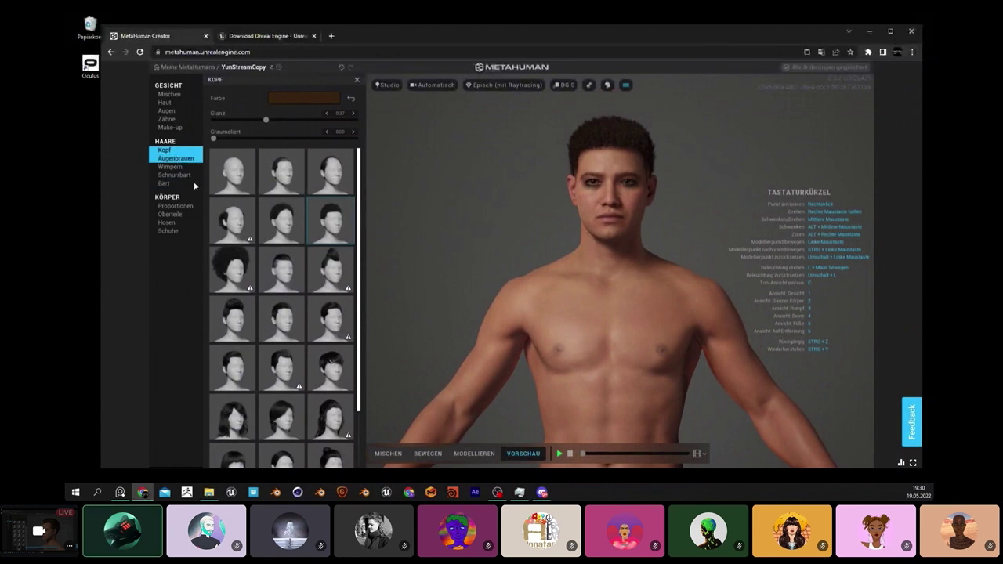
# Step: Try the second eyebrow style, and apply the Mittelgroß, dick eyebrows instead
pyautogui.click(177, 158)
pyautogui.click(278, 174)
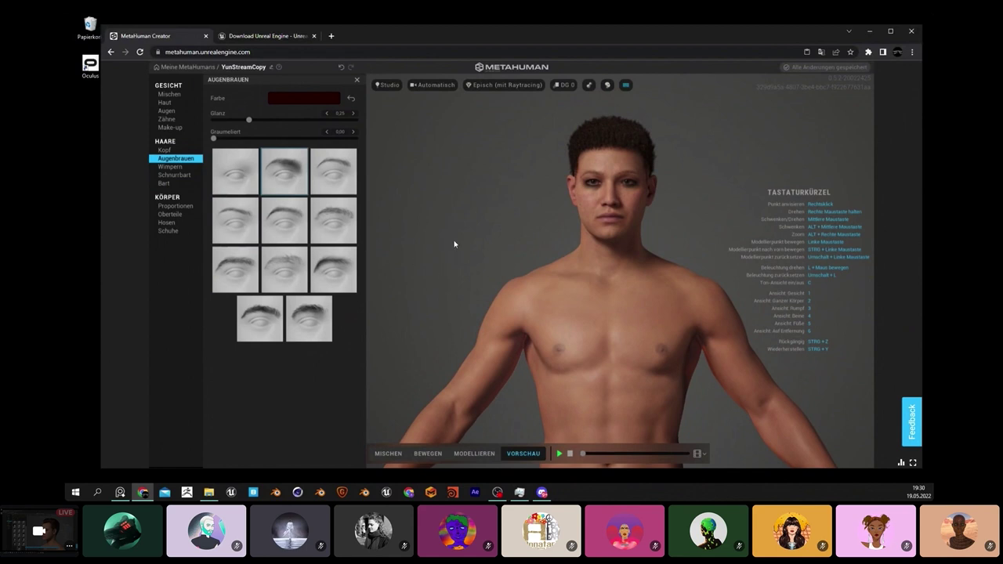
pyautogui.click(285, 220)
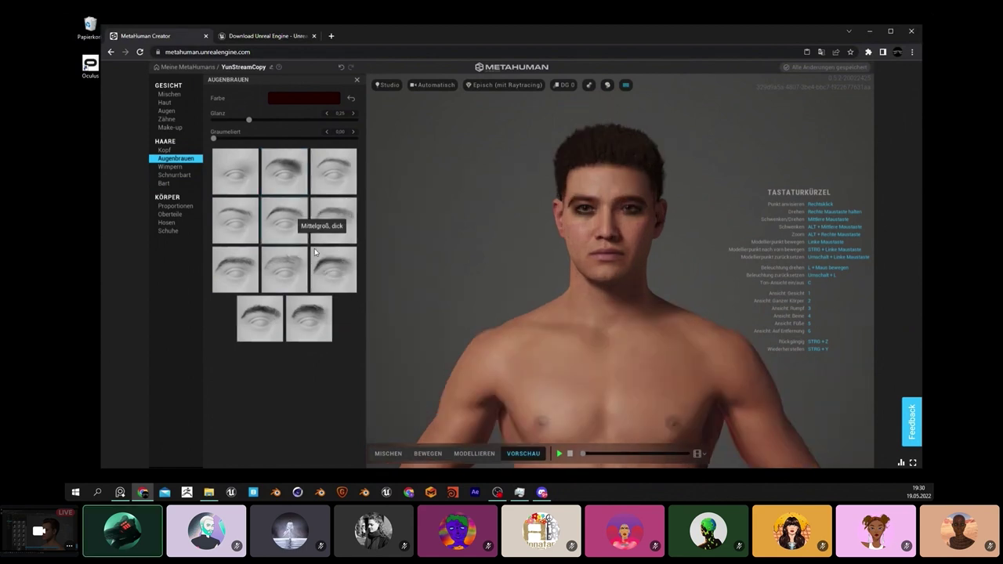
# Step: Try the last eyelash style, and return to the third style in the first row
pyautogui.click(172, 167)
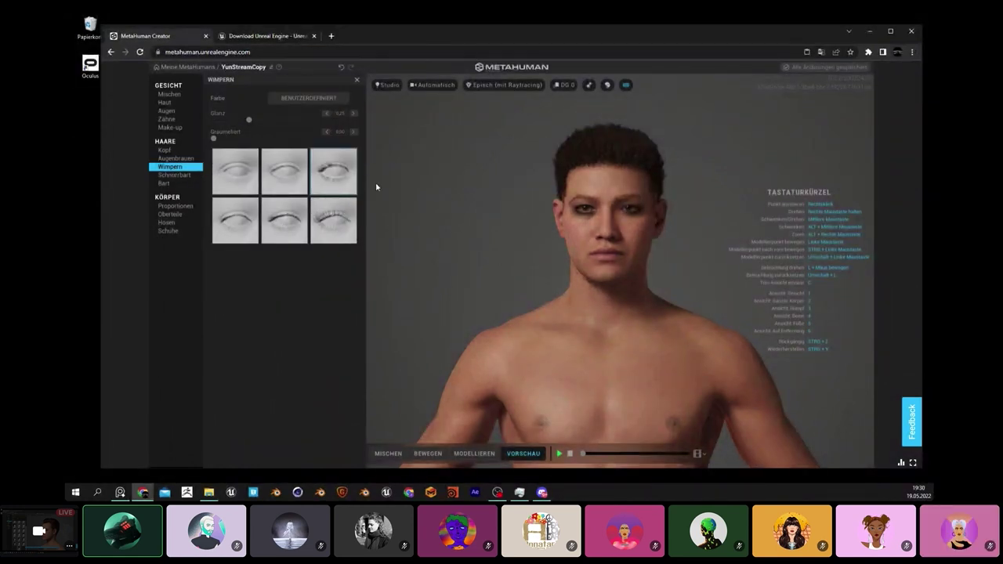
pyautogui.click(329, 221)
pyautogui.click(333, 182)
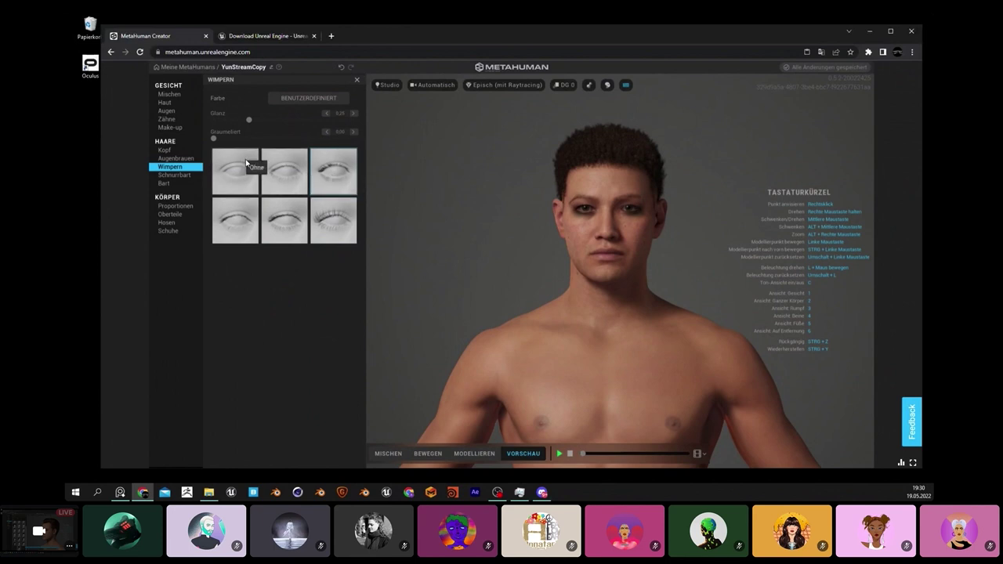
# Step: View the moustache styles, and try the Kurzer Vollbart beard before returning the face to no beard
pyautogui.click(178, 175)
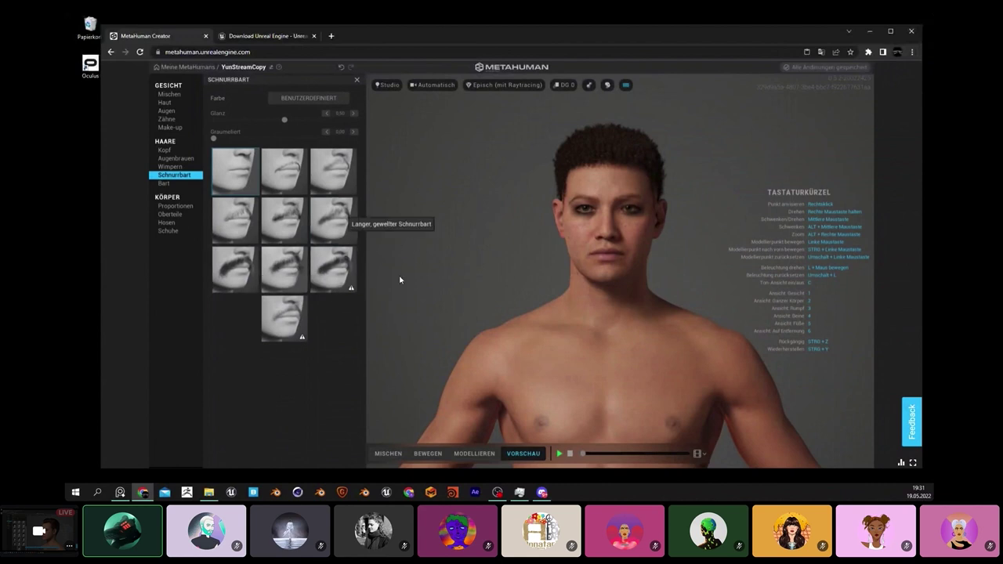
pyautogui.click(172, 184)
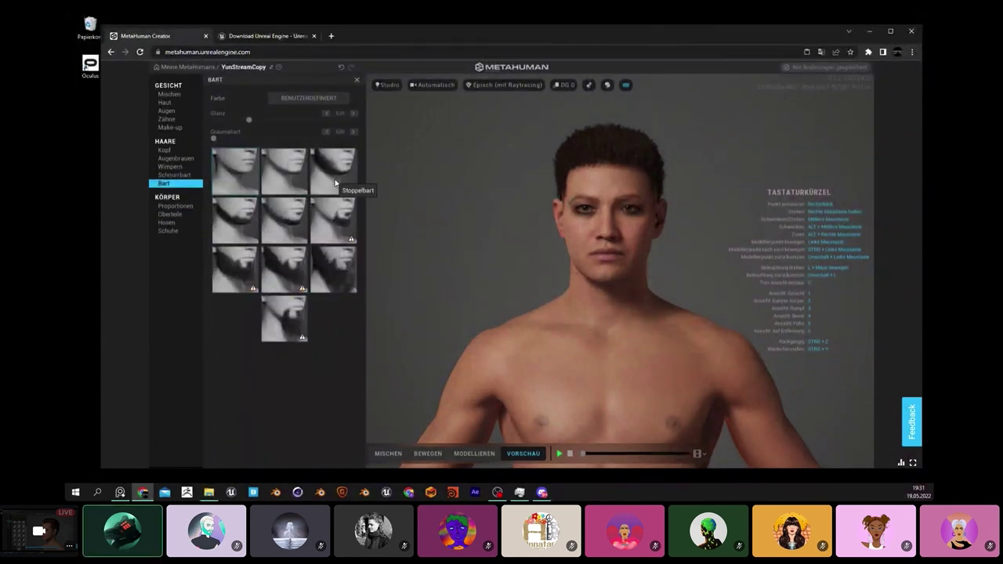
pyautogui.click(295, 226)
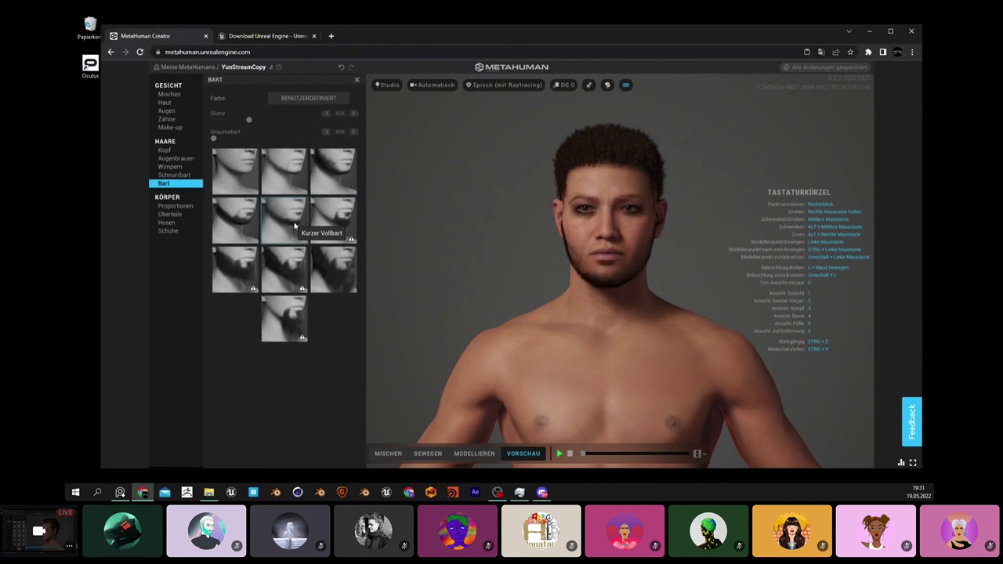
pyautogui.click(292, 222)
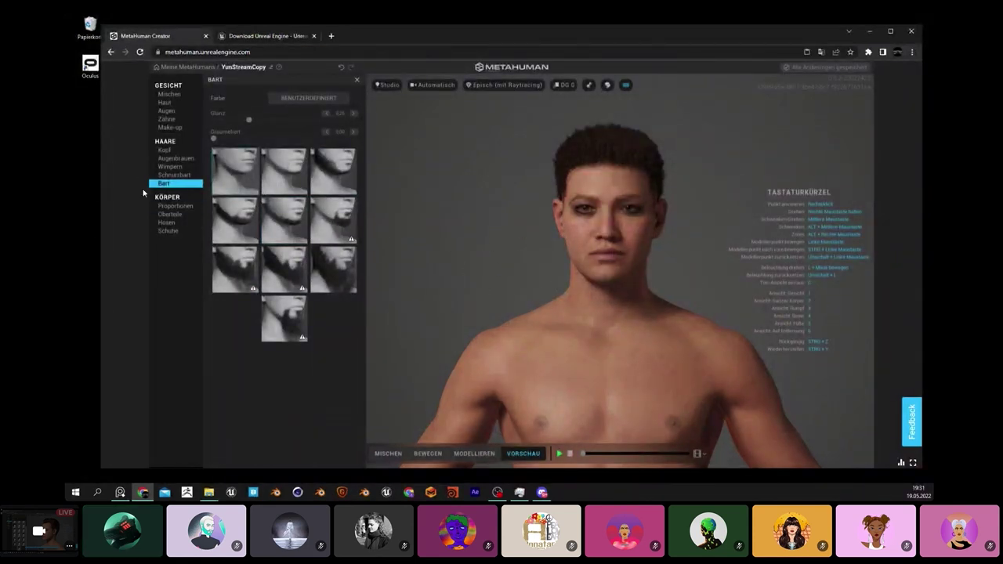
# Step: Compare the body heights Klein and Durchschnittlich in the proportions, and return to Gross
pyautogui.click(176, 206)
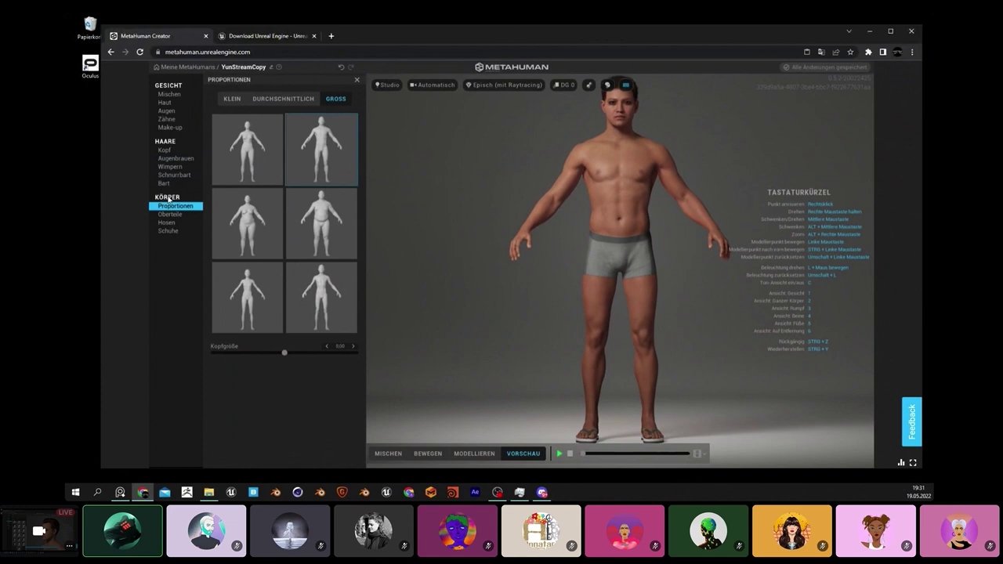
pyautogui.click(233, 99)
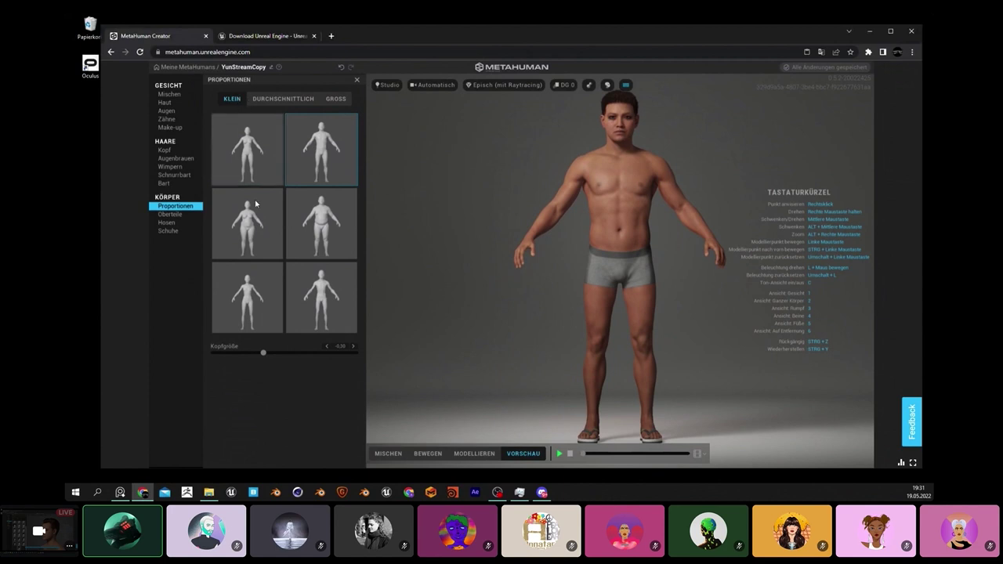
pyautogui.click(282, 98)
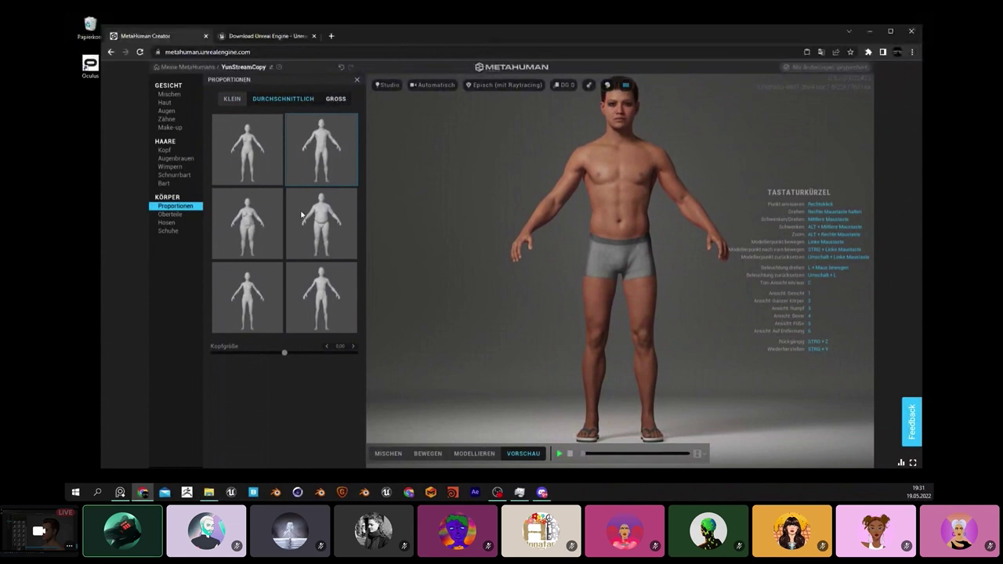
pyautogui.click(336, 99)
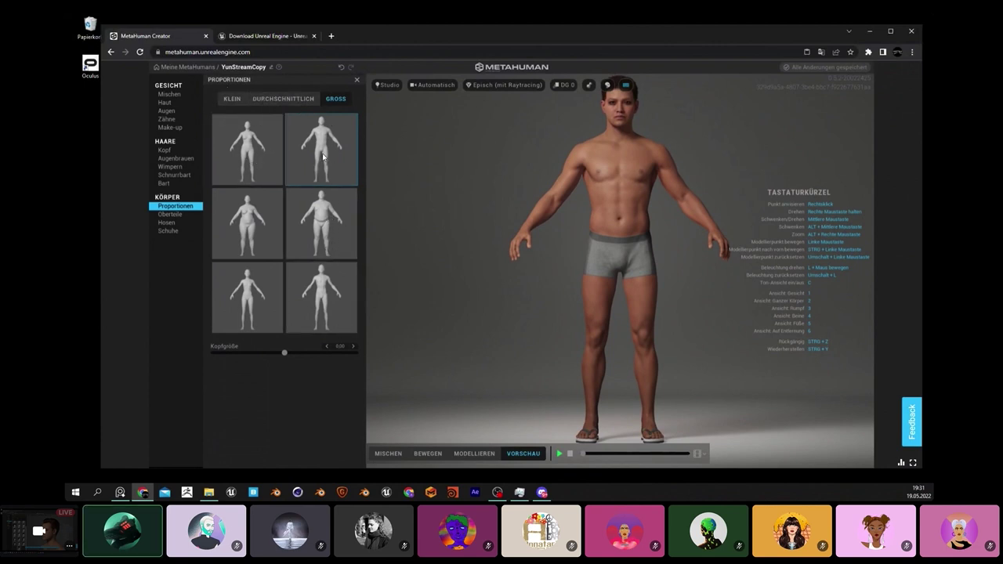
# Step: Try the heavy and slim male builds, return to the athletic male build, and set the body height to Durchschnittlich
pyautogui.click(323, 233)
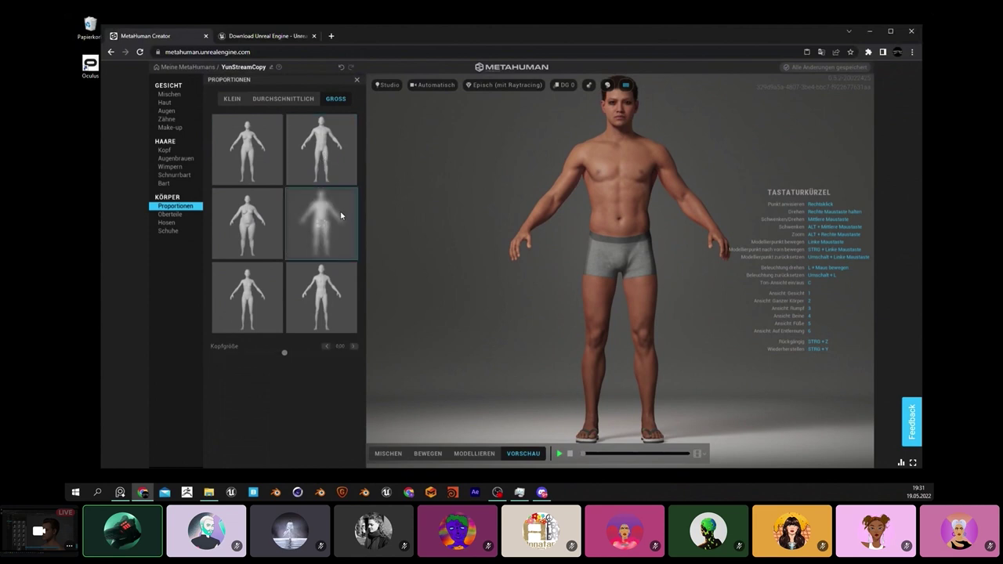
pyautogui.click(328, 307)
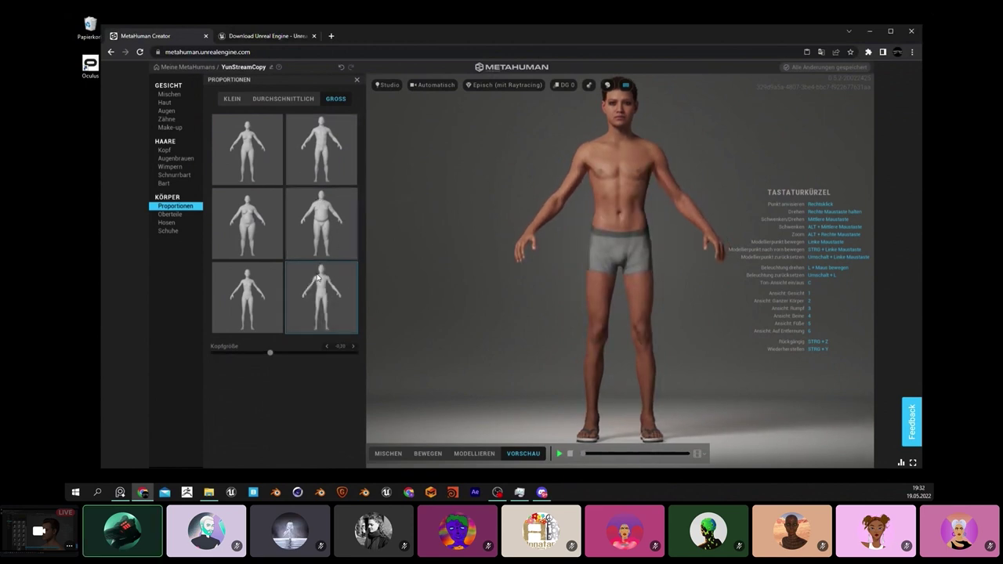
pyautogui.click(331, 154)
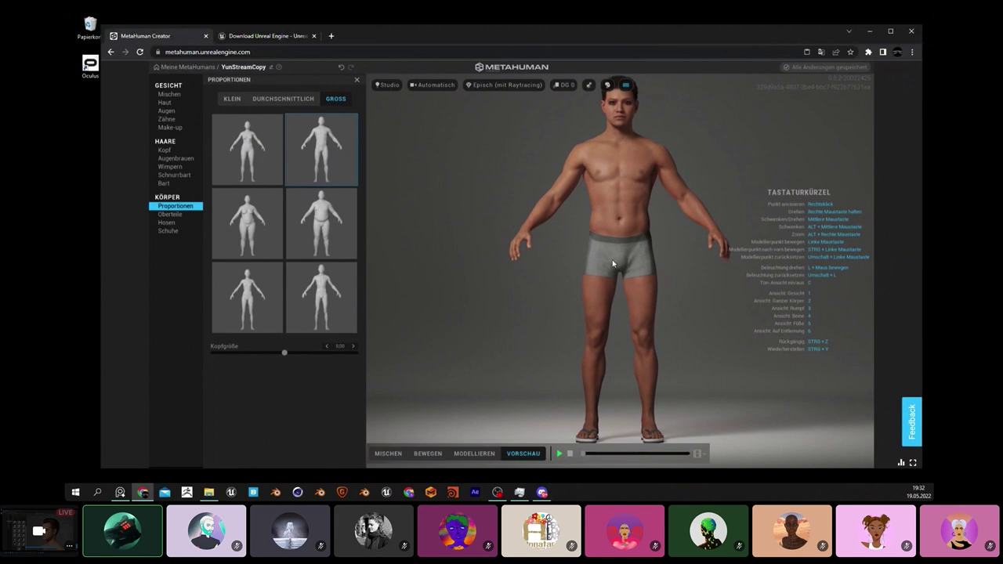
pyautogui.scroll(-3, 614, 264)
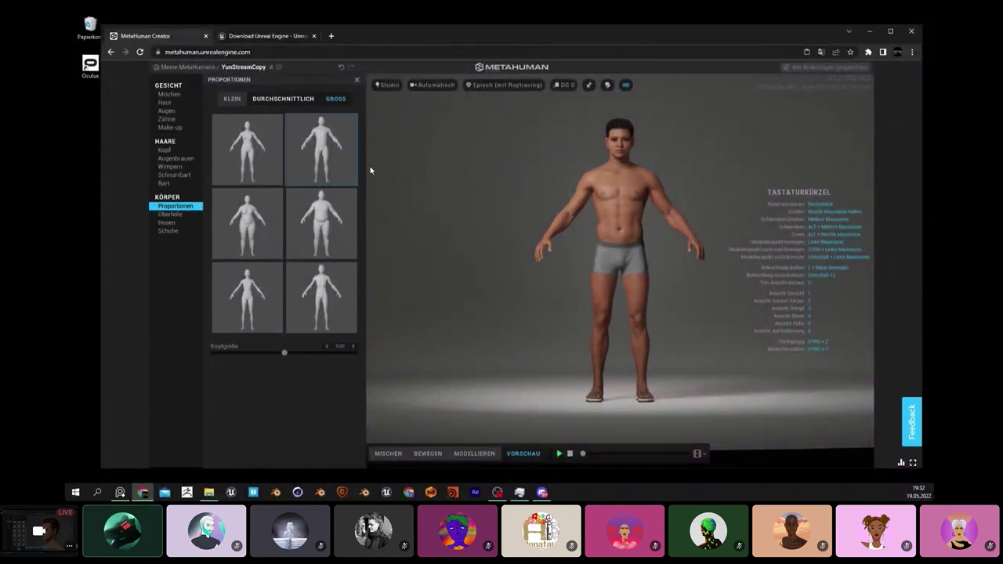
pyautogui.scroll(3, 724, 206)
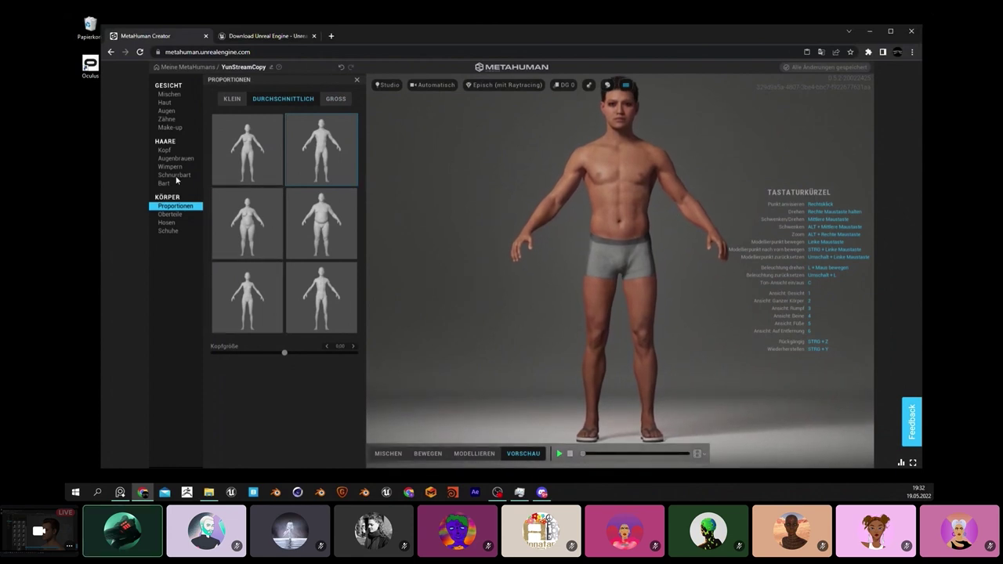
# Step: Try the Pullover and Kapuzenpulli tops, and dress the character in the buttoned shirt
pyautogui.click(171, 214)
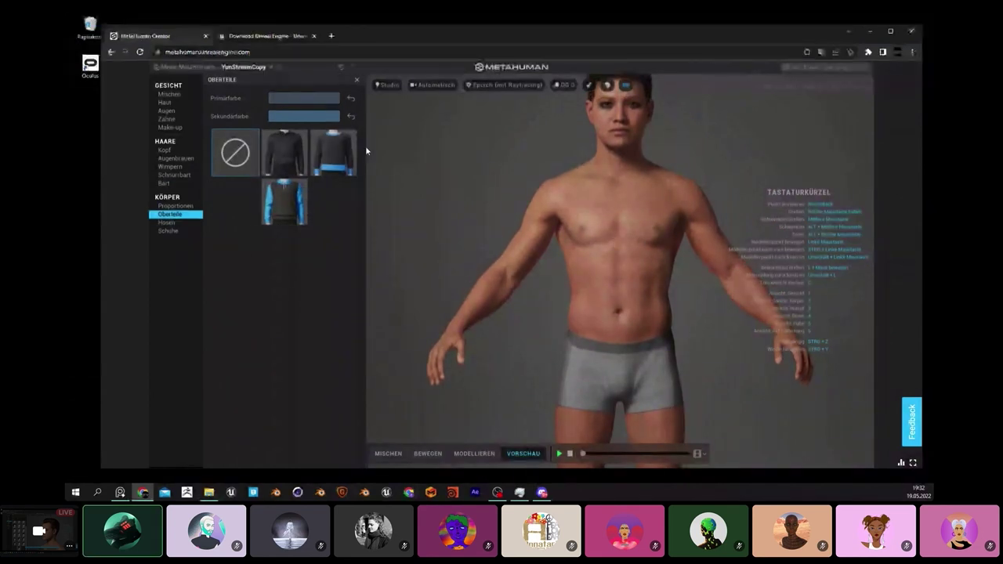
pyautogui.scroll(-3, 540, 235)
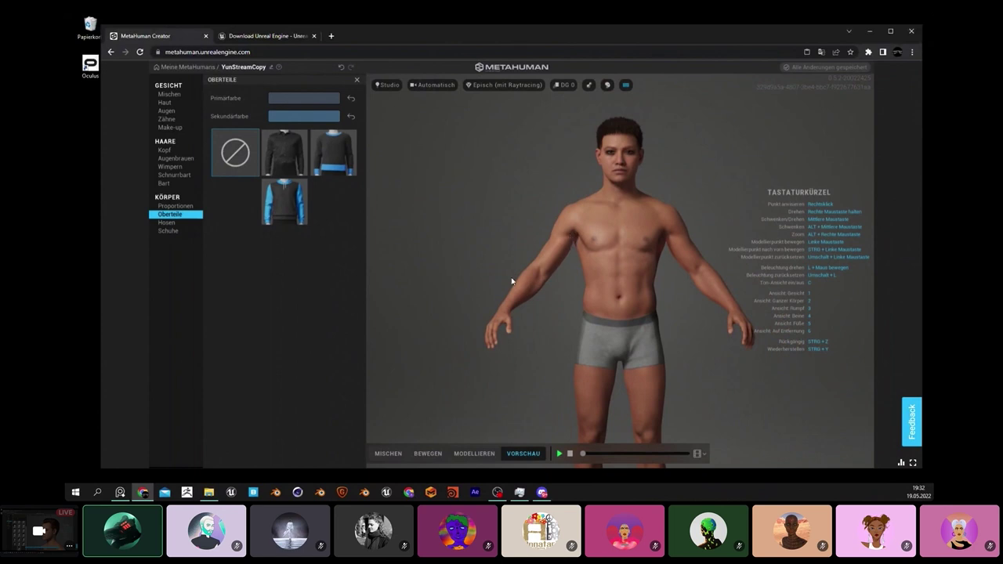
pyautogui.click(297, 161)
pyautogui.click(343, 160)
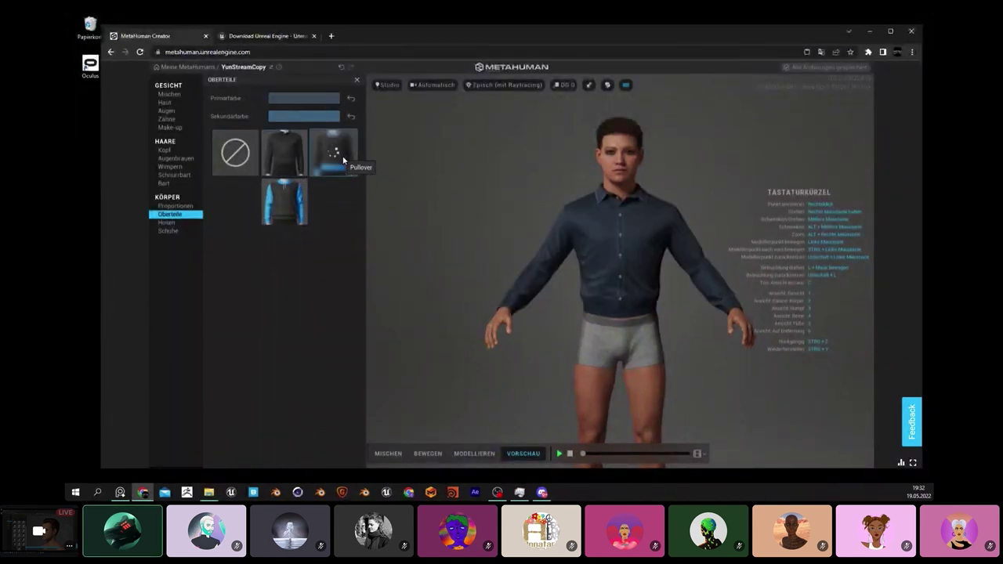
pyautogui.click(290, 192)
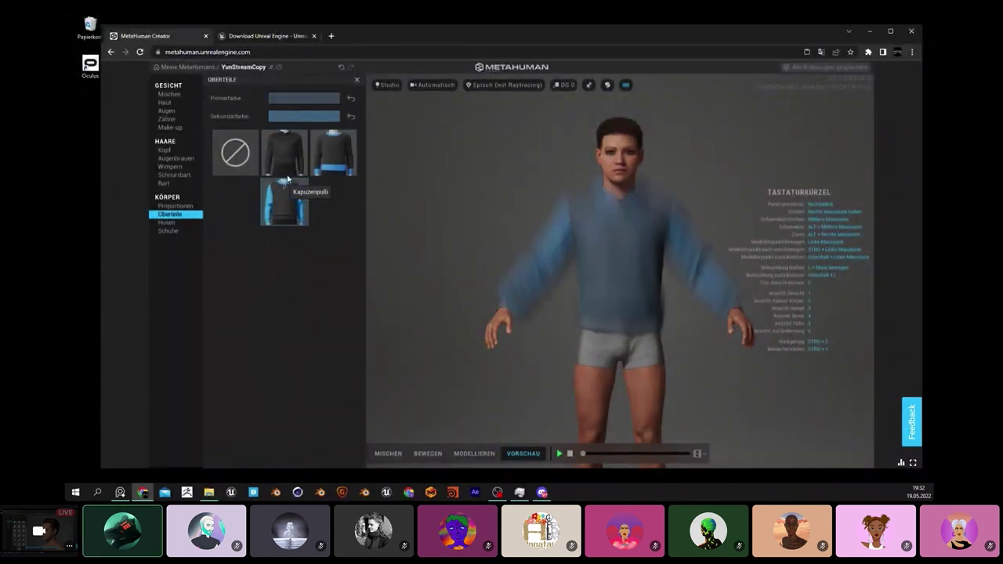
pyautogui.click(284, 157)
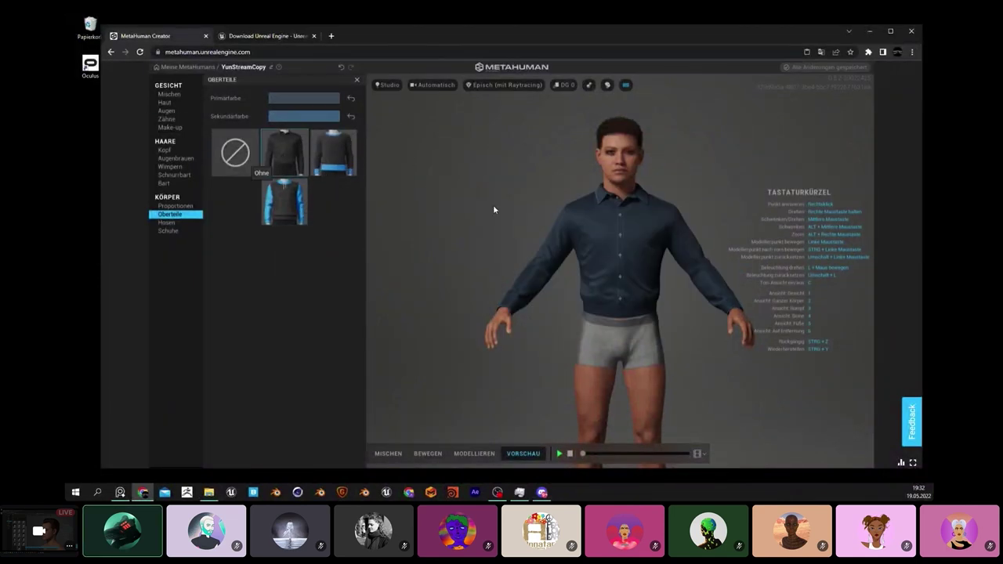
# Step: Set the primary colour of the shirt to a bright yellow
pyautogui.click(328, 99)
pyautogui.moveTo(342, 161); pyautogui.dragTo(300, 161)
pyautogui.click(282, 321)
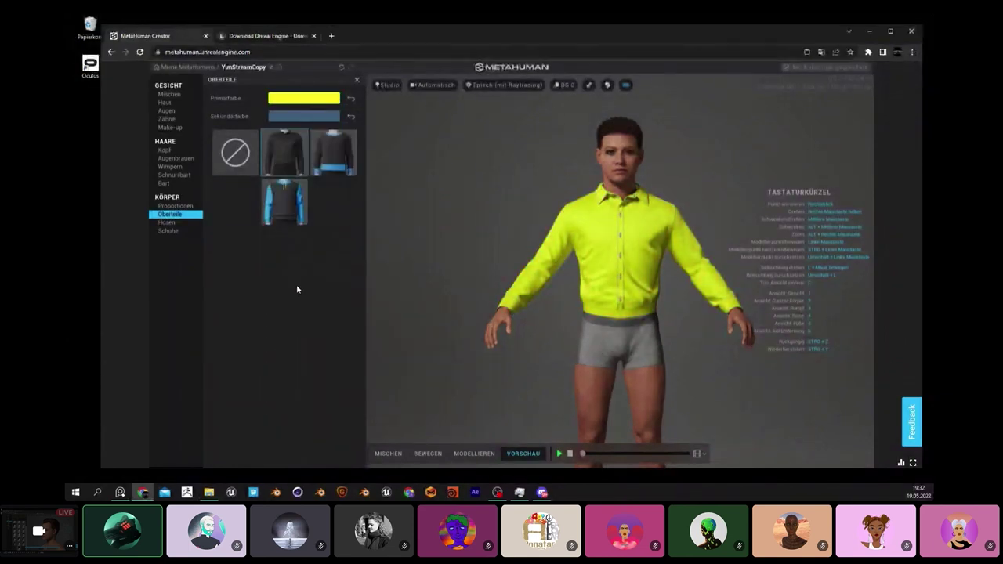
# Step: Switch the top to the Pullover and set its secondary colour to a lime green
pyautogui.click(332, 164)
pyautogui.click(302, 116)
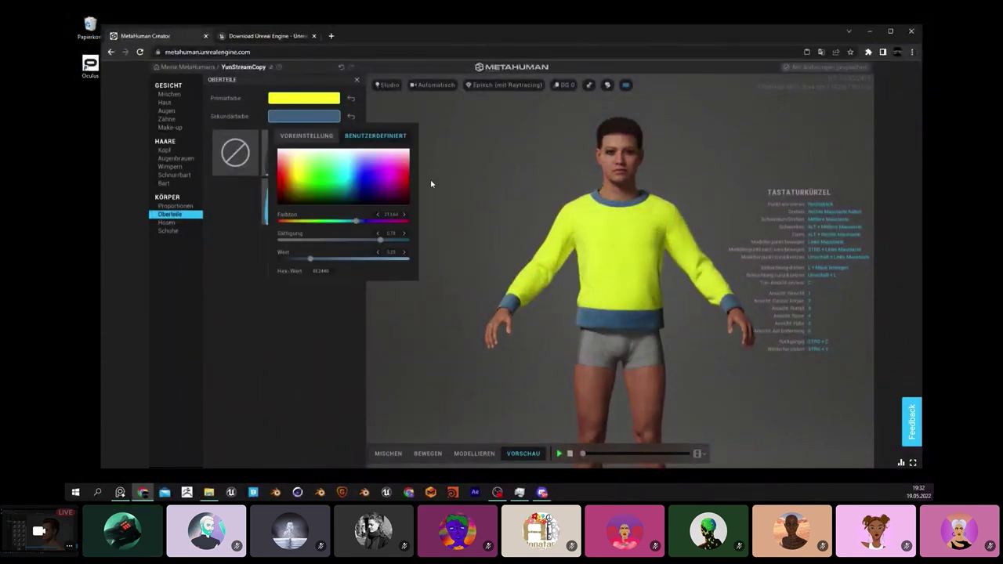
pyautogui.moveTo(331, 177); pyautogui.dragTo(306, 186)
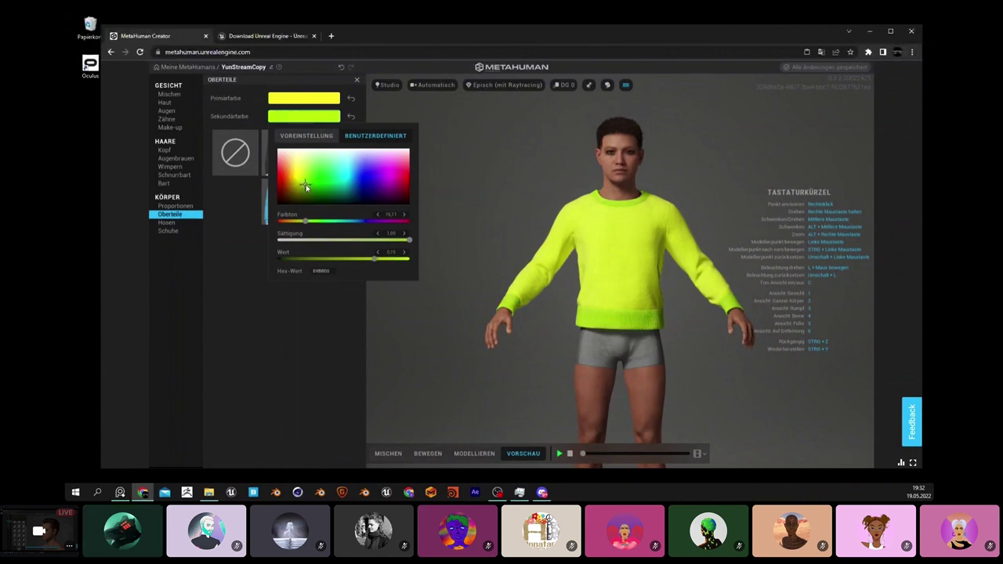
pyautogui.click(240, 309)
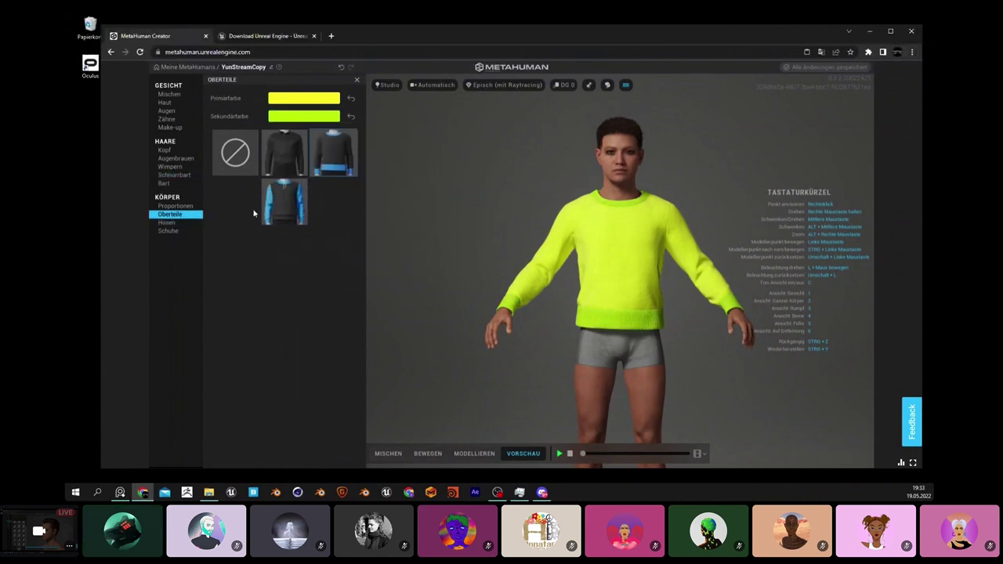
# Step: Try the Cargo-Hosen, and dress the character in the long dark trousers at the end of the second row
pyautogui.click(167, 223)
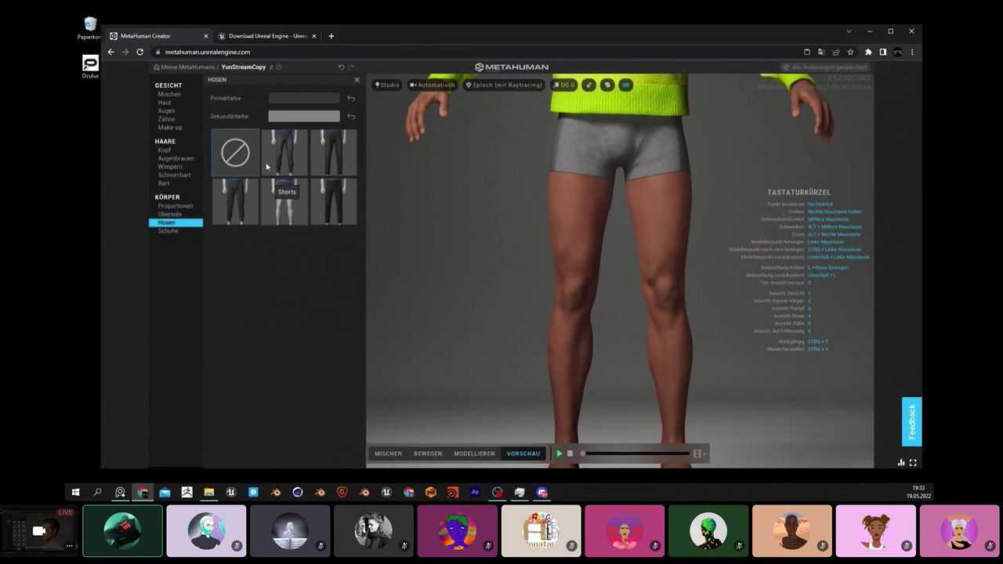
pyautogui.click(245, 202)
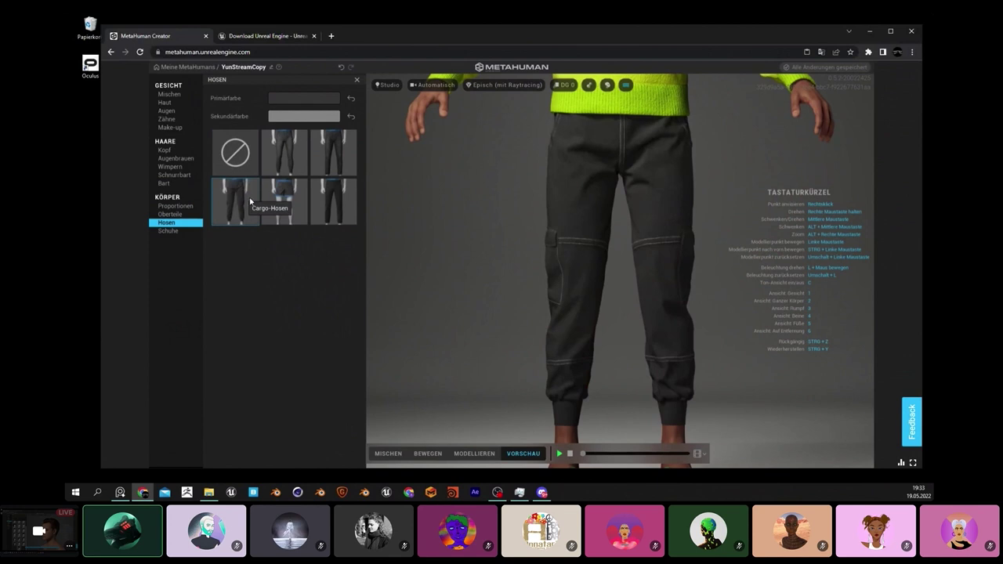
pyautogui.click(339, 211)
pyautogui.click(339, 211)
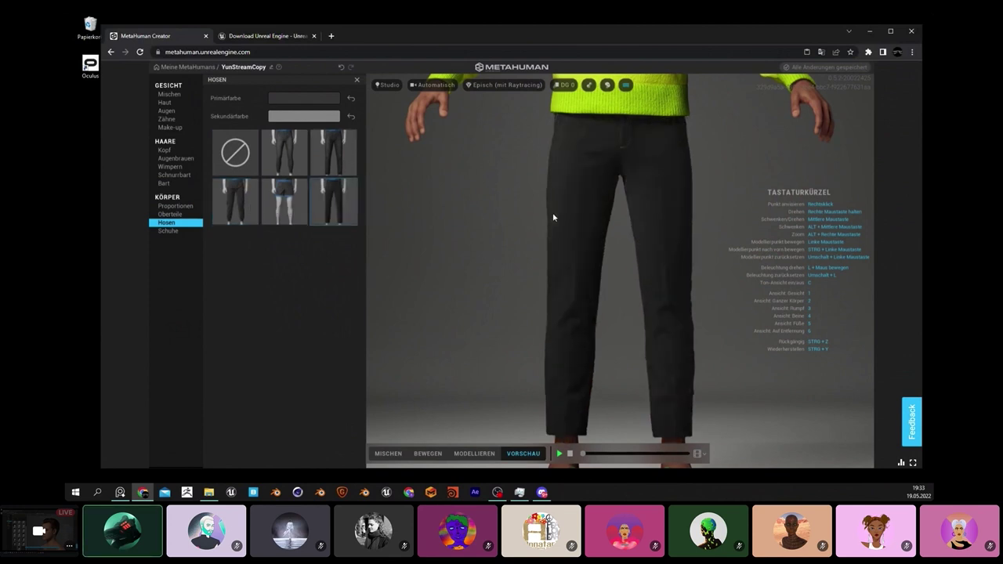
pyautogui.scroll(-5, 549, 223)
pyautogui.scroll(2, 663, 274)
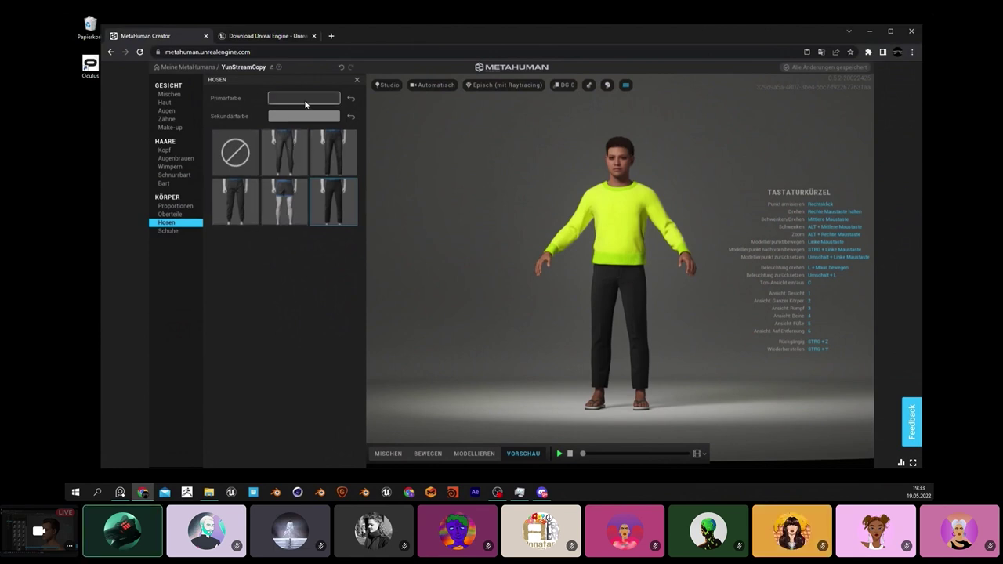
# Step: Put the Stiefel boots on the character and set their primary colour to a light yellow
pyautogui.click(168, 231)
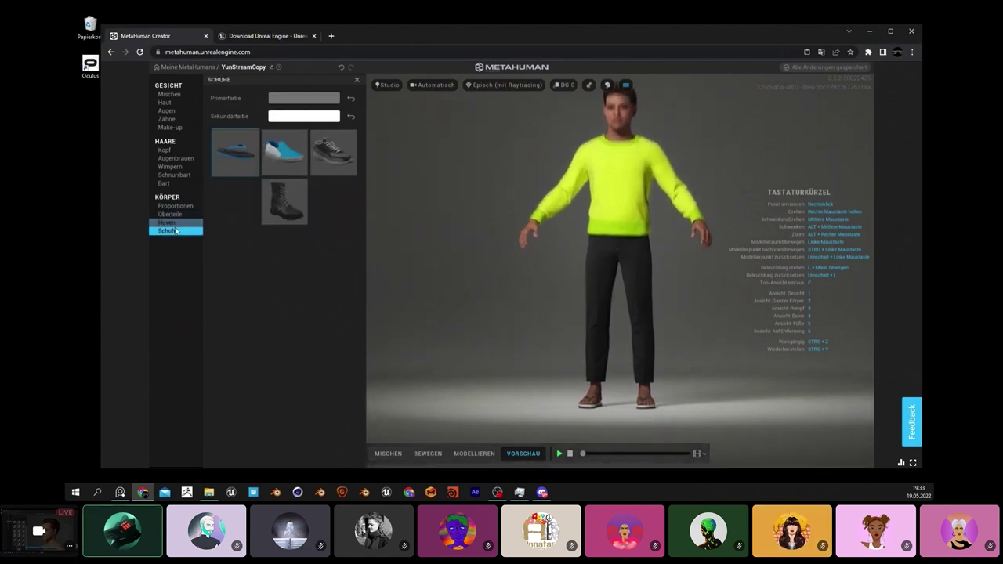
pyautogui.click(294, 206)
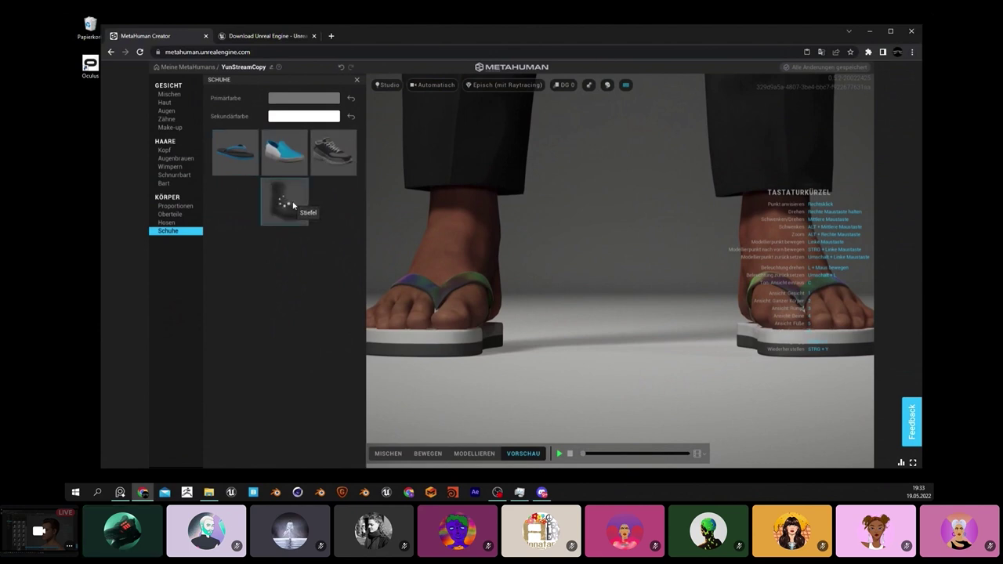
pyautogui.click(304, 98)
pyautogui.click(323, 163)
pyautogui.click(284, 163)
pyautogui.click(292, 153)
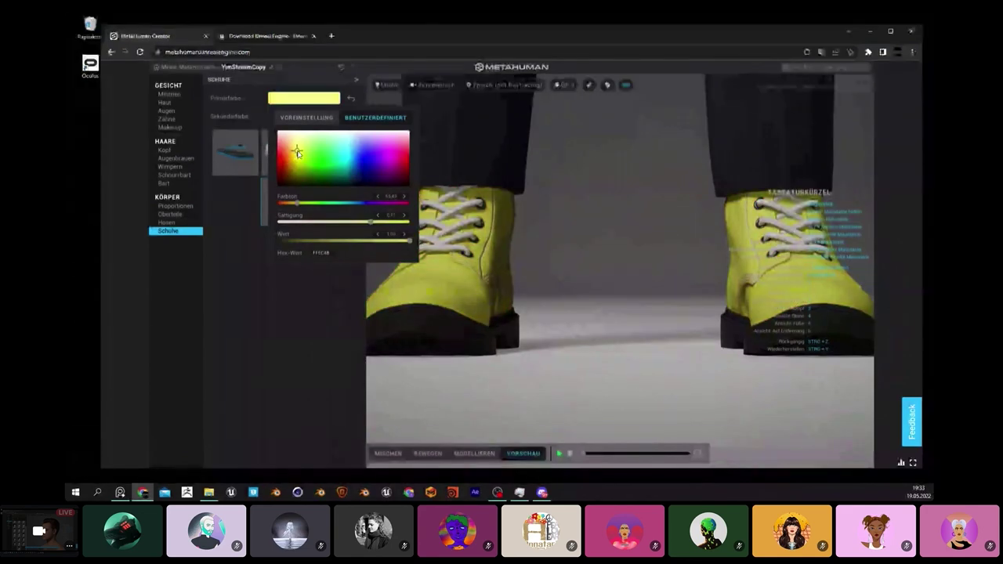
pyautogui.click(290, 272)
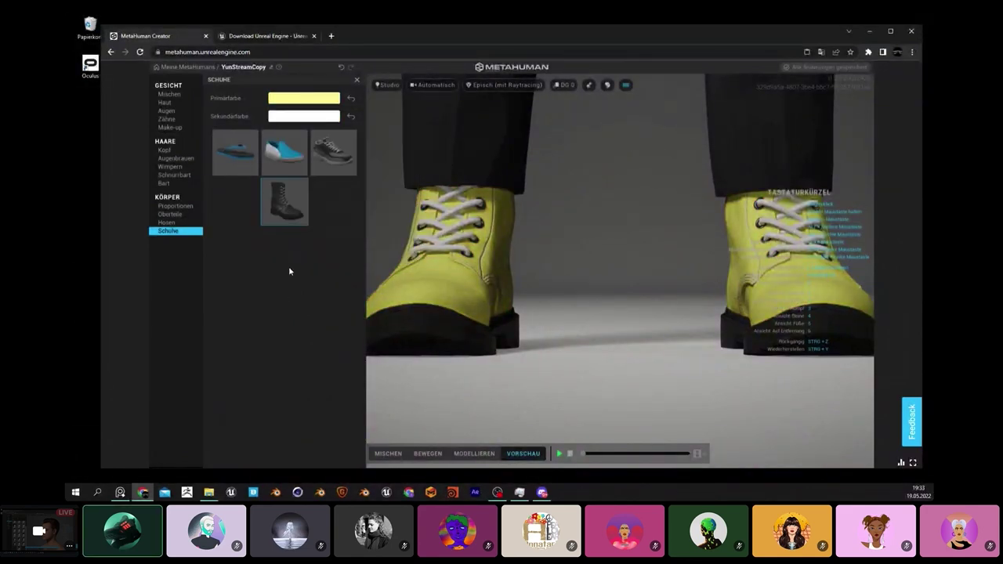
# Step: Set the secondary colour of the boots to a pink for the laces
pyautogui.click(305, 116)
pyautogui.click(321, 174)
pyautogui.click(282, 183)
pyautogui.click(277, 171)
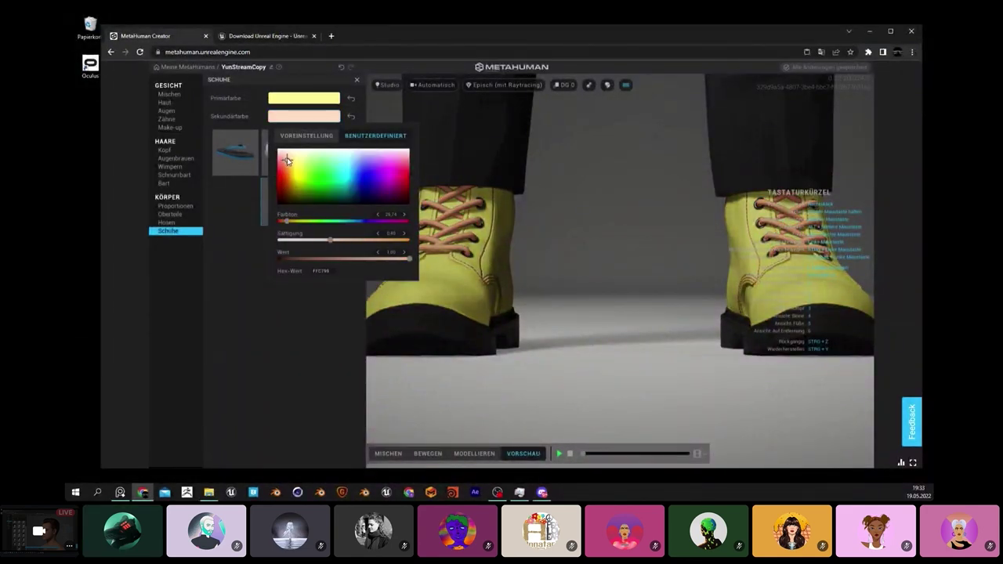
pyautogui.click(296, 348)
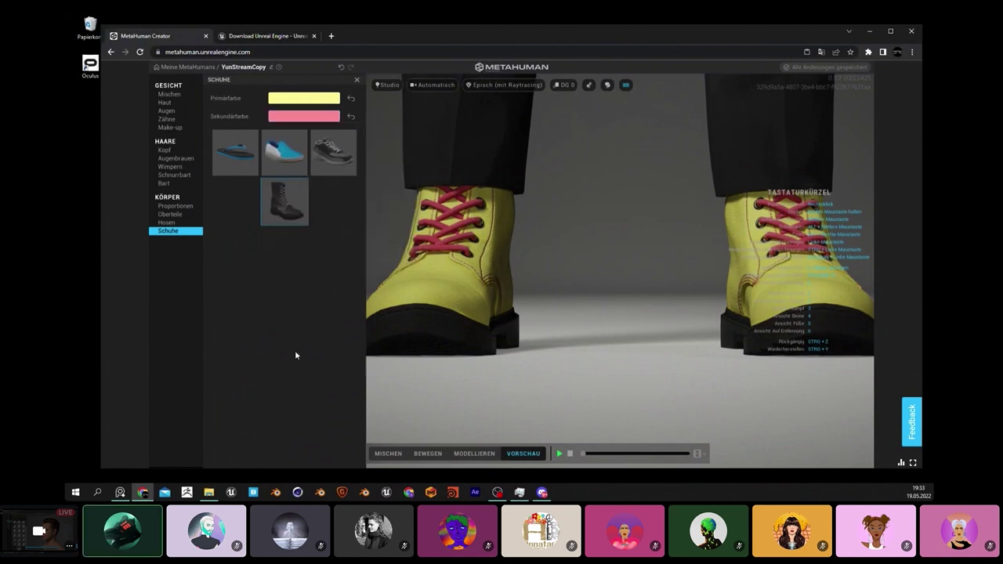
pyautogui.press('2')
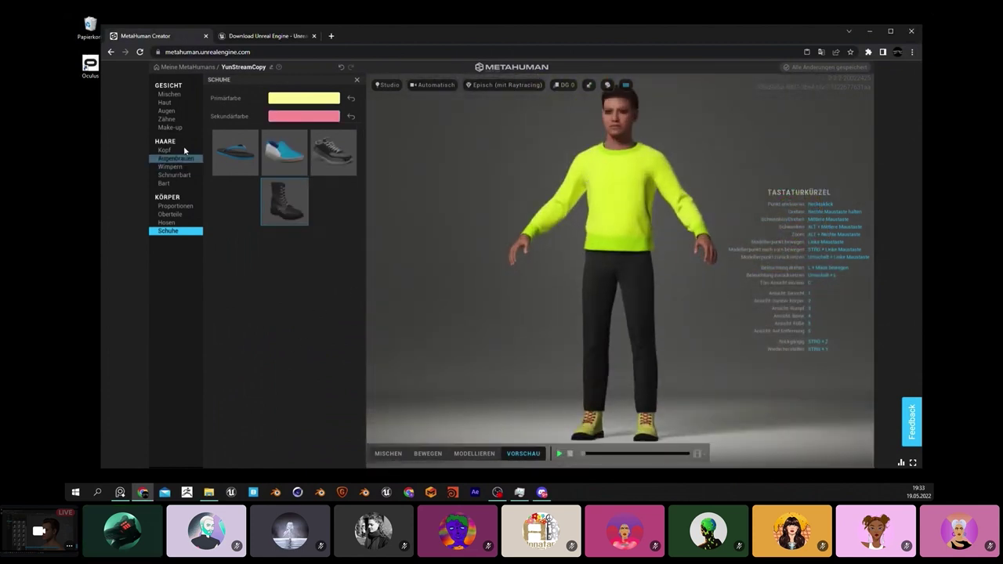
# Step: Set the primary colour of the Pullover to a pale cream yellow
pyautogui.click(183, 207)
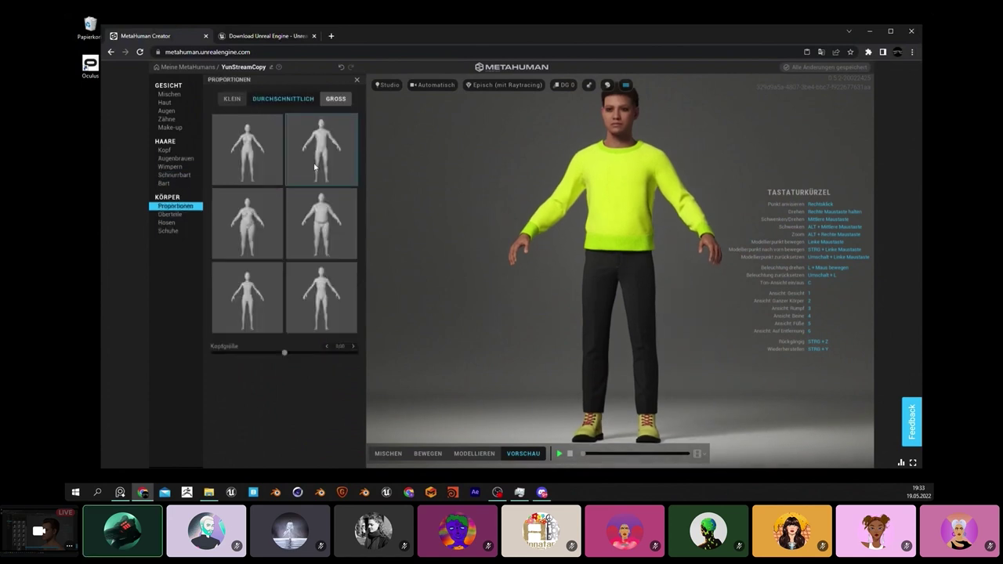
pyautogui.click(188, 214)
pyautogui.click(313, 99)
pyautogui.moveTo(344, 146); pyautogui.dragTo(291, 148)
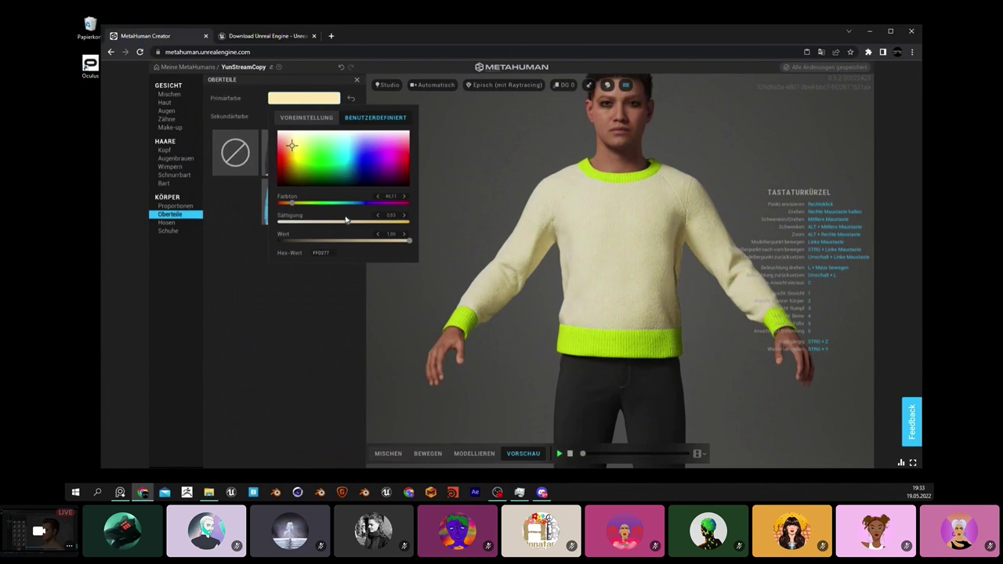
pyautogui.click(283, 285)
# Step: Set the secondary colour of the Pullover to a pale pink
pyautogui.click(305, 117)
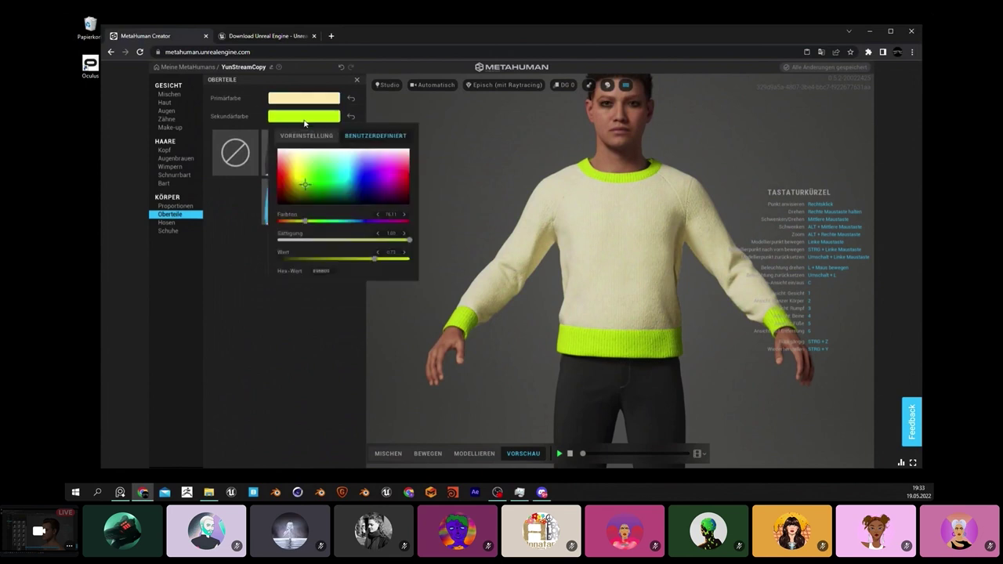
pyautogui.moveTo(313, 175)
pyautogui.mouseDown()
pyautogui.moveTo(290, 156)
pyautogui.moveTo(286, 172)
pyautogui.mouseUp()
pyautogui.moveTo(374, 239); pyautogui.dragTo(326, 241)
pyautogui.click(308, 307)
pyautogui.press('2')
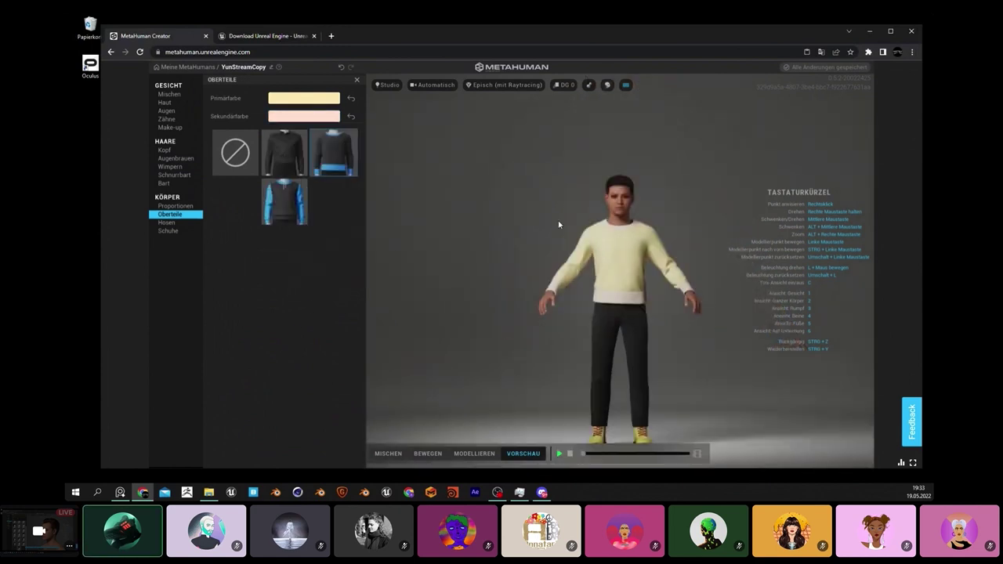
# Step: Change the preview lighting from Studio to the Unterführung bei Nacht environment
pyautogui.click(168, 230)
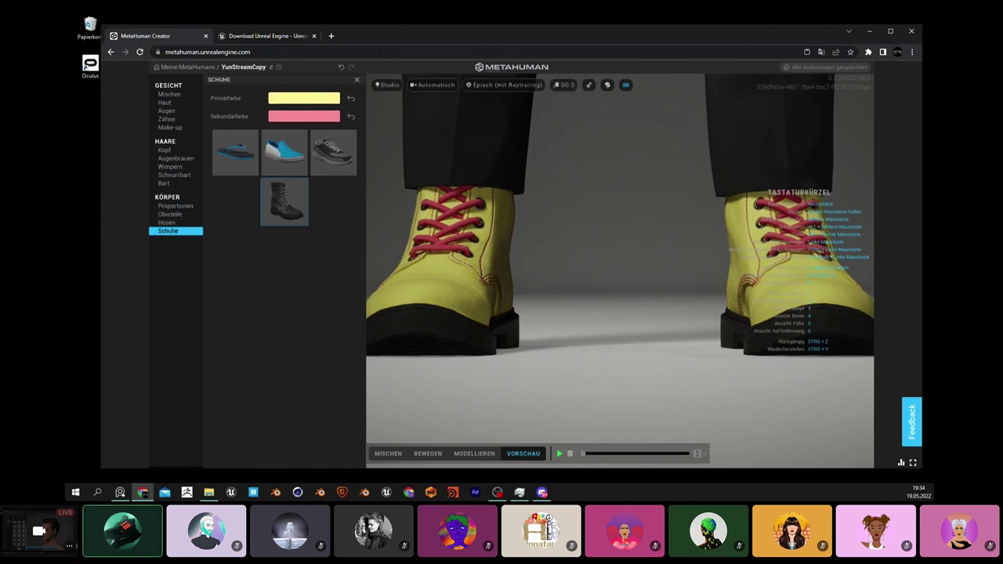
pyautogui.click(387, 85)
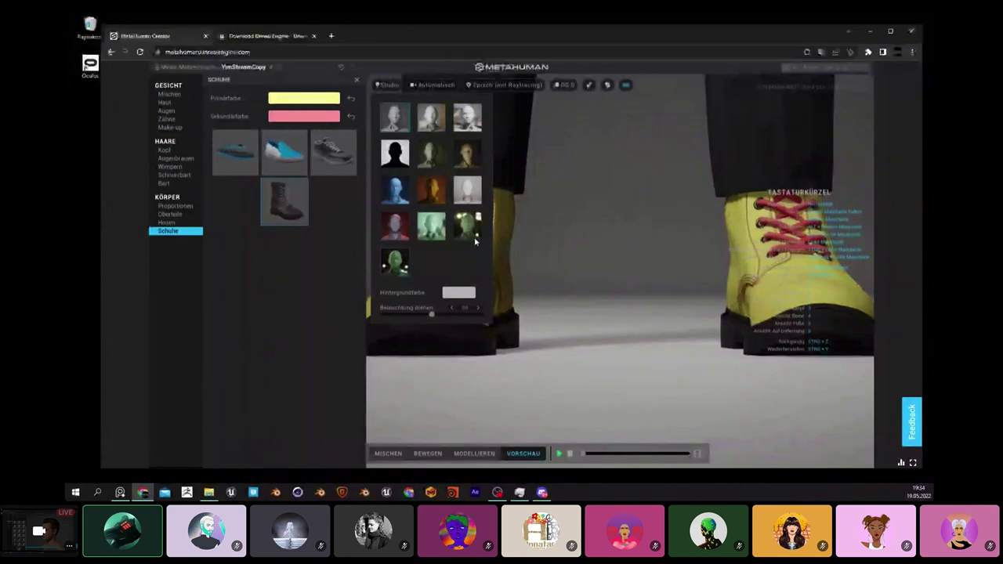
pyautogui.click(400, 266)
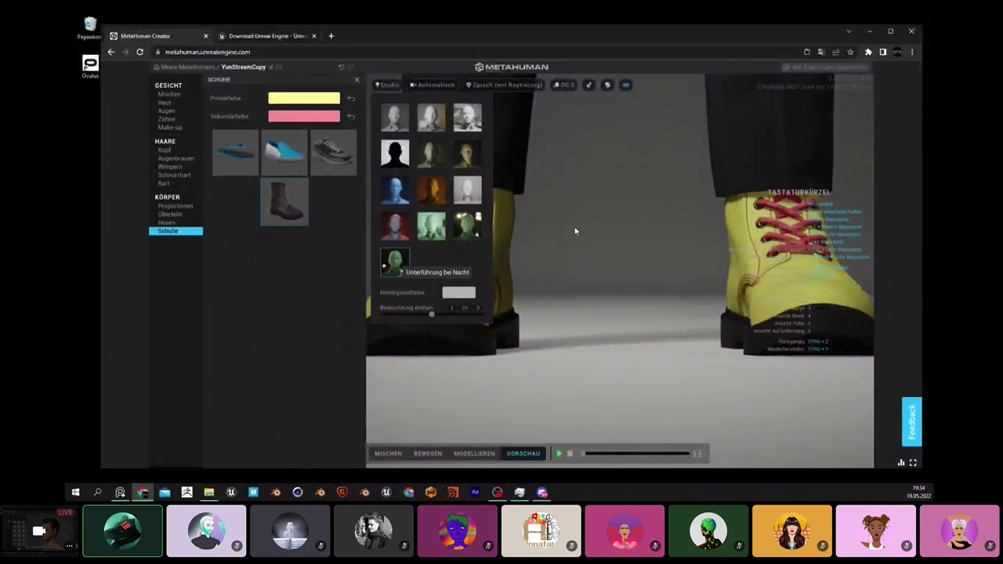
pyautogui.scroll(-5, 534, 227)
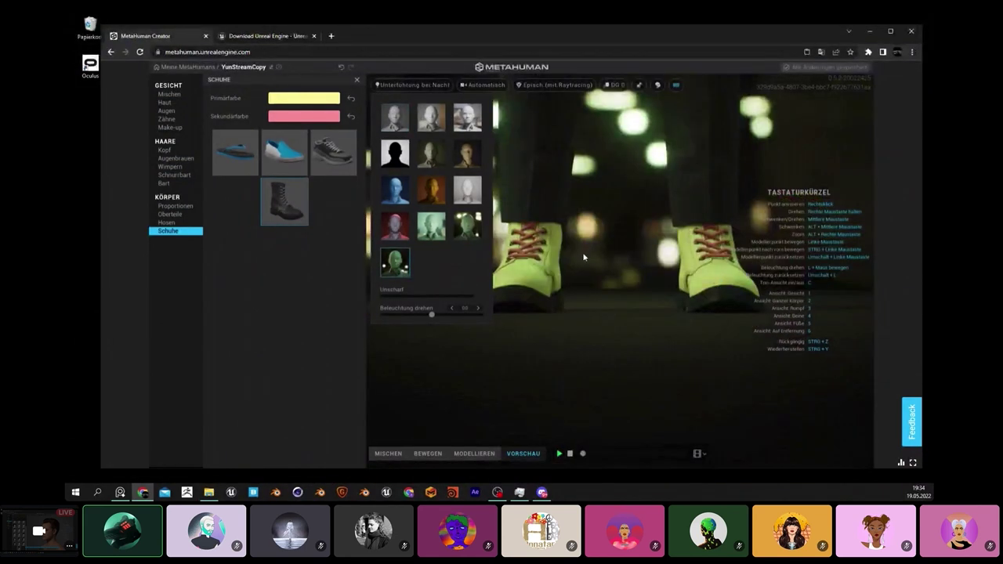
pyautogui.click(600, 275)
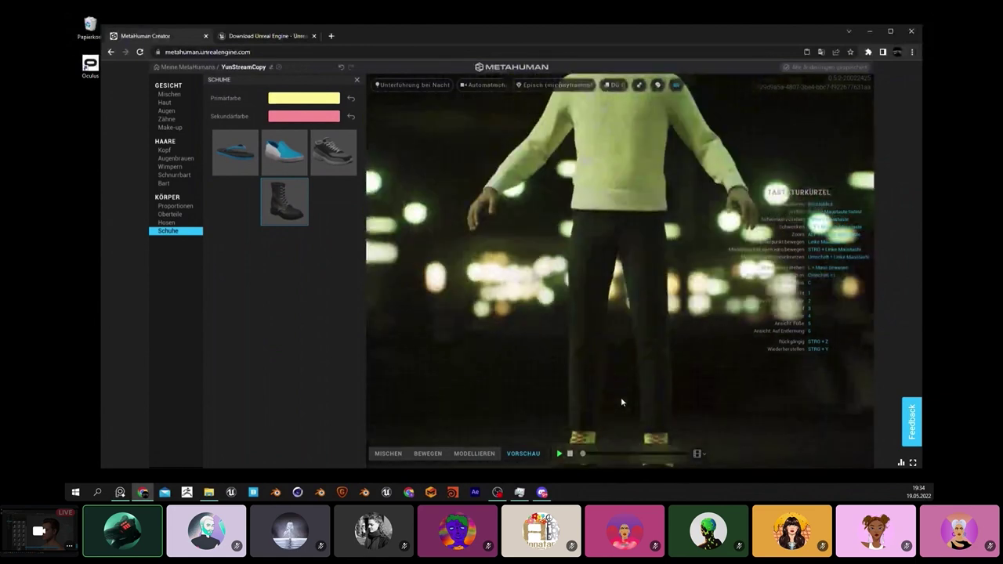
# Step: Inspect the character's body and face from several angles under the night lighting, and return to the Meine MetaHumans overview
pyautogui.scroll(-3, 622, 353)
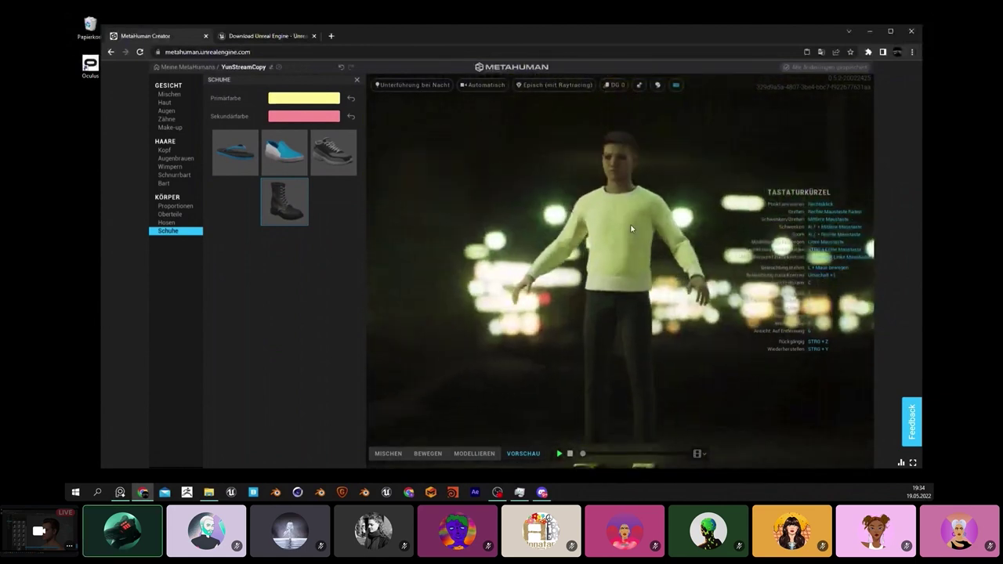
pyautogui.moveTo(632, 228); pyautogui.dragTo(639, 193, button='right')
pyautogui.scroll(5, 639, 193)
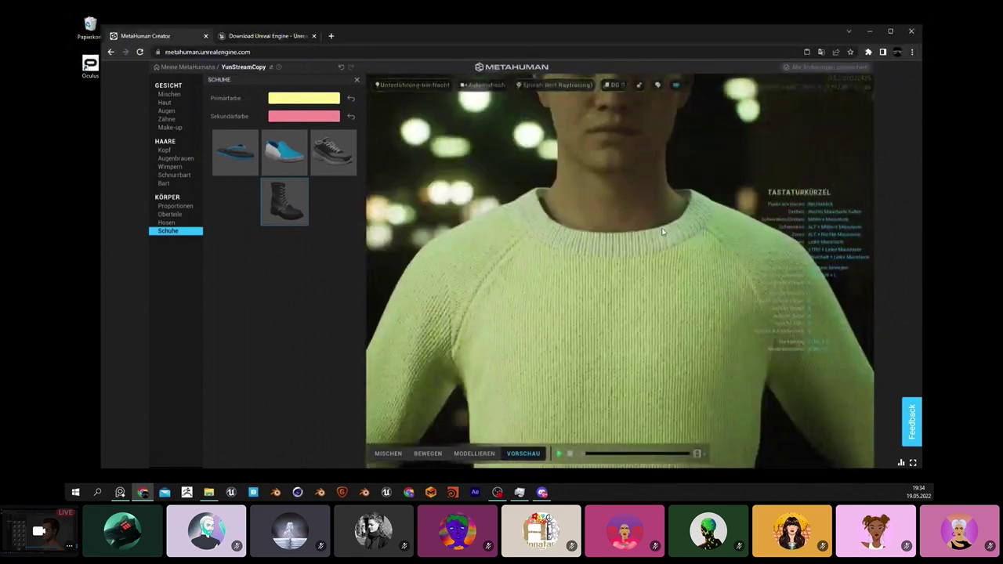
pyautogui.scroll(5, 663, 232)
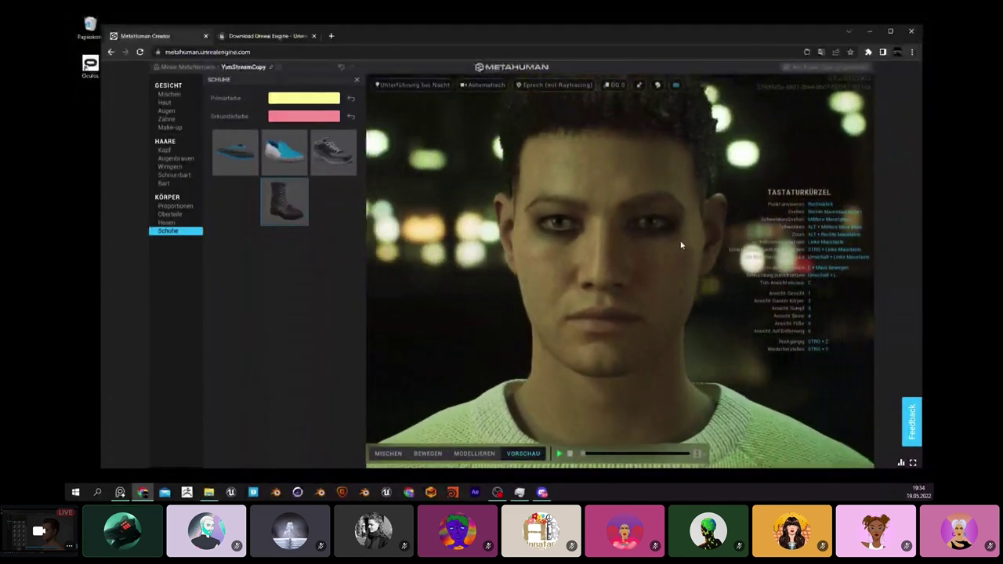
pyautogui.moveTo(721, 277)
pyautogui.mouseDown(button='right')
pyautogui.moveTo(447, 259)
pyautogui.moveTo(723, 274)
pyautogui.mouseUp(button='right')
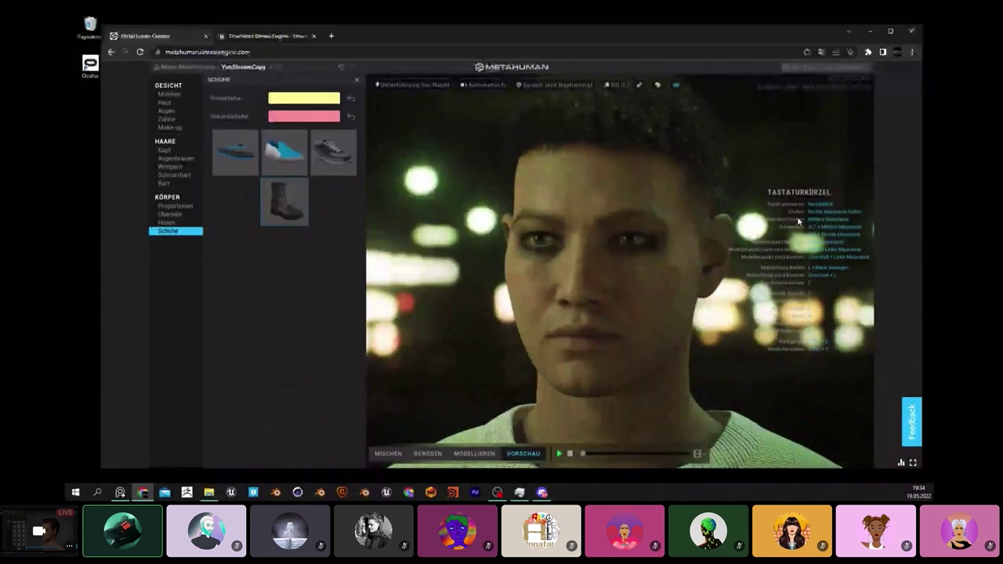
pyautogui.moveTo(533, 293); pyautogui.dragTo(377, 220, button='right')
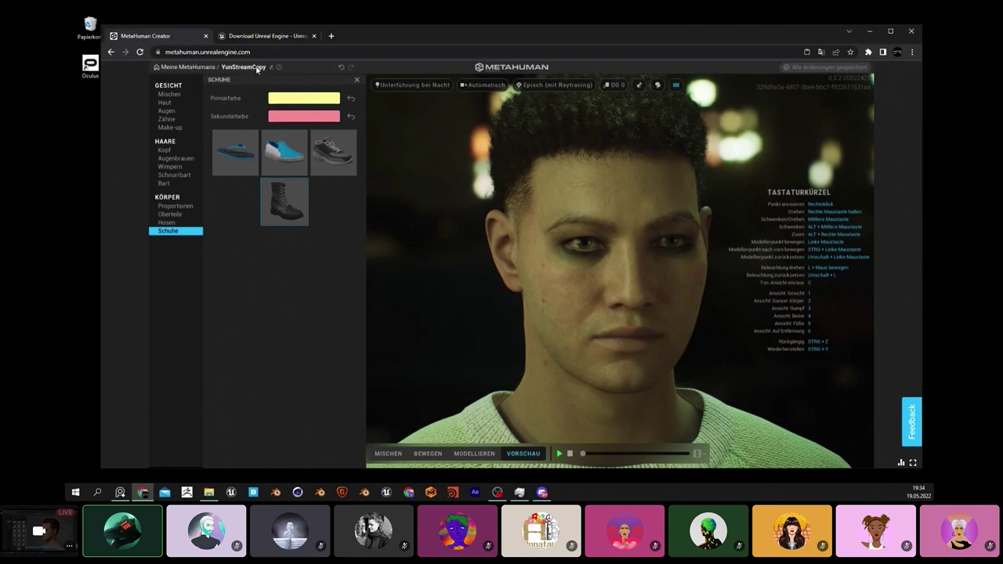
pyautogui.click(190, 69)
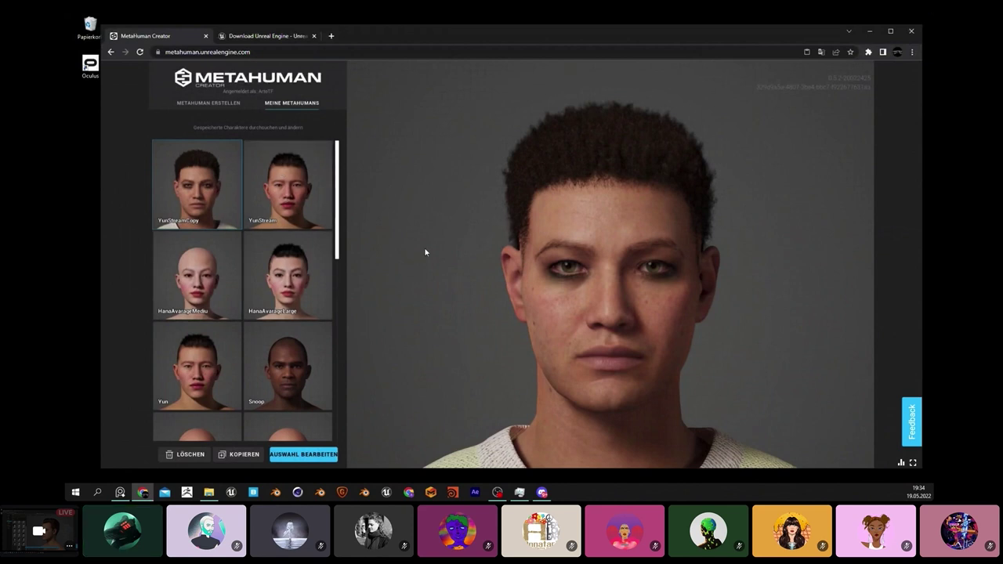
# Step: Switch to the reference board and examine the Live Link Face app screenshots, including its settings and the target configuration
pyautogui.click(263, 35)
pyautogui.hotkey('alt', 'Tab')
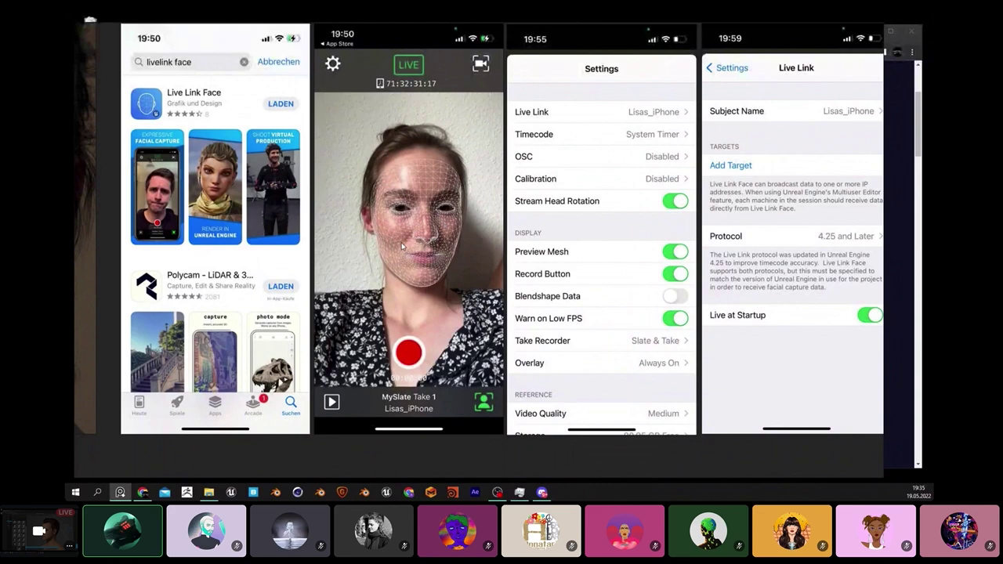
pyautogui.scroll(-5, 390, 219)
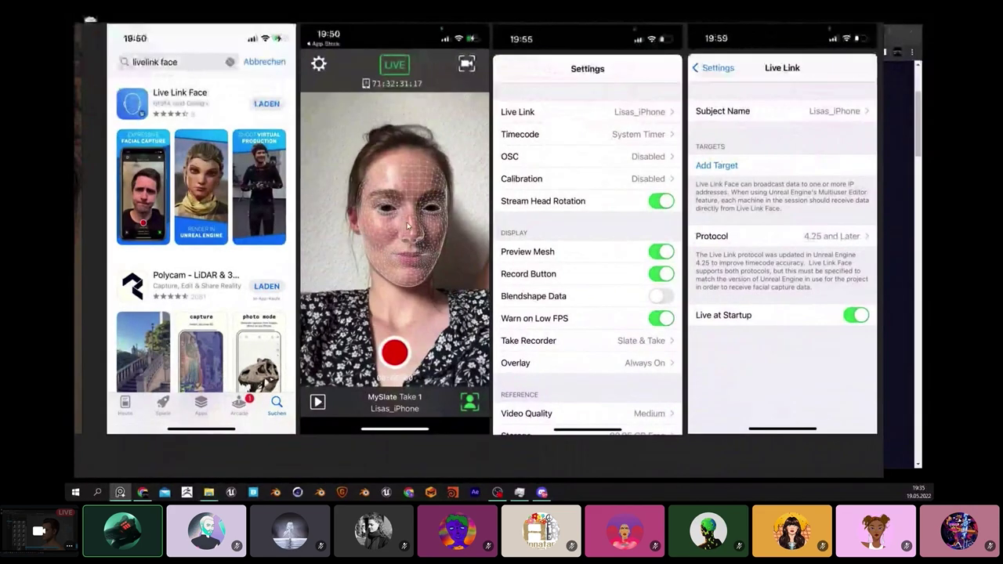
pyautogui.scroll(5, 419, 207)
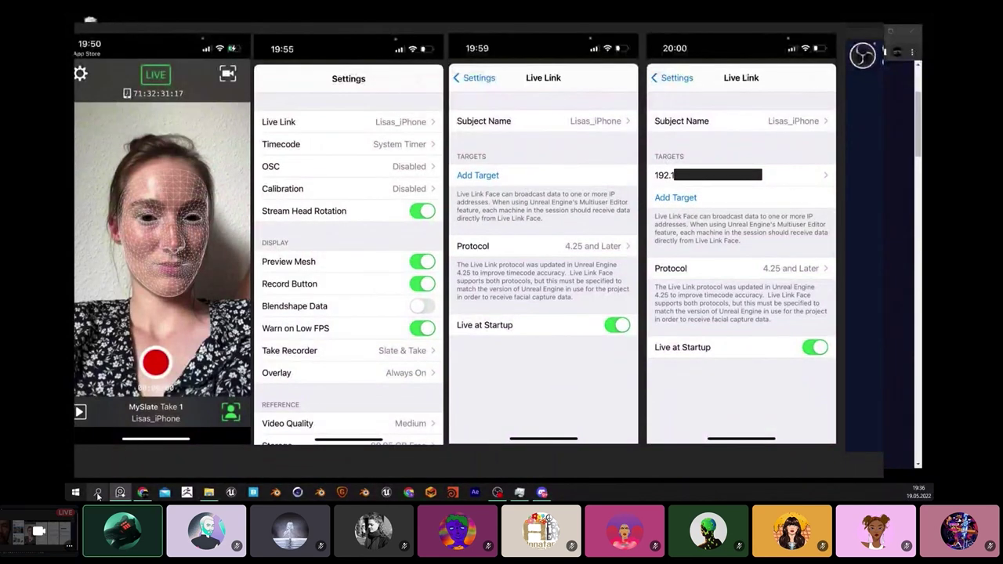
pyautogui.press('Right')
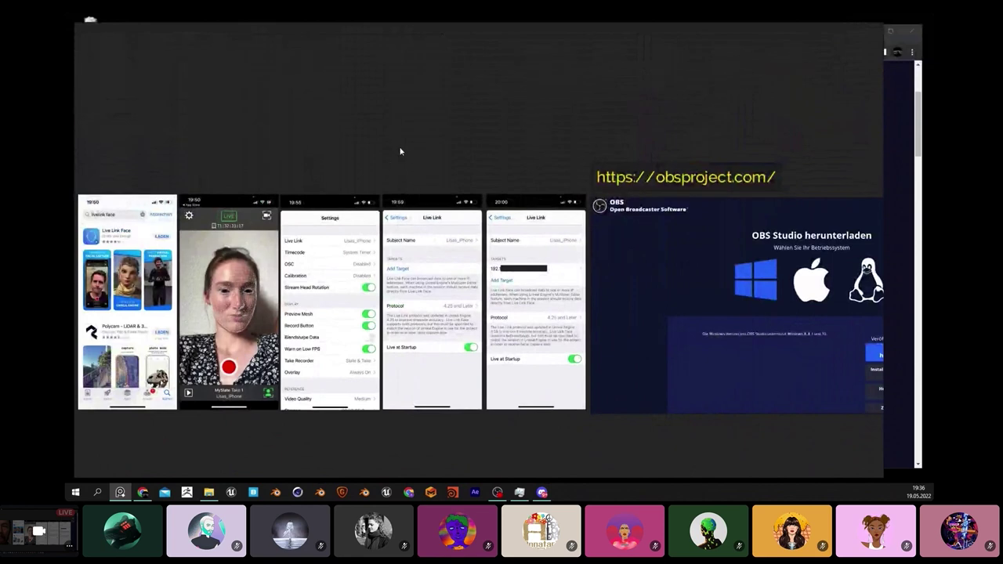
# Step: Add the notes "cmd" and "ipconfig" side by side above the Live Link settings screenshots on the reference board
pyautogui.press('Right')
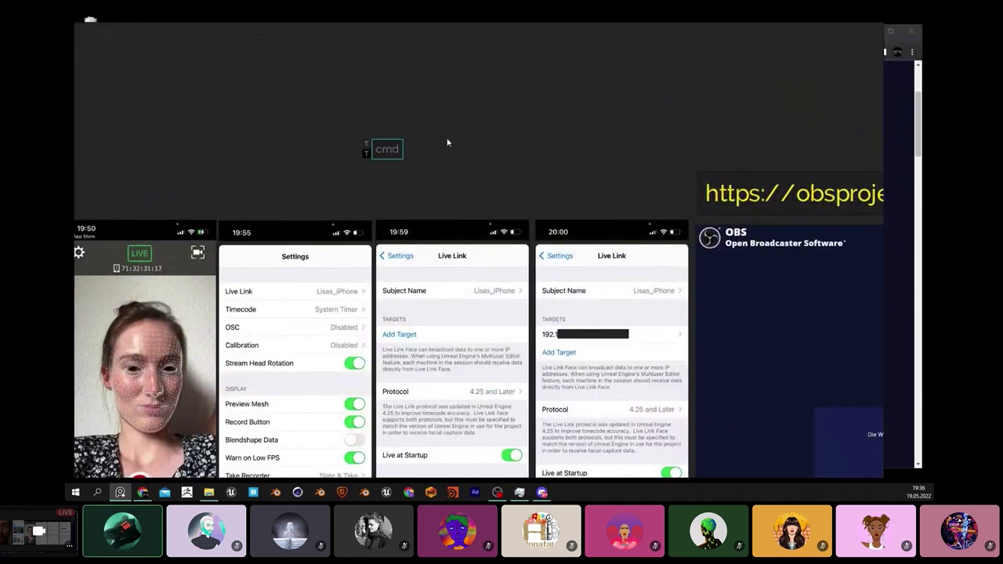
pyautogui.moveTo(390, 152); pyautogui.dragTo(331, 154)
pyautogui.click(396, 144)
pyautogui.doubleClick(405, 145)
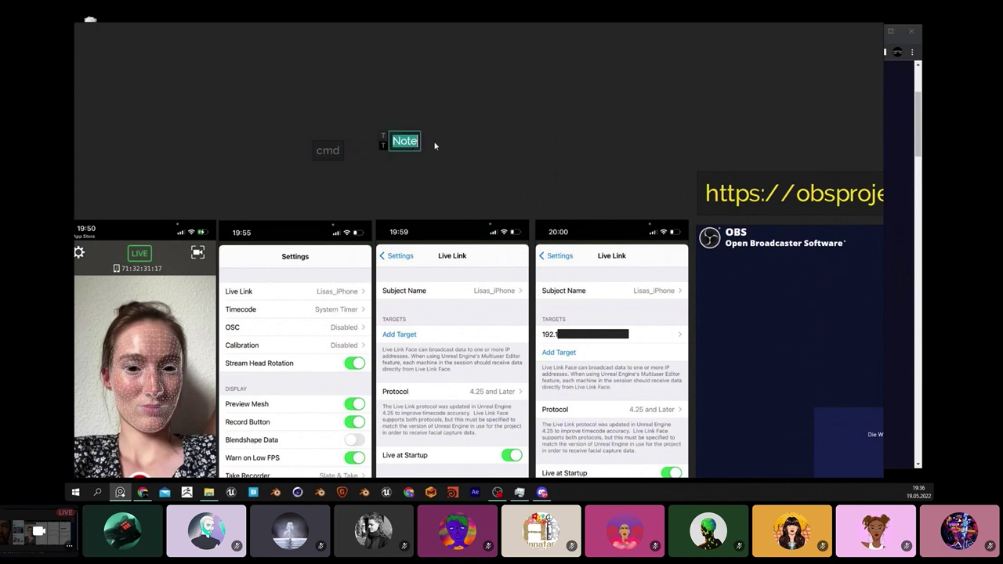
pyautogui.write('ip')
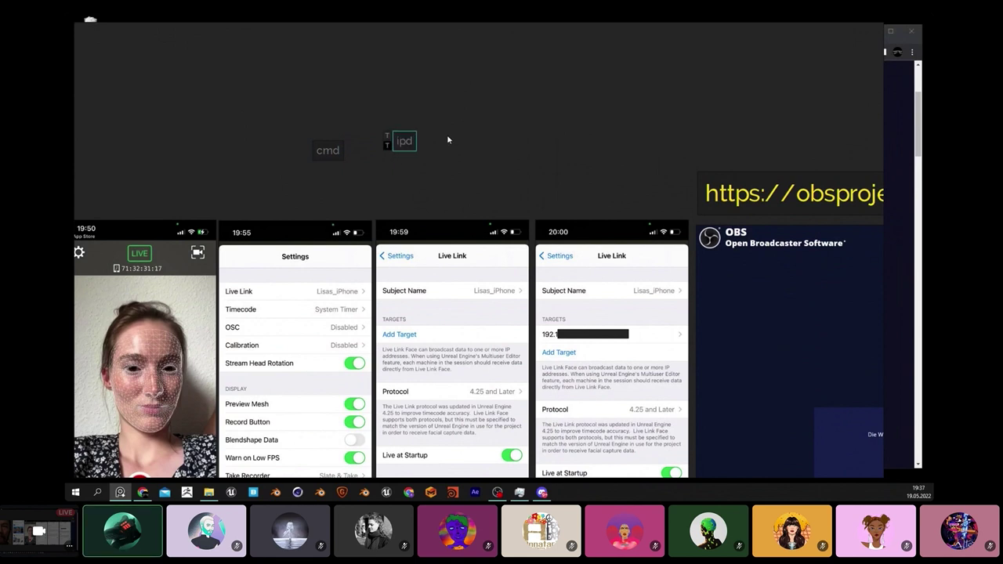
pyautogui.write('config')
pyautogui.click(446, 96)
pyautogui.moveTo(408, 148); pyautogui.dragTo(388, 158)
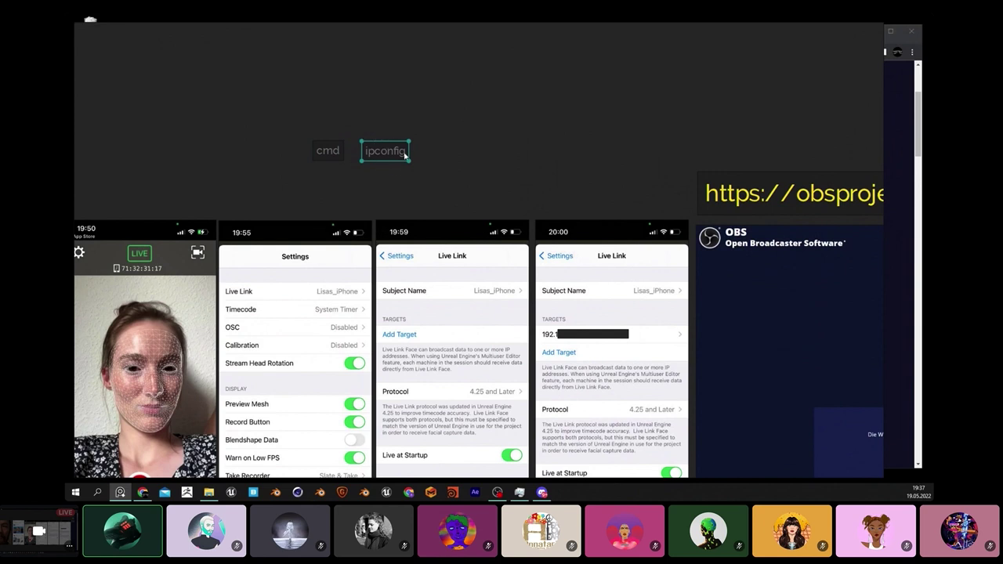
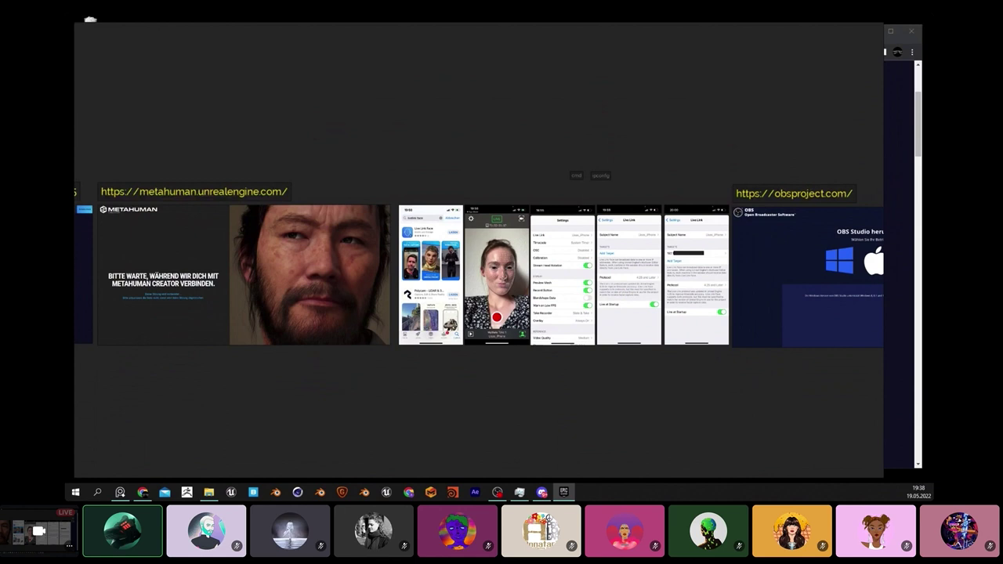
# Step: Switch to the Epic Games Launcher, look at MHC Lighting Presets in the marketplace results for "mhc", and launch Unreal Engine 5.0.1
pyautogui.hotkey('alt', 'Tab')
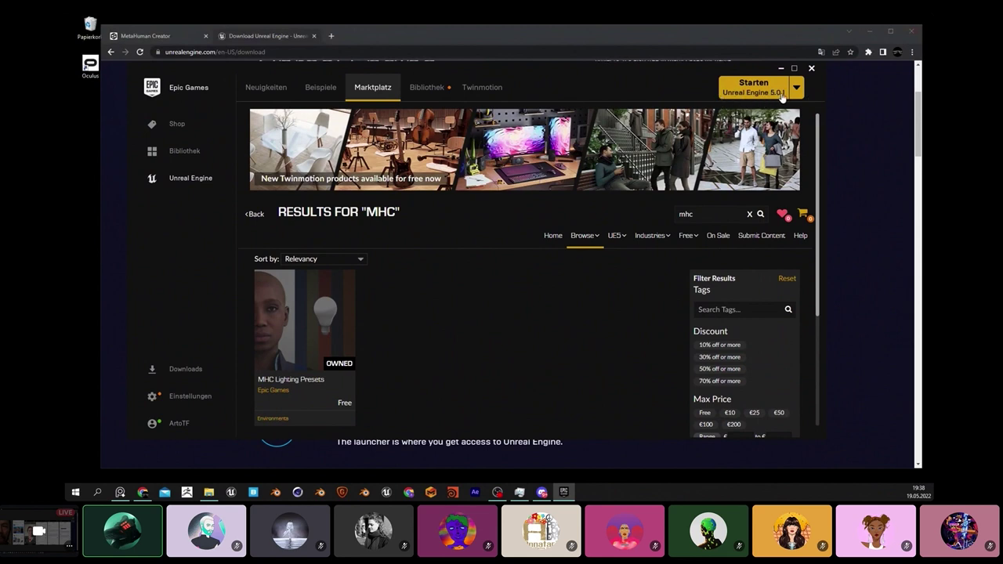
pyautogui.moveTo(584, 235)
pyautogui.click(373, 379)
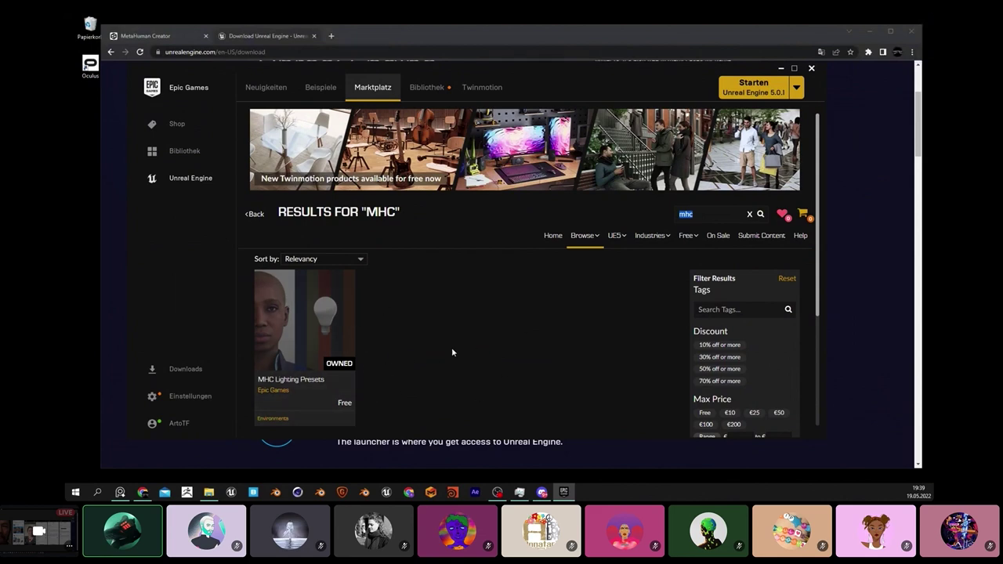
pyautogui.scroll(-2, 450, 352)
pyautogui.scroll(2, 423, 316)
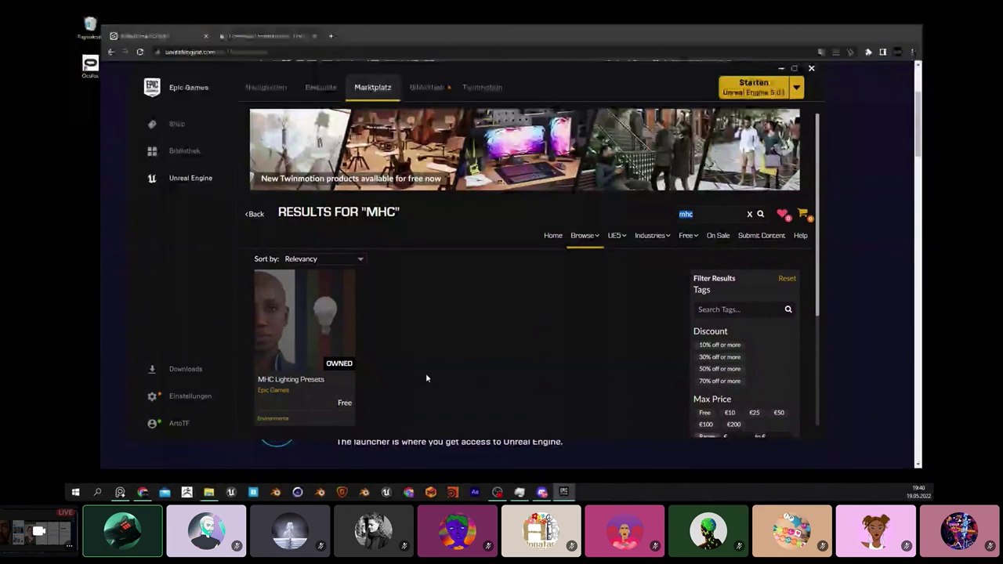
pyautogui.click(777, 100)
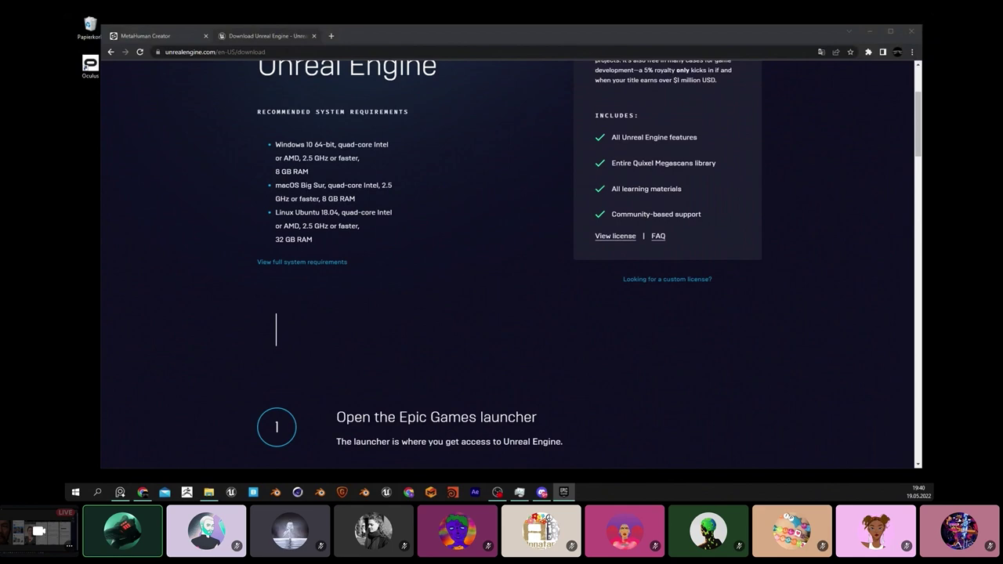
# Step: Switch to the reference board and examine the OBS Studio download, obs-spout2-plugin releases and offworld.live screenshots with their links
pyautogui.hotkey('alt', 'Tab')
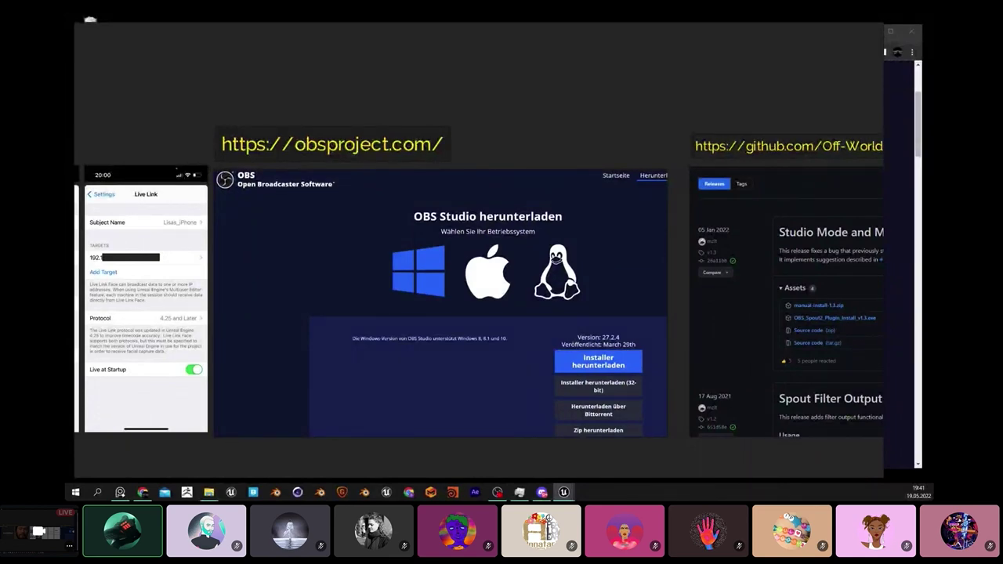
pyautogui.click(332, 144)
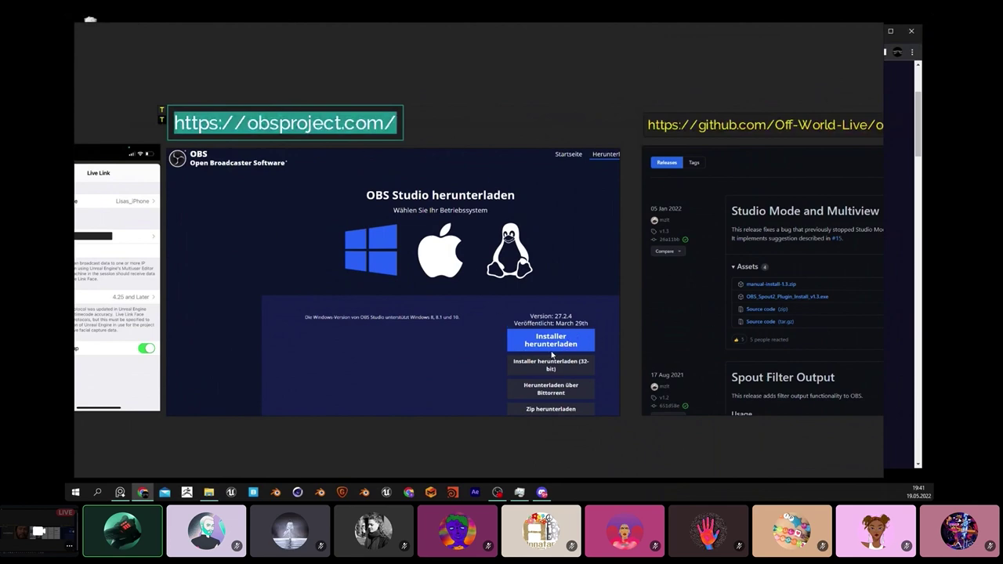
pyautogui.scroll(2, 553, 356)
pyautogui.scroll(-2, 503, 303)
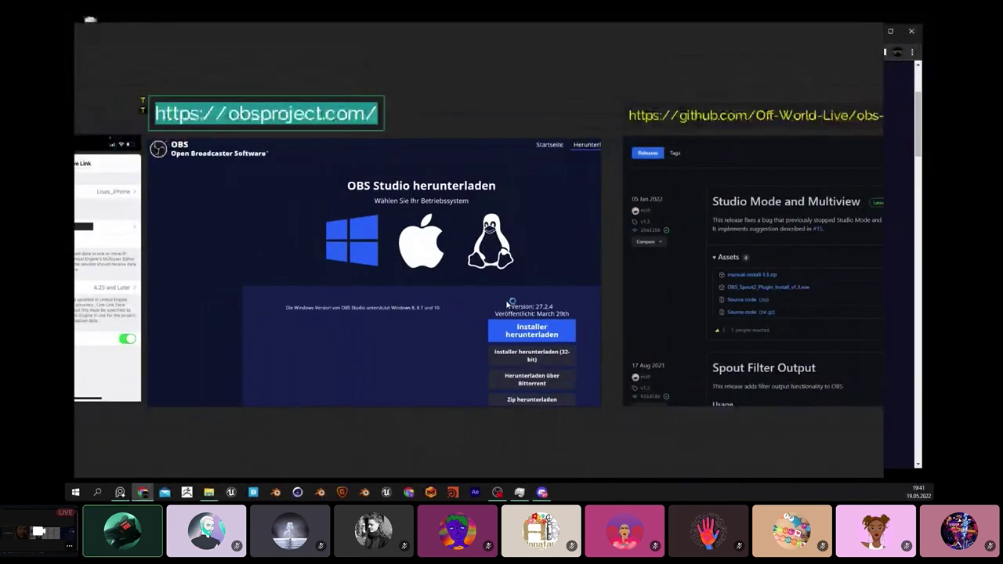
pyautogui.hscroll(3, 379, 264)
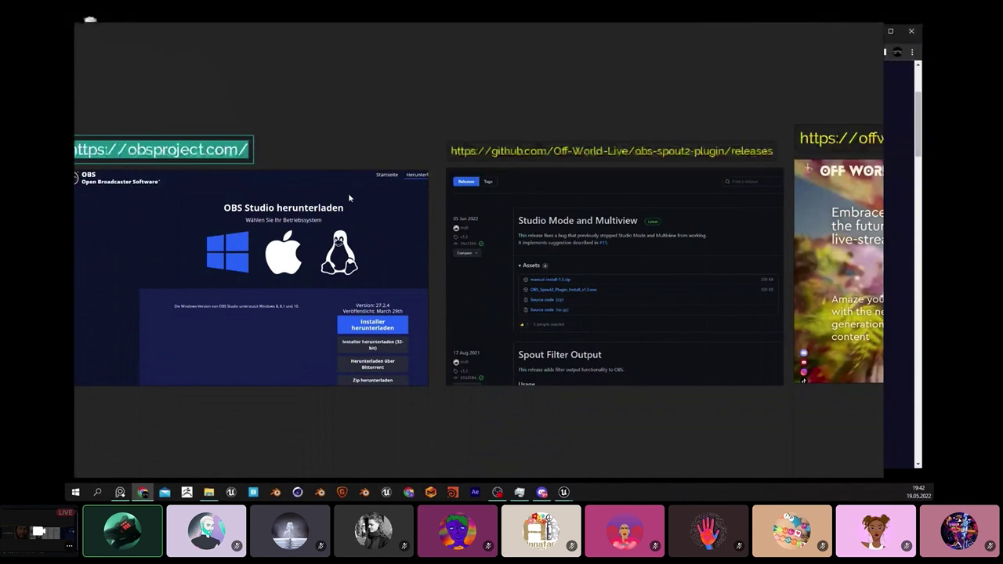
pyautogui.scroll(3, 736, 252)
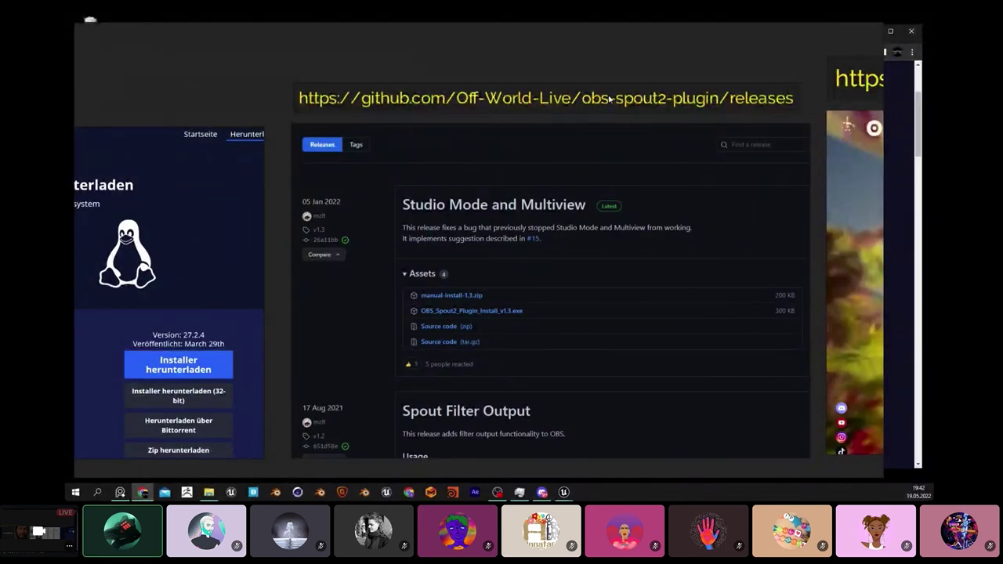
pyautogui.scroll(-2, 606, 104)
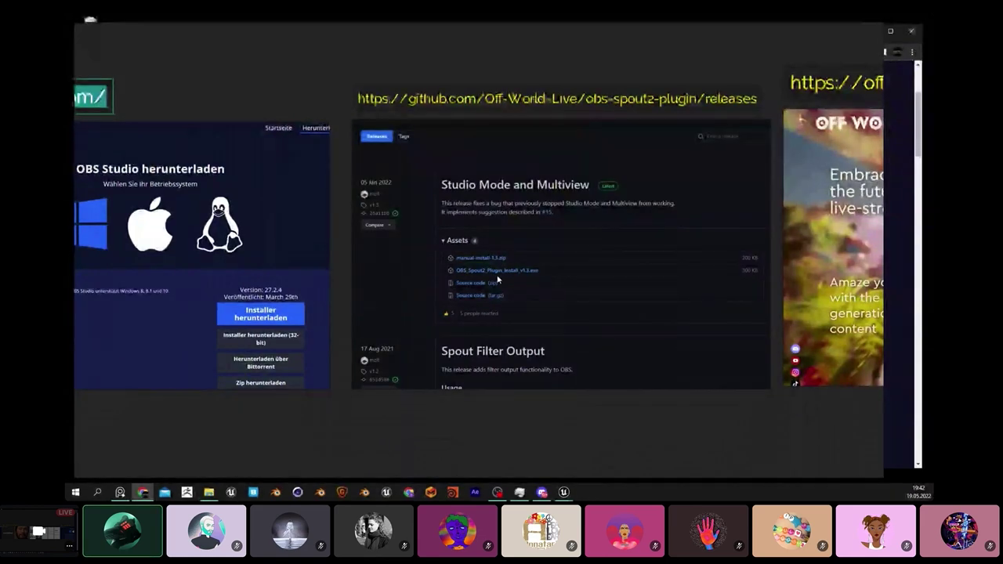
pyautogui.scroll(-4, 499, 275)
pyautogui.scroll(3, 735, 231)
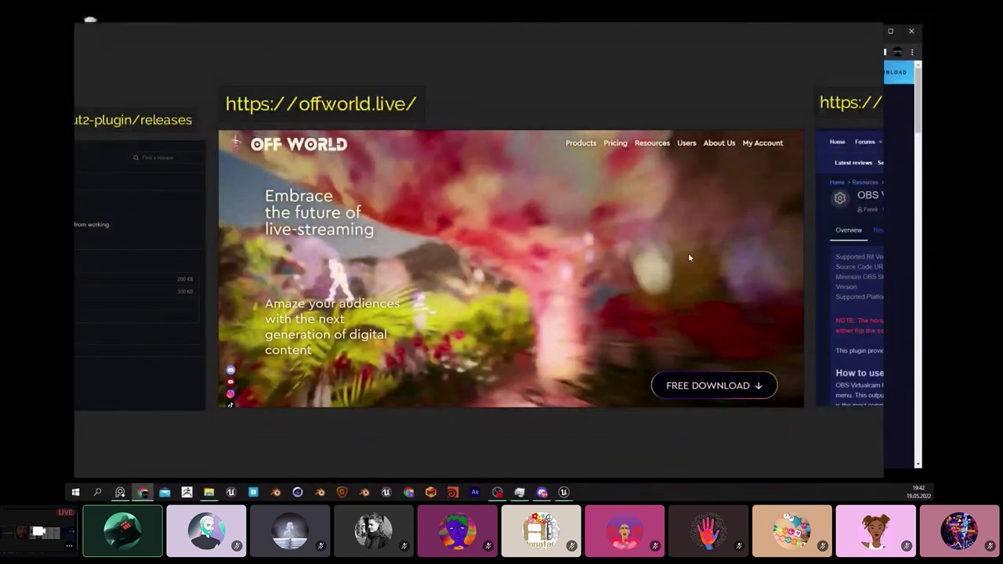
pyautogui.scroll(-5, 690, 258)
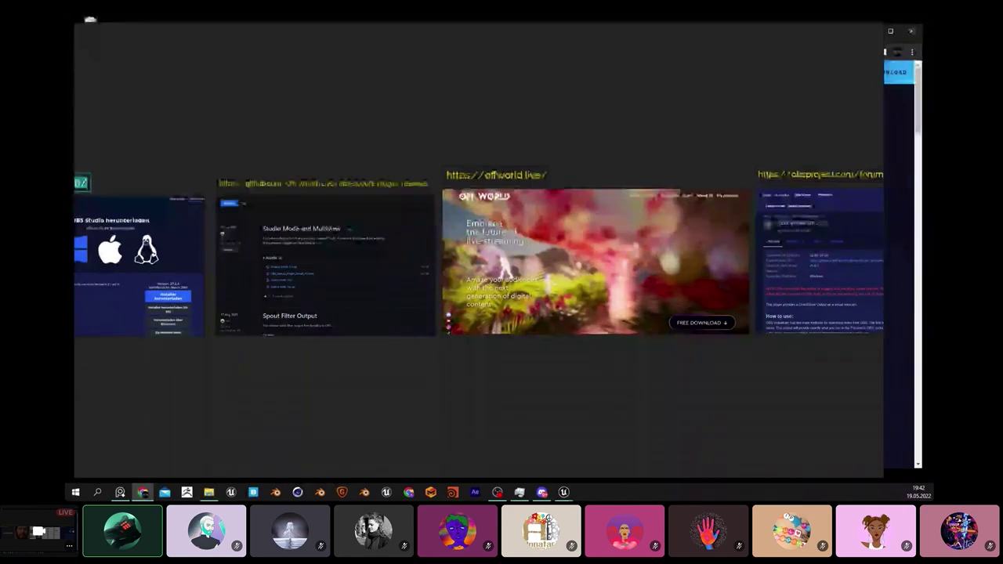
# Step: Switch to the Unreal Editor and widen the level viewport by narrowing the Outliner and Details area
pyautogui.scroll(-5, 214, 235)
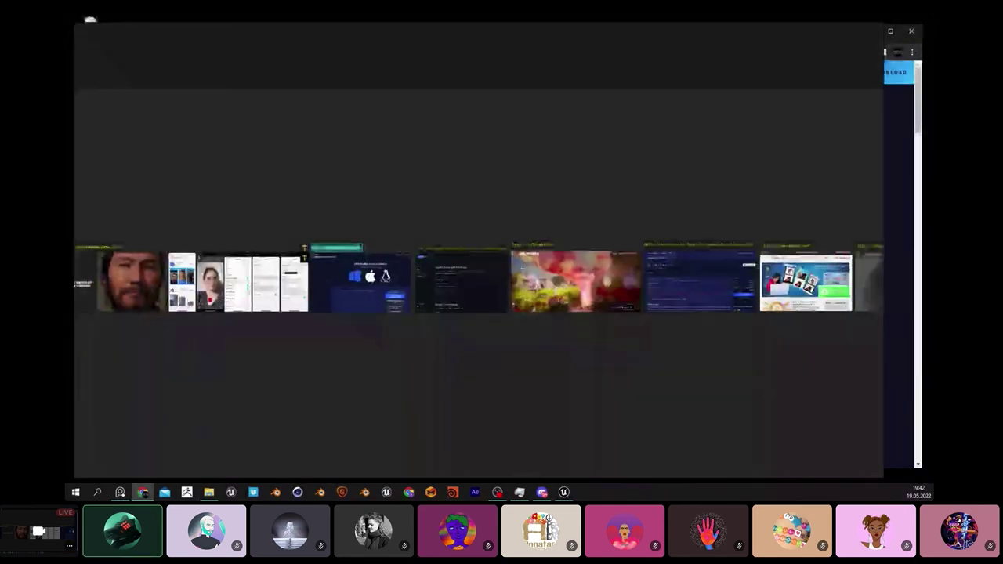
pyautogui.hotkey('alt', 'Tab')
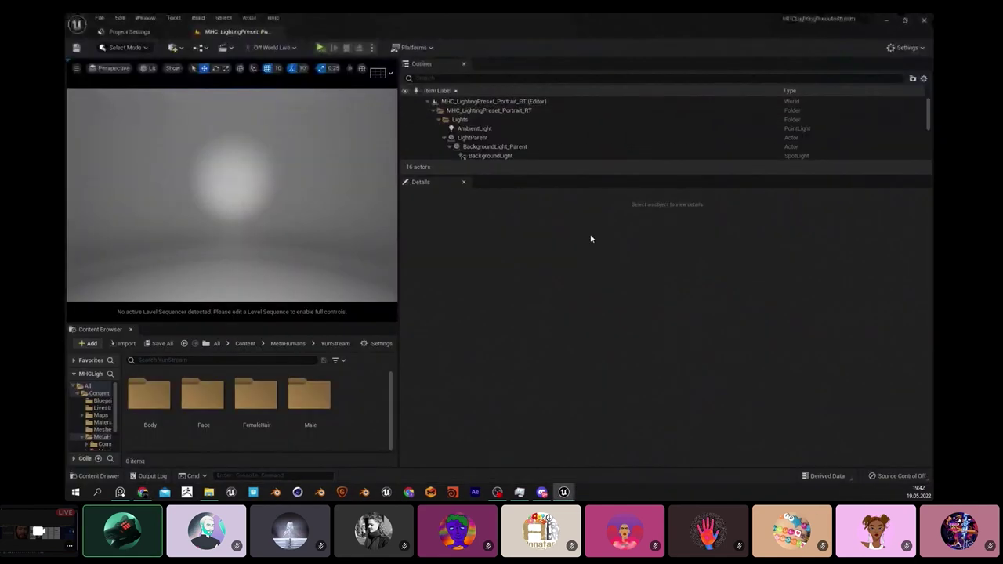
pyautogui.moveTo(404, 220); pyautogui.dragTo(755, 251)
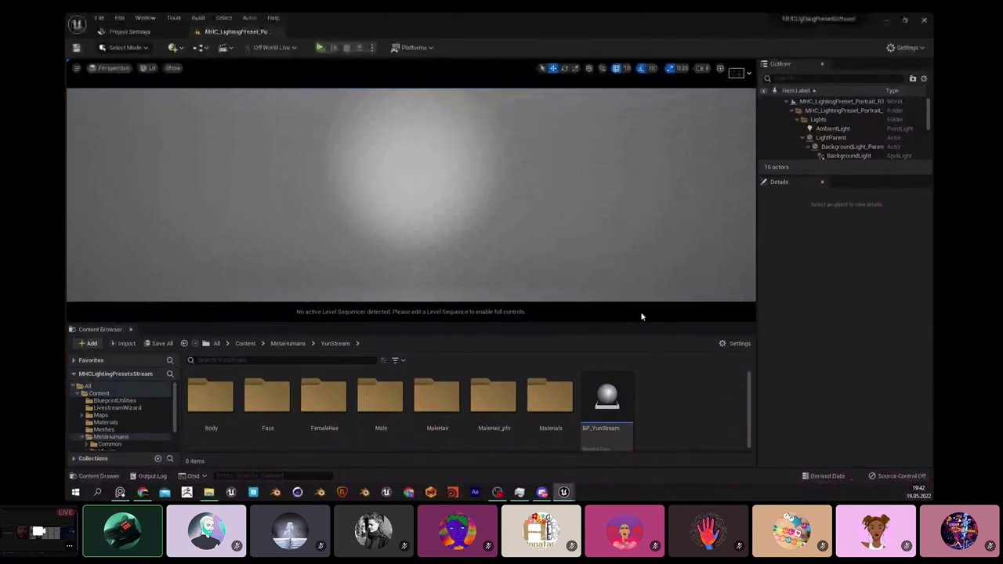
# Step: Examine the empty studio backdrop and floor of the MetaHuman lighting preset level from different distances and angles
pyautogui.moveTo(500, 131); pyautogui.dragTo(531, 154, button='right')
pyautogui.scroll(-5, 517, 158)
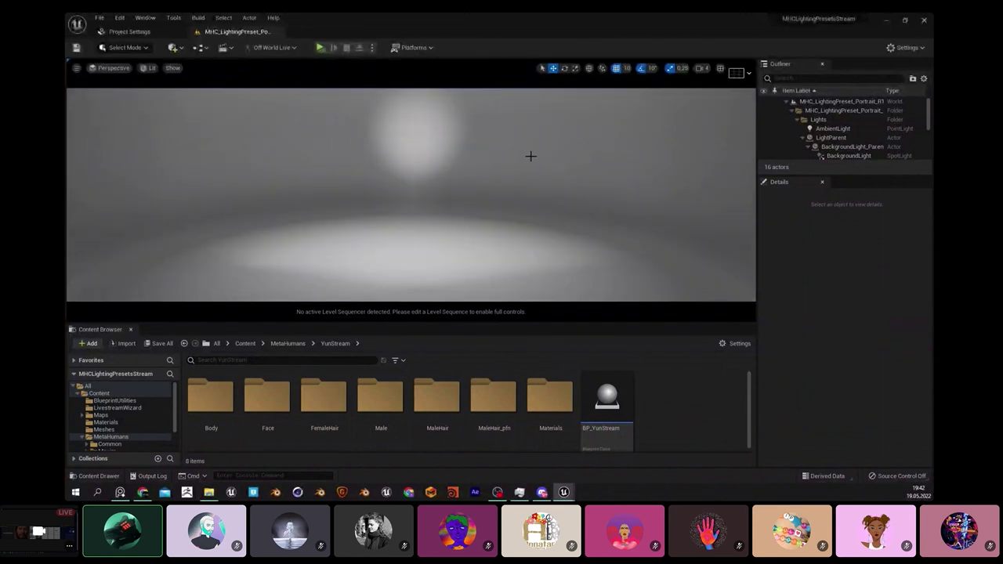
pyautogui.scroll(3, 447, 217)
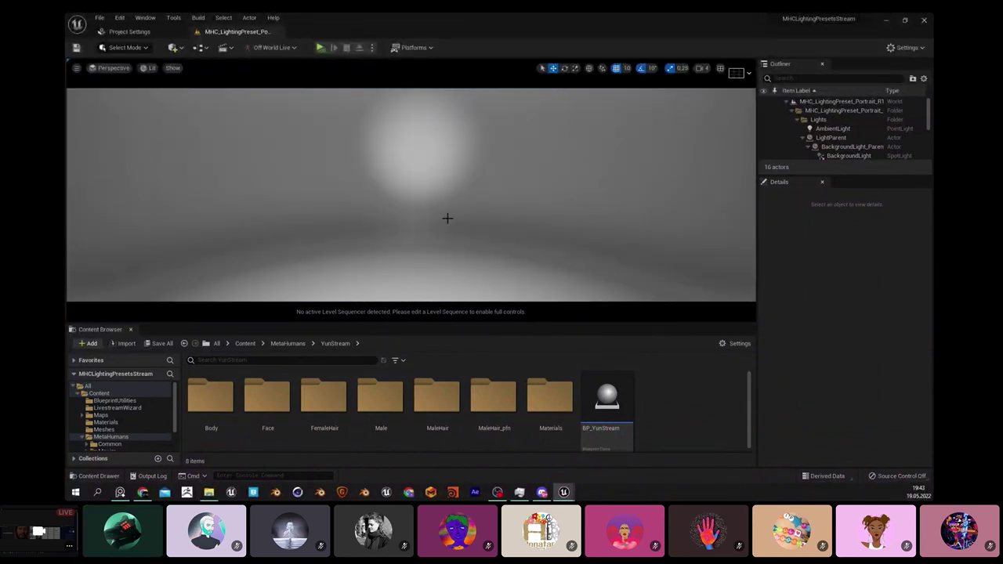
pyautogui.scroll(-1, 452, 175)
pyautogui.moveTo(452, 175); pyautogui.dragTo(486, 165, button='right')
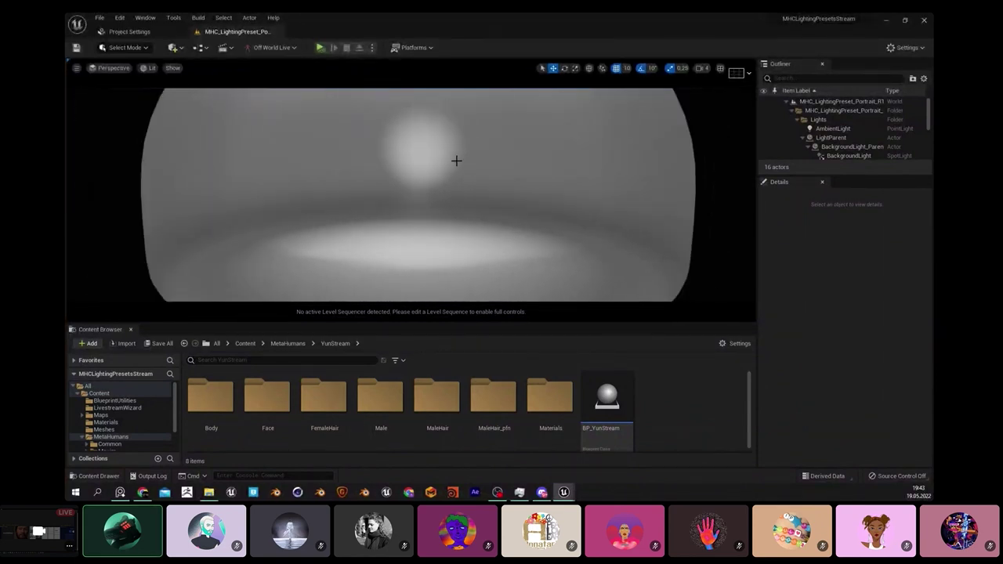
pyautogui.scroll(-2, 492, 153)
pyautogui.moveTo(180, 172)
pyautogui.mouseDown(button='right')
pyautogui.moveTo(422, 182)
pyautogui.moveTo(440, 205)
pyautogui.moveTo(428, 204)
pyautogui.moveTo(443, 204)
pyautogui.moveTo(436, 233)
pyautogui.mouseUp(button='right')
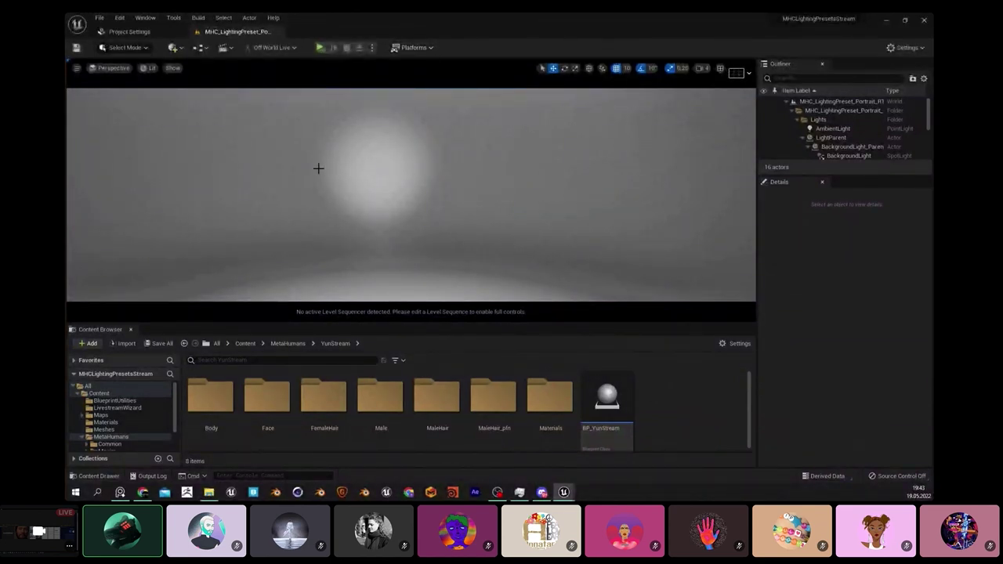
pyautogui.moveTo(459, 199); pyautogui.dragTo(463, 219, button='right')
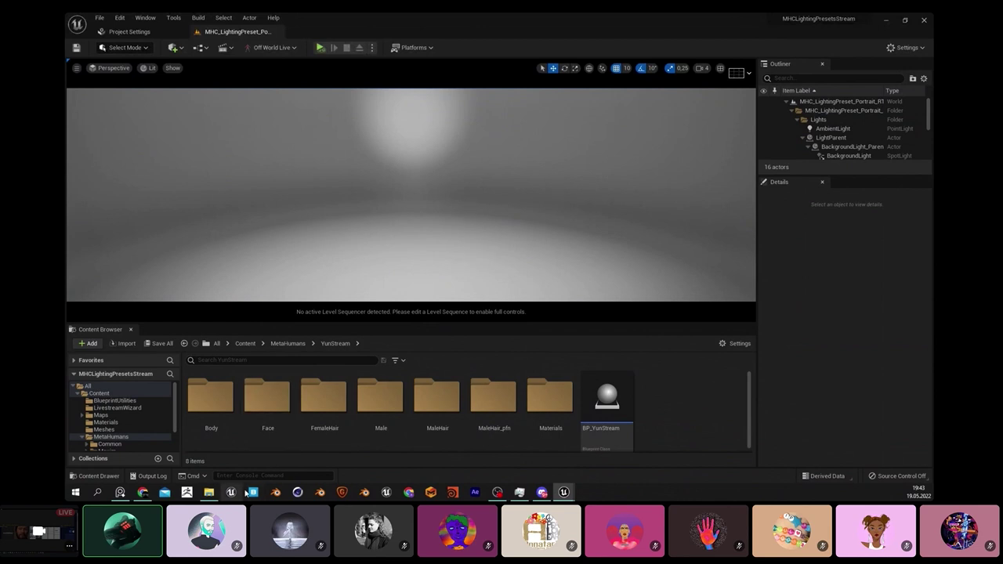
# Step: Open Quixel Bridge, view the My MetaHumans collection, and minimize Bridge
pyautogui.click(146, 18)
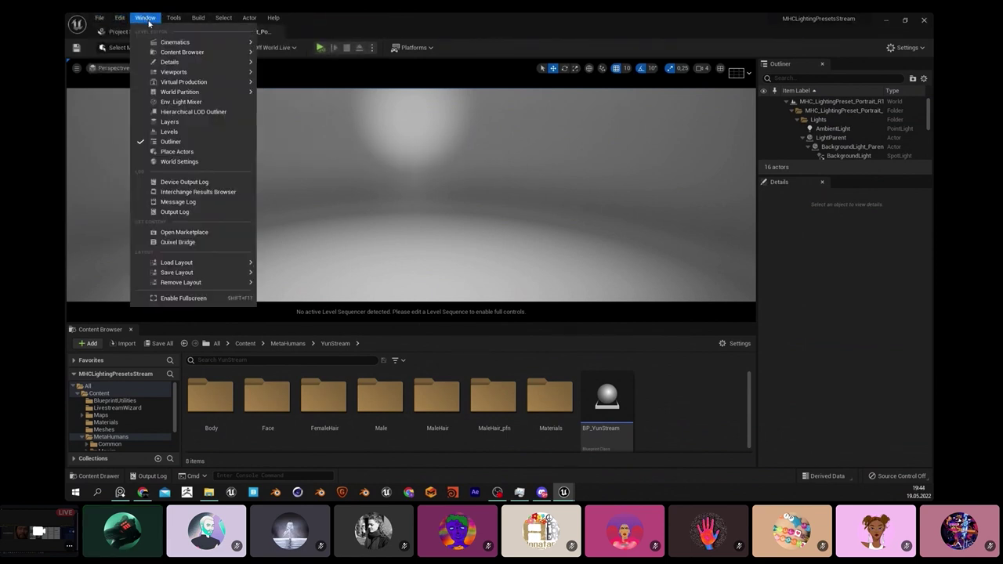
pyautogui.click(182, 243)
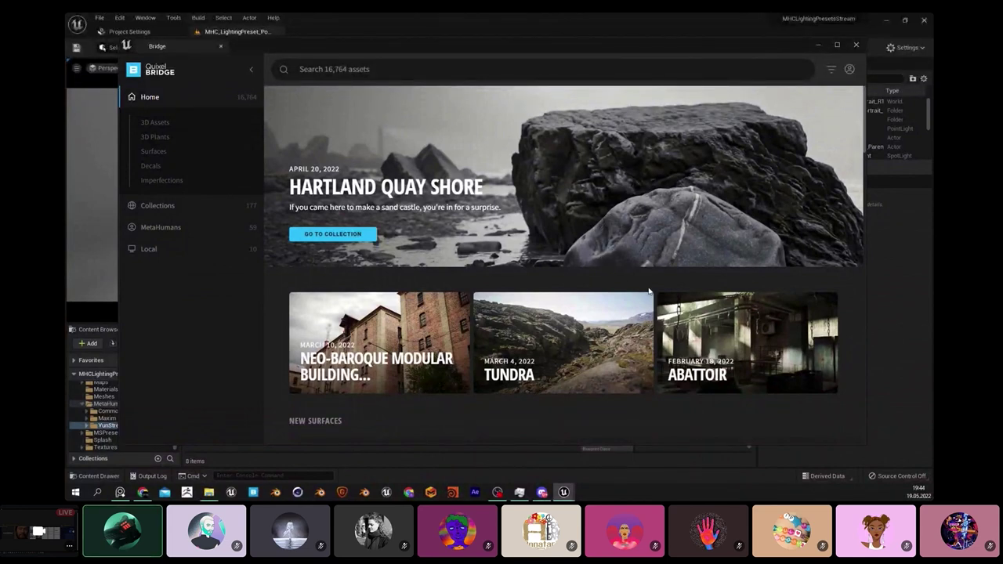
pyautogui.moveTo(402, 45); pyautogui.dragTo(426, 54)
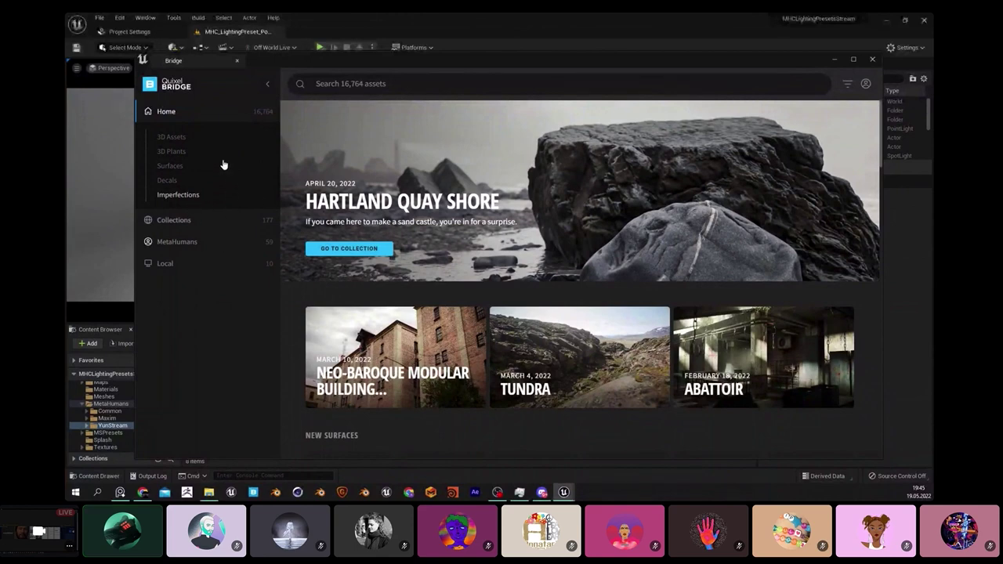
pyautogui.click(177, 242)
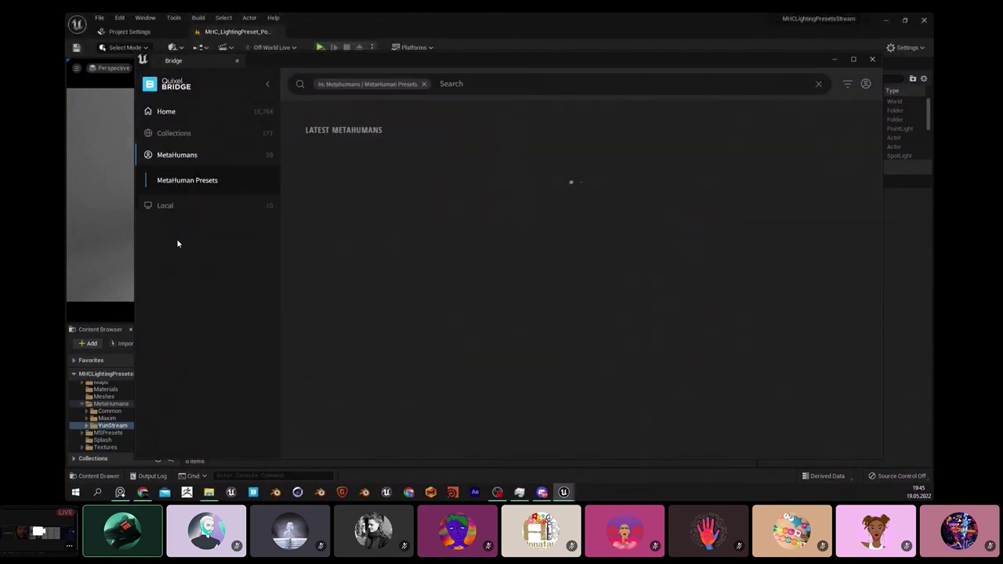
pyautogui.click(866, 84)
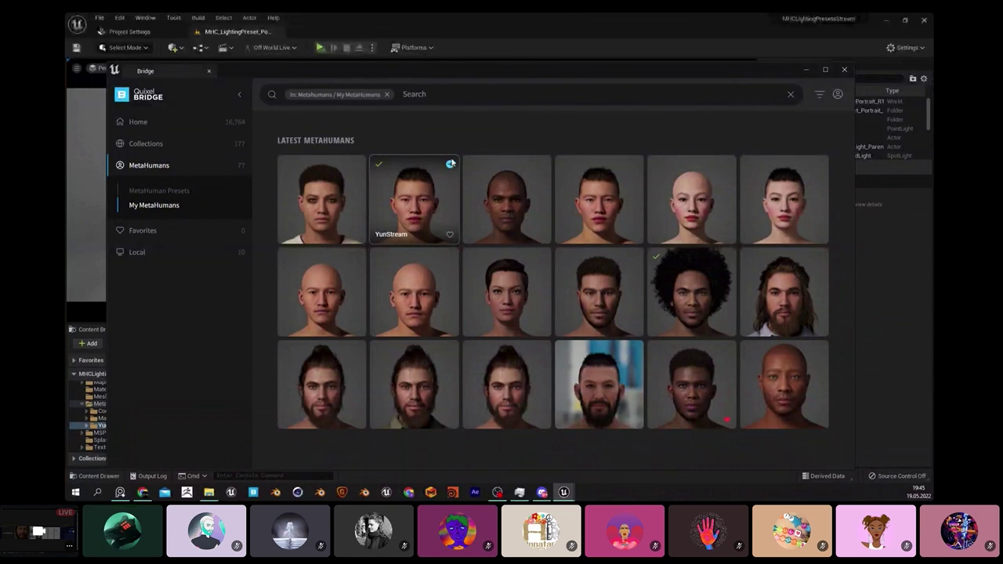
pyautogui.click(805, 70)
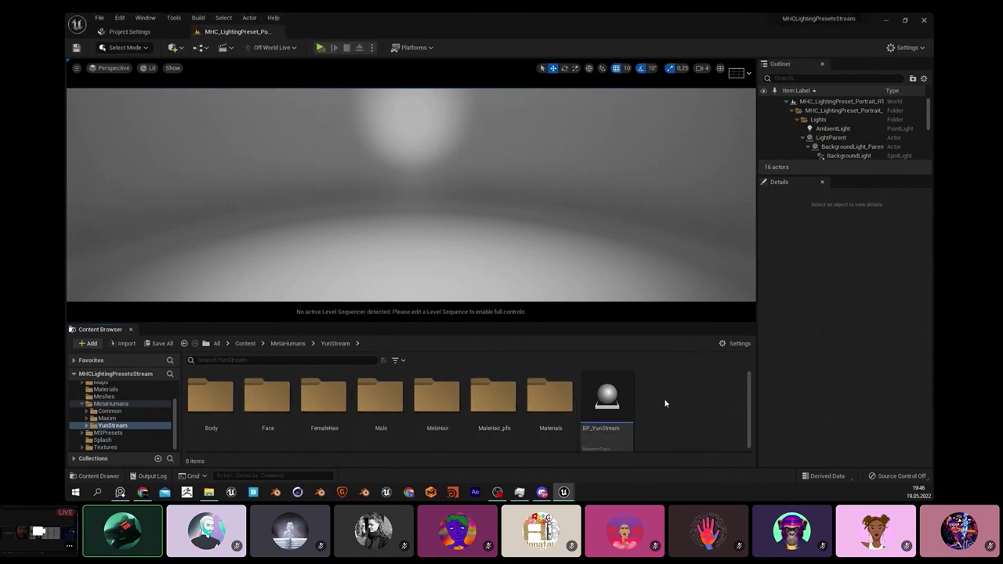
# Step: Return the Content Browser to the project's root Content folder
pyautogui.scroll(-1, 668, 410)
pyautogui.scroll(1, 678, 410)
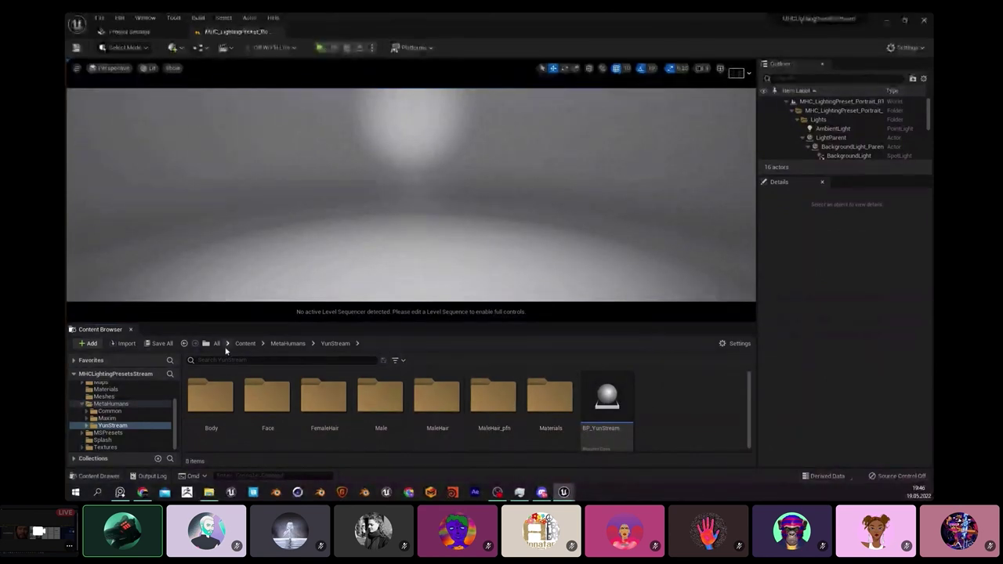
pyautogui.click(245, 344)
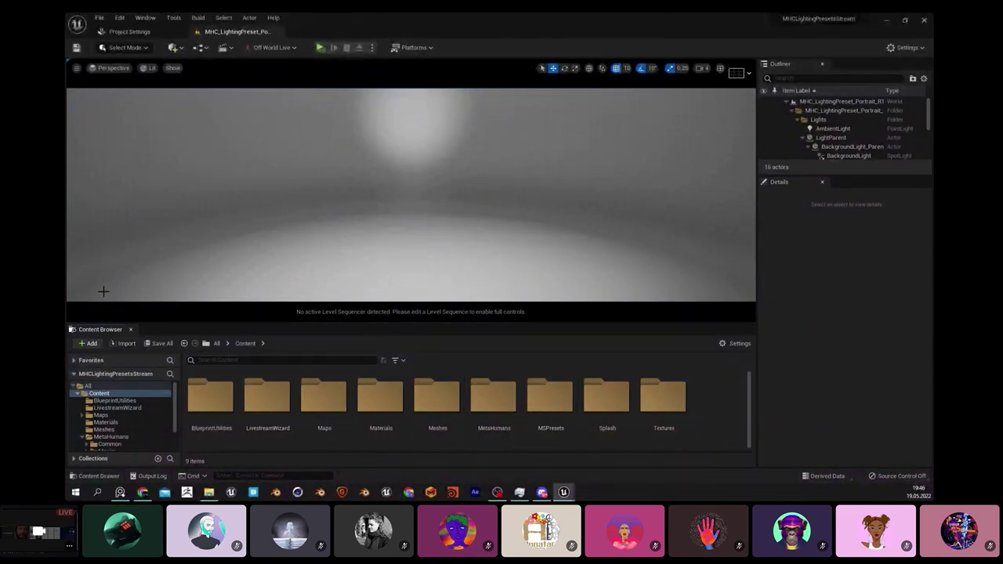
pyautogui.click(147, 18)
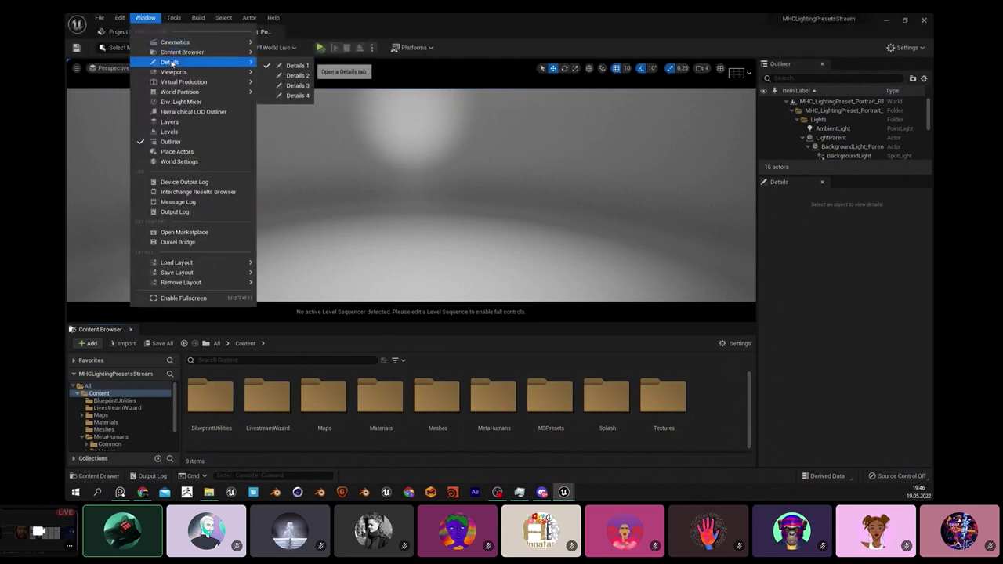
pyautogui.moveTo(186, 62)
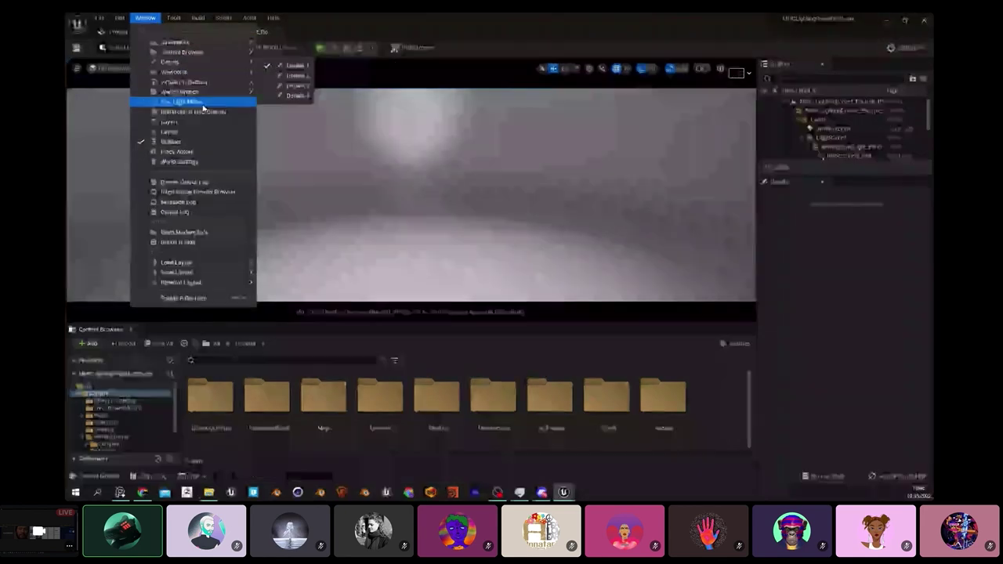
pyautogui.moveTo(227, 52)
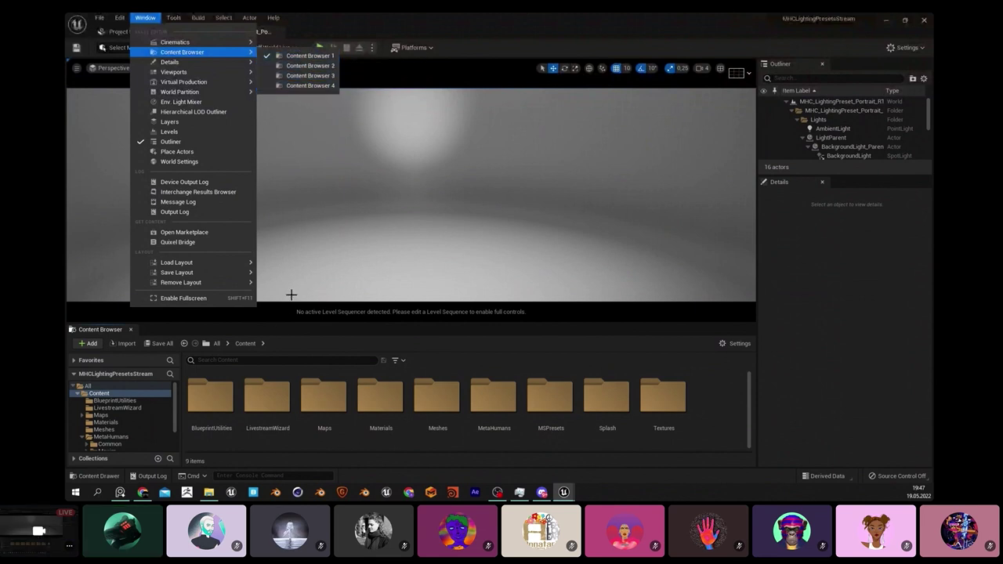
pyautogui.click(325, 332)
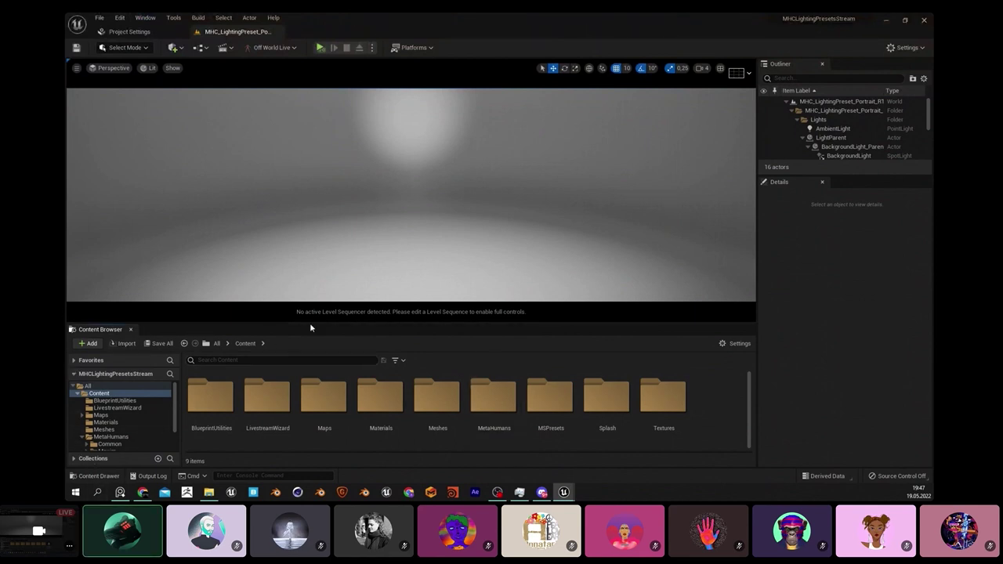
# Step: Open the YunStream folder inside the MetaHumans folder
pyautogui.click(494, 399)
pyautogui.doubleClick(494, 400)
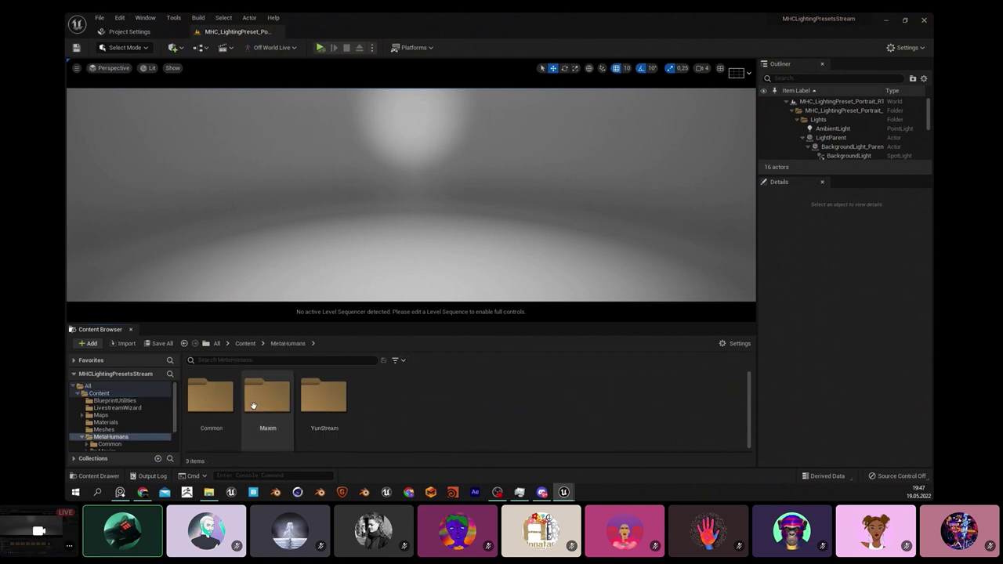
pyautogui.click(324, 406)
pyautogui.doubleClick(324, 407)
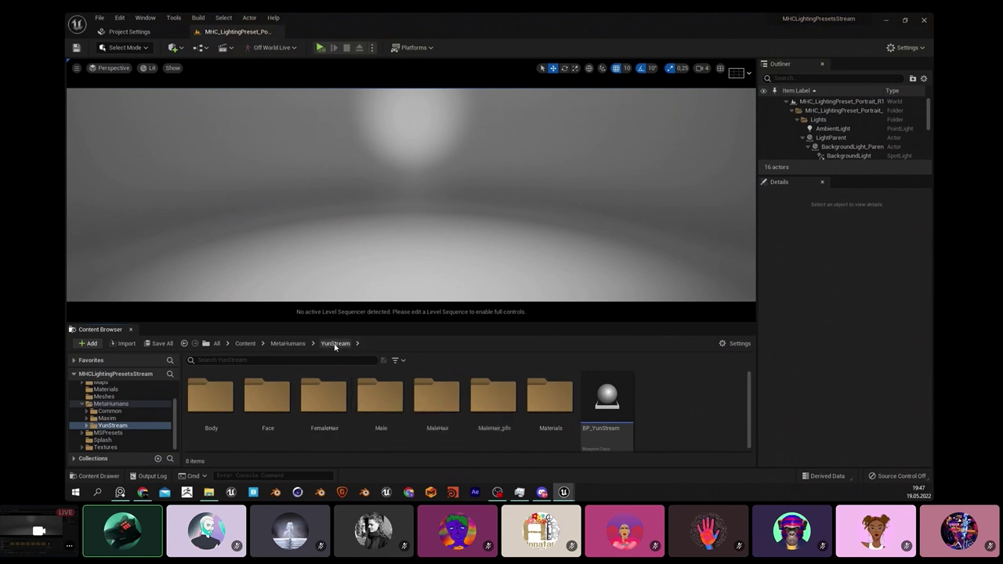
# Step: Place the BP_YunStream blueprint in the level and reset its location to 0, 0, 0
pyautogui.click(625, 409)
pyautogui.click(656, 405)
pyautogui.click(615, 420)
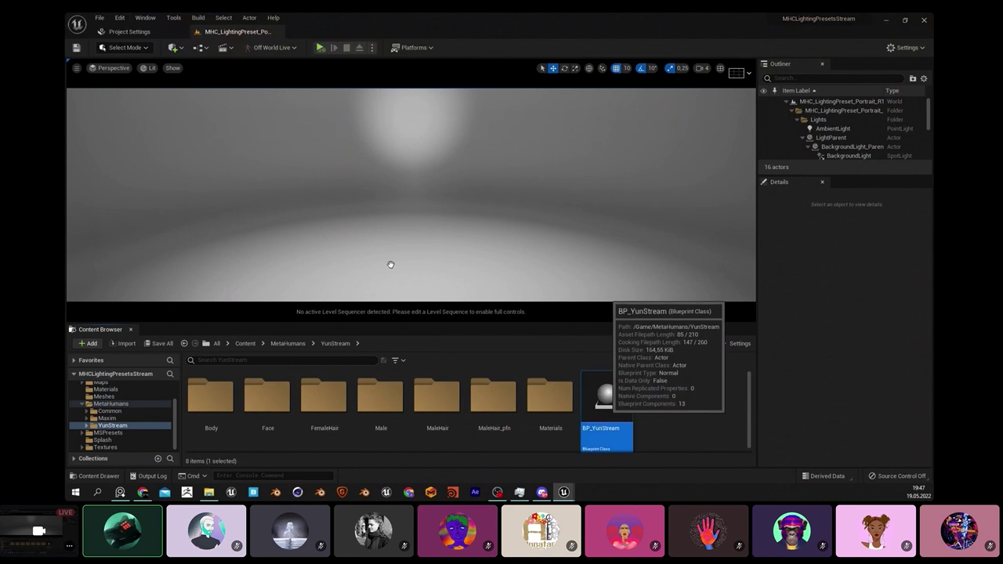
pyautogui.moveTo(612, 400); pyautogui.dragTo(475, 243)
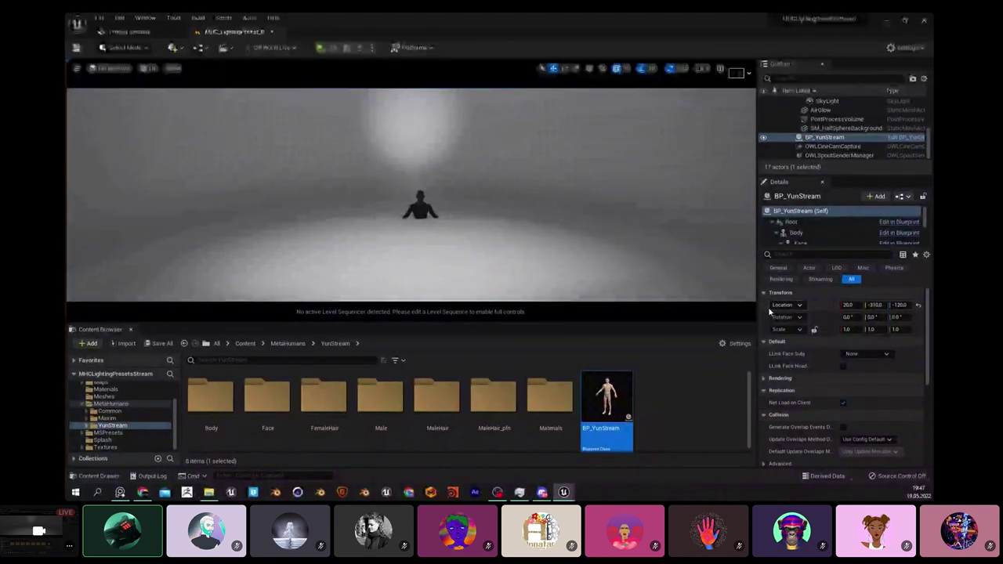
pyautogui.click(920, 306)
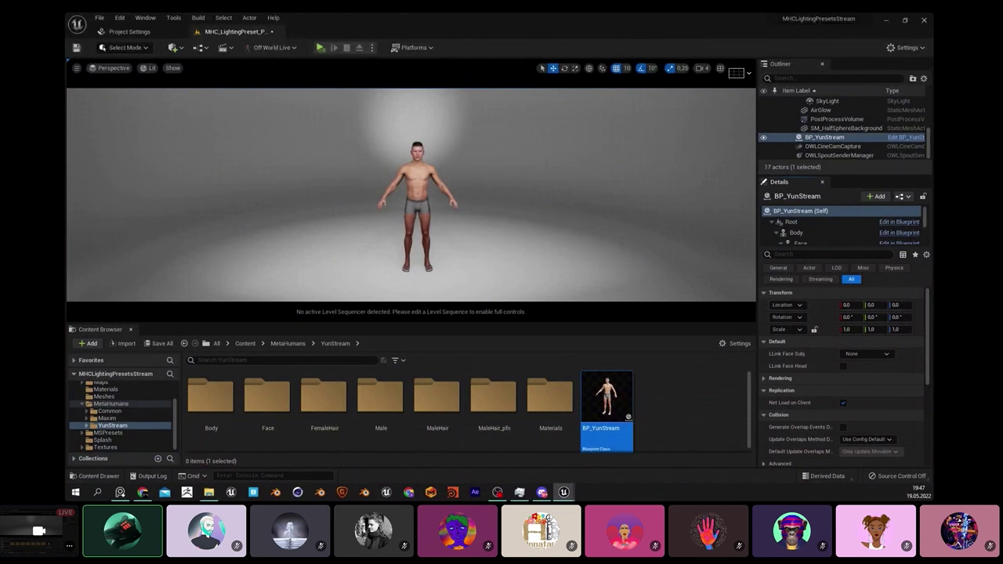
# Step: Examine the MetaHuman's face and upper body up close, and select the character in the viewport
pyautogui.scroll(10, 515, 221)
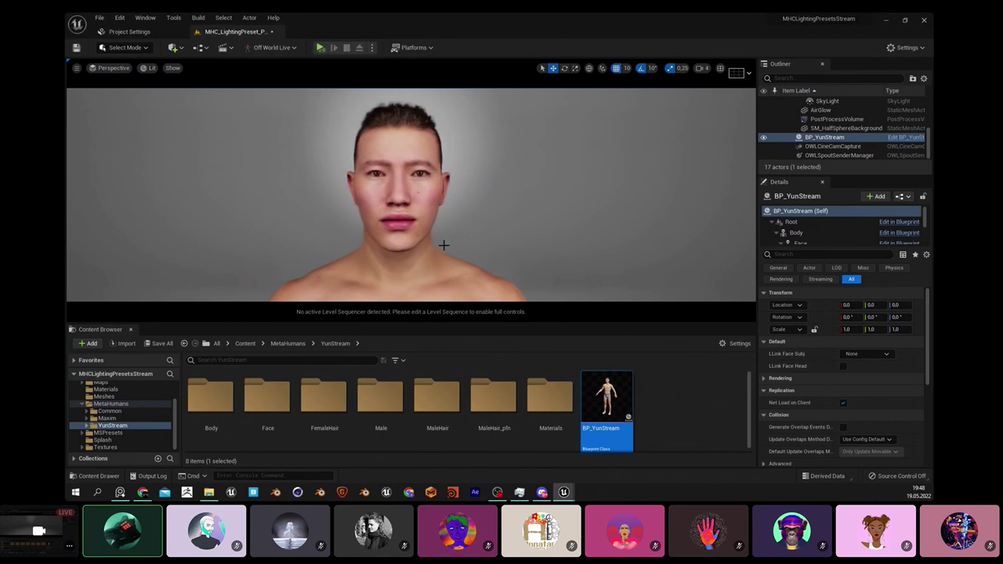
pyautogui.scroll(5, 446, 245)
pyautogui.scroll(-6, 497, 227)
pyautogui.scroll(2, 306, 186)
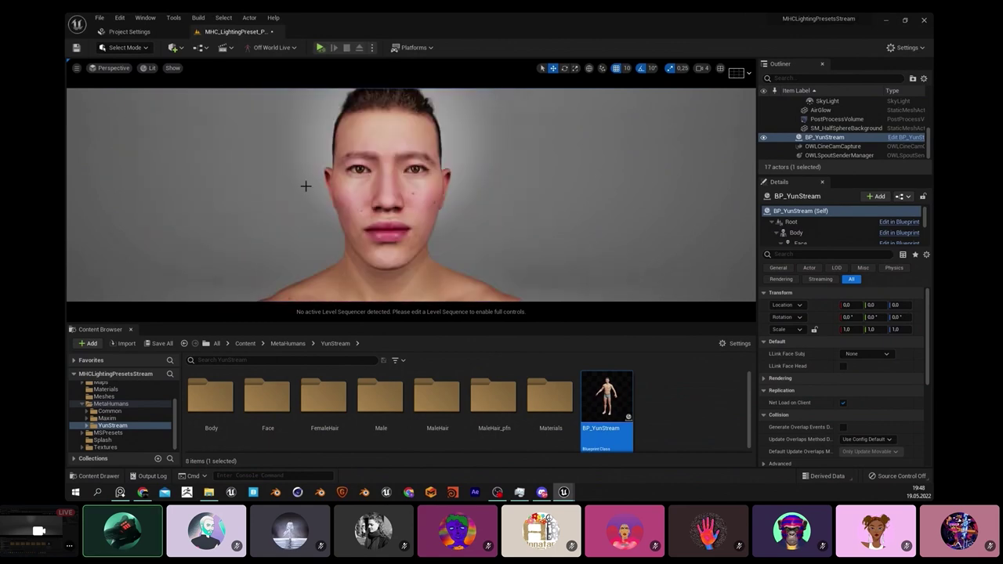
pyautogui.scroll(-6, 437, 227)
pyautogui.scroll(3, 410, 214)
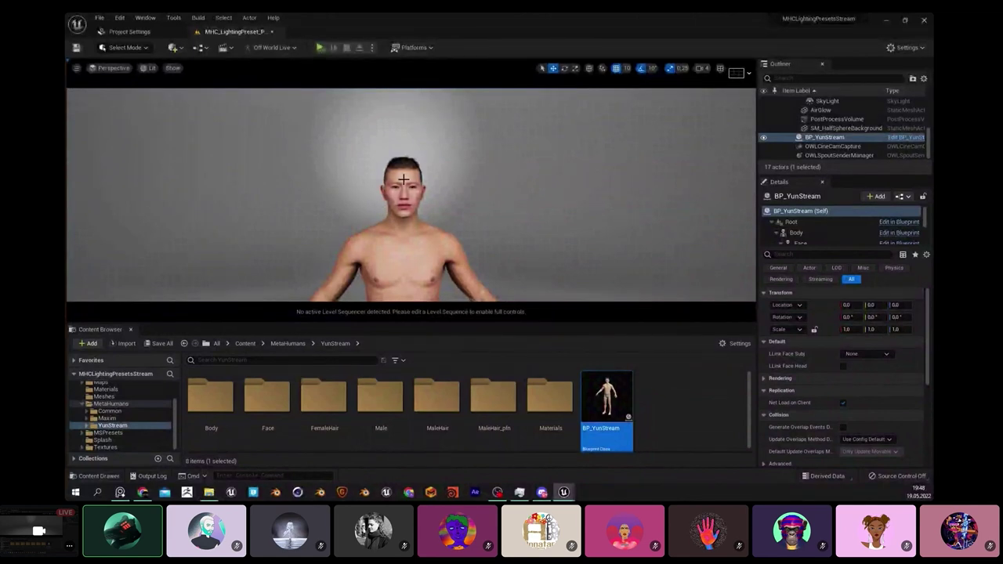
pyautogui.click(404, 188)
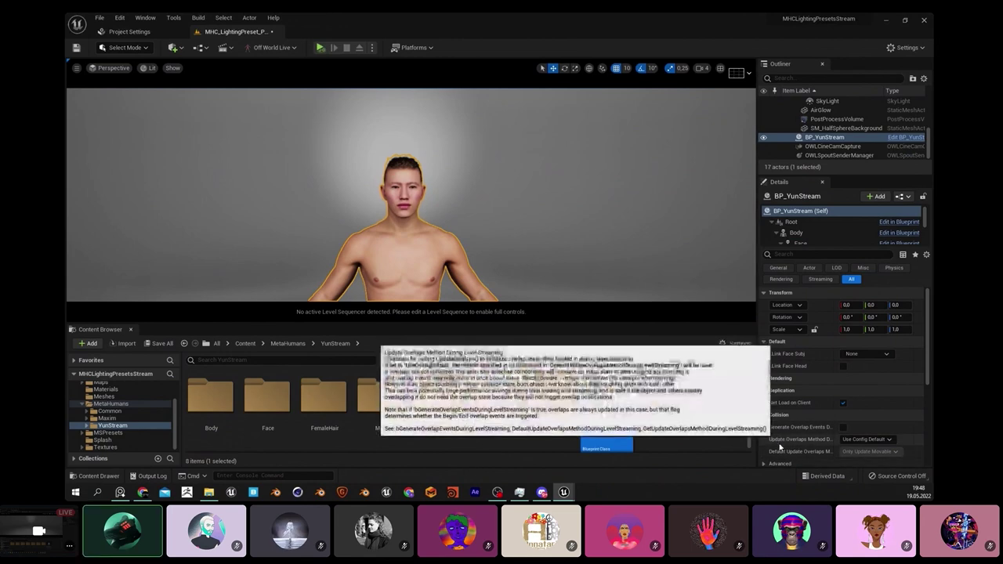
pyautogui.moveTo(780, 455)
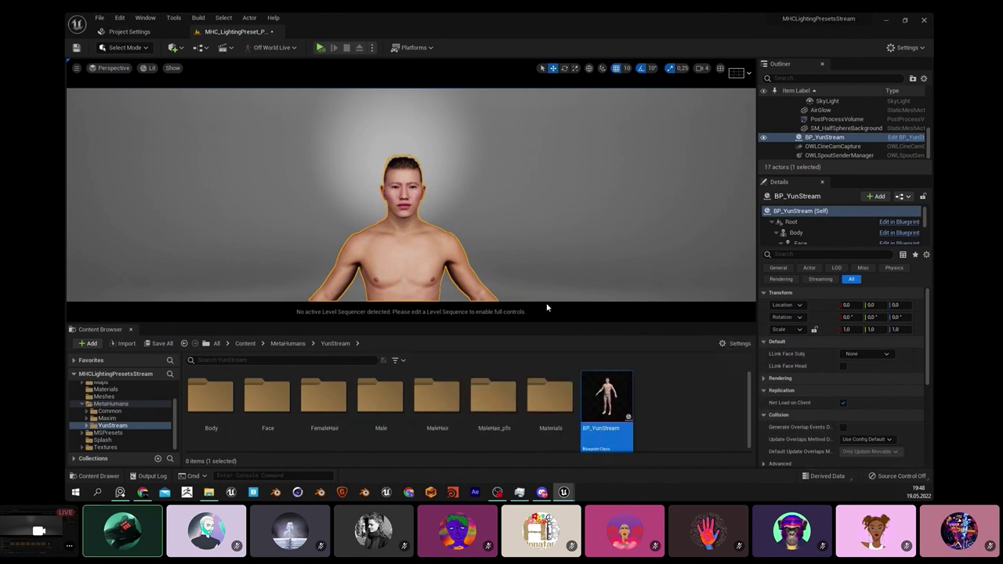
pyautogui.click(174, 17)
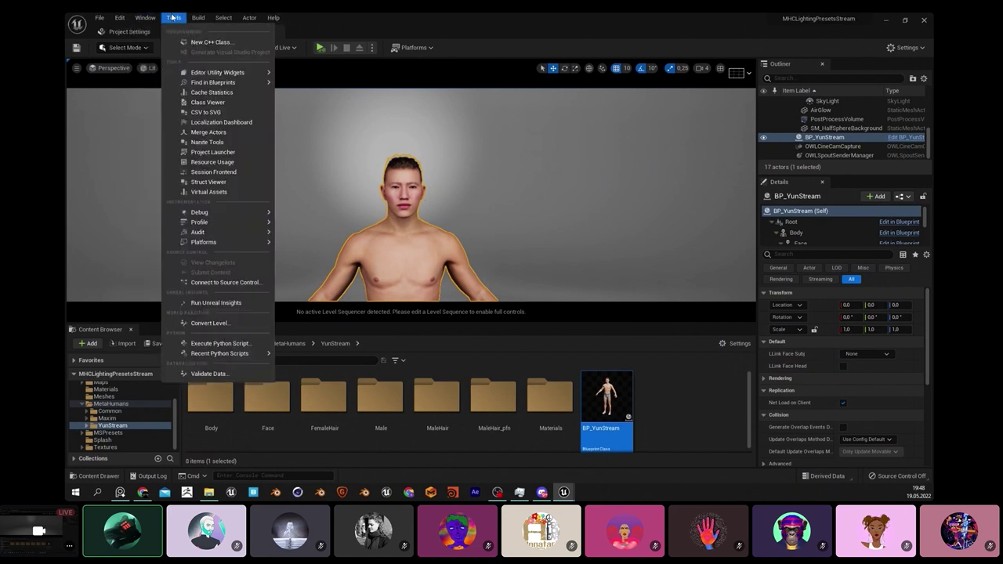
pyautogui.click(172, 17)
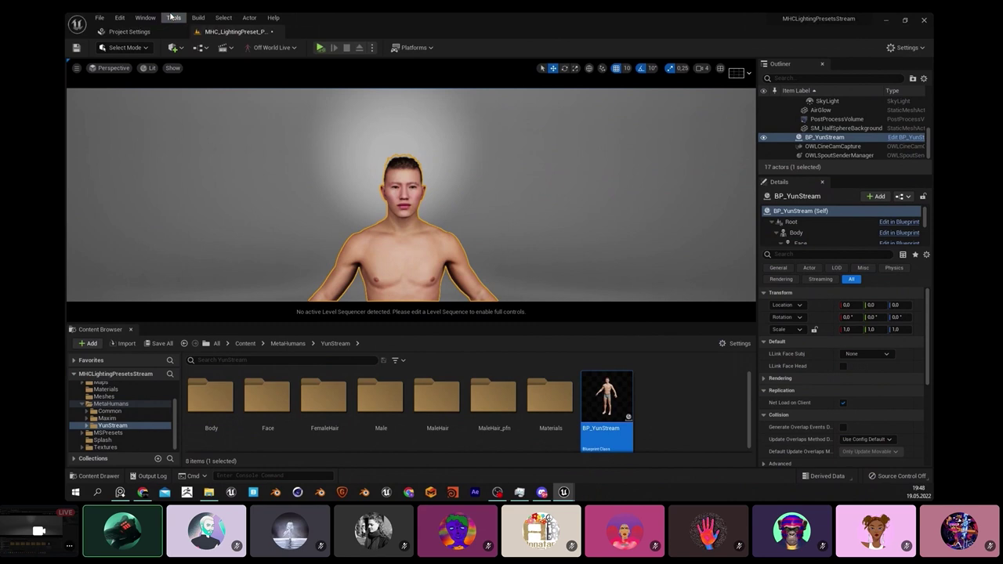
pyautogui.click(173, 17)
pyautogui.click(172, 17)
pyautogui.click(171, 17)
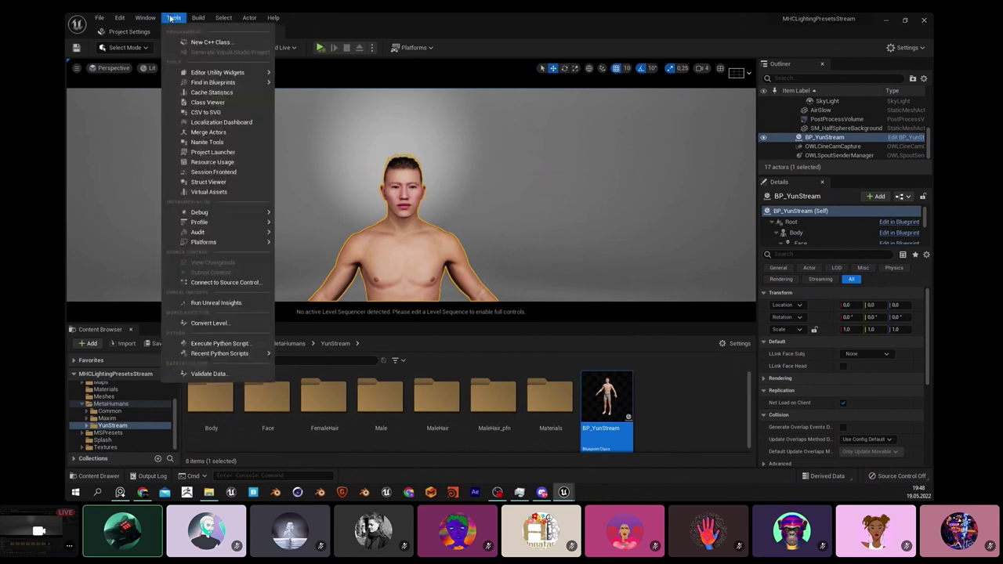
# Step: Open the Live Link window, check the Apple AR Face Tracking source and its subject, and close the window
pyautogui.moveTo(155, 17)
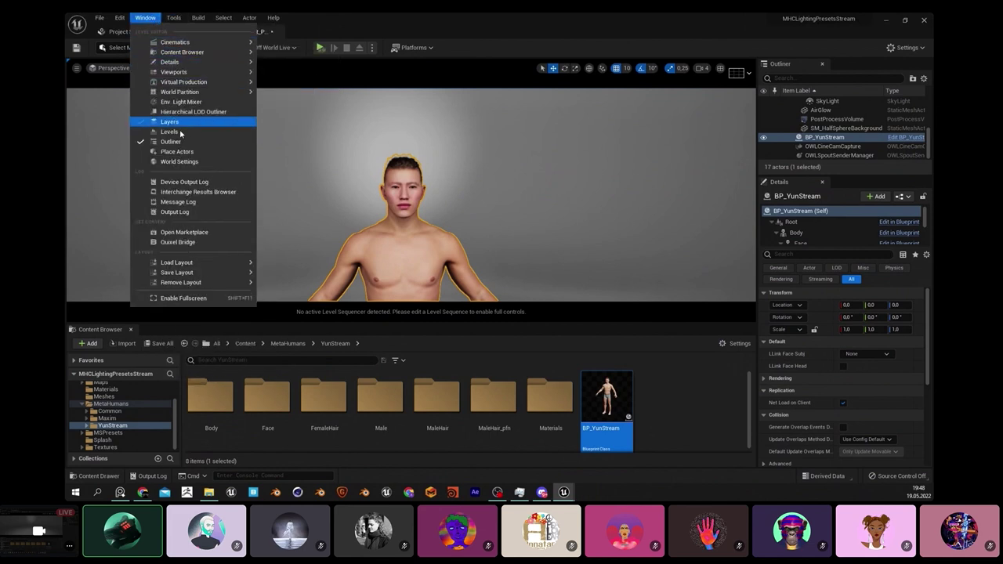
pyautogui.moveTo(157, 83)
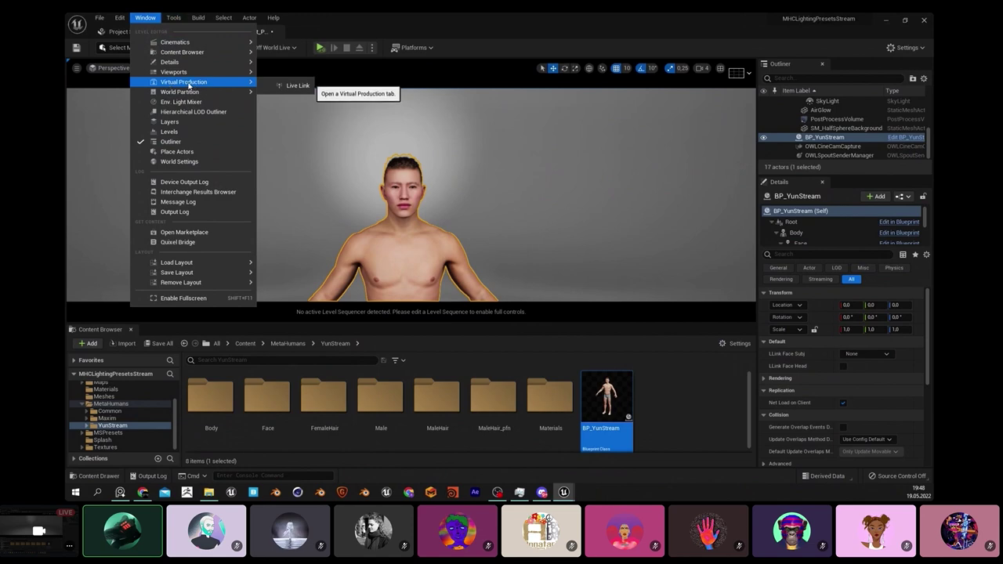
pyautogui.click(293, 87)
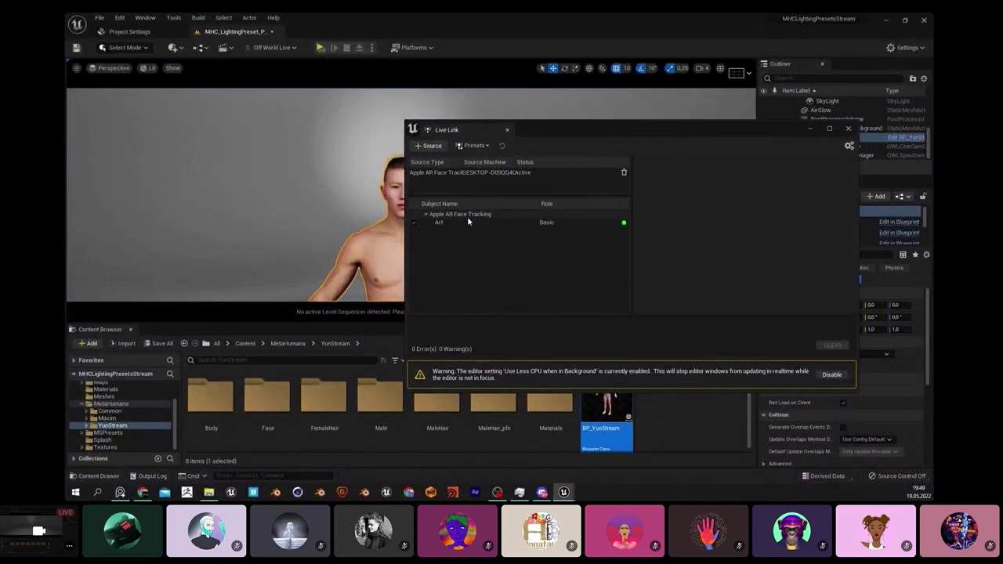
pyautogui.click(551, 222)
pyautogui.moveTo(601, 133); pyautogui.dragTo(535, 133)
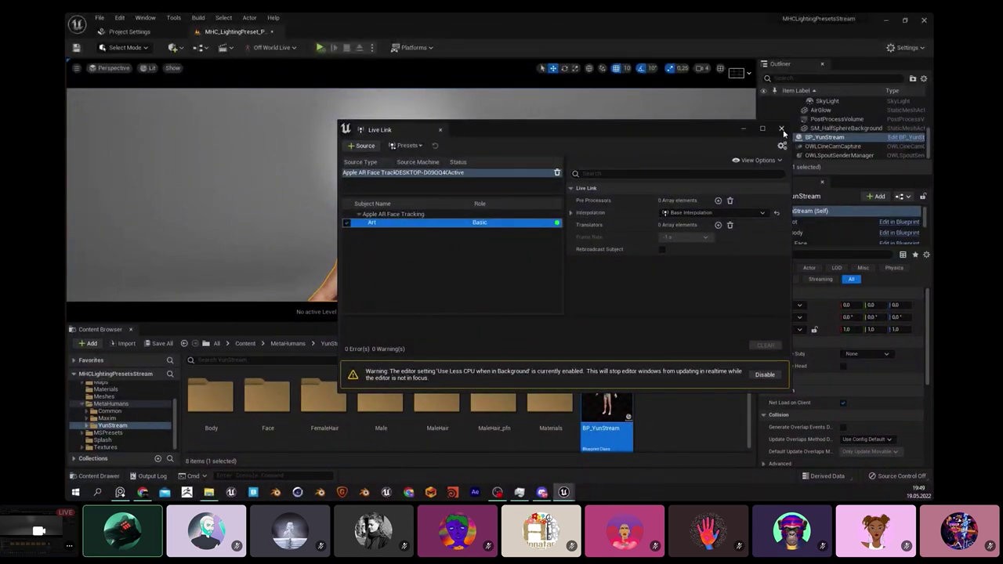
pyautogui.click(782, 129)
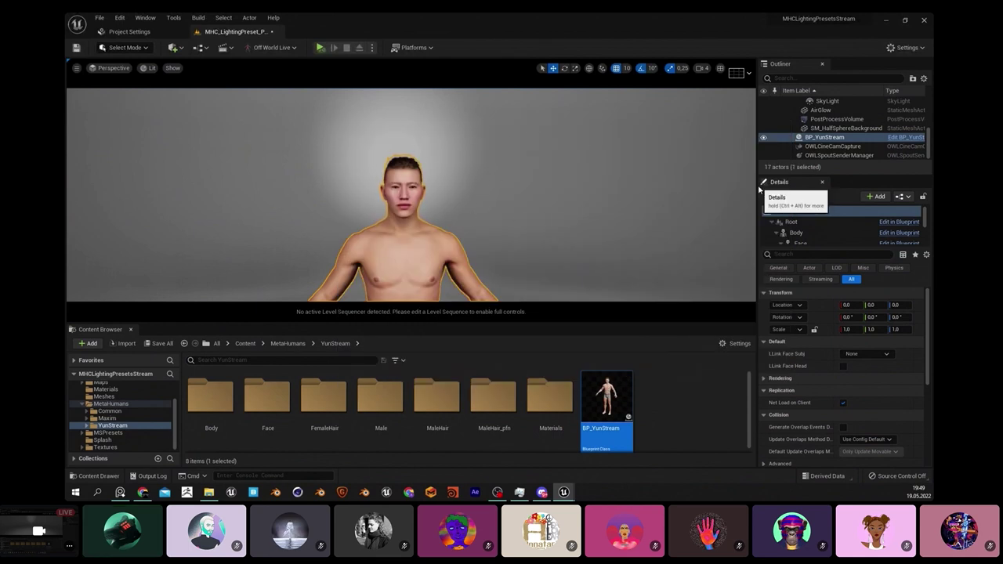
# Step: Set BP_YunStream's LLink Face Subj to Art and enable LLink Face Head in widened Details
pyautogui.moveTo(757, 186); pyautogui.dragTo(695, 186)
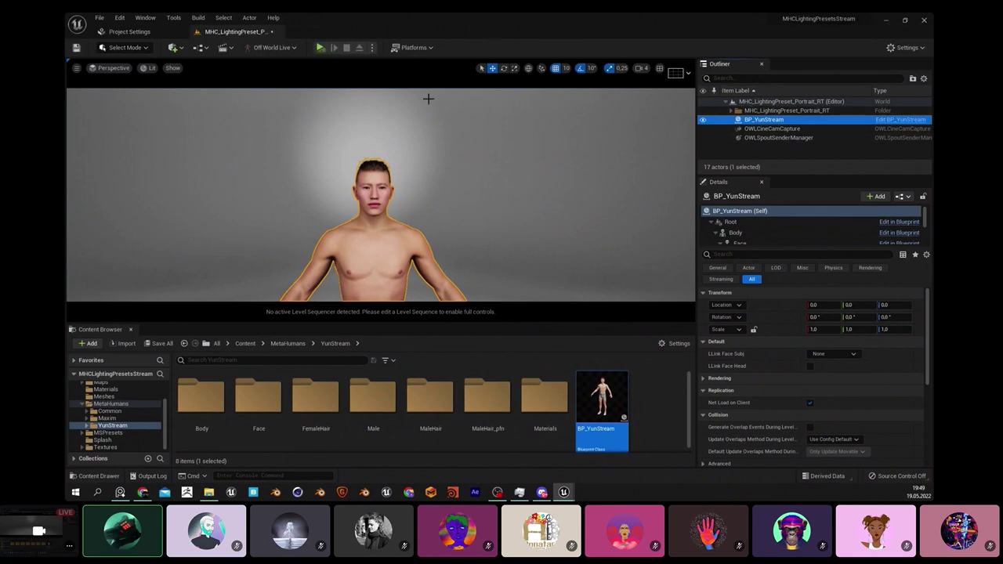
pyautogui.click(776, 138)
pyautogui.click(749, 121)
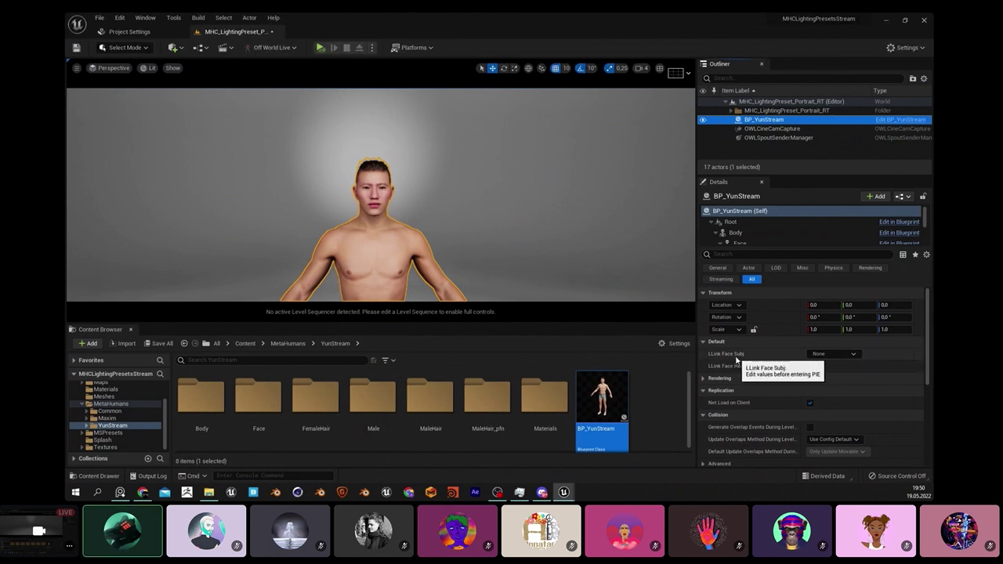
pyautogui.click(854, 354)
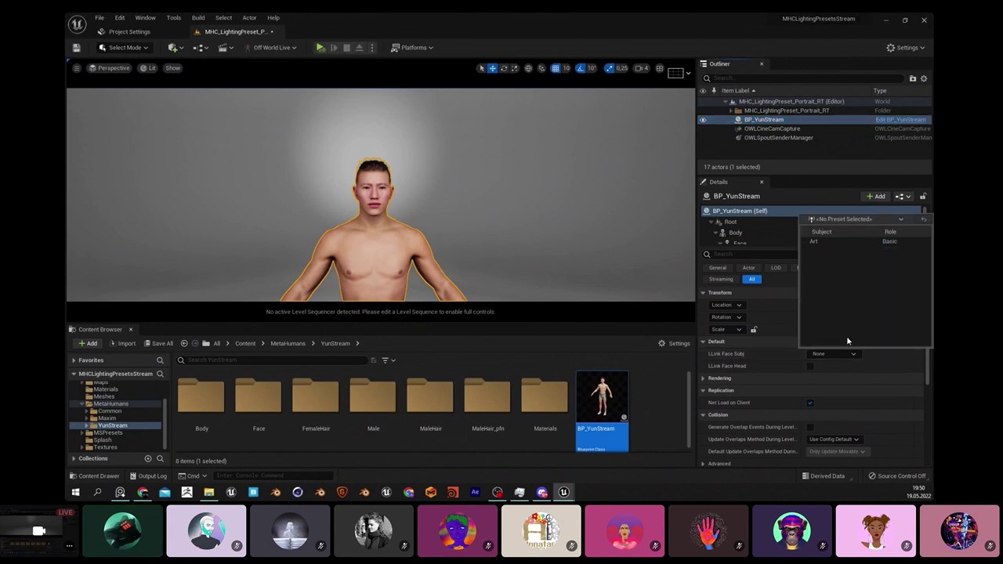
pyautogui.click(840, 242)
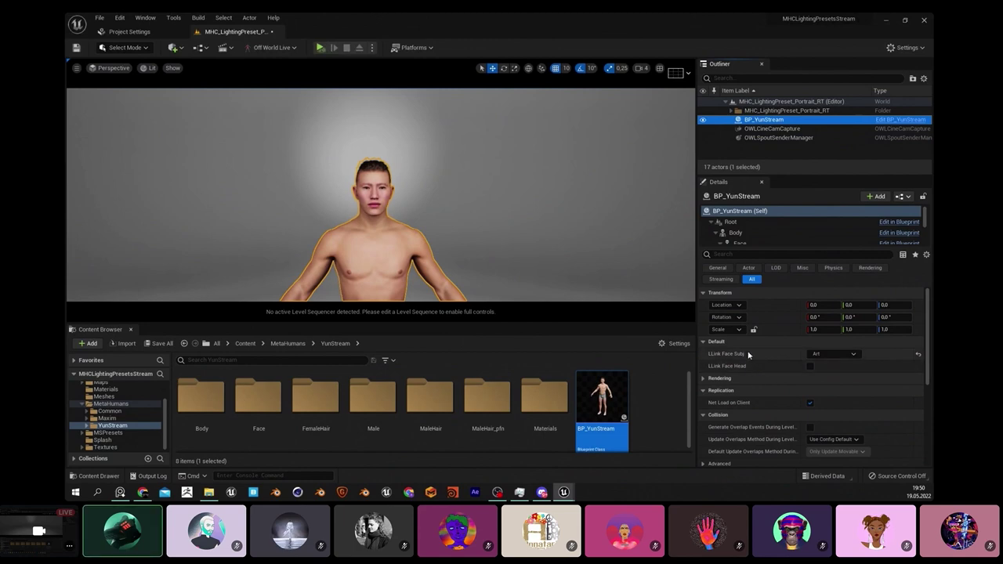
pyautogui.click(810, 367)
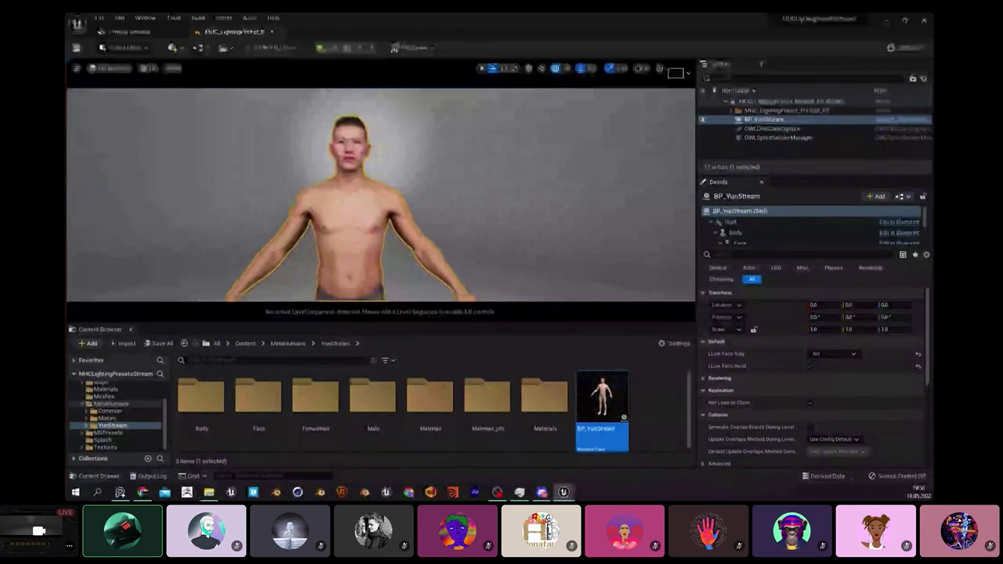
# Step: Play the level in the Selected Viewport to test the face tracking, and end the play session
pyautogui.click(373, 49)
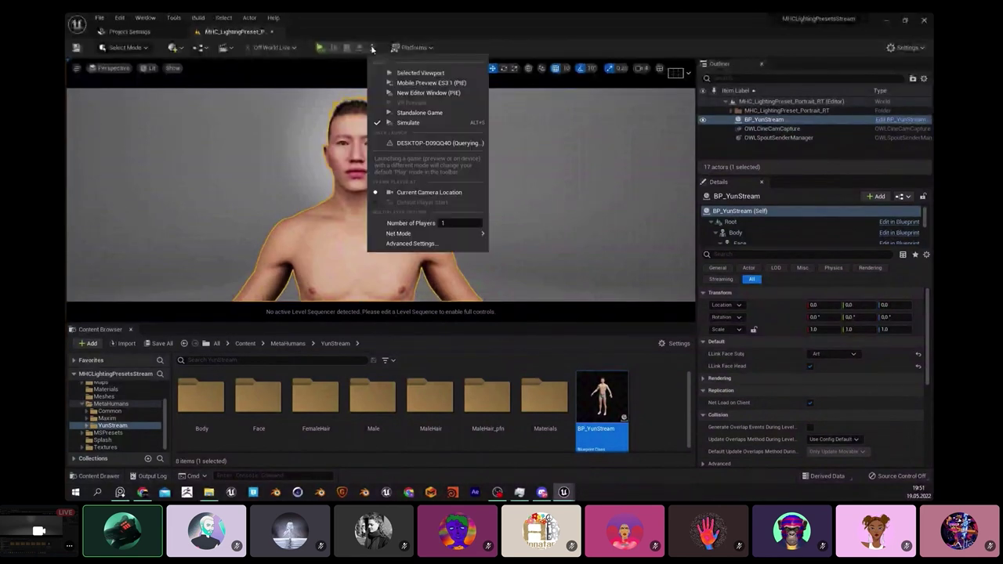
pyautogui.click(372, 47)
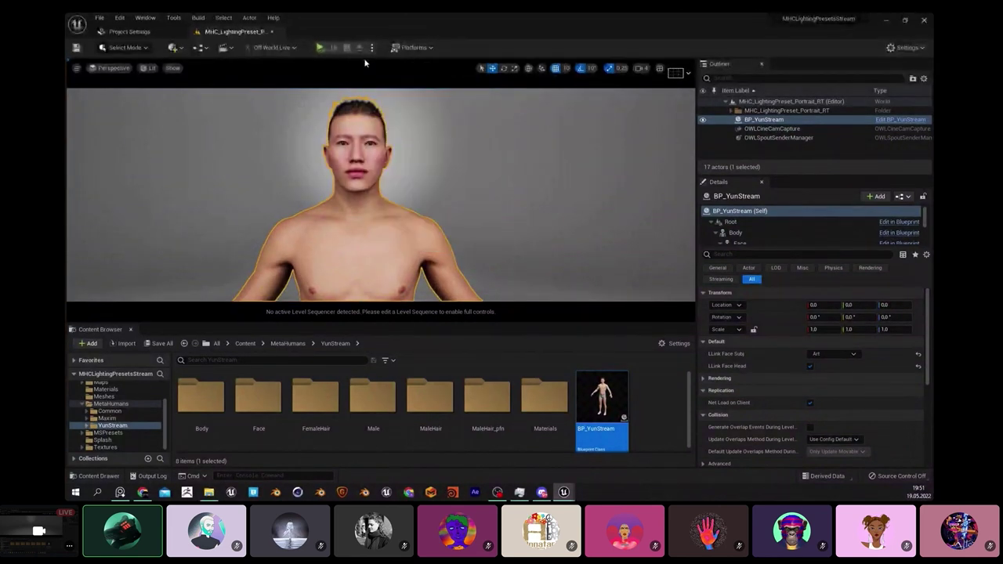
pyautogui.click(320, 49)
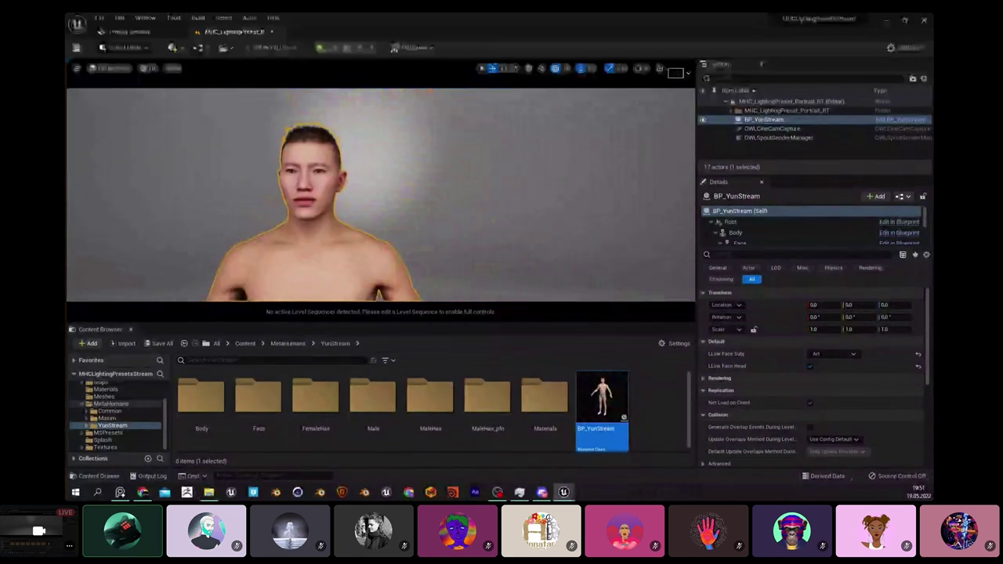
pyautogui.click(372, 47)
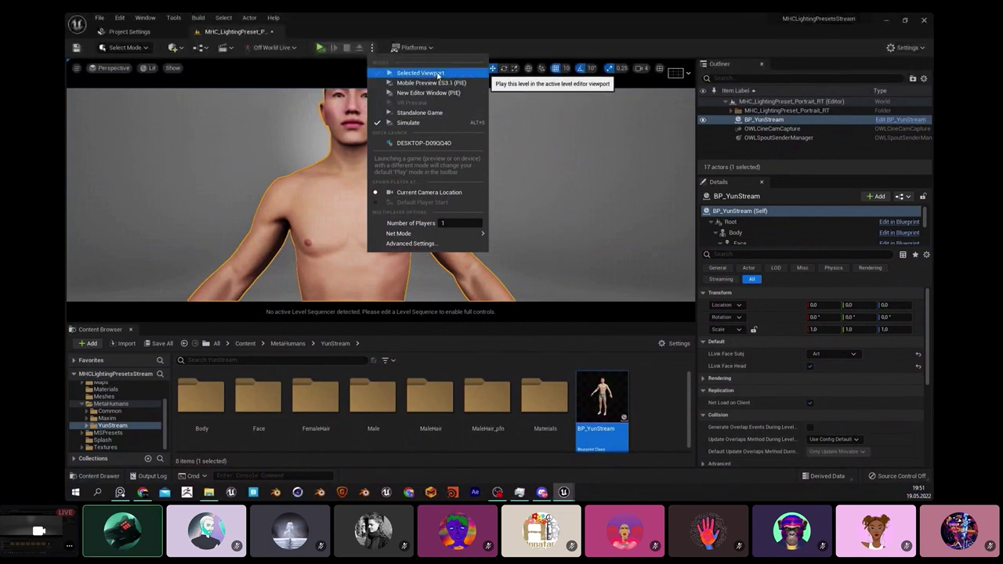
pyautogui.click(436, 76)
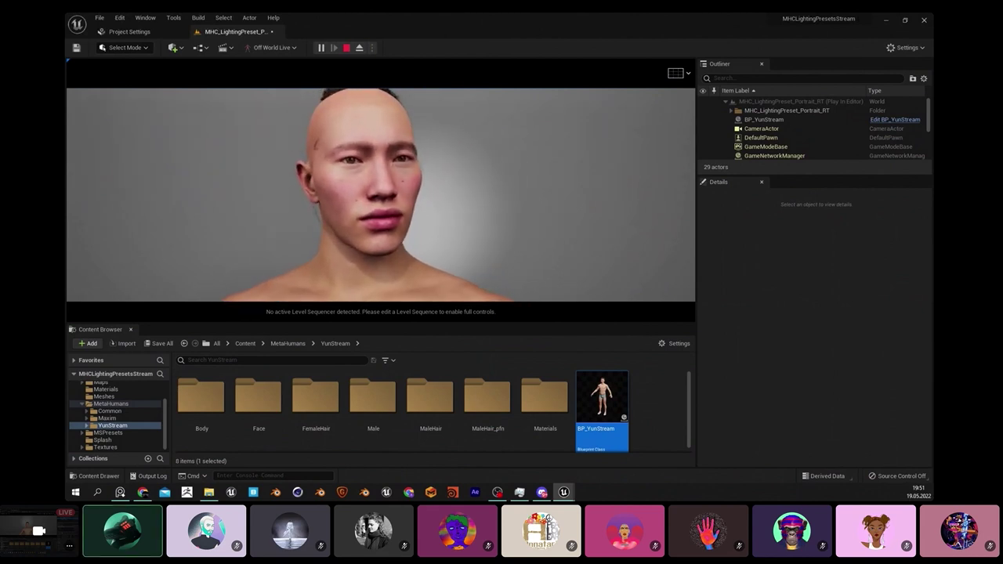
pyautogui.press('Escape')
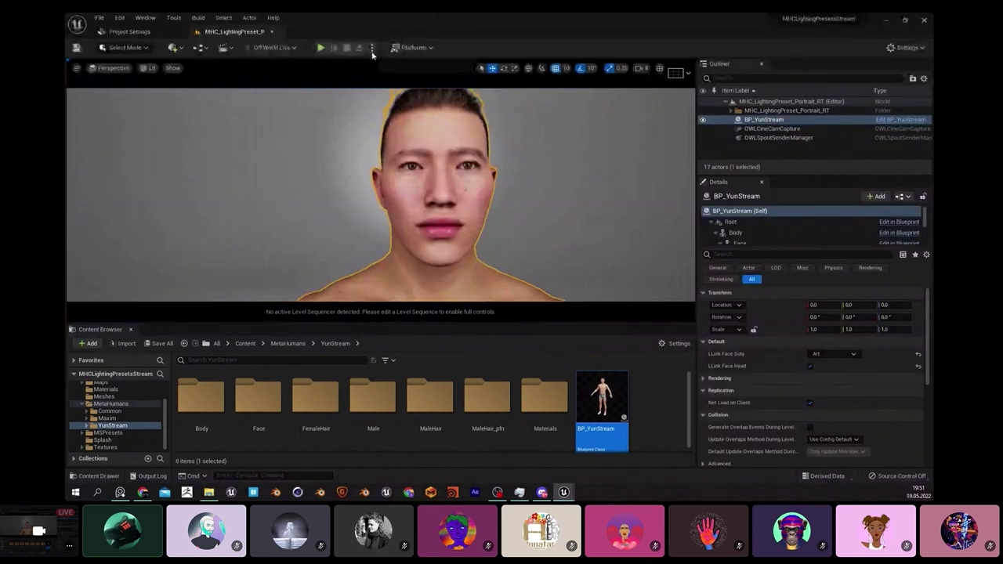
# Step: Run the level in Simulate mode, examine the MetaHuman's head and hair from far and near, and stop the simulation
pyautogui.click(372, 49)
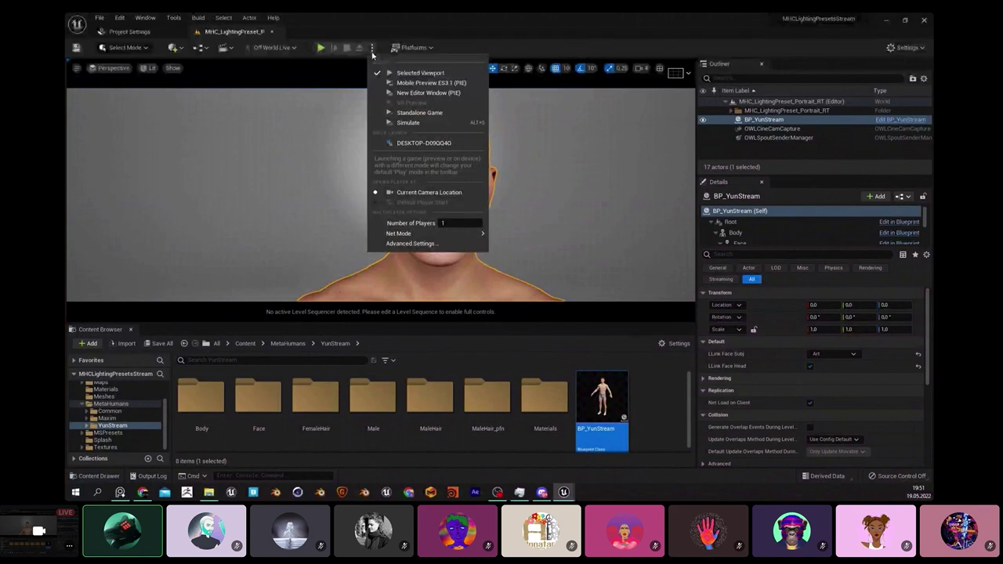
pyautogui.click(401, 124)
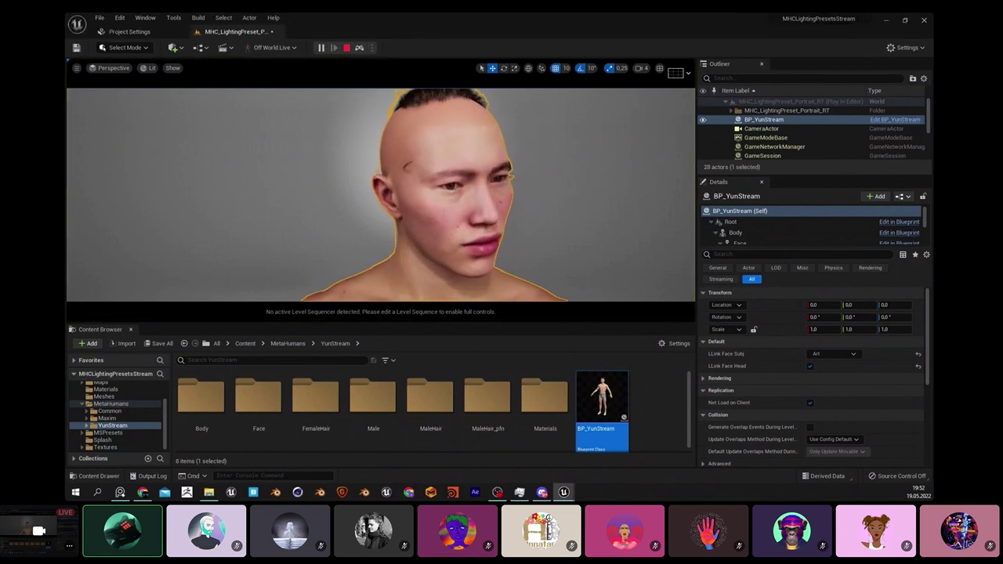
pyautogui.scroll(-5, 546, 161)
pyautogui.scroll(-8, 529, 164)
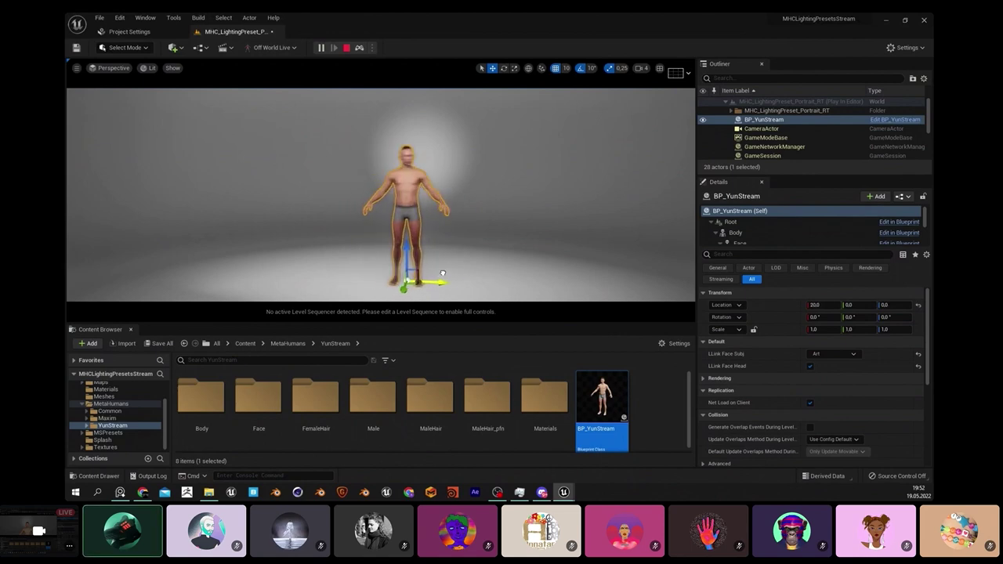
pyautogui.scroll(4, 469, 195)
pyautogui.scroll(8, 469, 195)
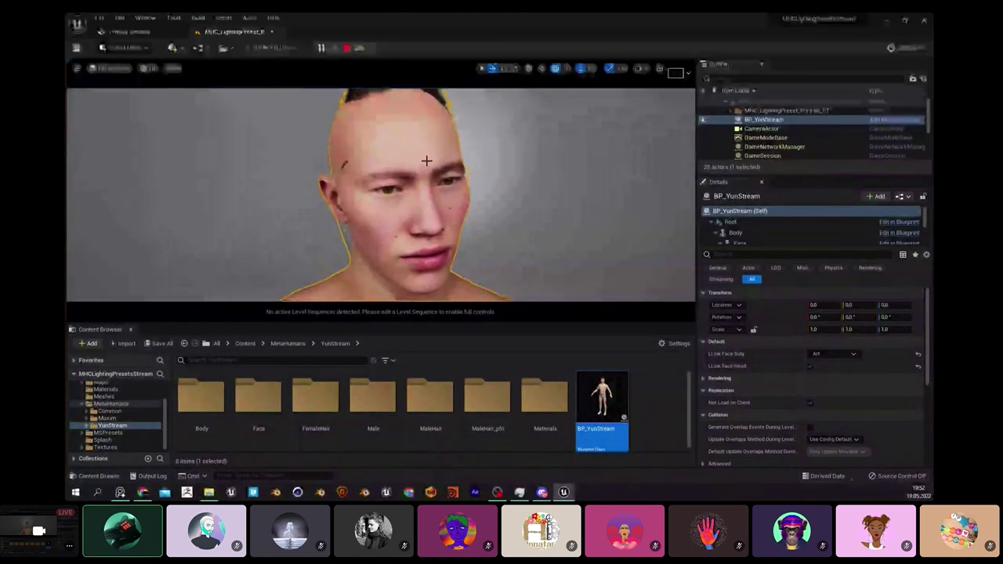
pyautogui.click(347, 47)
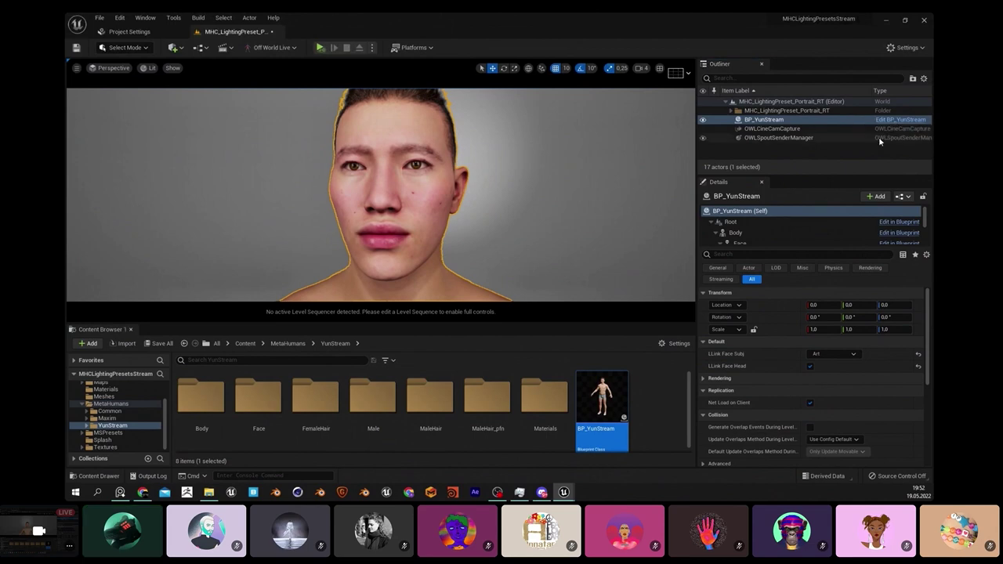
# Step: Open the BP_YunStream blueprint for editing in a maximized window and look over its Event Graph
pyautogui.moveTo(235, 29)
pyautogui.mouseDown()
pyautogui.moveTo(427, 22)
pyautogui.moveTo(426, 31)
pyautogui.mouseUp()
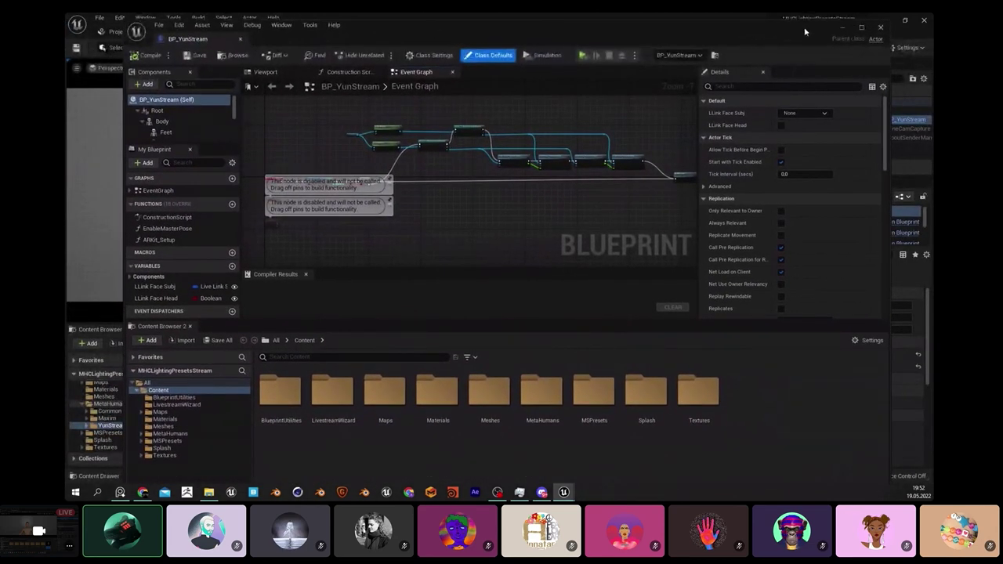
pyautogui.click(862, 29)
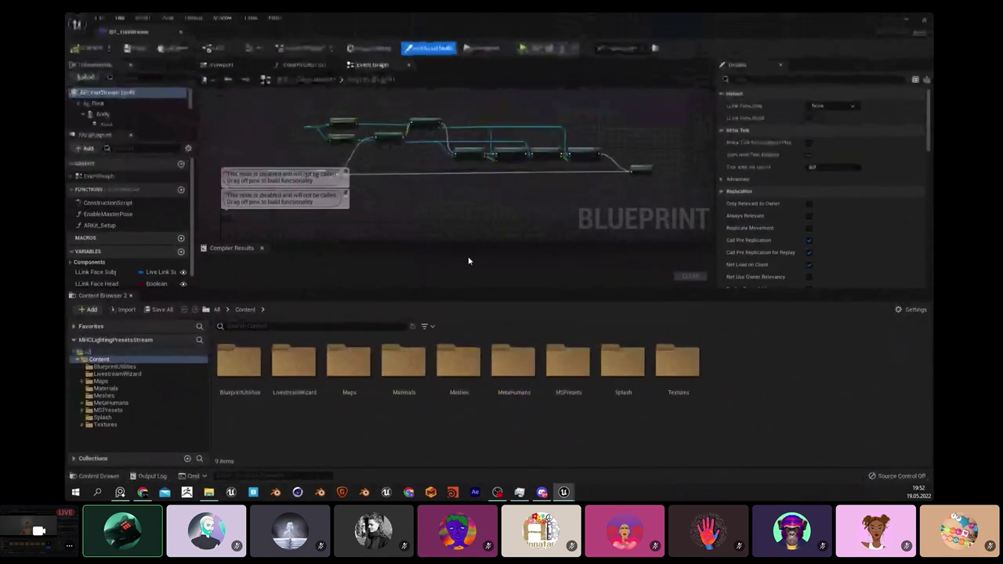
pyautogui.scroll(2, 419, 196)
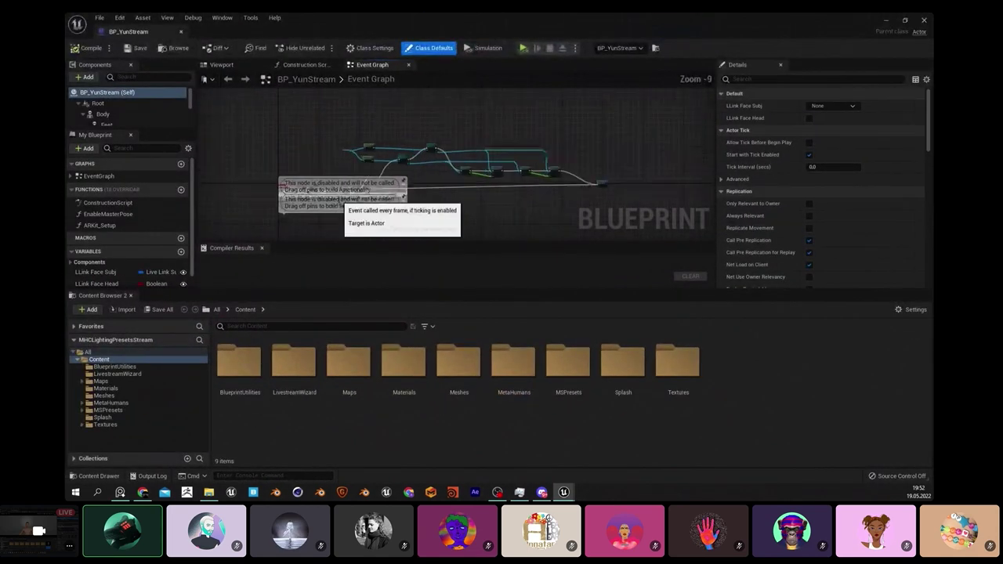
pyautogui.scroll(3, 468, 195)
pyautogui.scroll(-2, 510, 195)
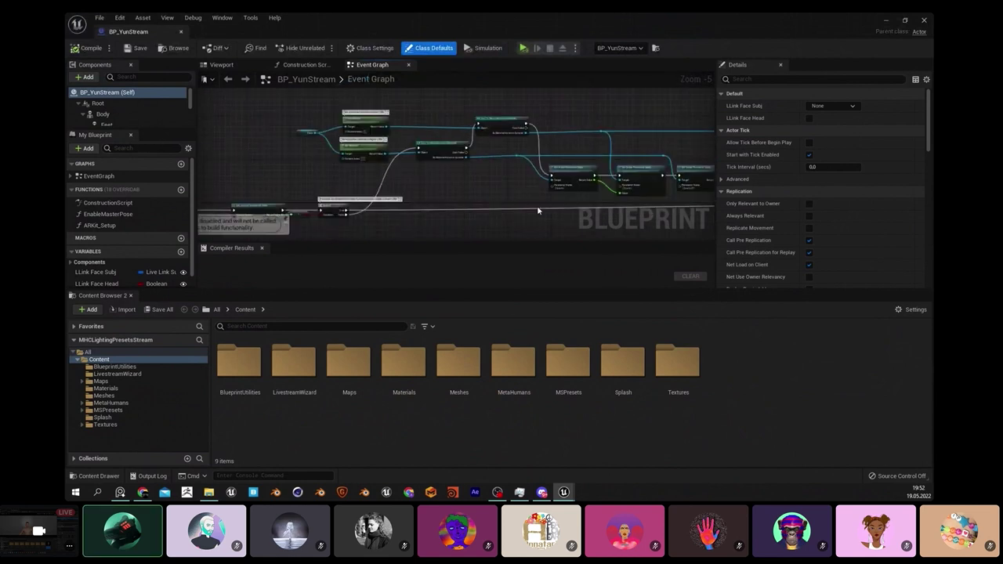
# Step: Enlarge the blueprint's component list, show the character's head in the preview viewport, and select the Face component
pyautogui.moveTo(167, 128); pyautogui.dragTo(167, 186)
pyautogui.click(102, 116)
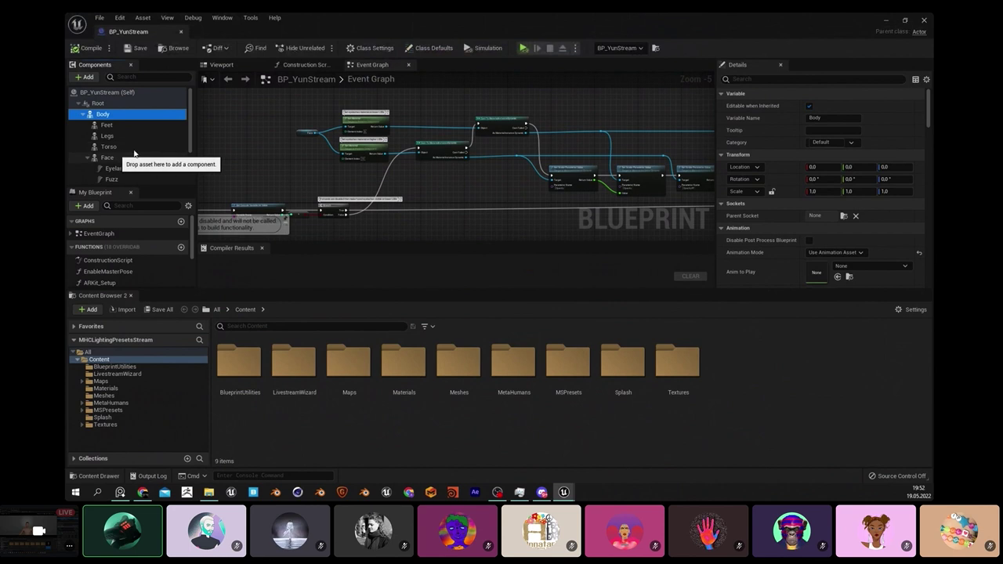
pyautogui.click(222, 65)
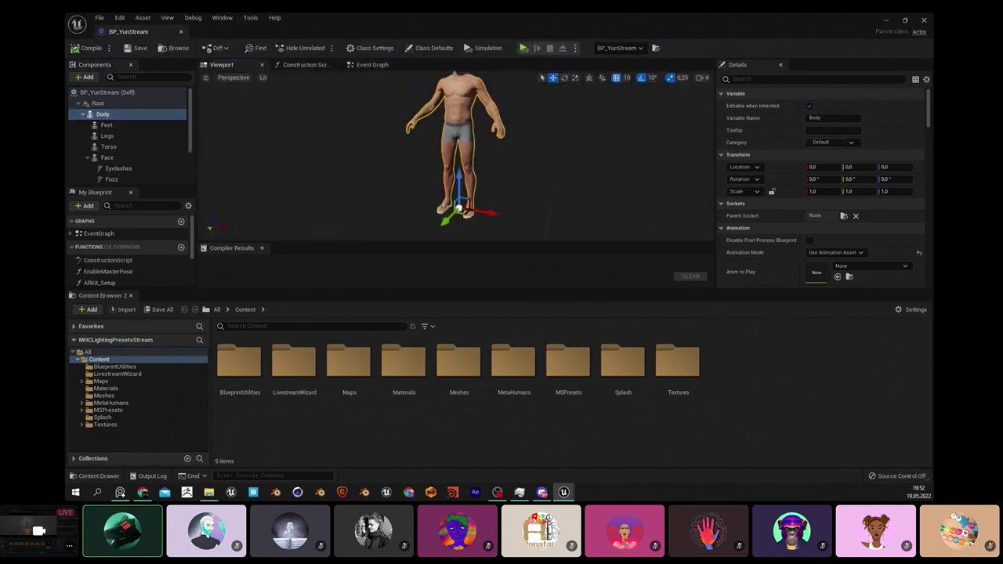
pyautogui.press('f')
pyautogui.moveTo(607, 97); pyautogui.dragTo(607, 96, button='right')
pyautogui.click(135, 110)
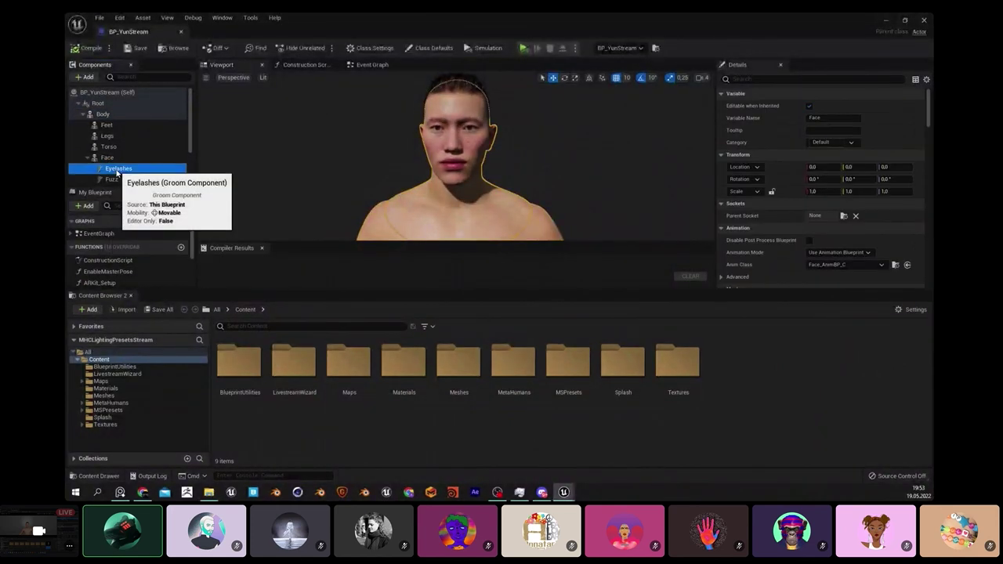
# Step: Set the Eyelashes component's groom Binding Asset to Eyelashes_S_Thin_m_med_nrw_head_skmesh_Face_Archetype_Binding
pyautogui.click(119, 168)
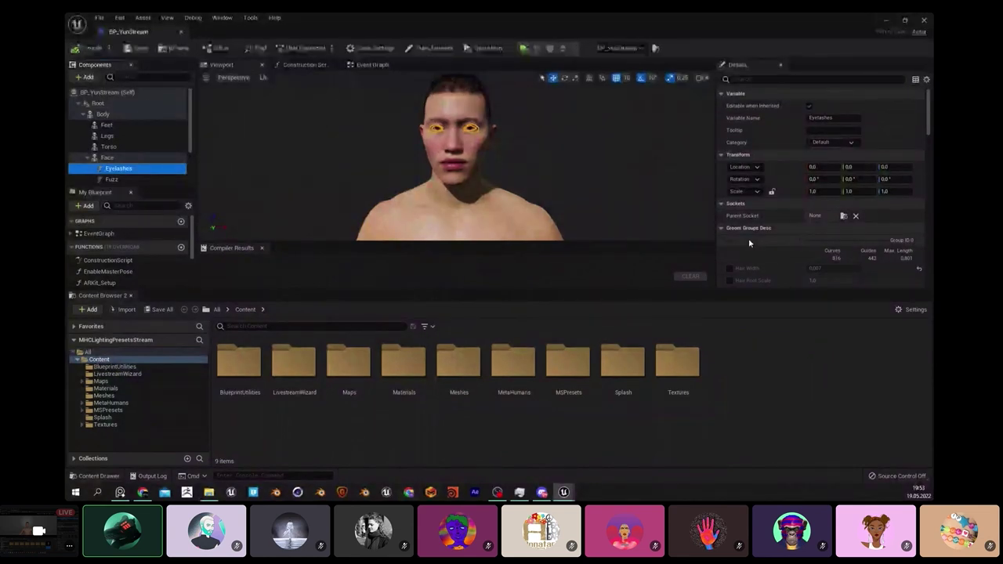
pyautogui.scroll(-10, 749, 243)
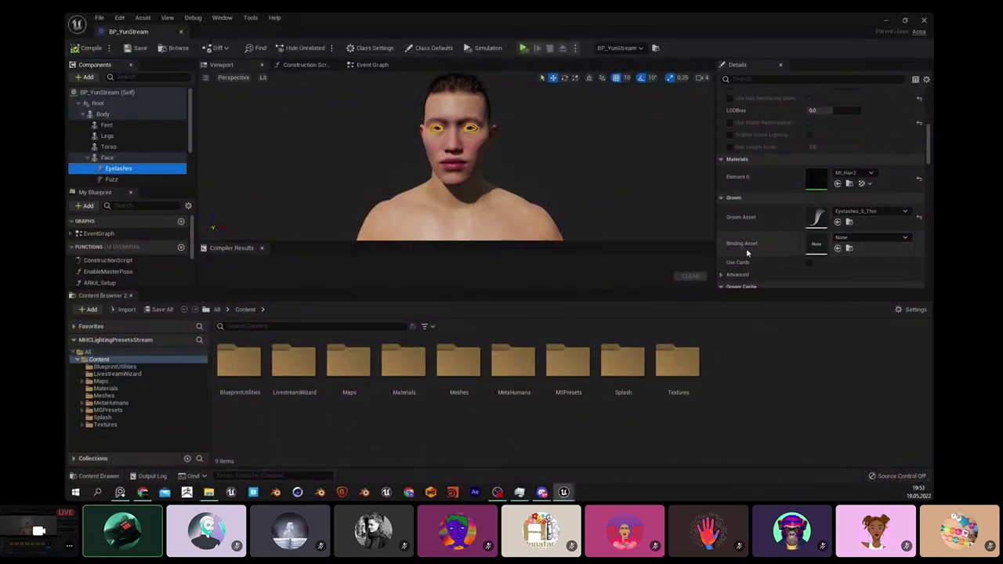
pyautogui.click(854, 239)
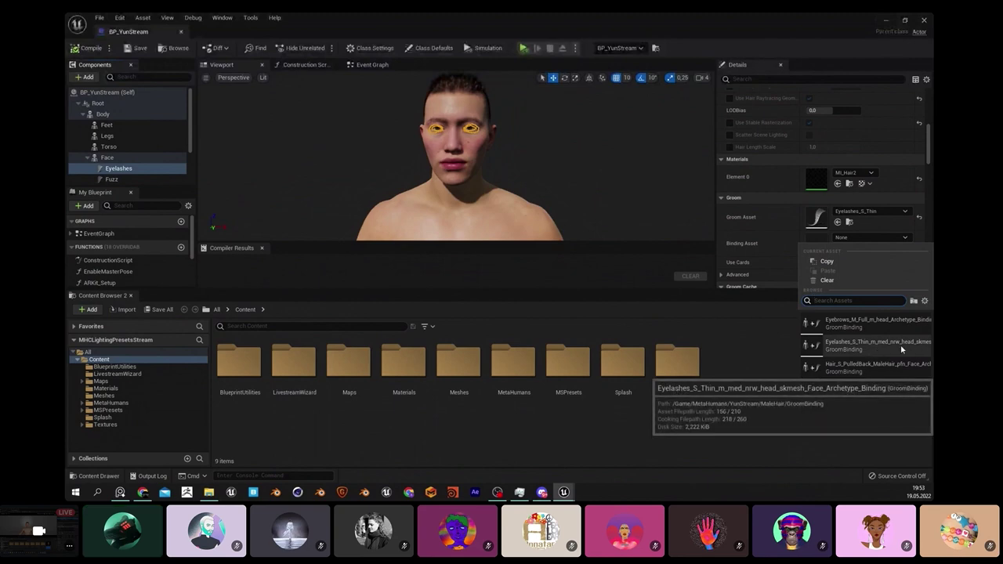
pyautogui.click(878, 345)
# Step: Set the Fuzz component's groom Binding Asset to the Peachfuzz_M_Thin_f_head_Archetype binding
pyautogui.click(111, 179)
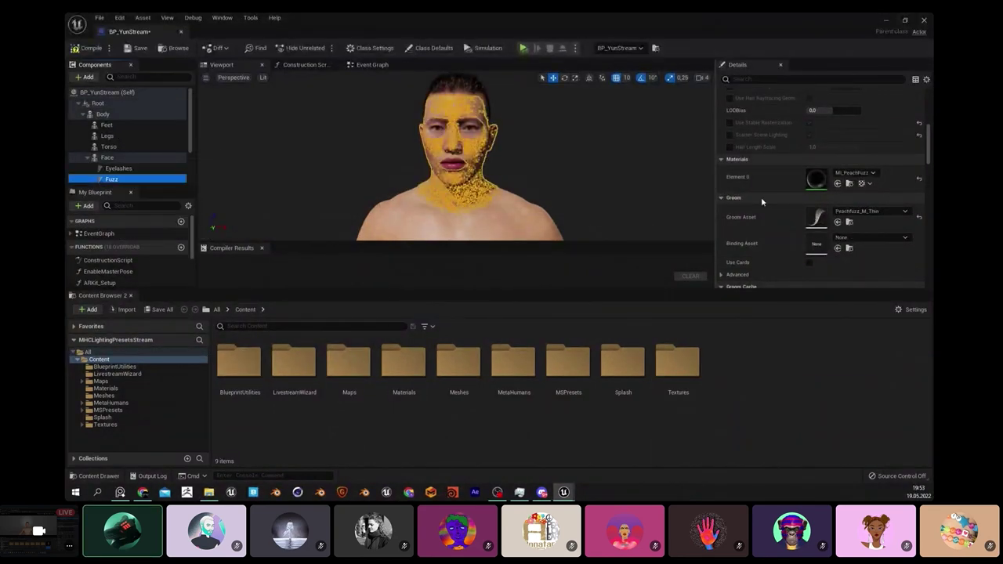
pyautogui.click(870, 237)
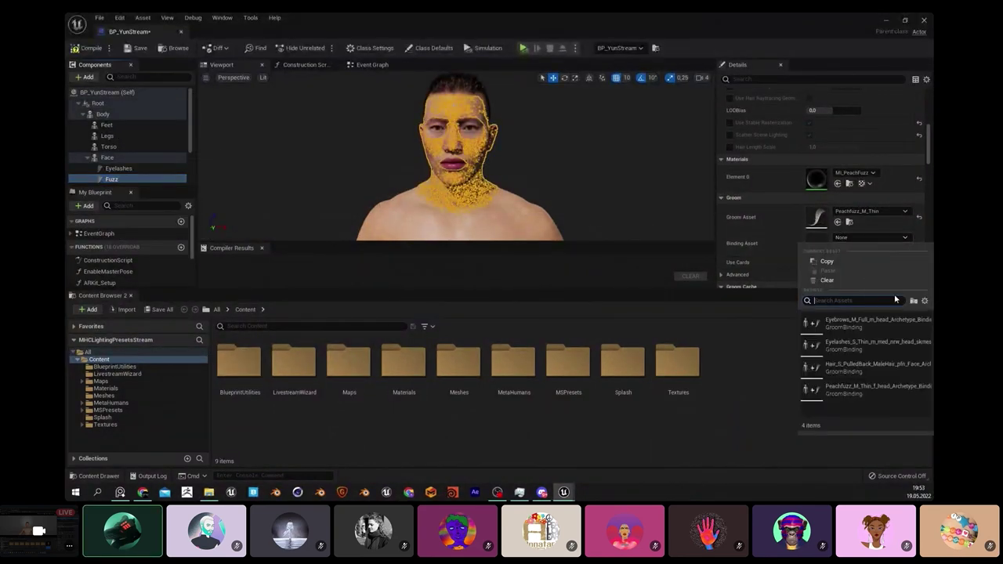
pyautogui.click(862, 389)
pyautogui.click(112, 179)
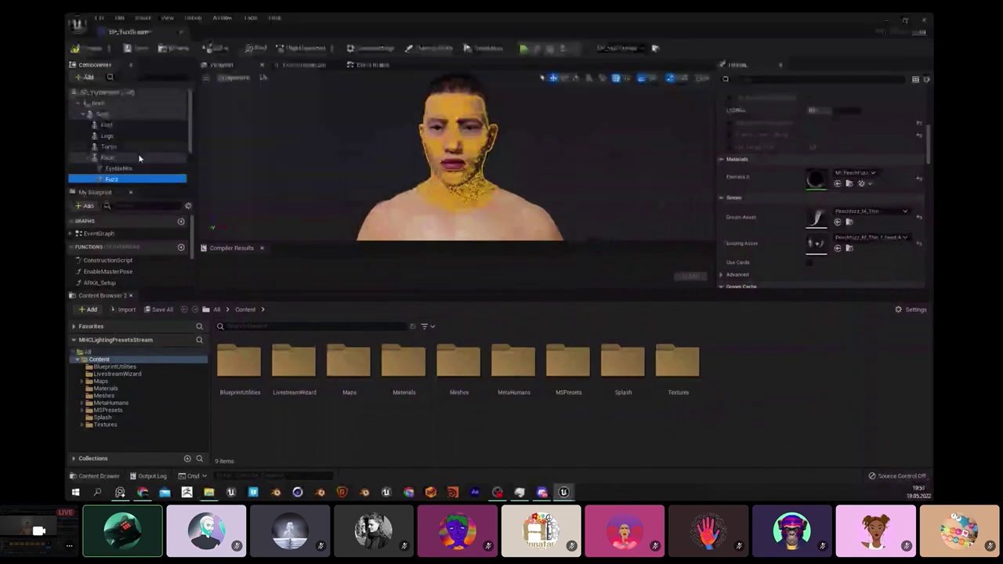
# Step: Select the Eyebrows component and check its groom Binding Asset
pyautogui.scroll(-1, 139, 161)
pyautogui.scroll(-2, 133, 176)
pyautogui.click(119, 135)
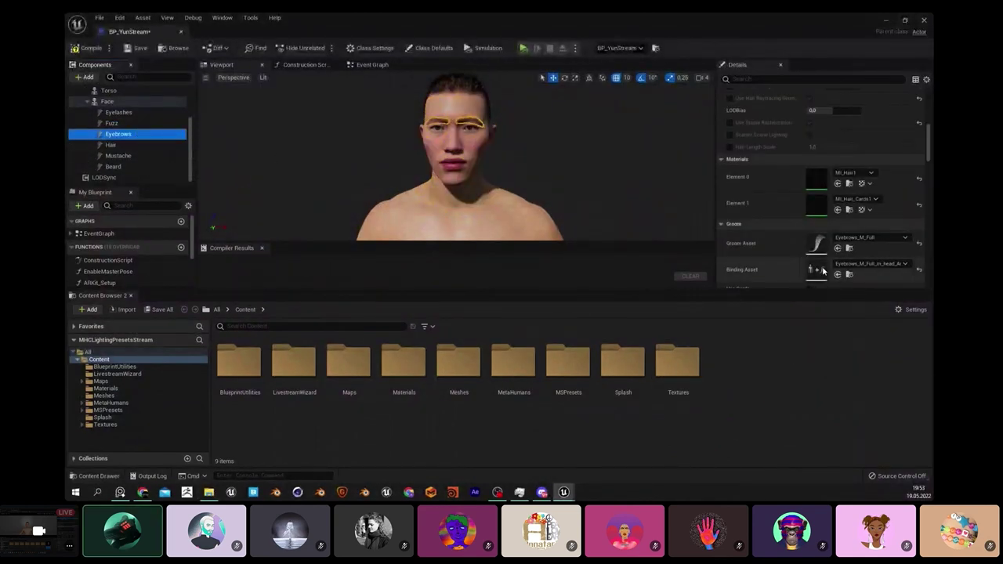
# Step: Set the Hair component's groom Binding Asset to the Hair_S_PulledBack_MaleHair_pfn_Face_Archetype binding
pyautogui.scroll(-1, 873, 267)
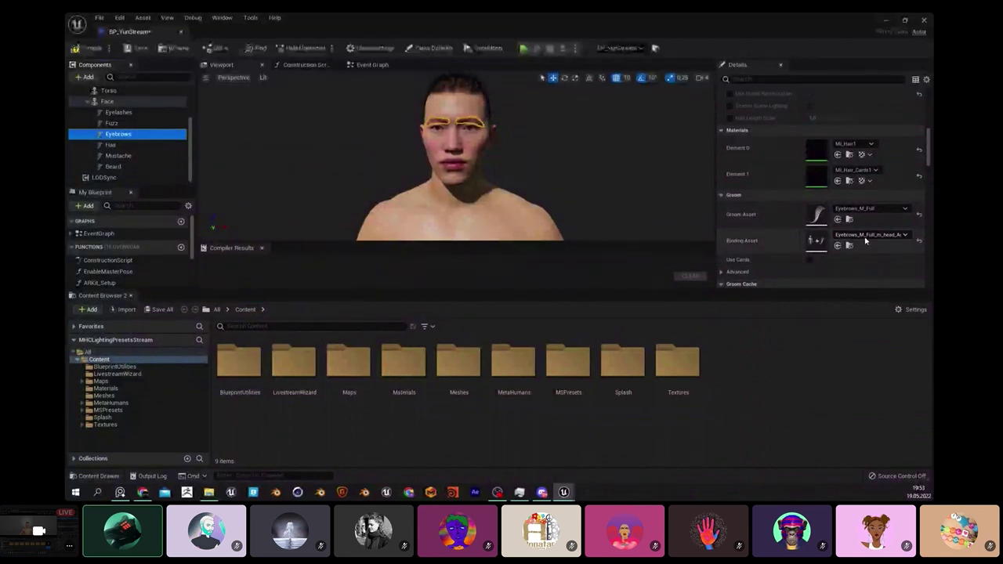
pyautogui.click(134, 145)
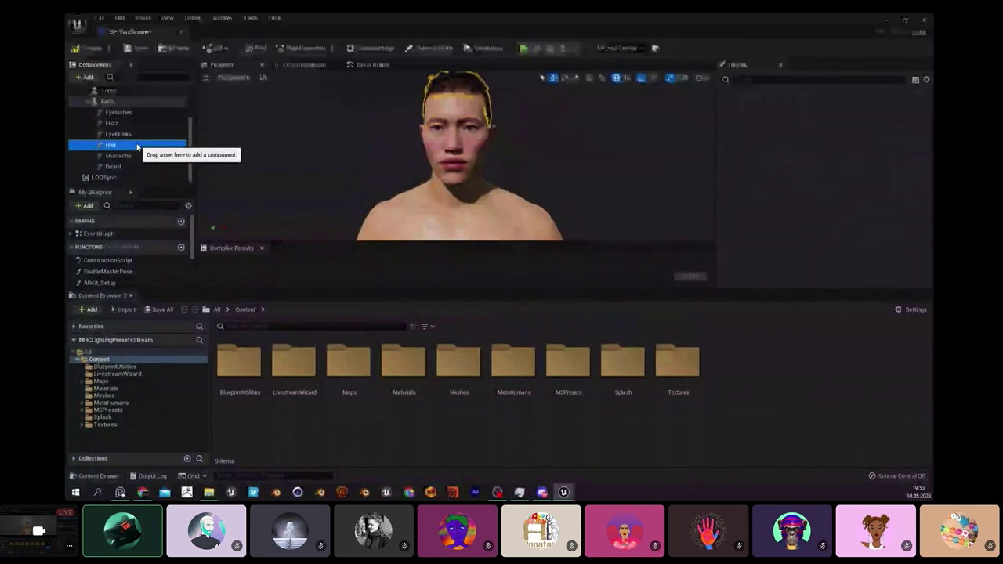
pyautogui.scroll(-6, 757, 210)
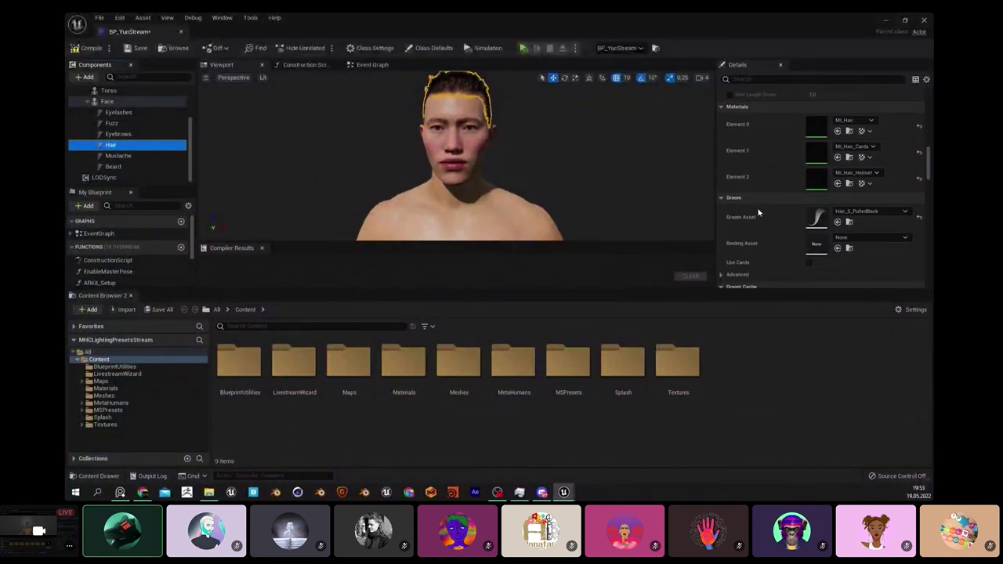
pyautogui.click(878, 209)
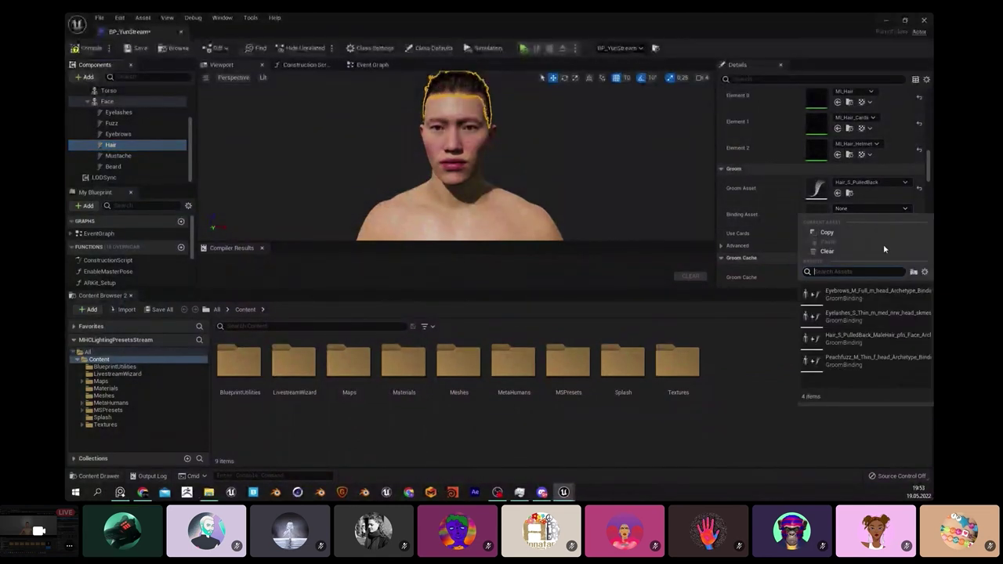
pyautogui.click(876, 337)
# Step: Check the groom and binding assets of the Mustache and Beard components
pyautogui.click(118, 156)
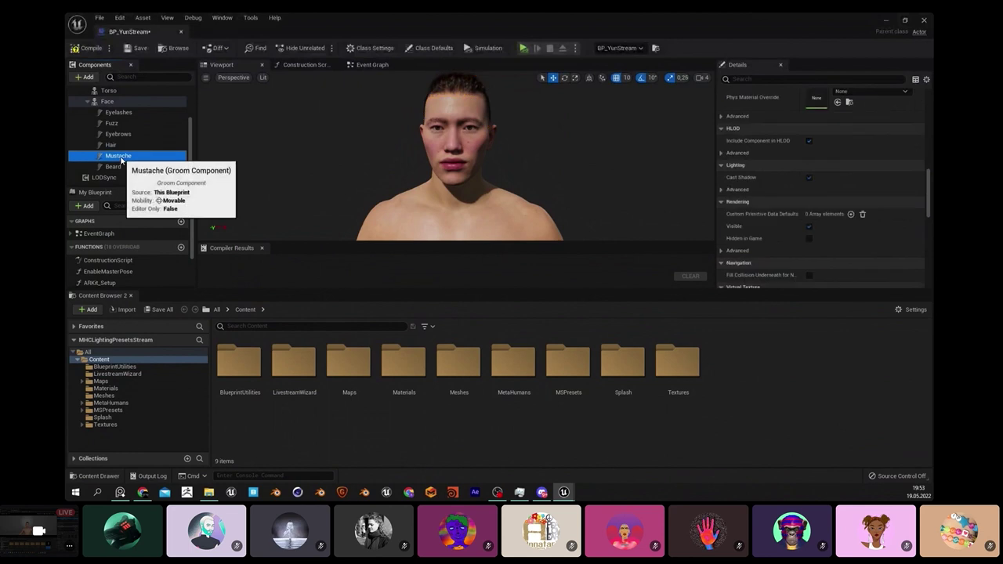
pyautogui.scroll(-6, 837, 217)
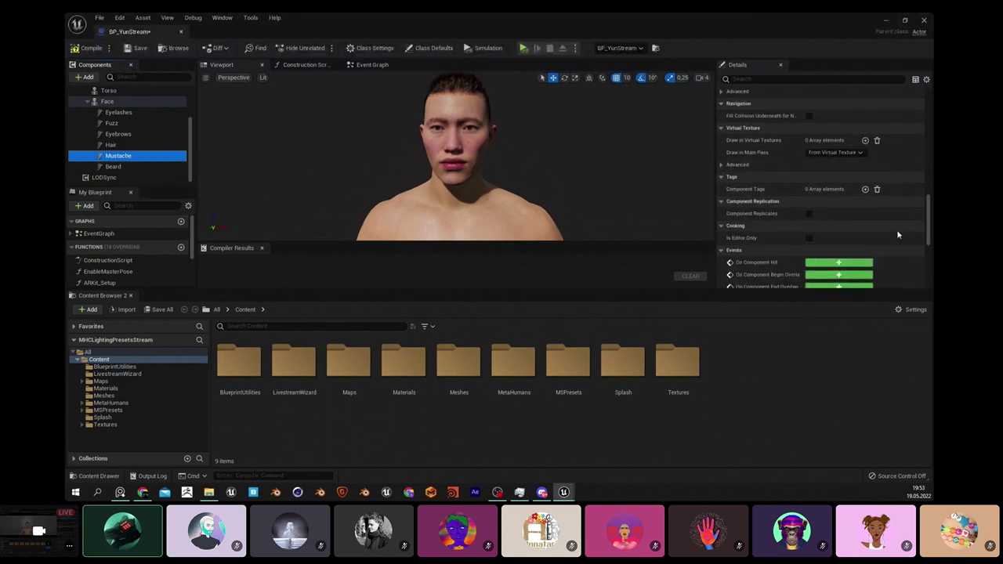
pyautogui.scroll(-2, 898, 227)
pyautogui.scroll(6, 898, 226)
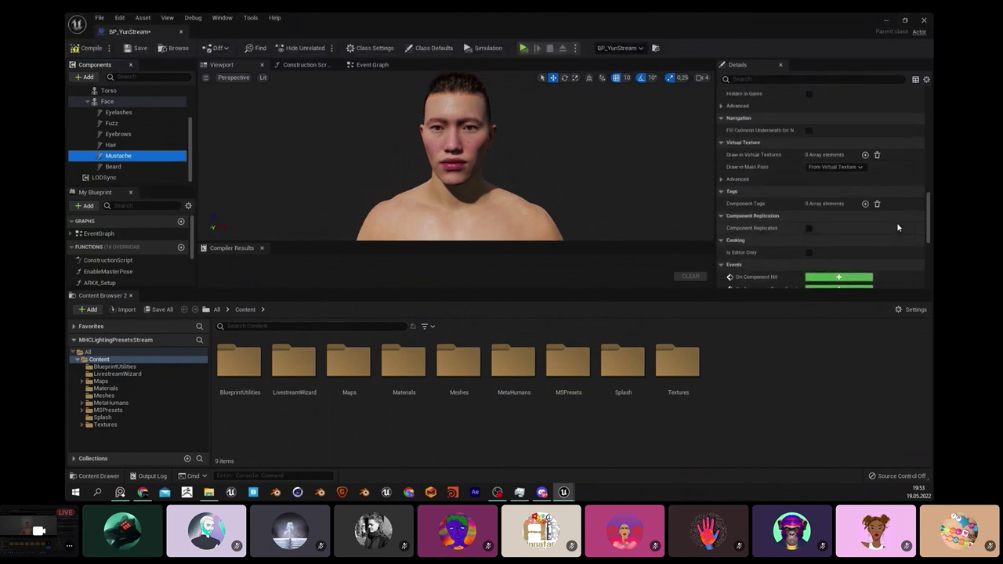
pyautogui.scroll(6, 903, 225)
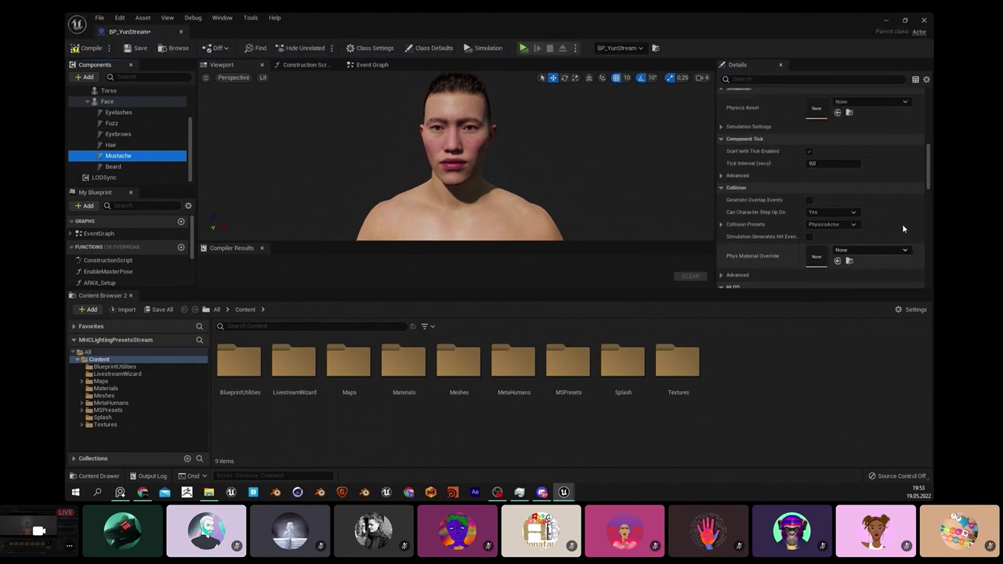
pyautogui.scroll(4, 901, 223)
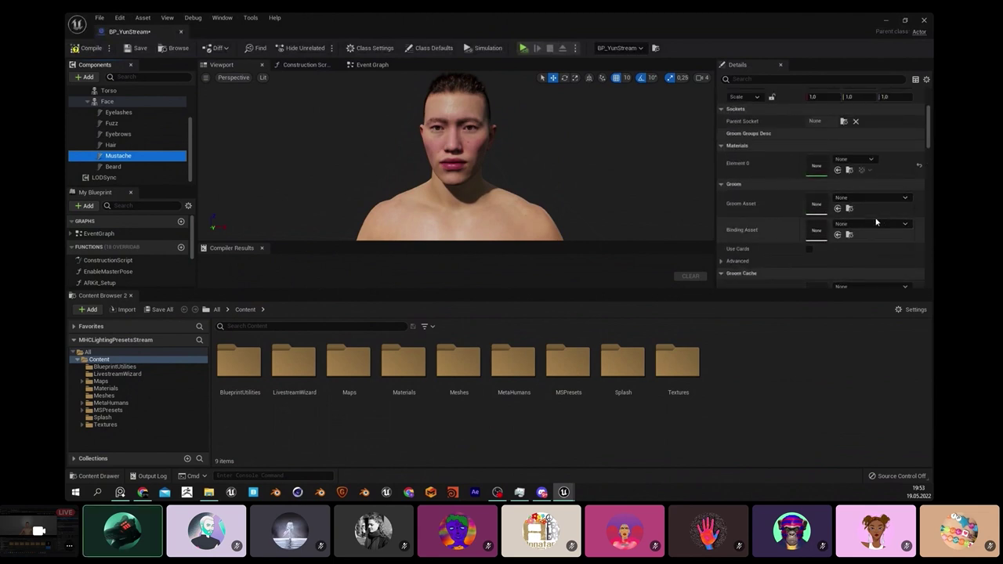
pyautogui.click(148, 169)
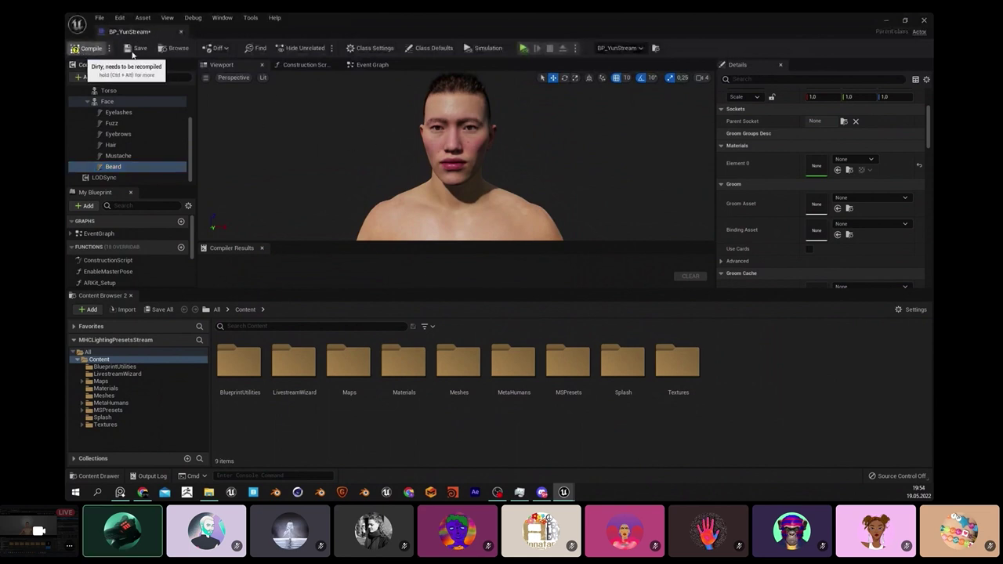
# Step: Compile and save the BP_YunStream blueprint, close its editor, and reopen it from the actor in the level
pyautogui.click(180, 34)
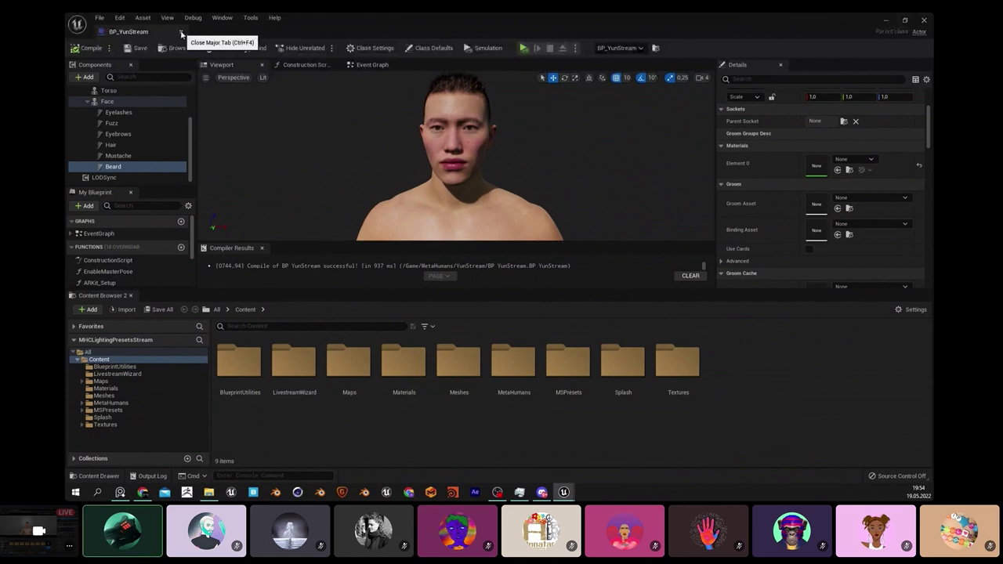
pyautogui.click(181, 34)
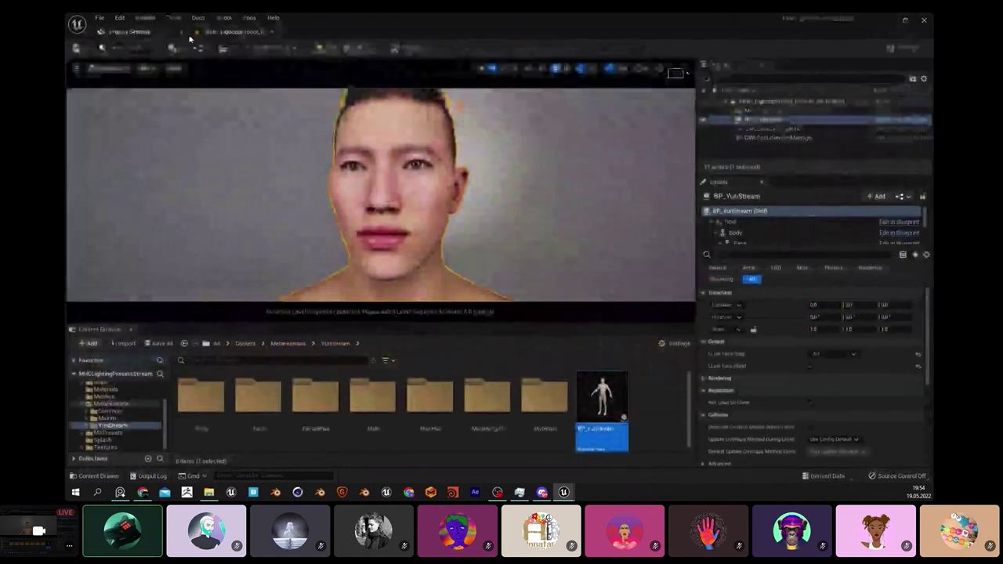
pyautogui.click(895, 121)
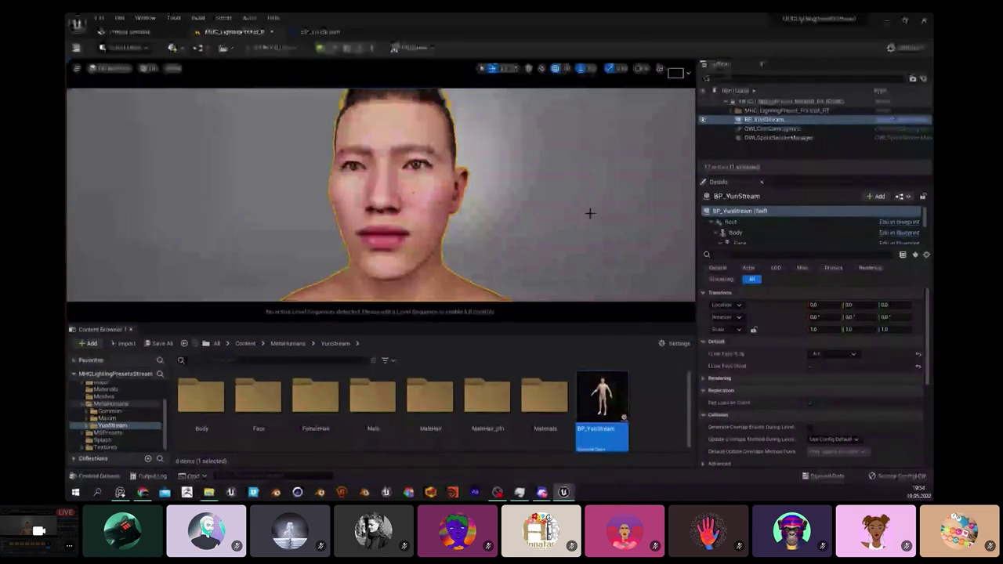
# Step: Play the level to check how the grooms follow the face capture, and stop the session
pyautogui.click(320, 48)
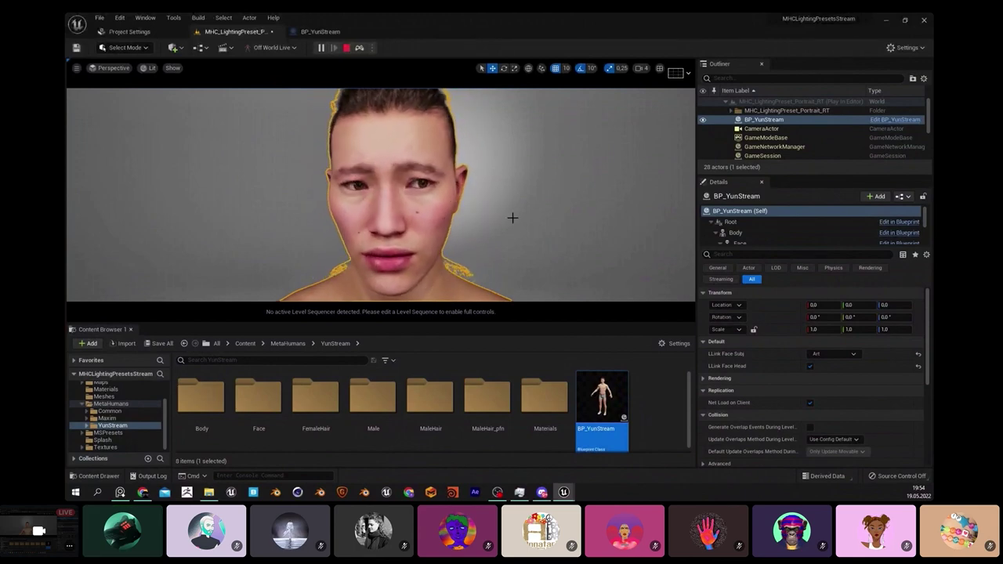
pyautogui.click(349, 49)
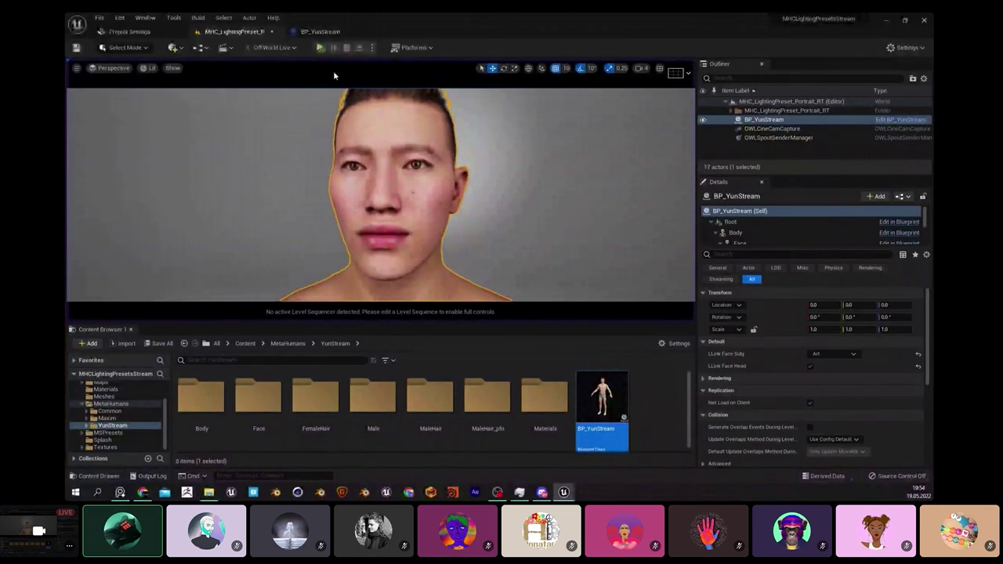
# Step: Return to the BP_YunStream blueprint and check which groom binding the Fuzz component uses
pyautogui.click(305, 32)
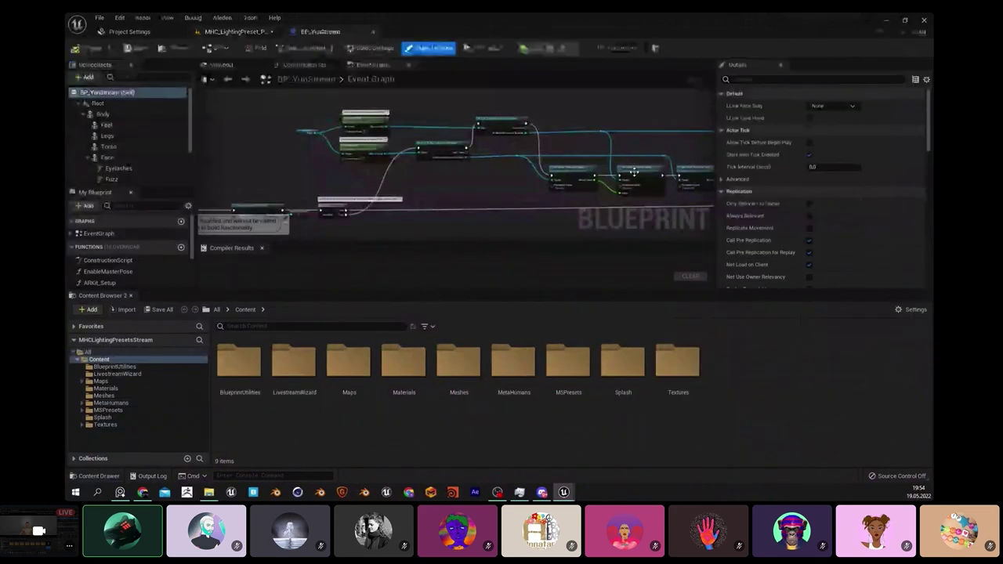
pyautogui.click(112, 150)
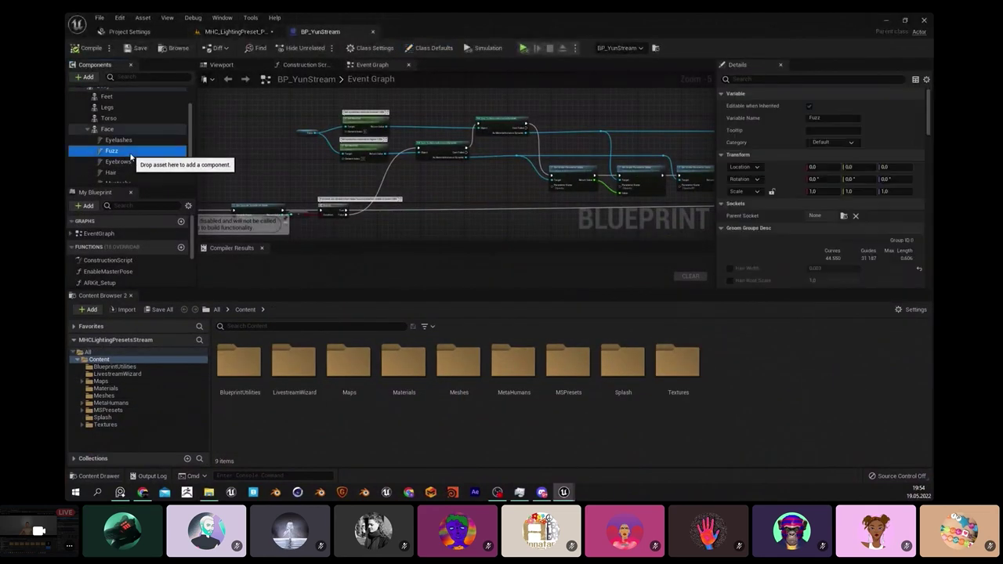
pyautogui.scroll(-2, 756, 223)
pyautogui.scroll(-5, 755, 222)
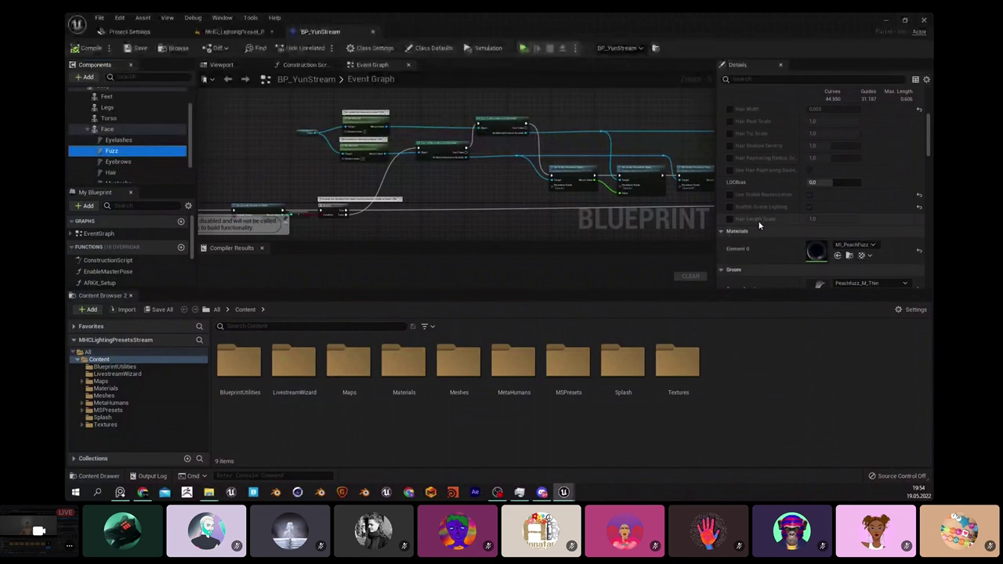
pyautogui.click(892, 252)
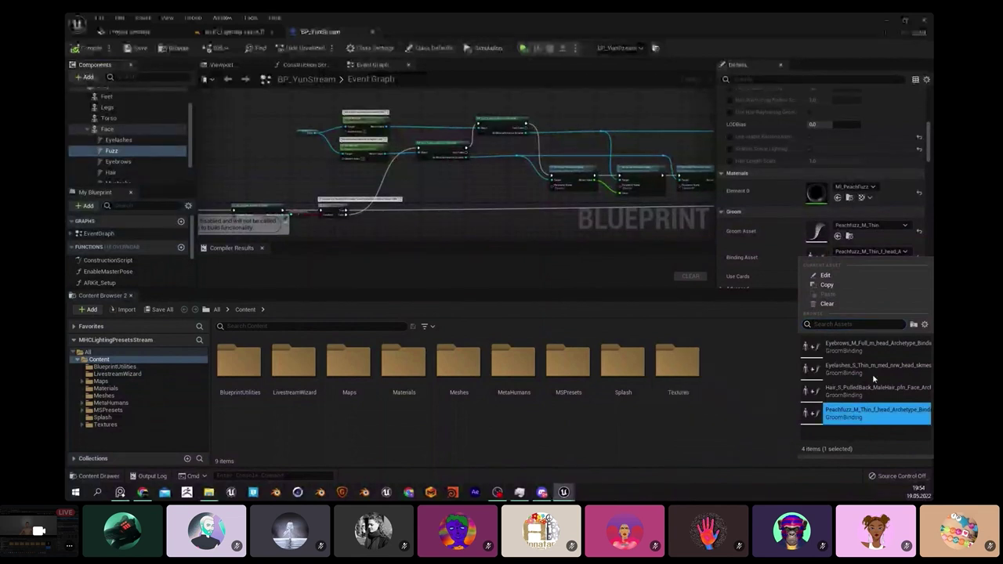
pyautogui.click(752, 344)
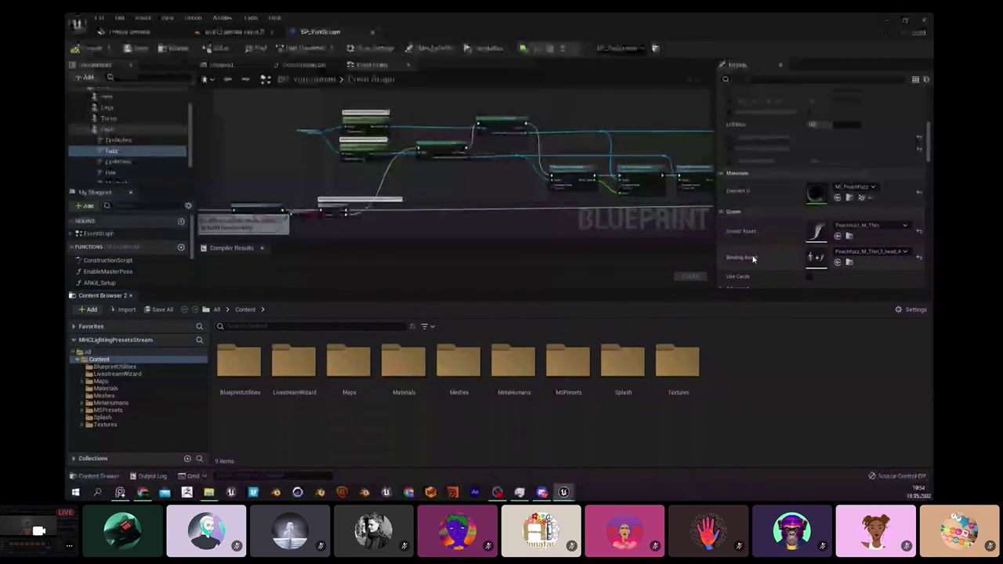
# Step: Recompile BP_YunStream and play the level to inspect the hair on the moving head, and stop the session
pyautogui.click(91, 49)
pyautogui.click(246, 32)
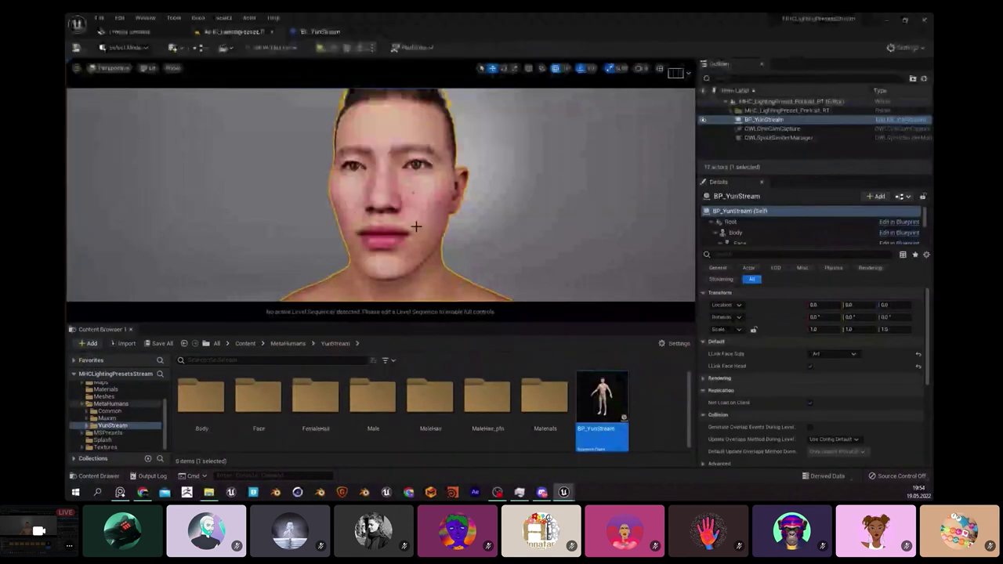
pyautogui.click(319, 47)
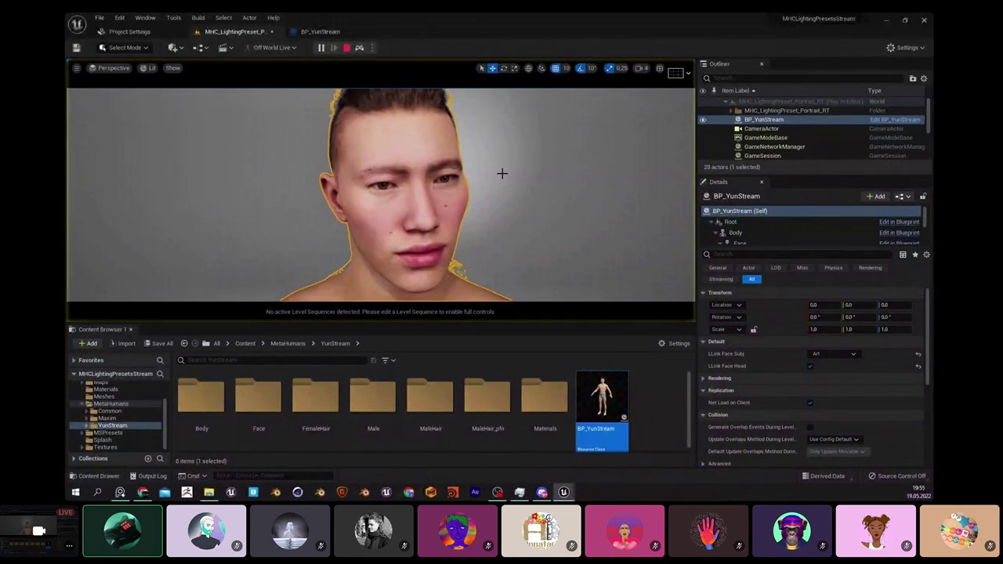
pyautogui.click(539, 166)
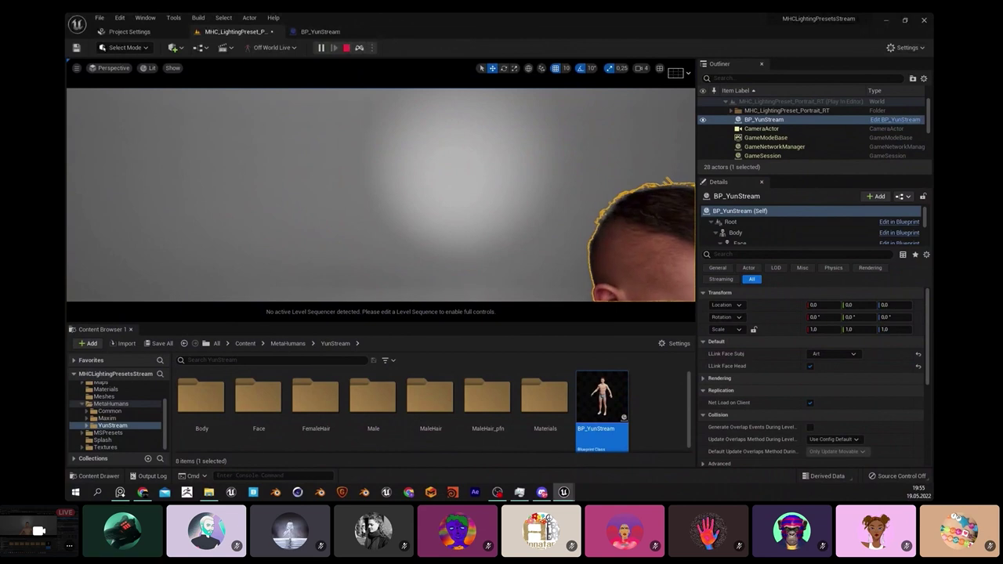
pyautogui.click(347, 47)
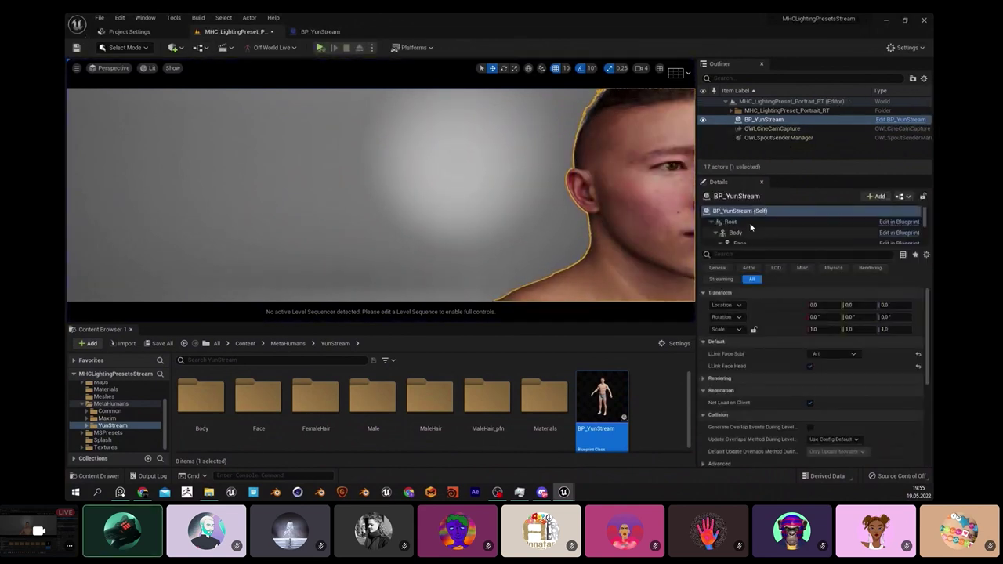
# Step: Frame the BP_YunStream character's head and shoulders in the level viewport and run another face capture playtest
pyautogui.click(718, 222)
pyautogui.click(746, 212)
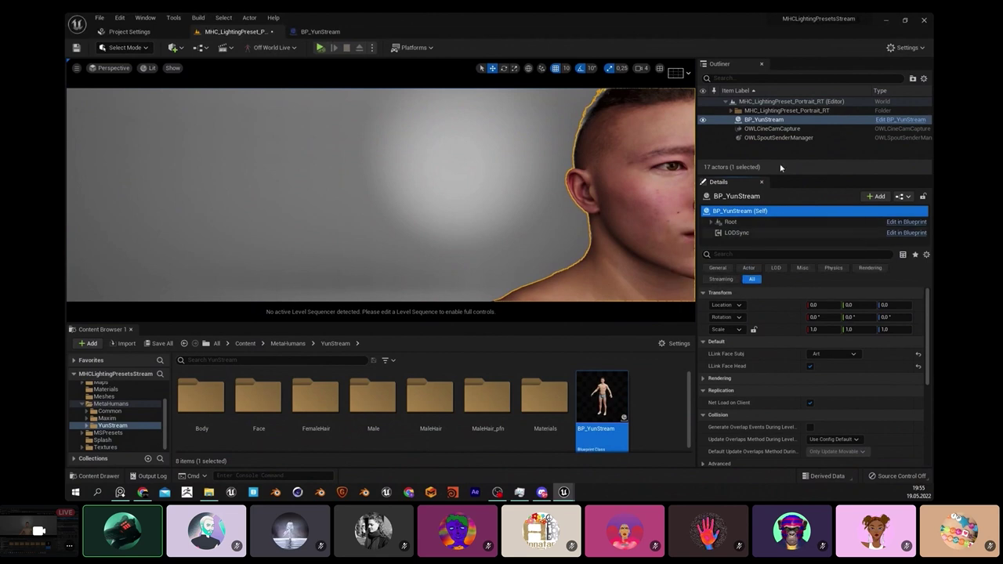
pyautogui.press('f')
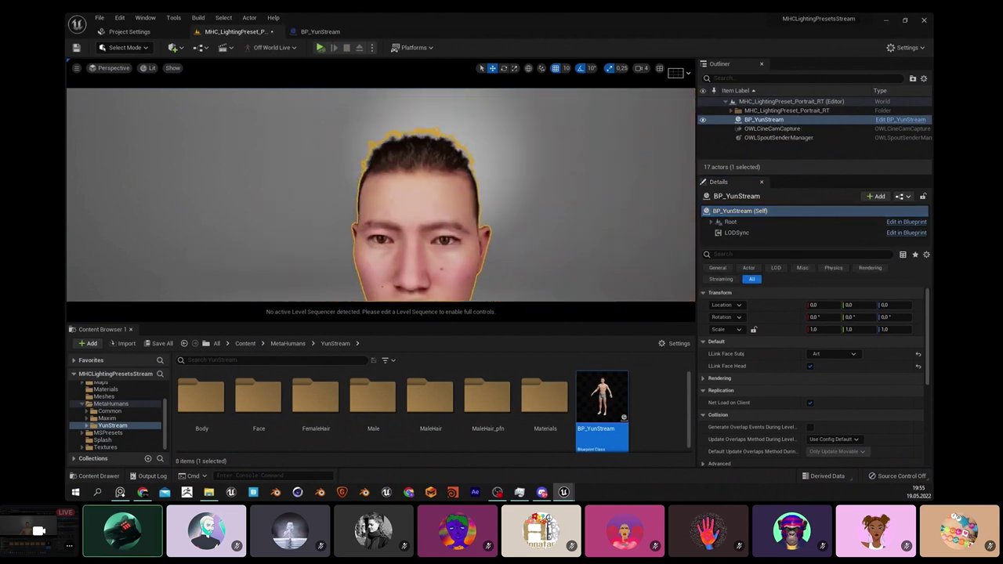
pyautogui.click(320, 48)
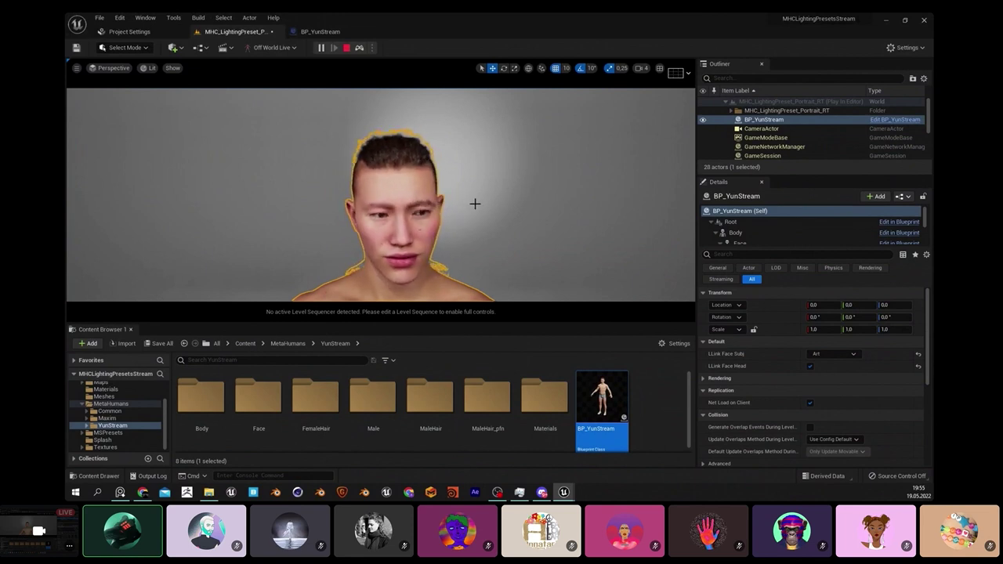
pyautogui.click(346, 48)
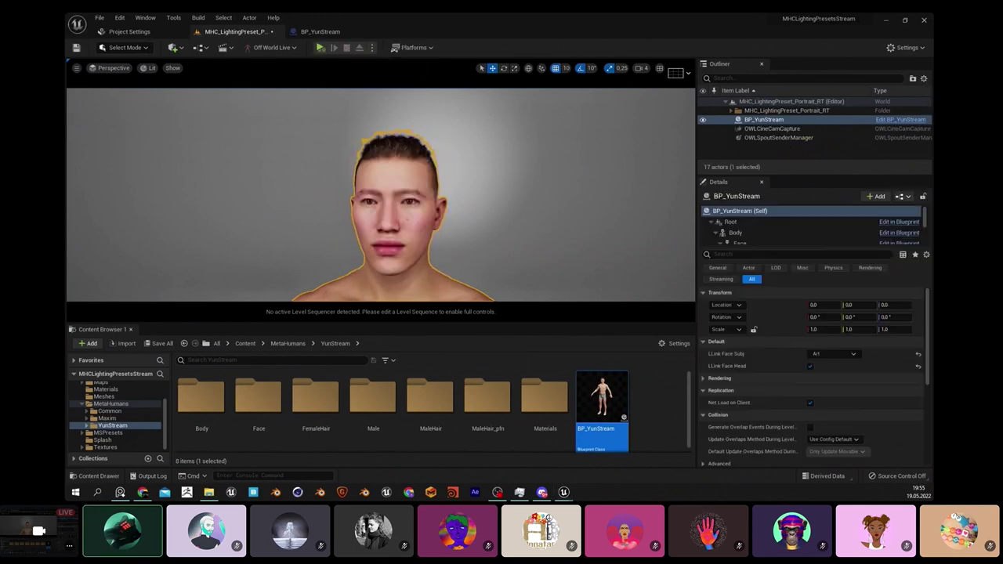
# Step: Switch to OBS Studio, and review the OBS download and Off World Live obs-spout2-plugin release links on the presentation board
pyautogui.click(497, 492)
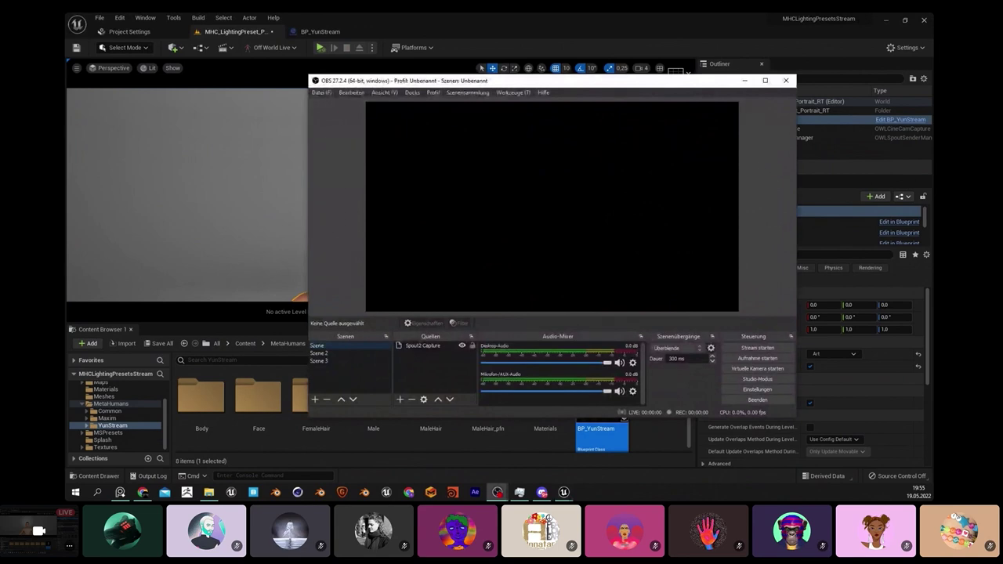
pyautogui.moveTo(640, 86); pyautogui.dragTo(576, 85)
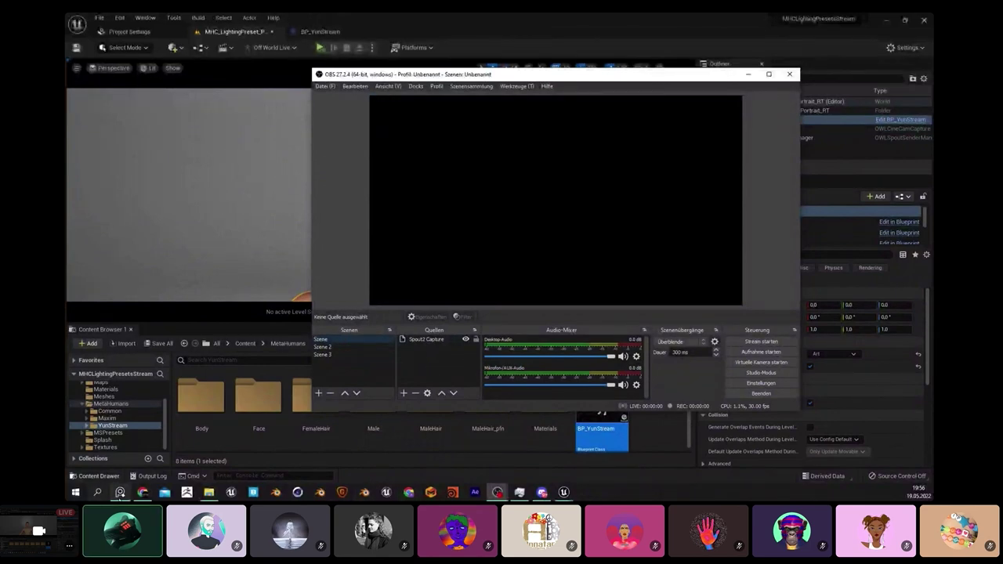
pyautogui.click(120, 493)
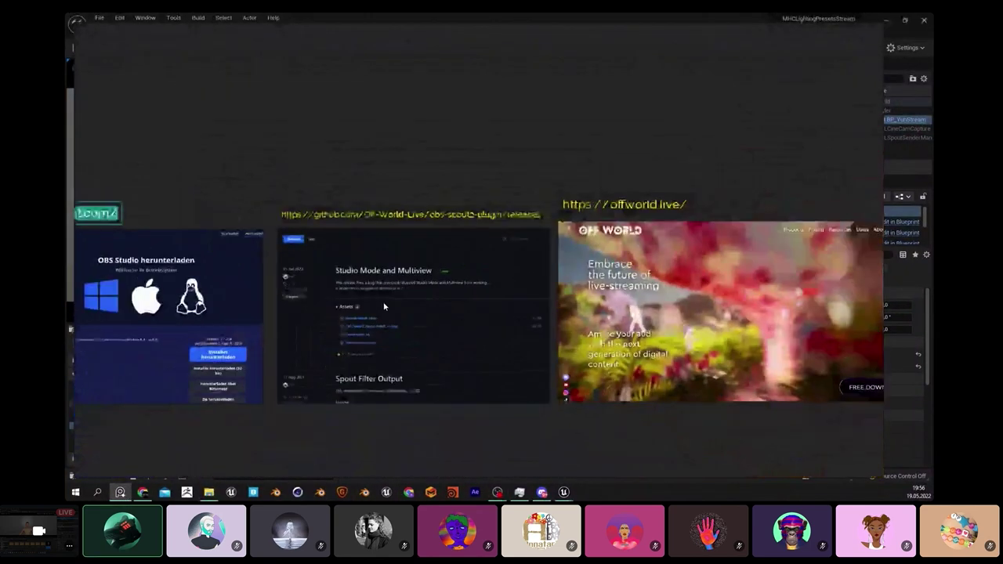
pyautogui.click(384, 306)
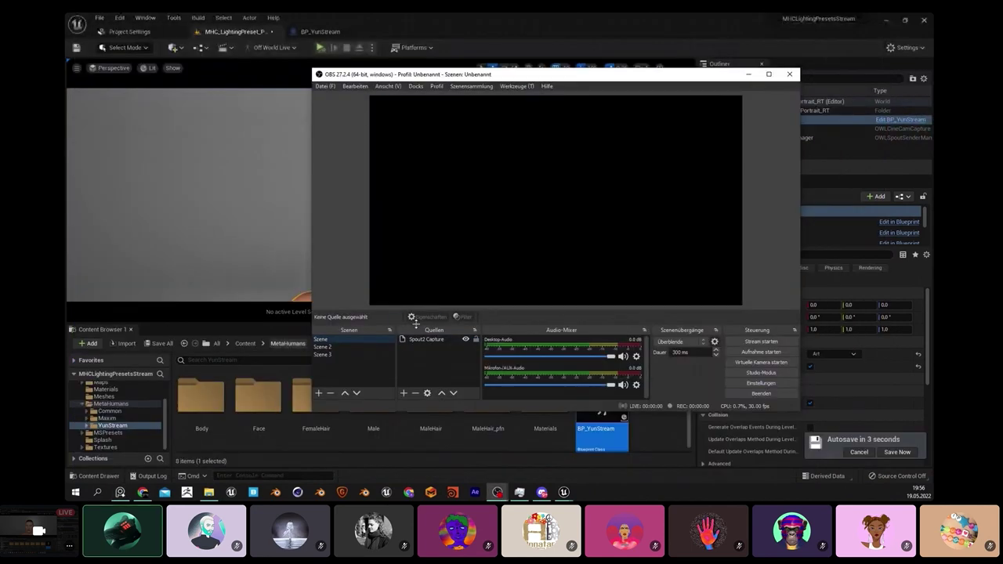
# Step: Look up Spout2 Capture among the source types in OBS and point out the existing Spout2 Capture source
pyautogui.click(403, 393)
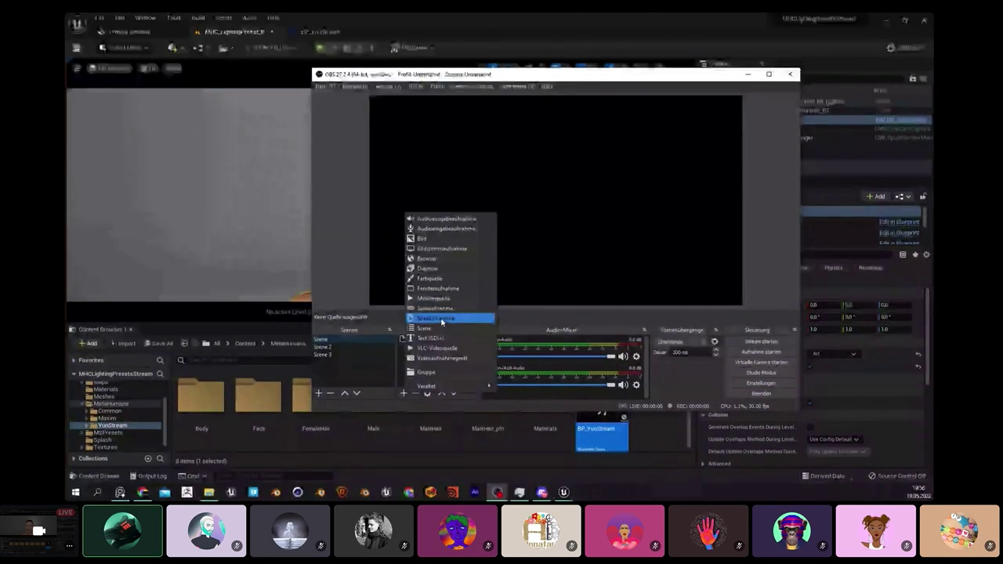
pyautogui.click(436, 318)
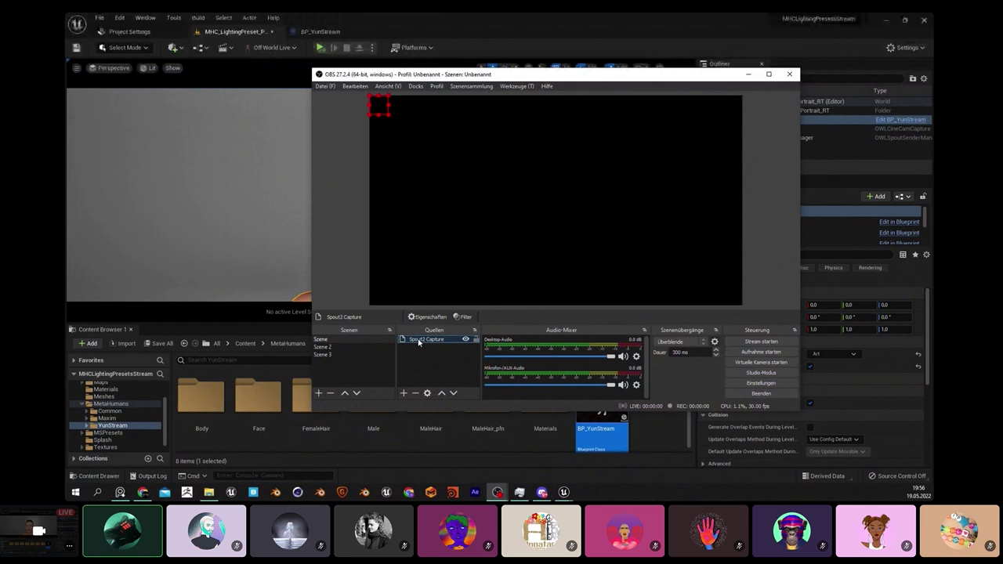
pyautogui.click(420, 358)
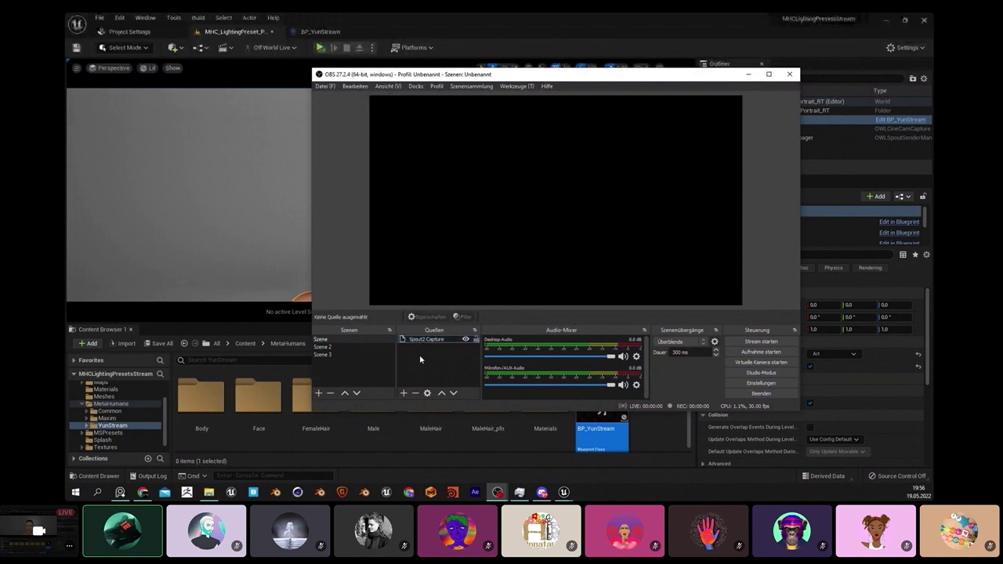
# Step: Add a new OBS scene named Stream
pyautogui.click(319, 393)
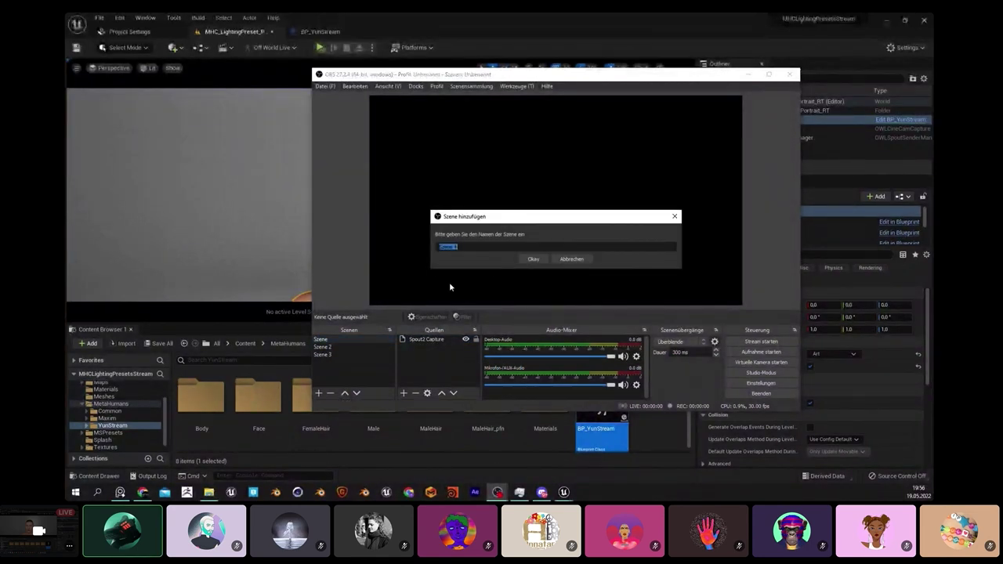
pyautogui.write('Stream')
pyautogui.press('Return')
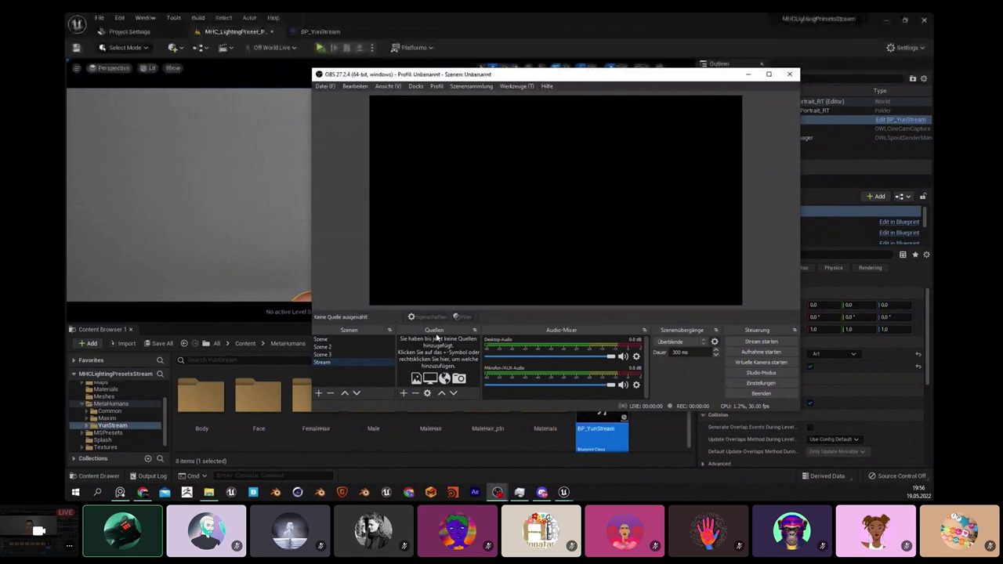
# Step: Add a new Spout2 Capture source named Stream2 to the Stream scene
pyautogui.click(405, 393)
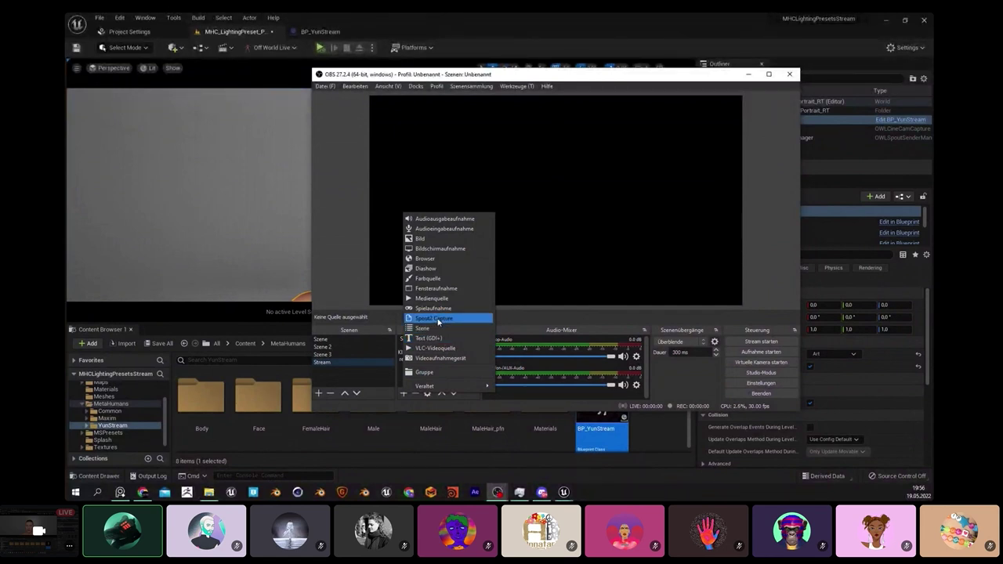
pyautogui.click(437, 319)
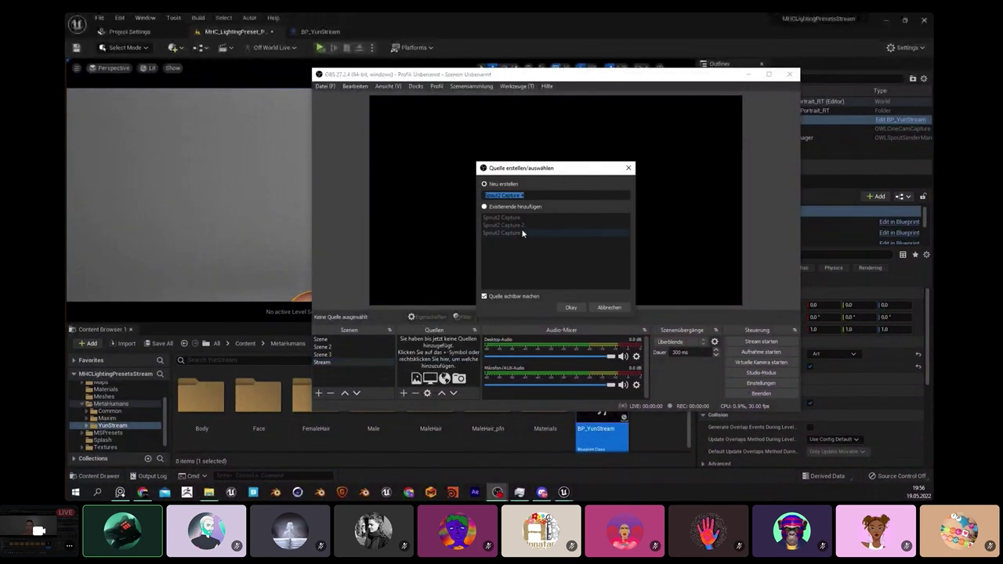
pyautogui.click(522, 195)
pyautogui.write('Stream')
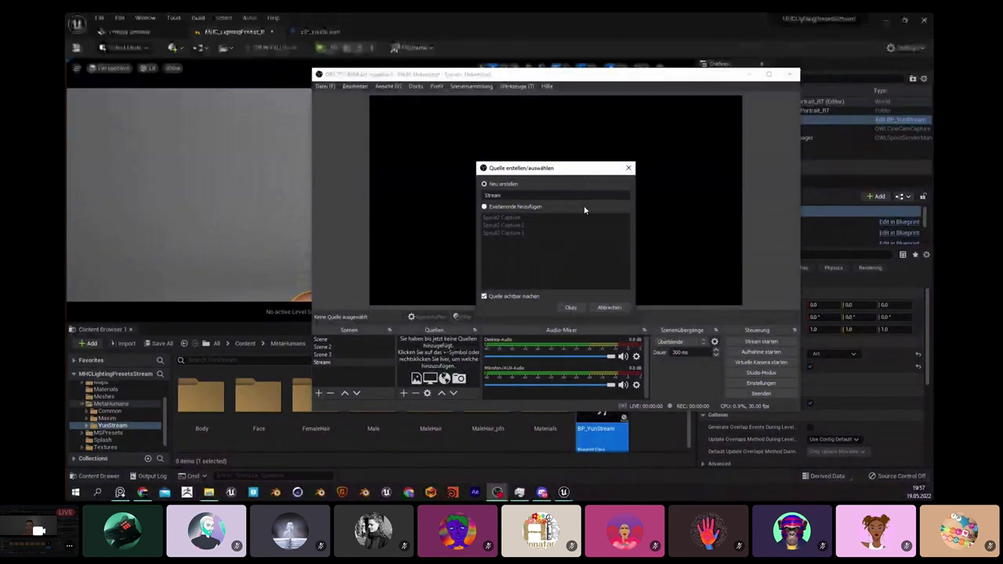
pyautogui.click(575, 309)
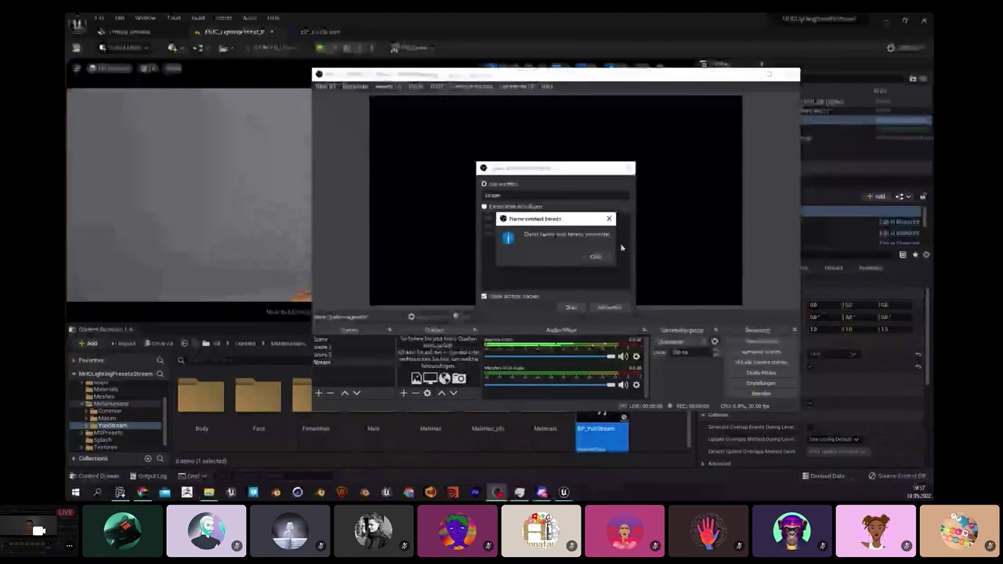
pyautogui.click(597, 256)
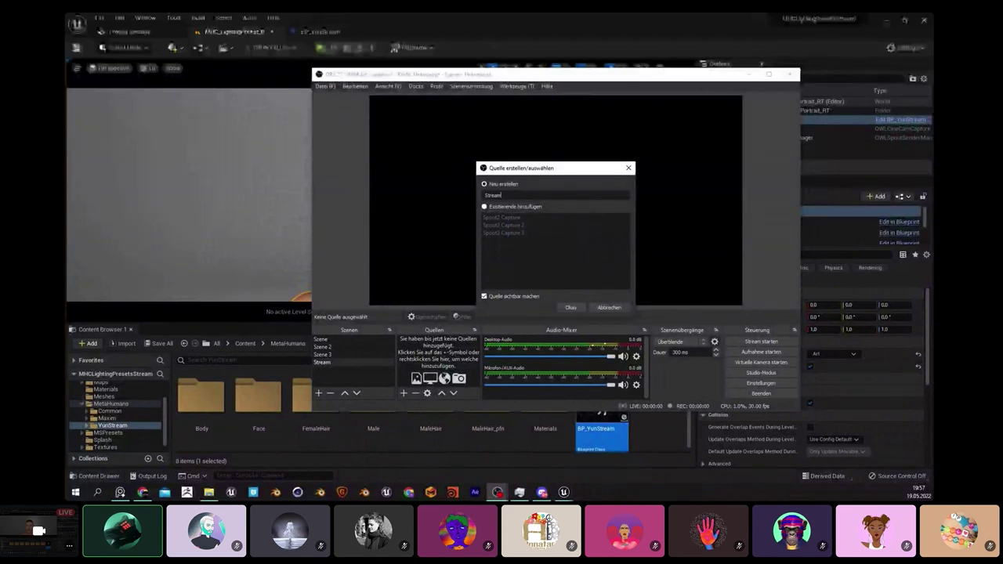
pyautogui.write('2')
pyautogui.press('Return')
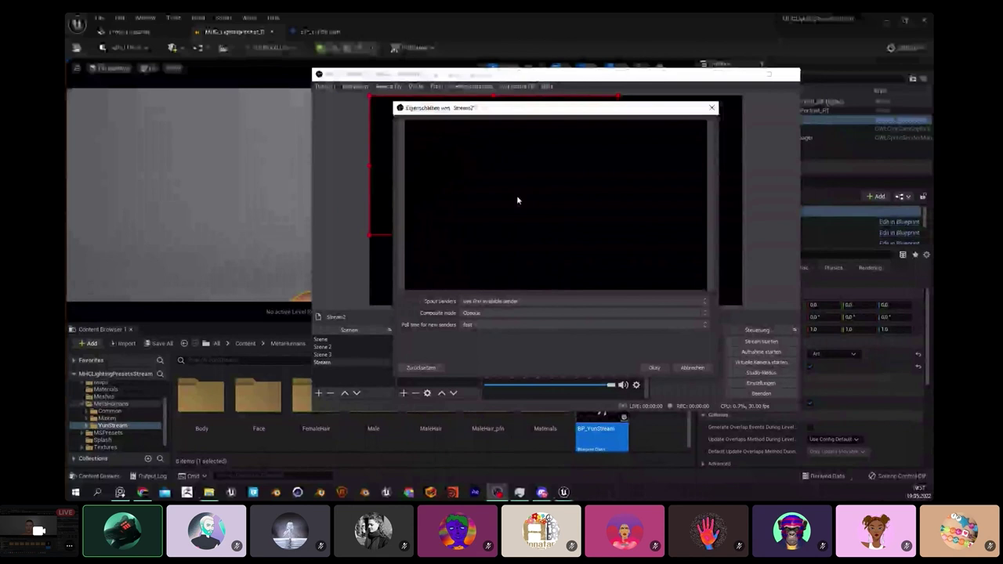
pyautogui.moveTo(525, 113); pyautogui.dragTo(356, 100)
pyautogui.moveTo(631, 82); pyautogui.dragTo(761, 82)
pyautogui.moveTo(469, 100); pyautogui.dragTo(421, 123)
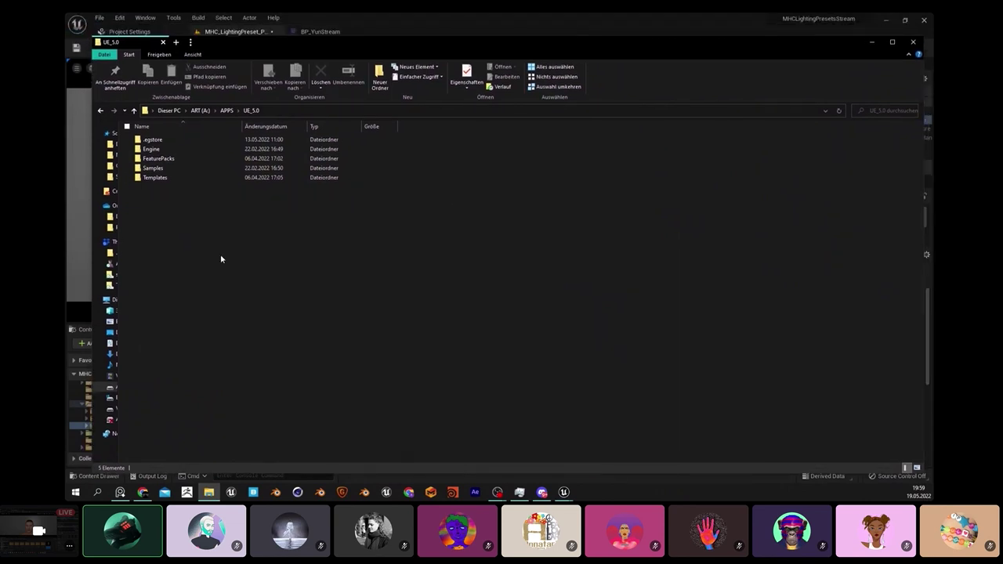
# Step: Browse the UE_5.0 install folder to Engine/Plugins in File Explorer, point out the OWLLivestreamingToolkit folder, and return to Unreal Editor
pyautogui.moveTo(370, 43); pyautogui.dragTo(370, 33)
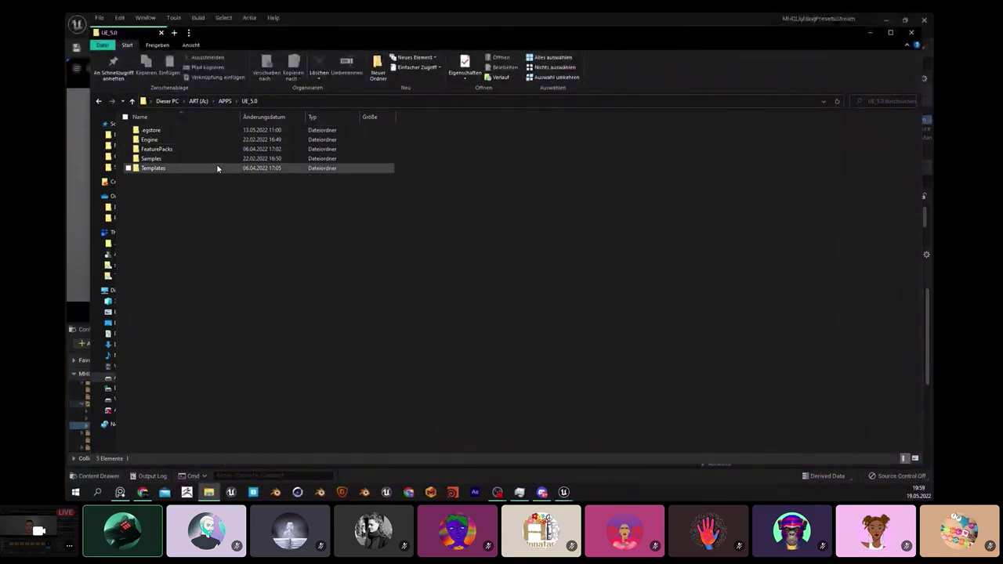
pyautogui.doubleClick(168, 141)
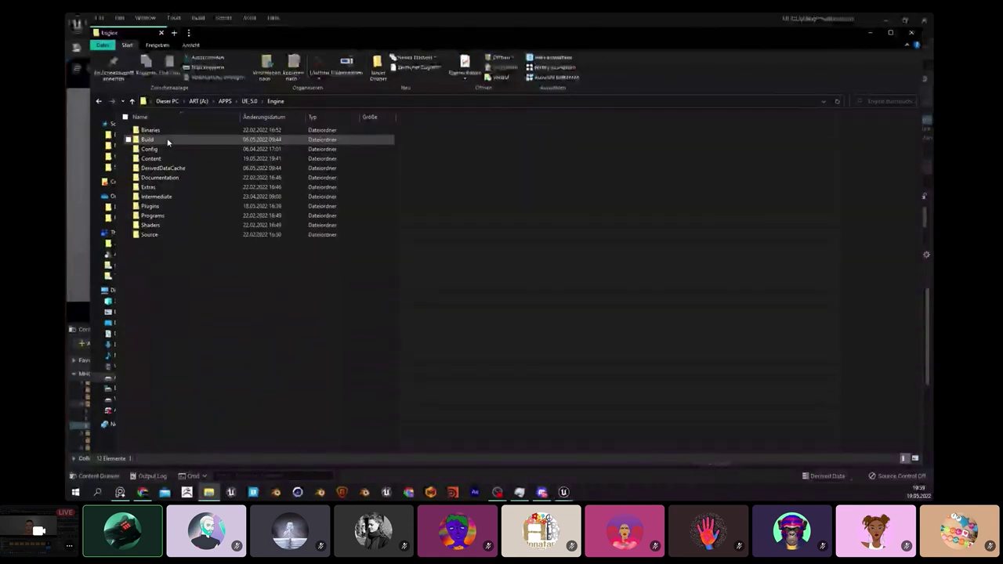
pyautogui.doubleClick(185, 207)
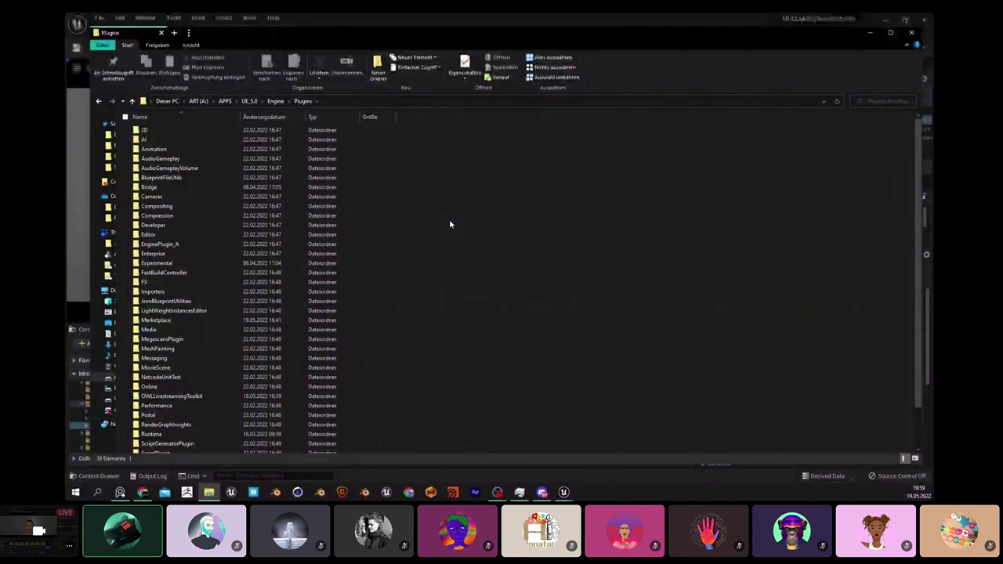
pyautogui.scroll(-2, 449, 224)
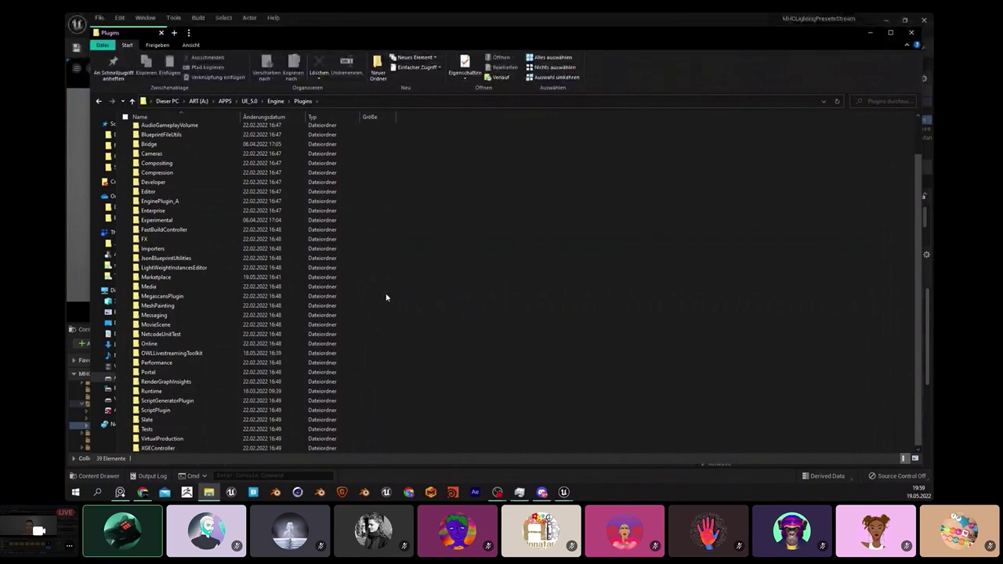
pyautogui.click(190, 353)
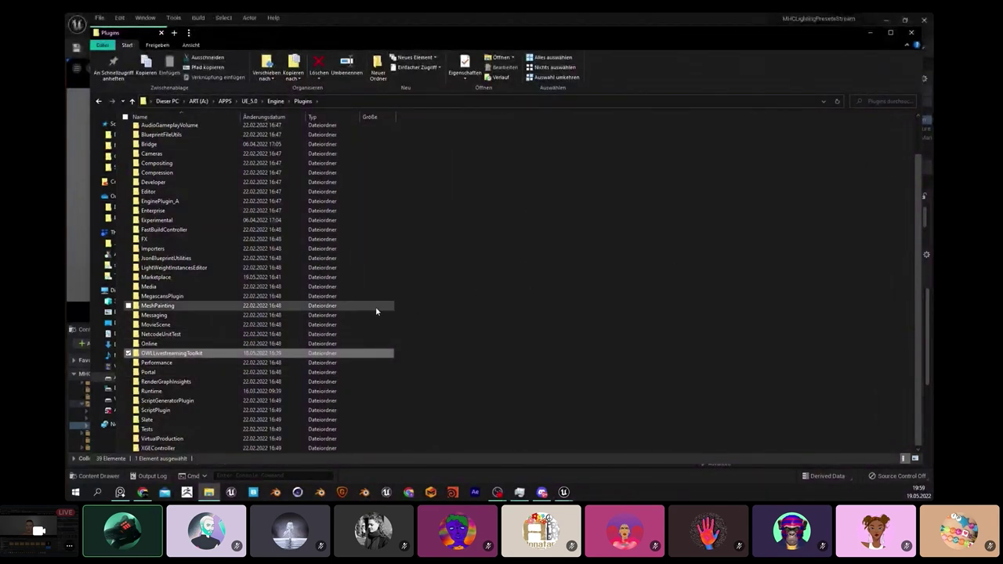
pyautogui.click(871, 35)
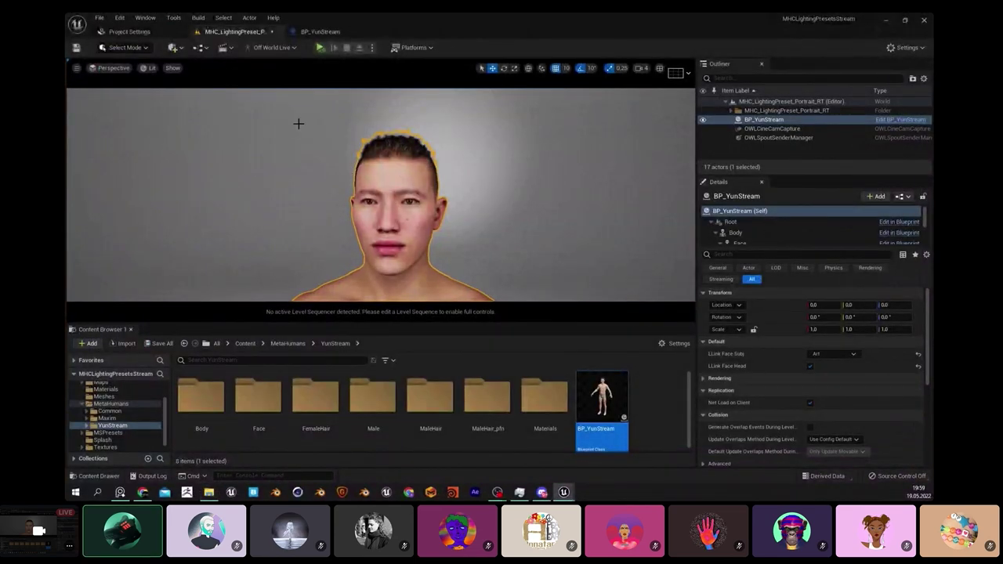
# Step: Search Unreal's plugins for "off w" and check that the Off World Live Livestreaming Toolkit is enabled
pyautogui.click(174, 17)
pyautogui.moveTo(127, 17)
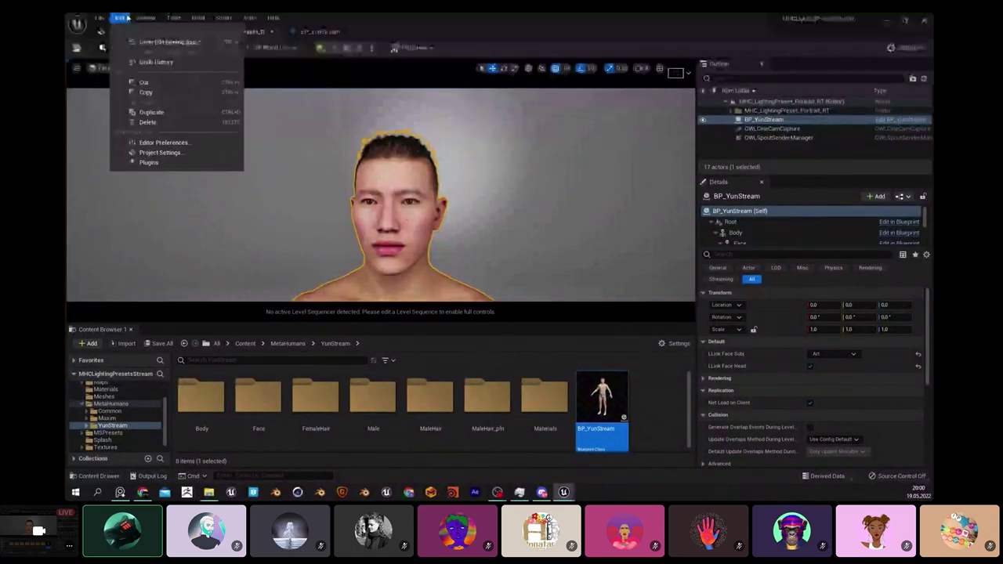
pyautogui.click(149, 163)
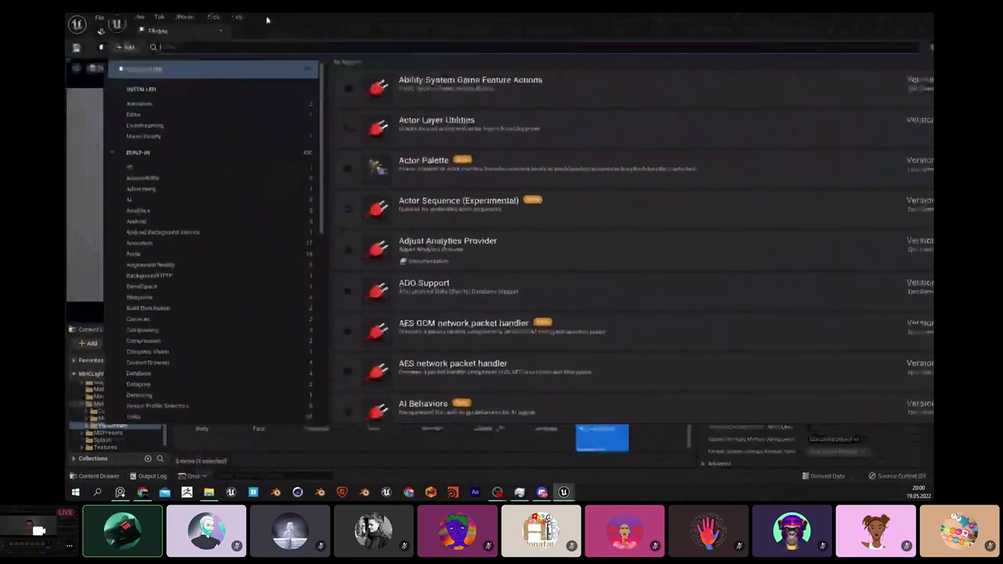
pyautogui.click(119, 17)
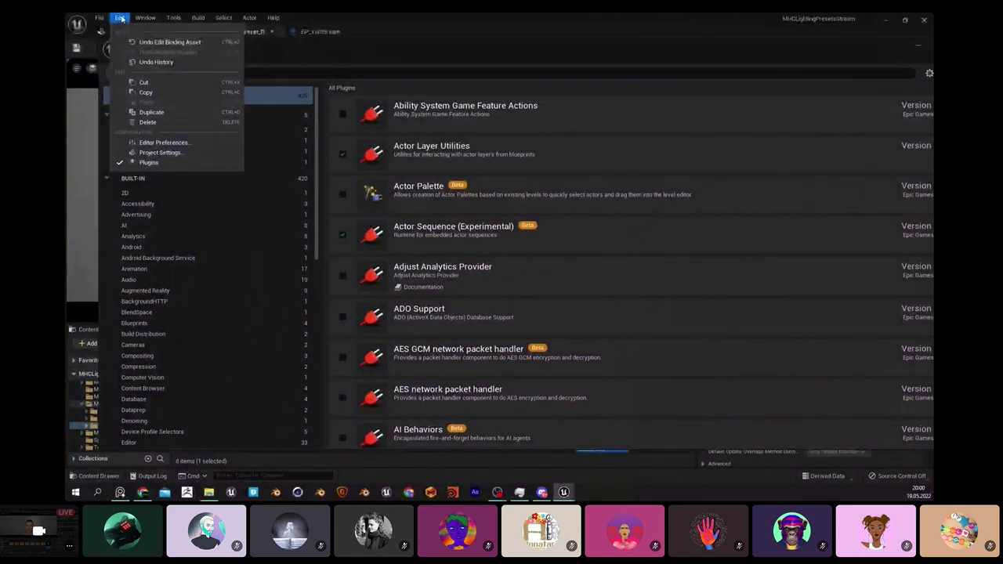
pyautogui.click(490, 51)
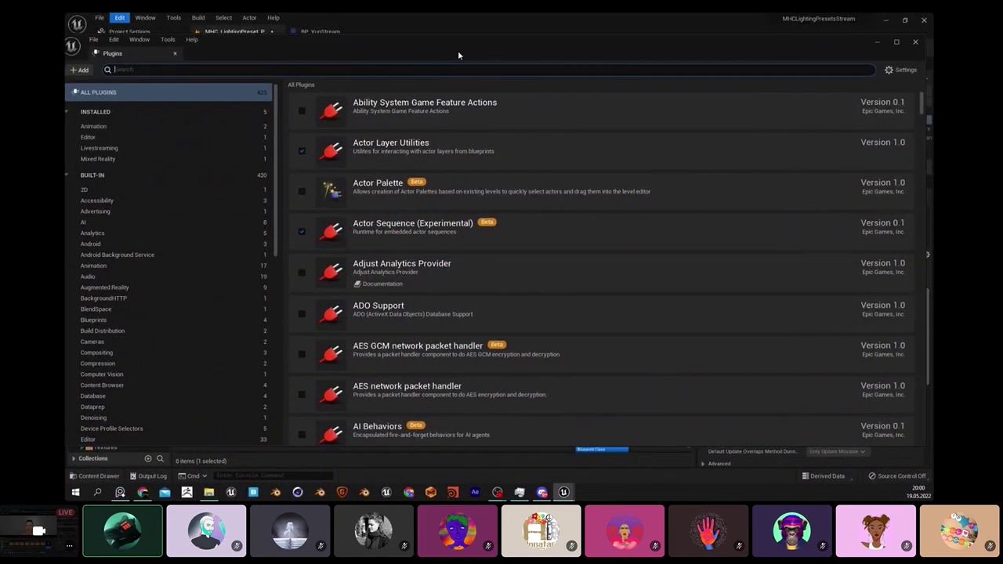
pyautogui.click(141, 17)
pyautogui.moveTo(119, 17)
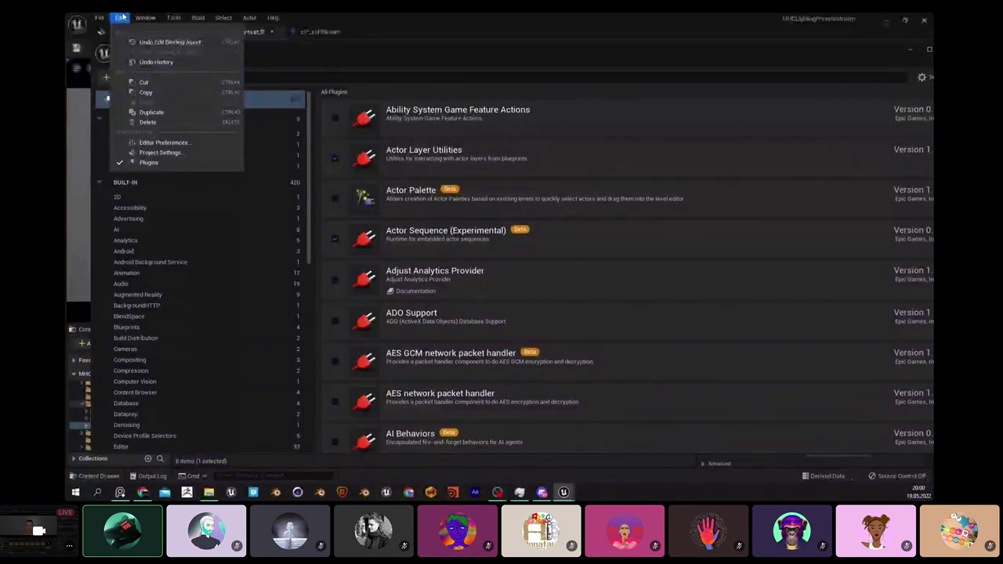
pyautogui.click(147, 164)
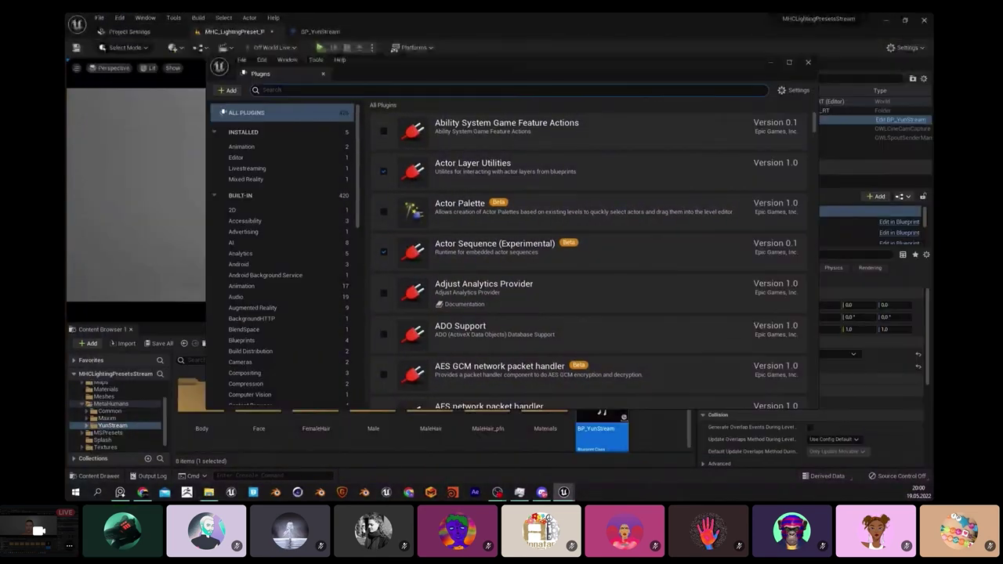
pyautogui.write('off w')
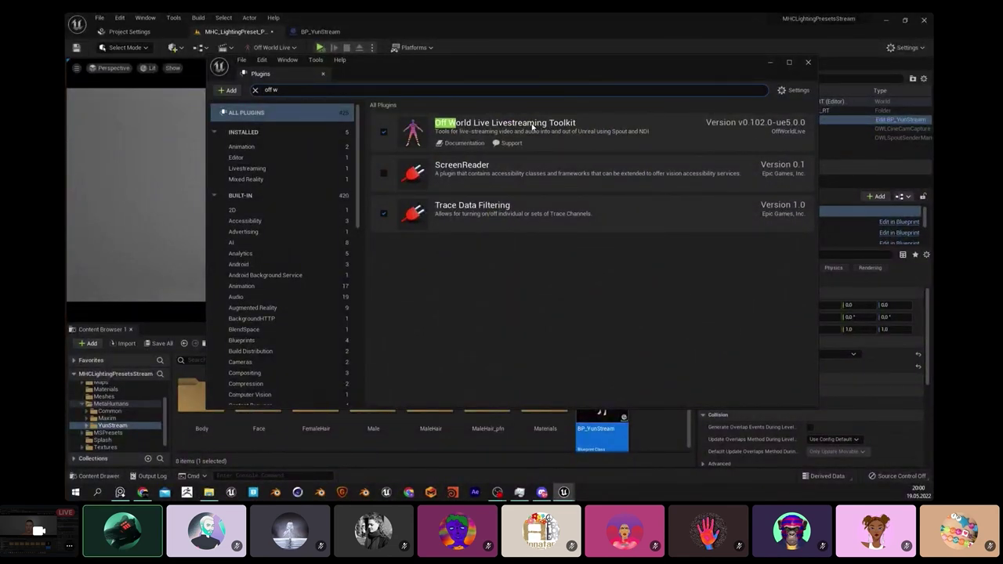
pyautogui.click(384, 133)
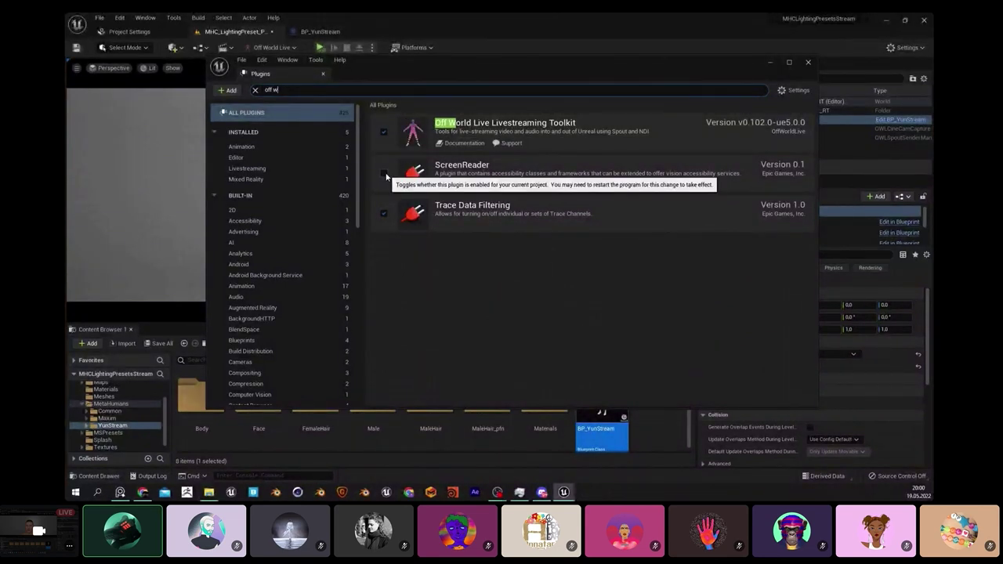
# Step: Switch the ScreenReader plugin on and back off, and close the plugin browser
pyautogui.click(384, 173)
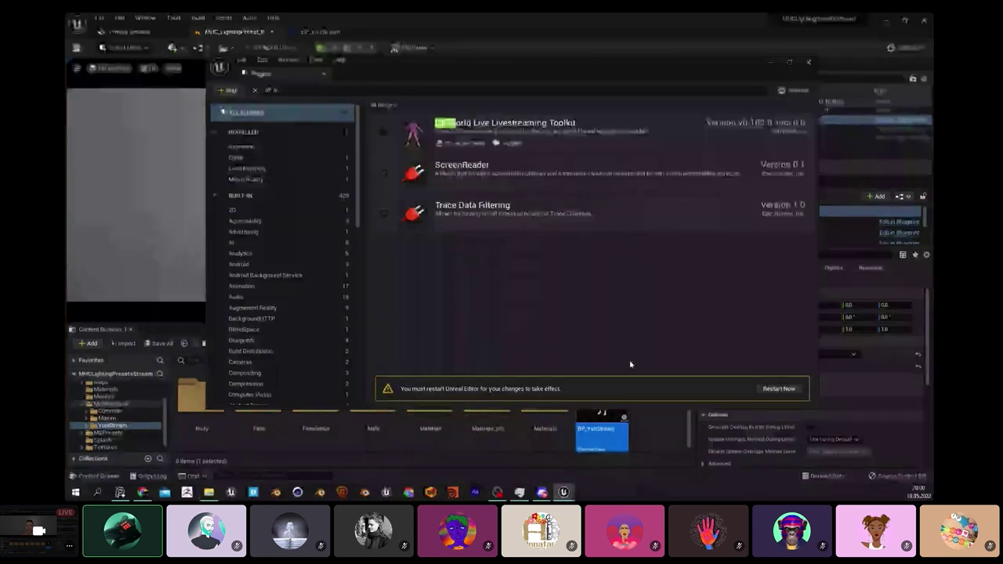
pyautogui.click(384, 174)
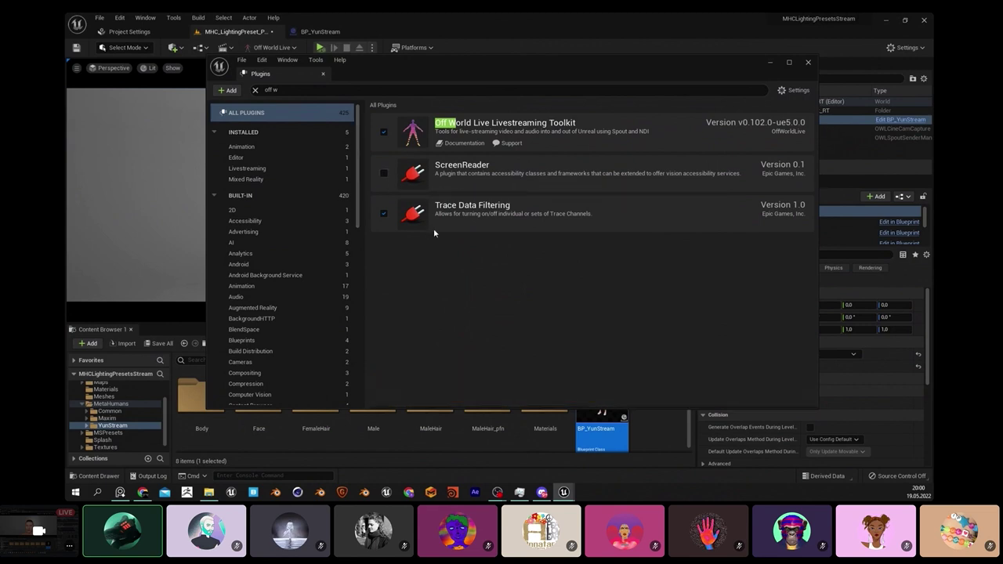
pyautogui.click(808, 62)
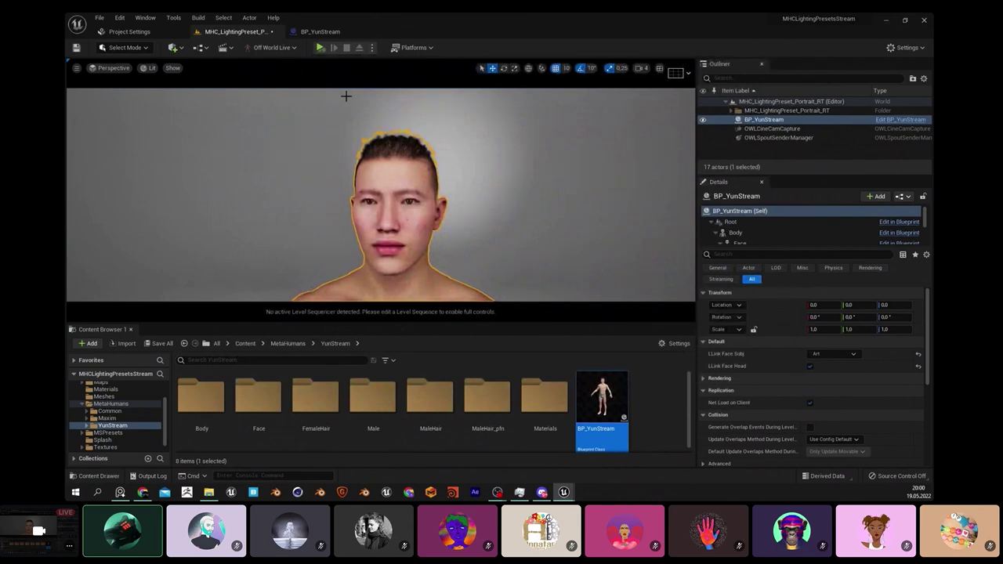
# Step: Look over the Off World Live livestreaming options and deselect the BP_YunStream actor
pyautogui.click(284, 48)
pyautogui.click(284, 48)
pyautogui.click(286, 48)
pyautogui.click(285, 49)
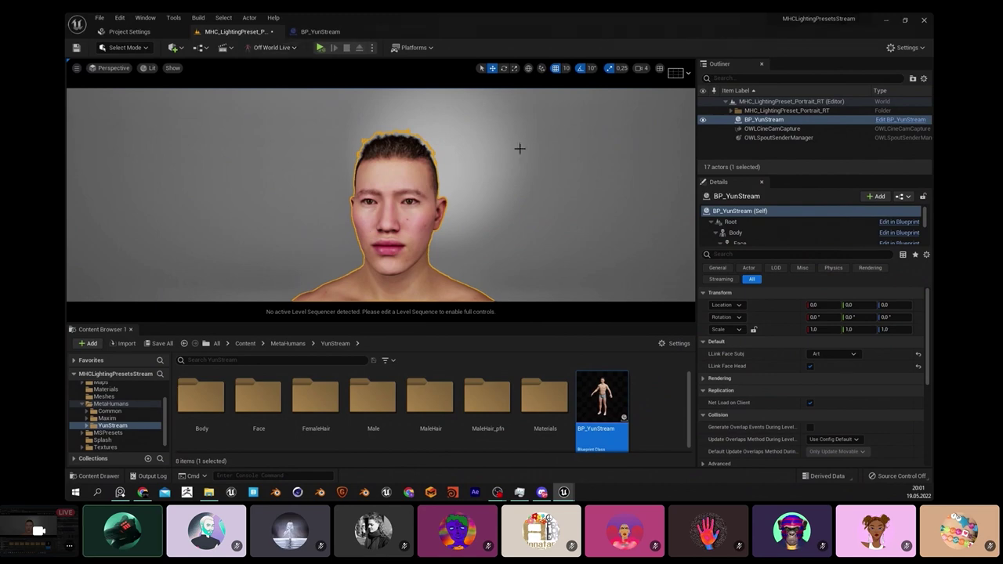
pyautogui.click(285, 48)
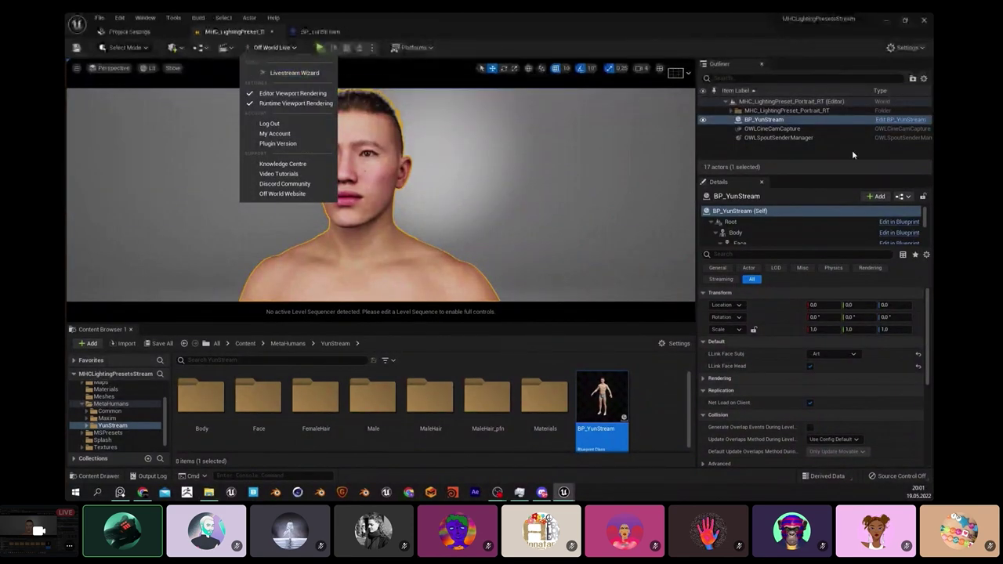
pyautogui.click(794, 149)
pyautogui.click(793, 147)
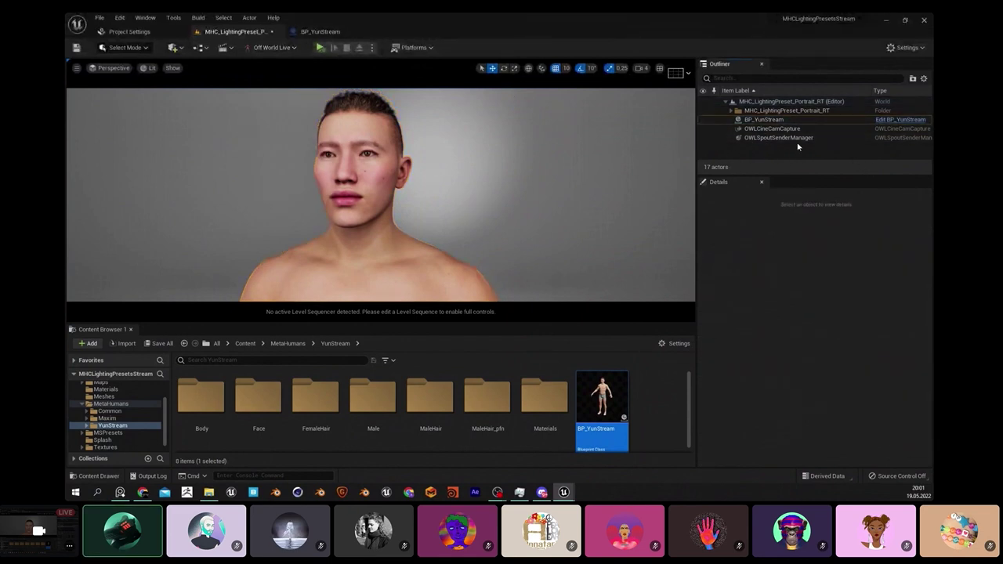
# Step: Create a livestream named StreamLive in the Livestream Wizard, with OWL Cinecam as capture type and Spout as output
pyautogui.click(270, 47)
pyautogui.click(291, 72)
pyautogui.moveTo(246, 164); pyautogui.dragTo(403, 117)
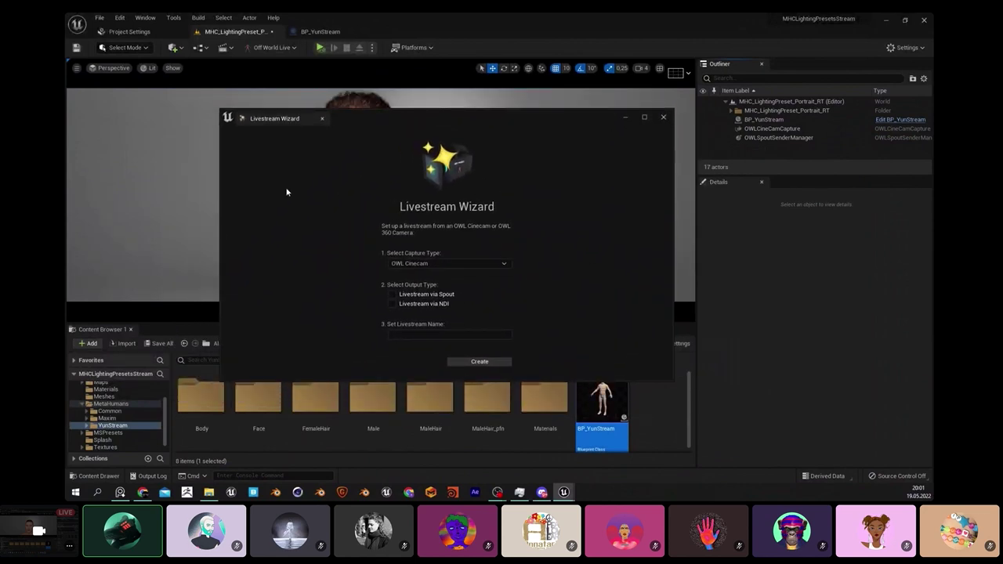
pyautogui.click(497, 263)
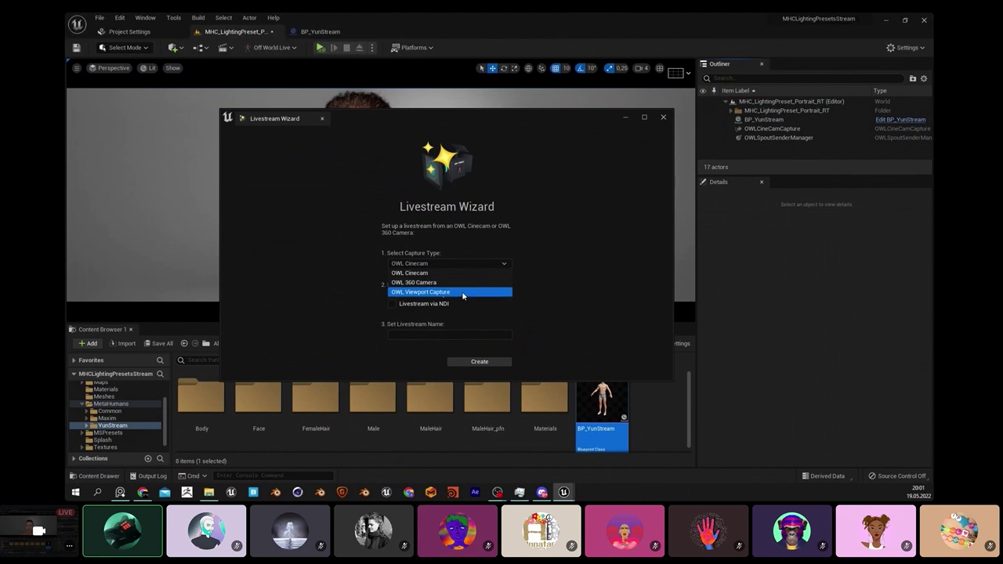
pyautogui.click(450, 274)
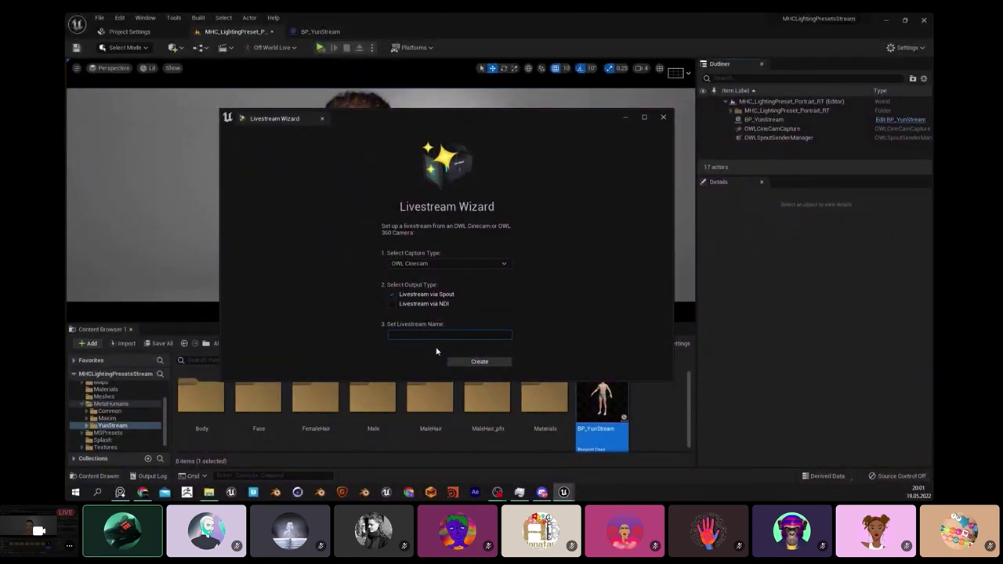
pyautogui.write('S')
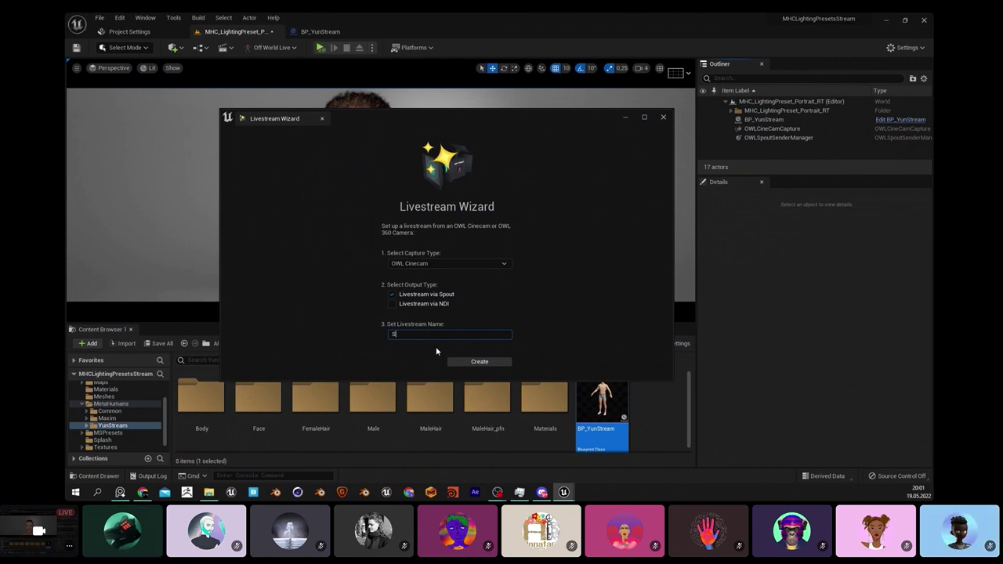
pyautogui.write('treamLive')
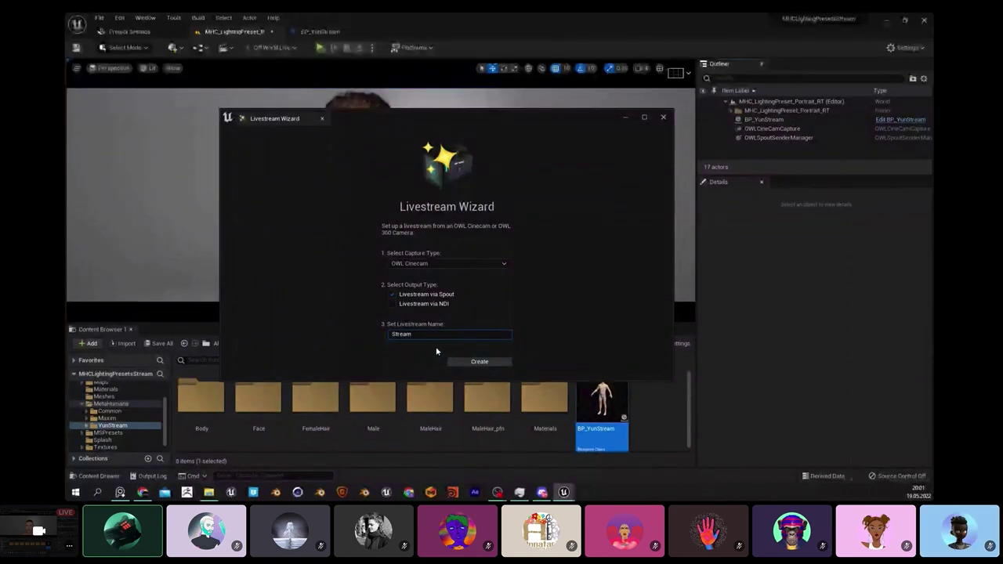
pyautogui.click(474, 363)
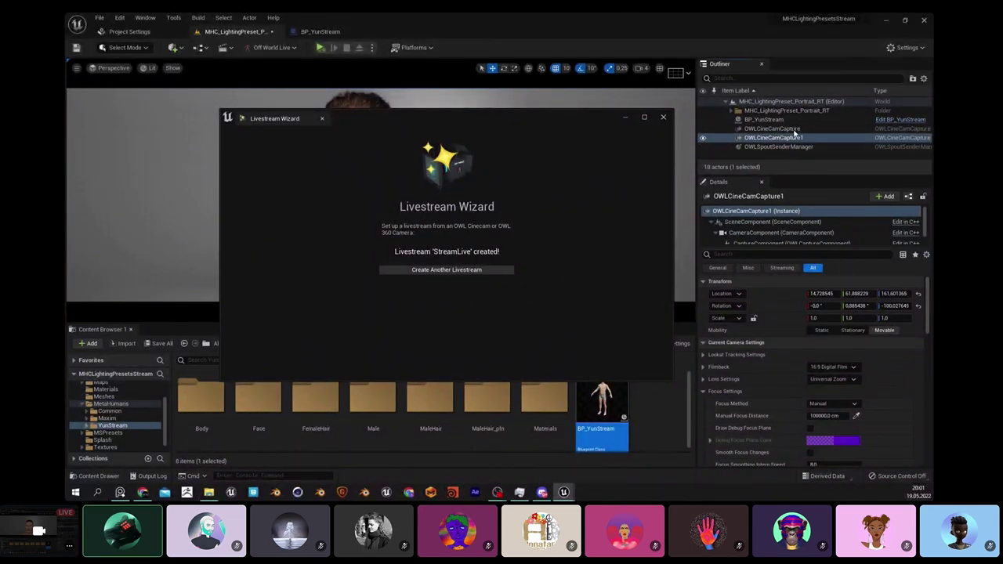
# Step: Close the Livestream Wizard and pilot OWLCineCamCapture1 in the viewport, framing the MetaHuman's head and shoulders from the front
pyautogui.click(664, 119)
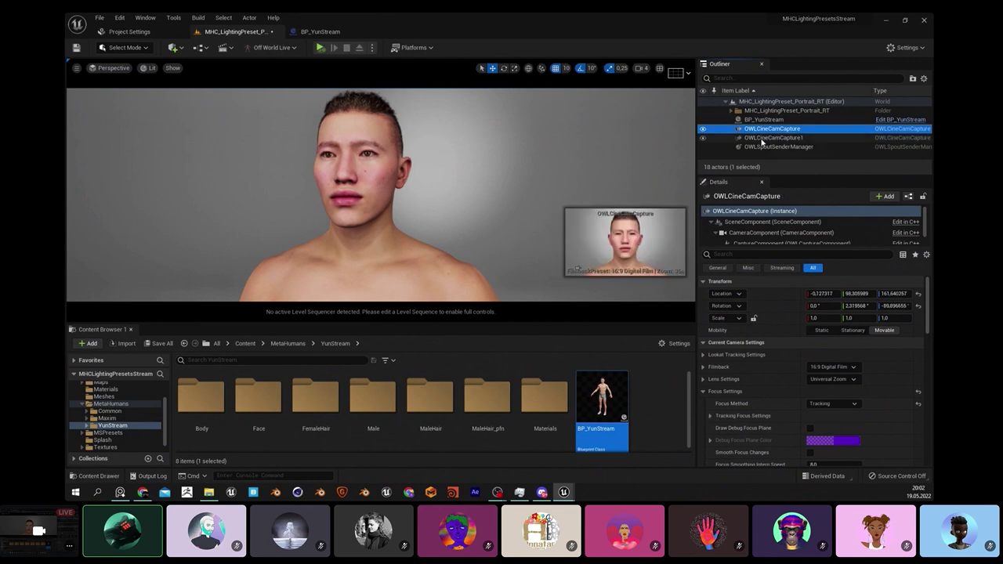
pyautogui.click(580, 267)
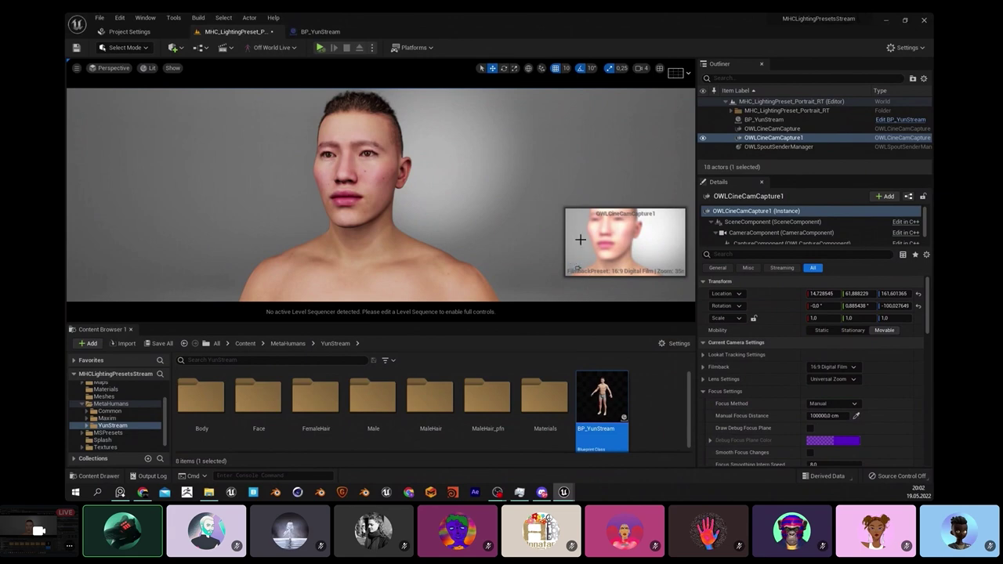
pyautogui.click(96, 69)
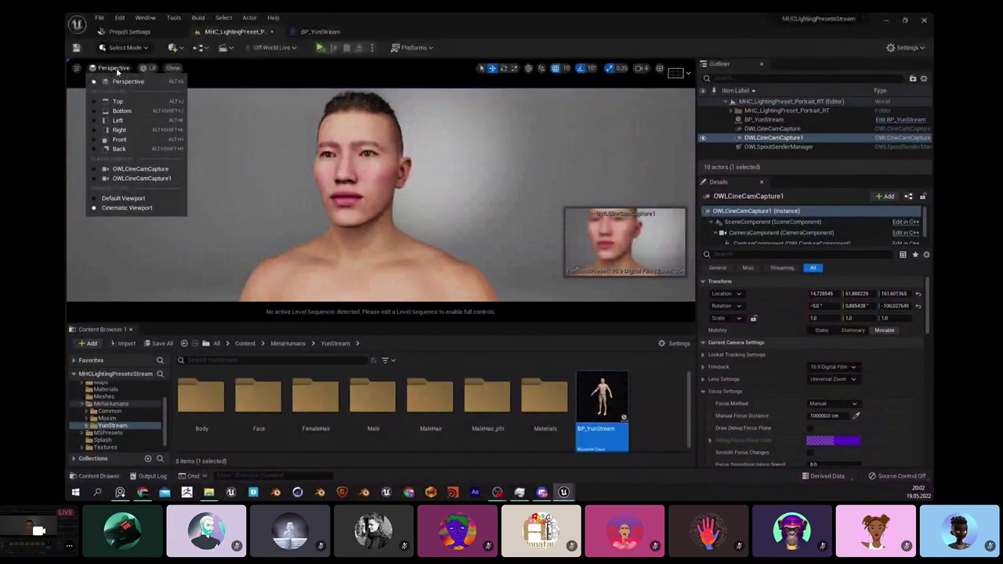
pyautogui.click(156, 180)
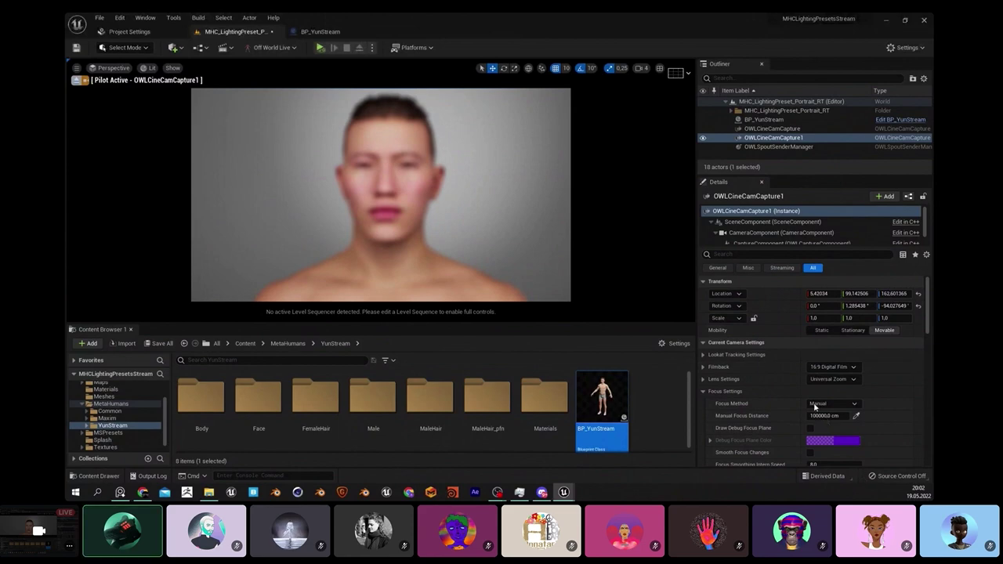
# Step: Set OWLCineCamCapture1's focus method to Tracking and check the texture target in its Off World Live capture settings
pyautogui.scroll(-6, 752, 376)
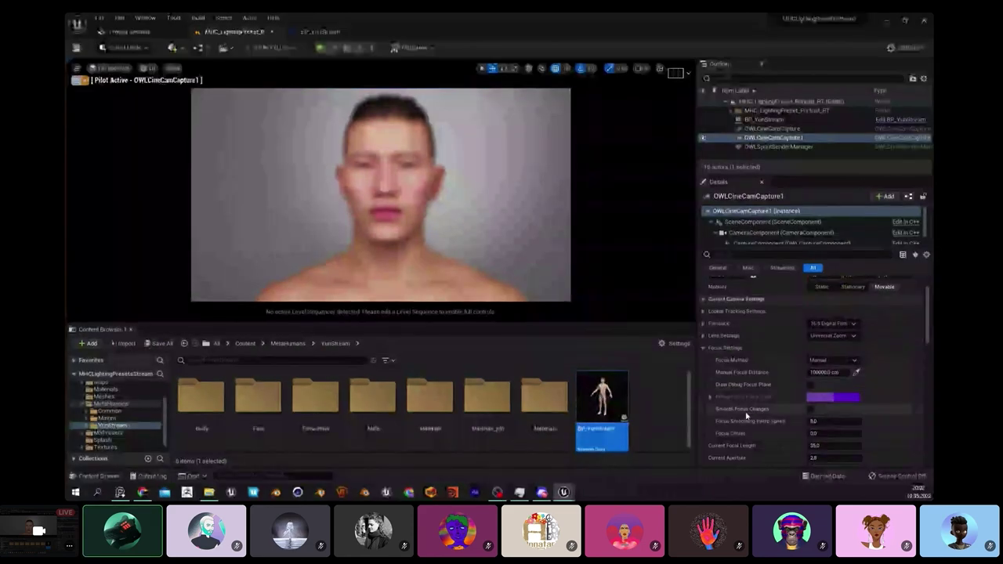
pyautogui.scroll(2, 740, 380)
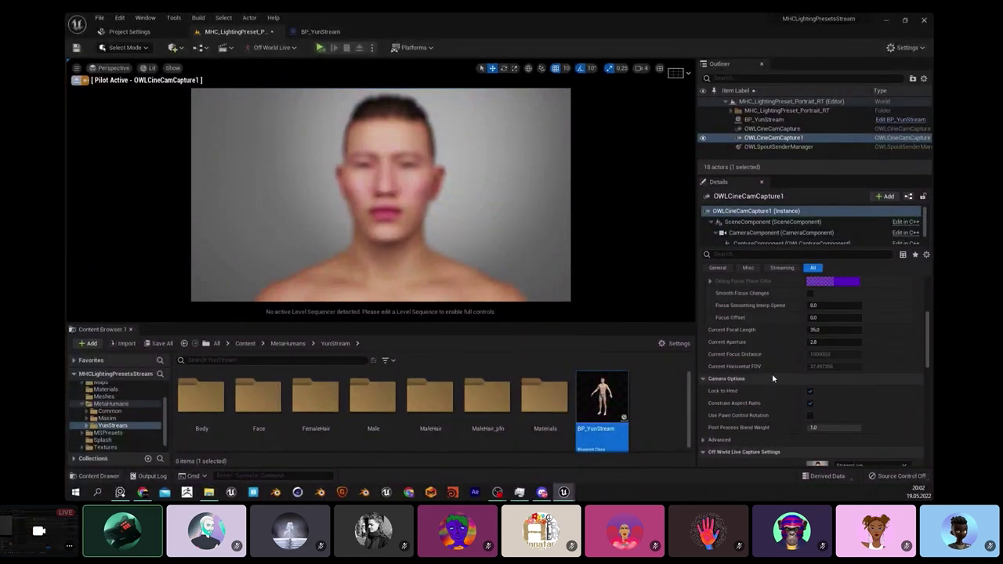
pyautogui.scroll(2, 776, 353)
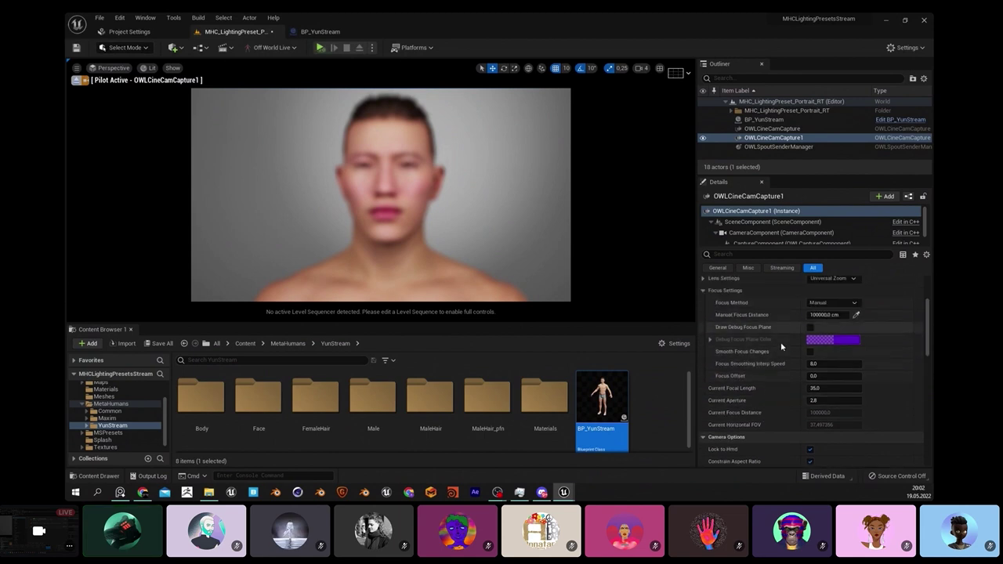
pyautogui.click(830, 303)
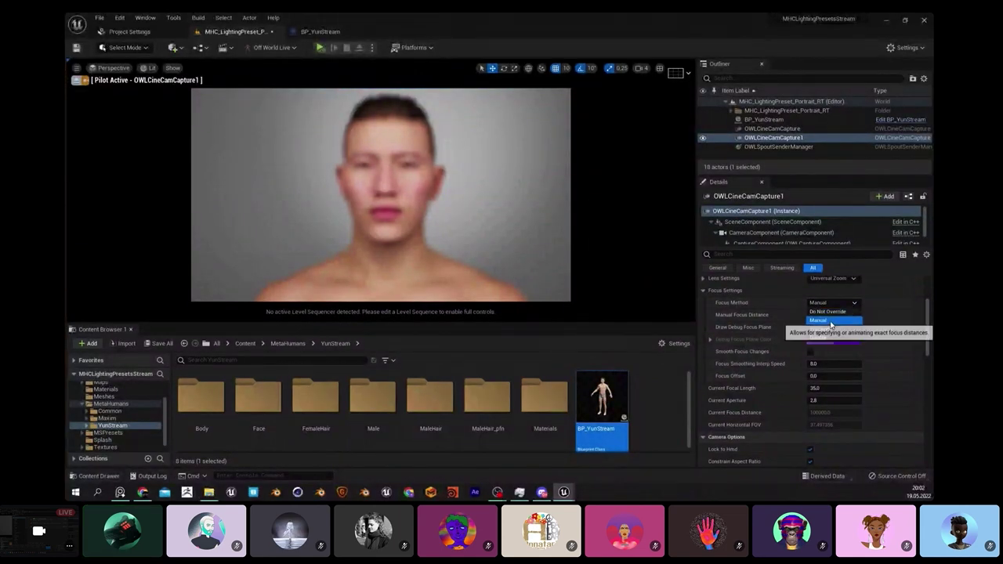
pyautogui.click(828, 331)
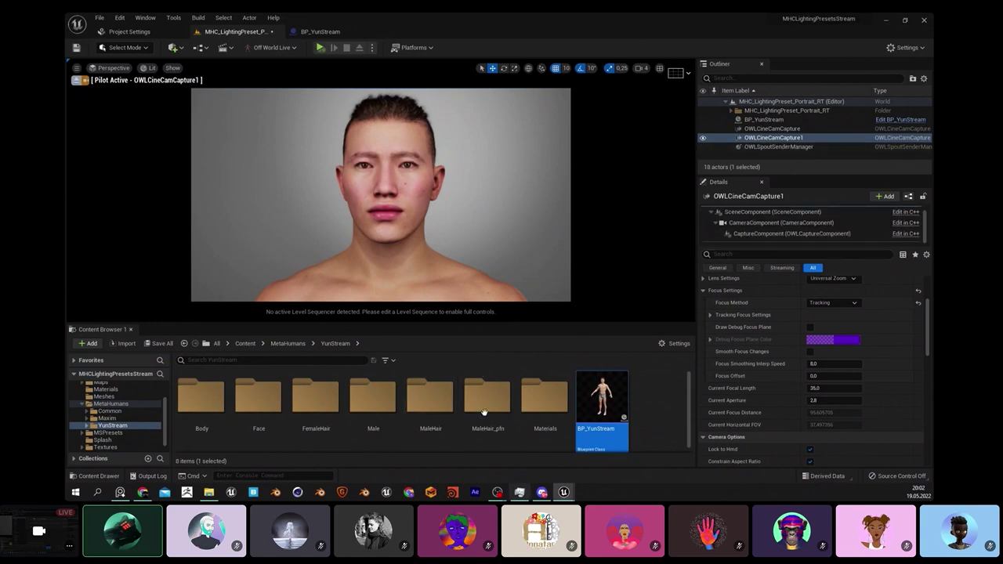
pyautogui.scroll(-5, 749, 387)
pyautogui.scroll(-3, 749, 387)
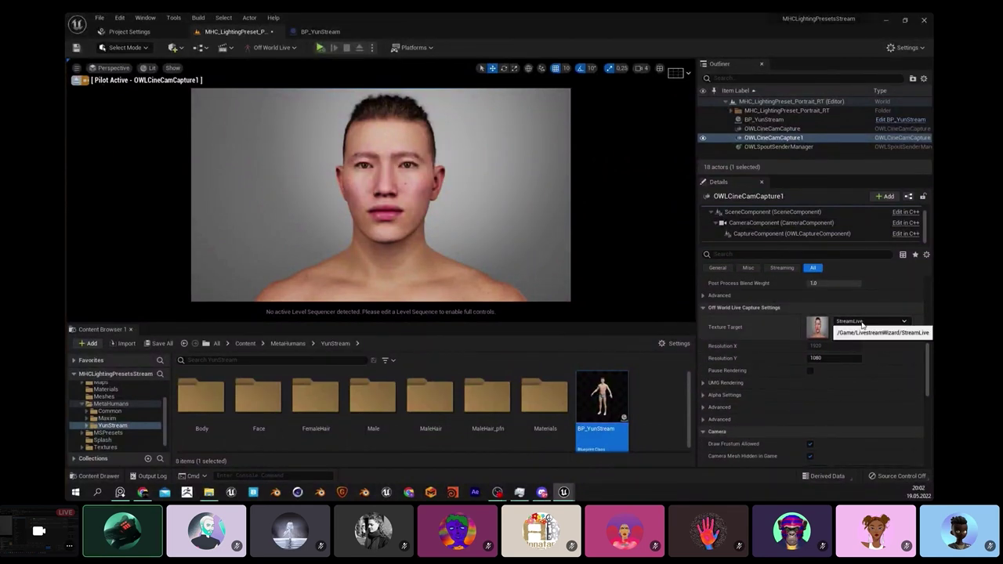
# Step: Switch to OBS, discard the open property changes of the Stream2 source and remove that source from the Stream scene
pyautogui.moveTo(498, 494)
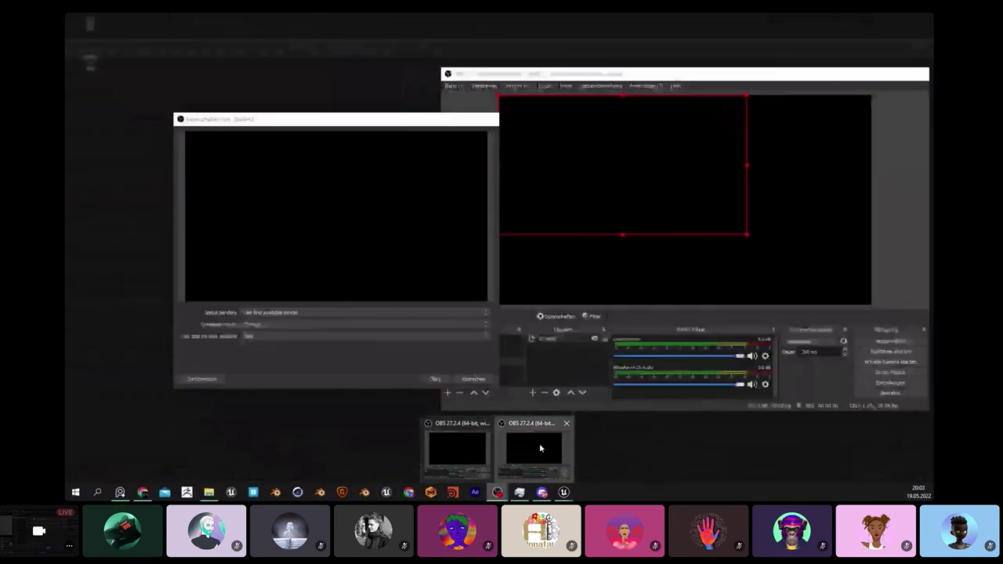
pyautogui.click(539, 448)
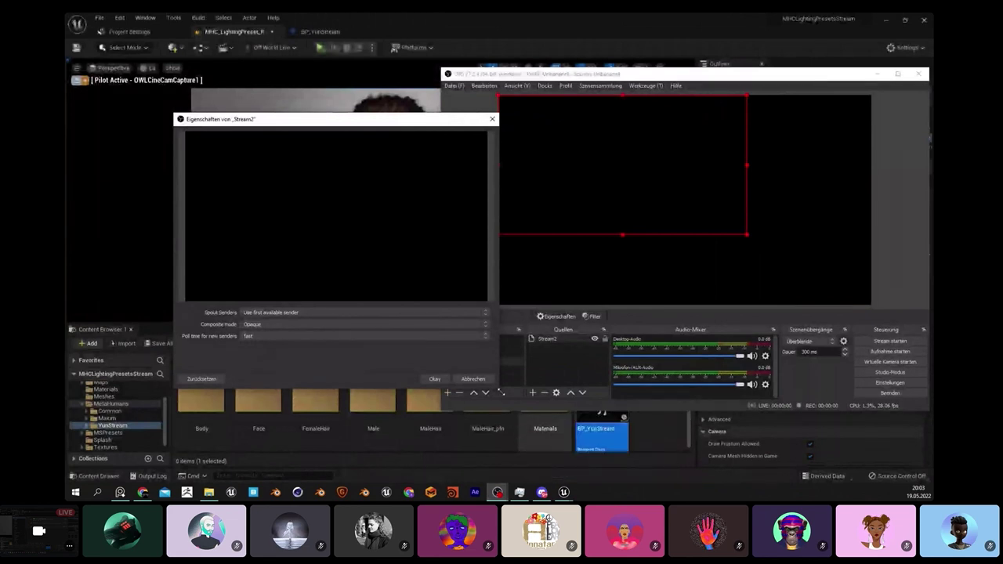
pyautogui.moveTo(345, 121); pyautogui.dragTo(457, 131)
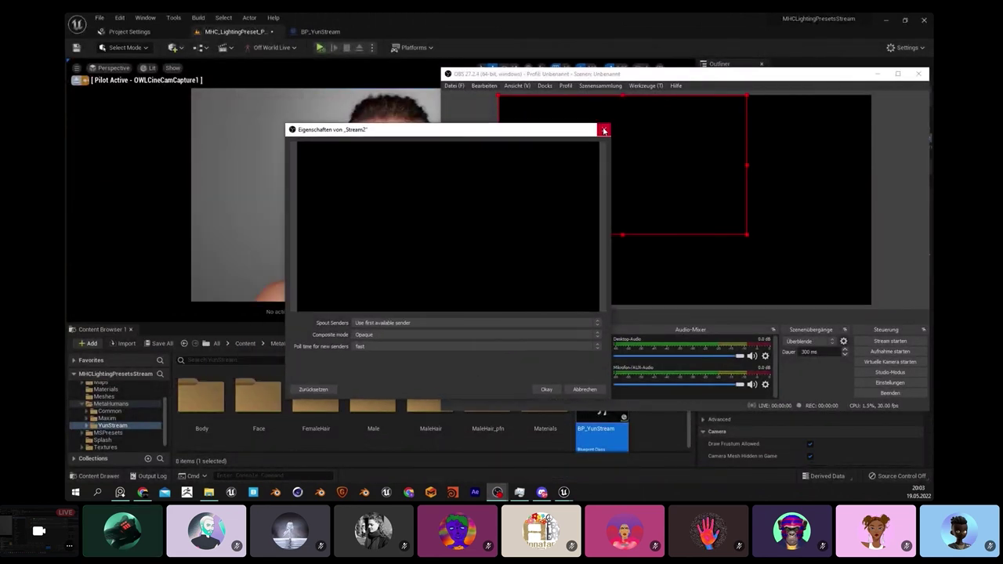
pyautogui.click(604, 129)
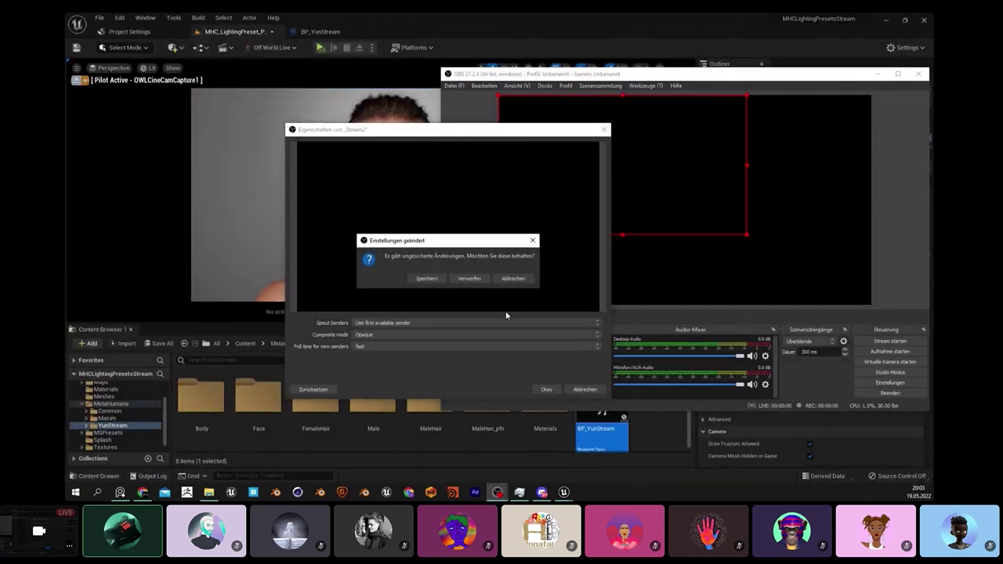
pyautogui.click(469, 279)
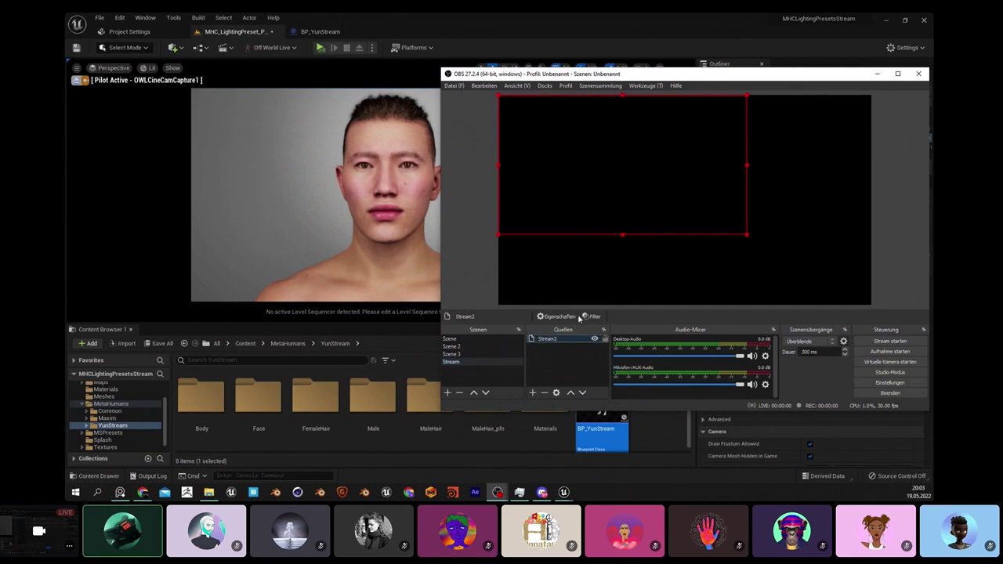
pyautogui.press('Delete')
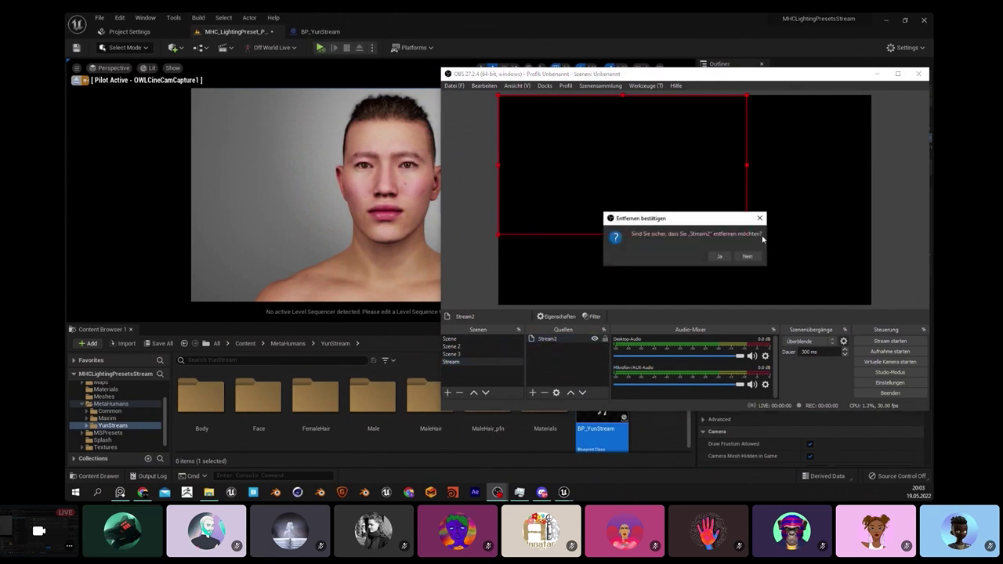
pyautogui.click(722, 257)
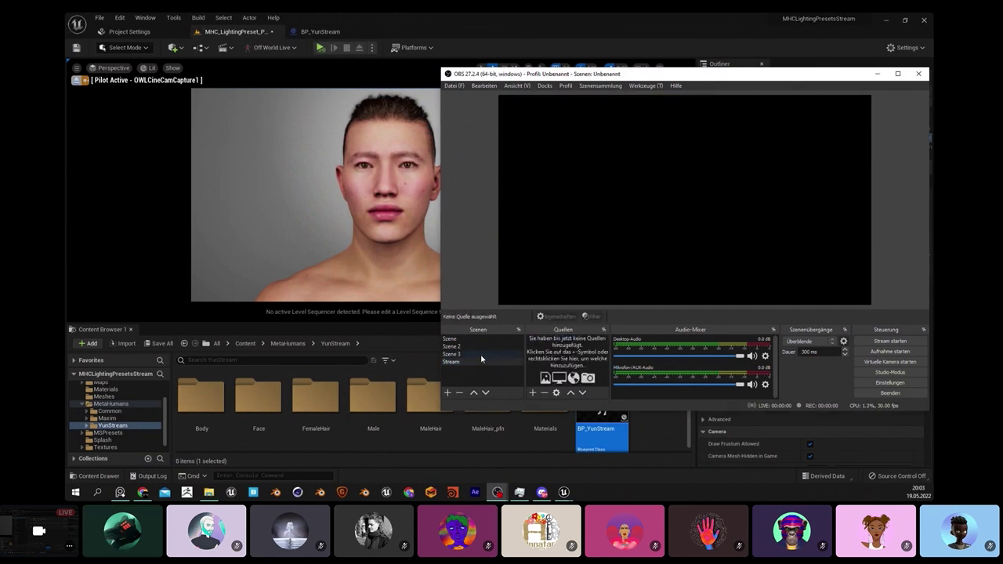
# Step: Add a Spout2 Capture source named LiveStream to the Stream scene, with StreamLive as its Spout sender
pyautogui.click(533, 392)
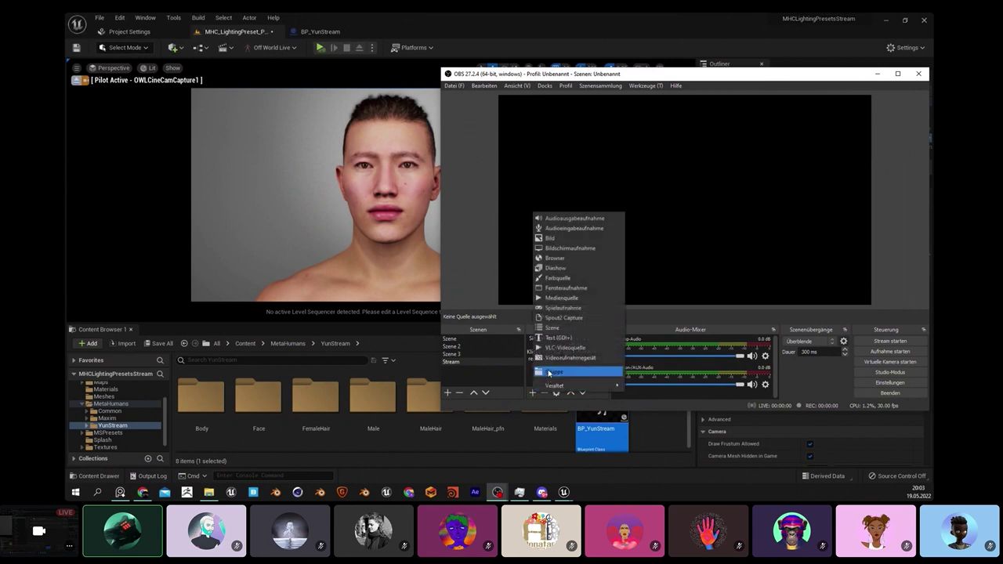
pyautogui.click(568, 320)
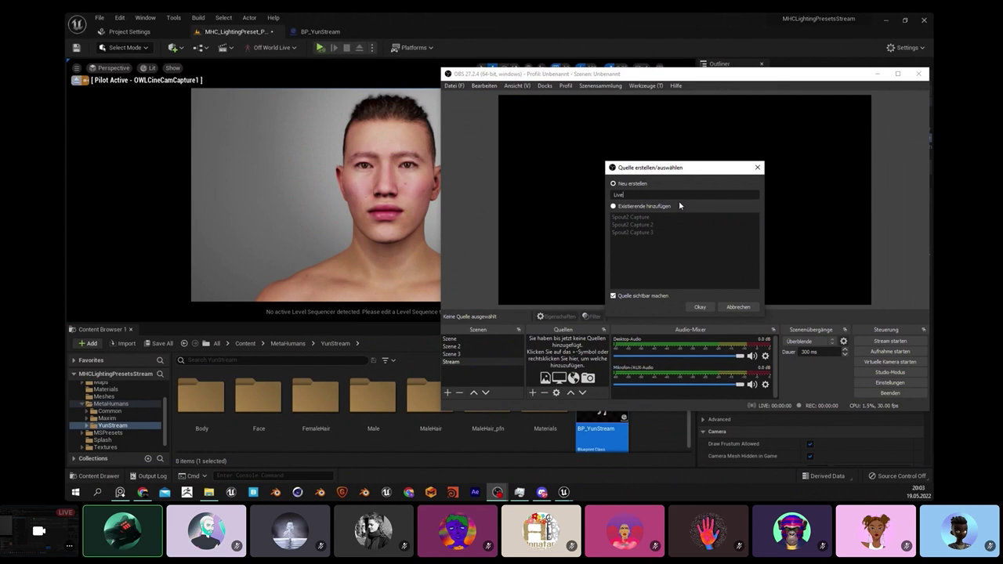
pyautogui.press('Return')
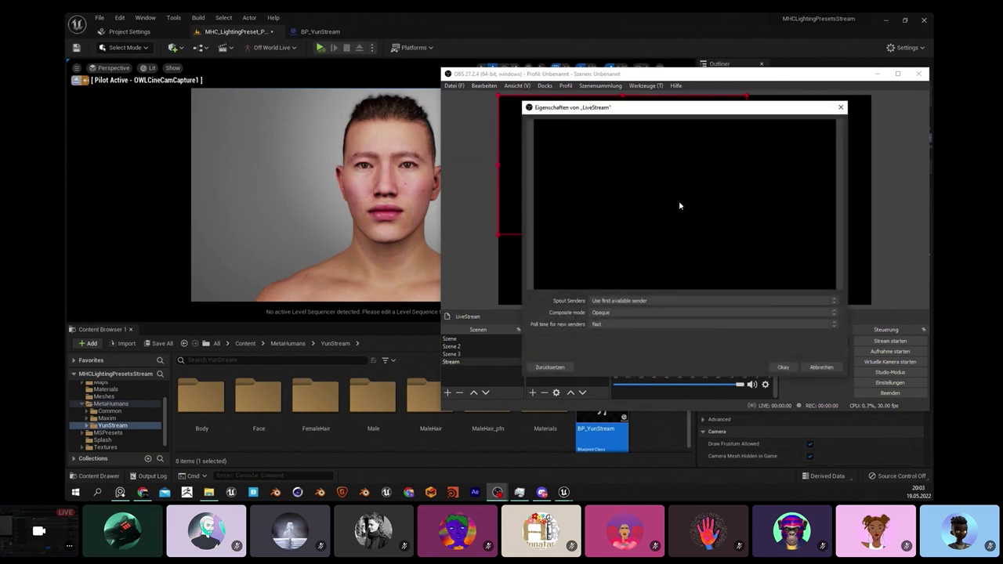
pyautogui.click(629, 301)
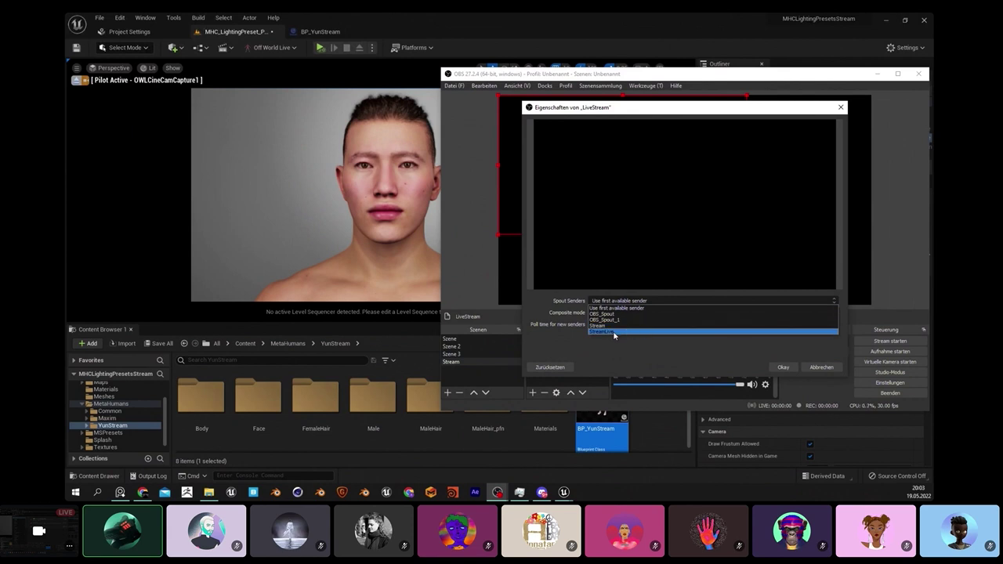
pyautogui.click(615, 333)
pyautogui.moveTo(737, 104); pyautogui.dragTo(332, 100)
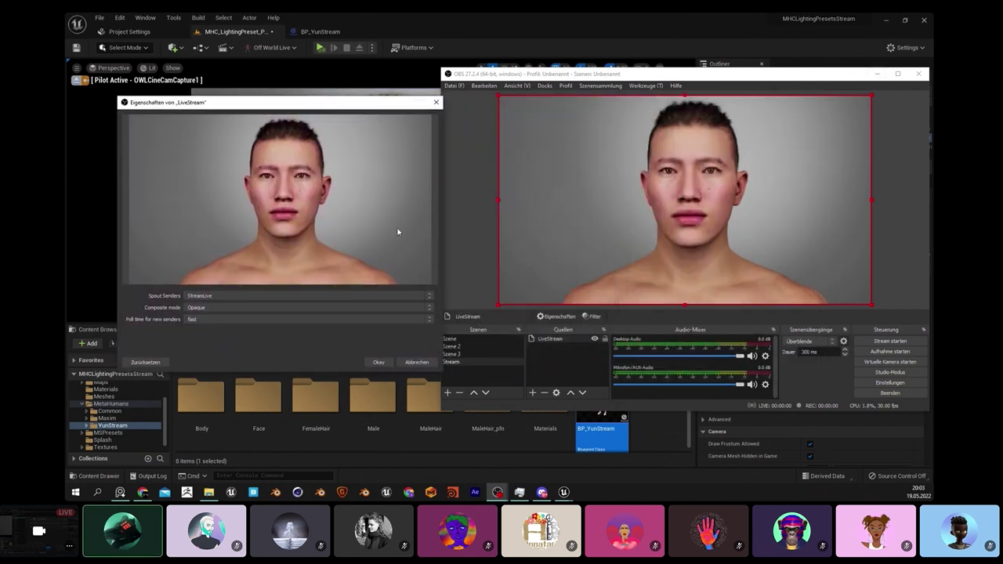
pyautogui.click(378, 362)
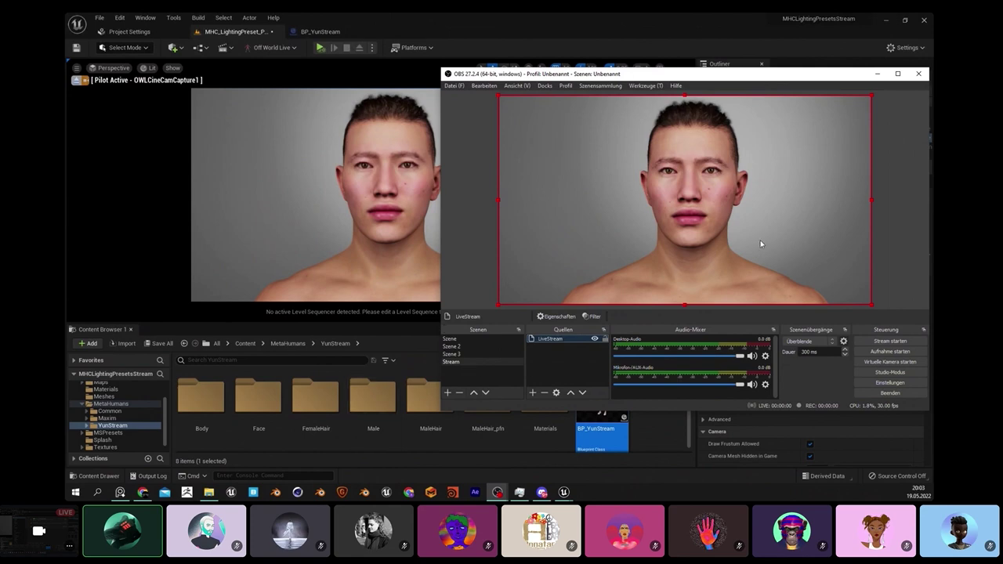
# Step: Stop piloting OWLCineCamCapture1 in Unreal and view the full MetaHuman from the side in the perspective viewport
pyautogui.moveTo(823, 81); pyautogui.dragTo(780, 105)
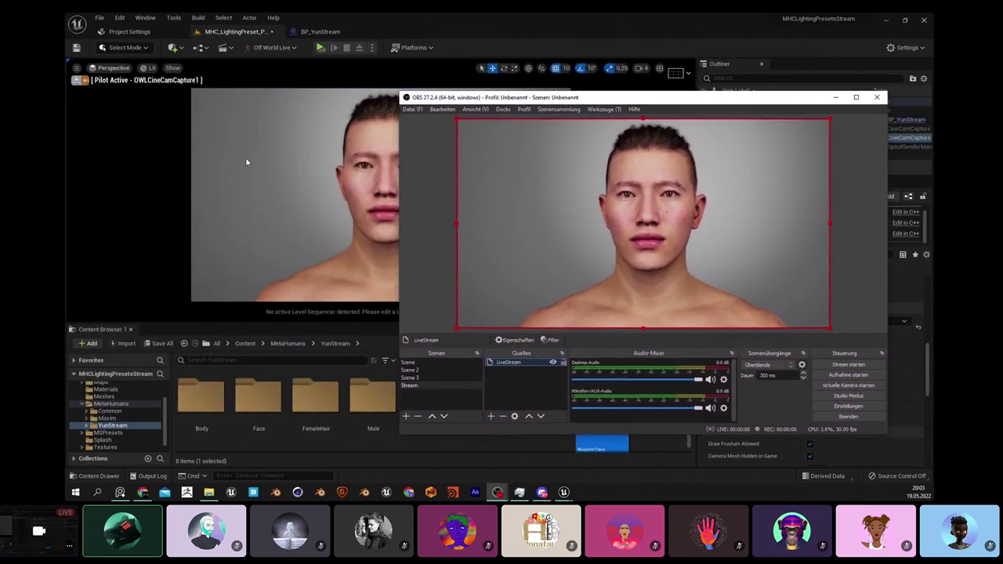
pyautogui.click(80, 80)
pyautogui.click(80, 81)
pyautogui.moveTo(384, 141); pyautogui.dragTo(423, 161, button='right')
# Step: Simulate the level in Unreal and place the OBS window in front to view the animated LiveStream source
pyautogui.moveTo(564, 494)
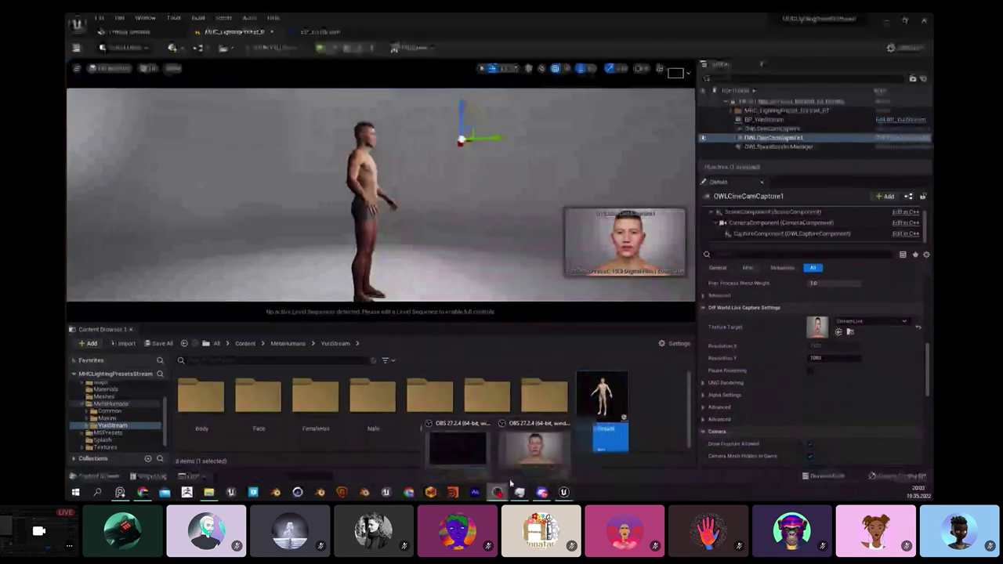
pyautogui.click(528, 448)
pyautogui.moveTo(603, 114); pyautogui.dragTo(445, 125)
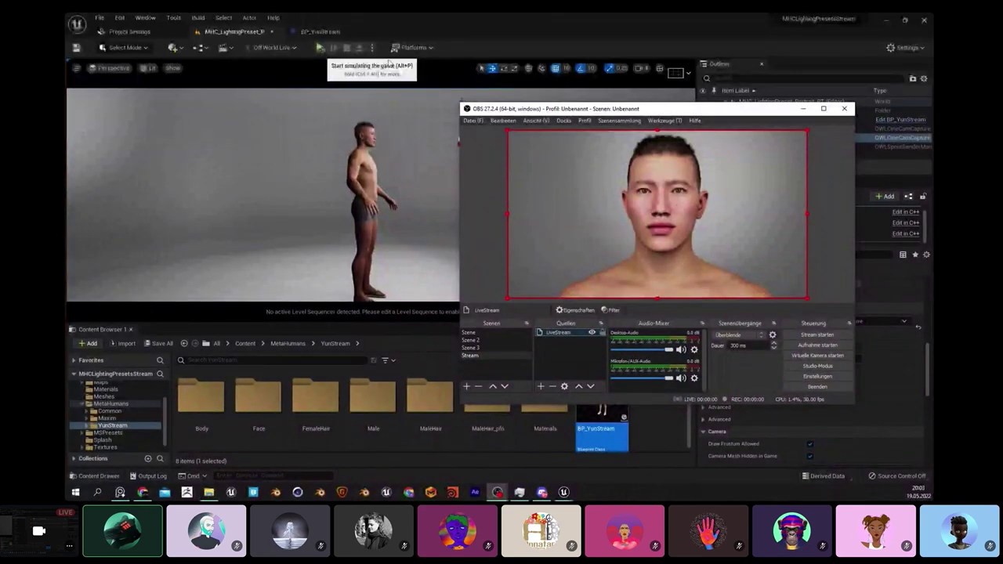
pyautogui.click(318, 48)
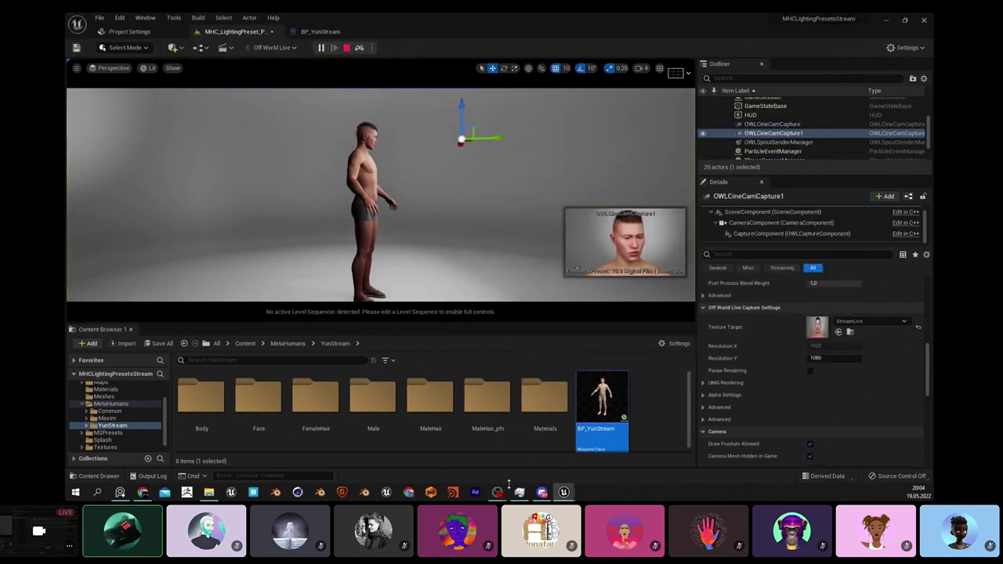
pyautogui.moveTo(500, 492)
pyautogui.click(531, 443)
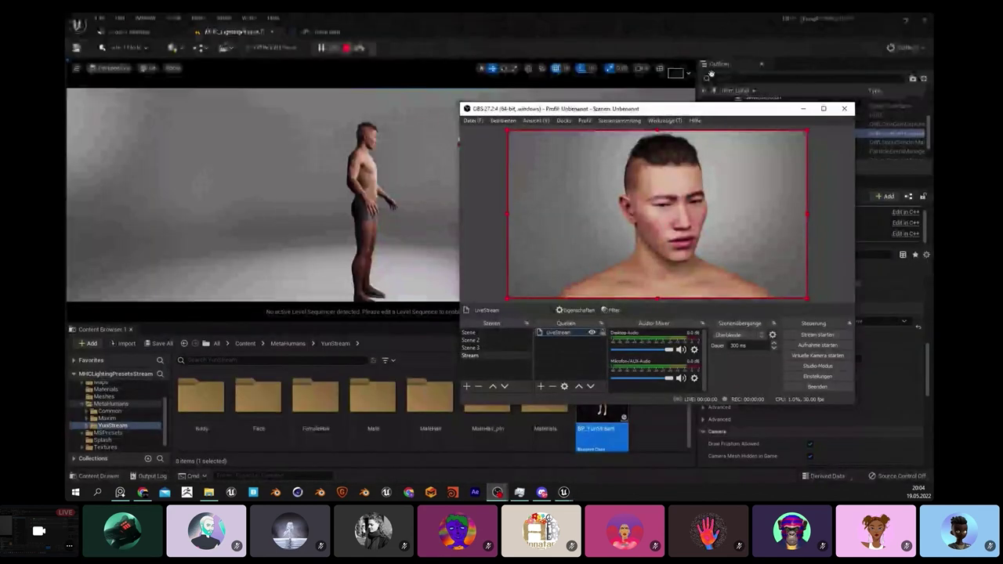
pyautogui.moveTo(715, 110); pyautogui.dragTo(490, 107)
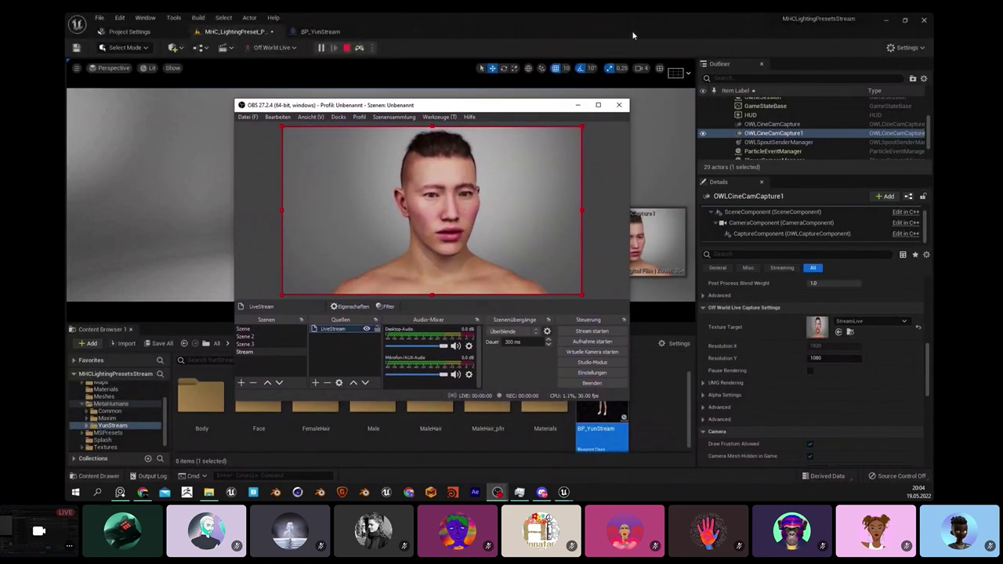
# Step: Restore the Unreal window to a smaller size and arrange it beside the OBS window
pyautogui.click(904, 20)
pyautogui.moveTo(585, 85); pyautogui.dragTo(677, 75)
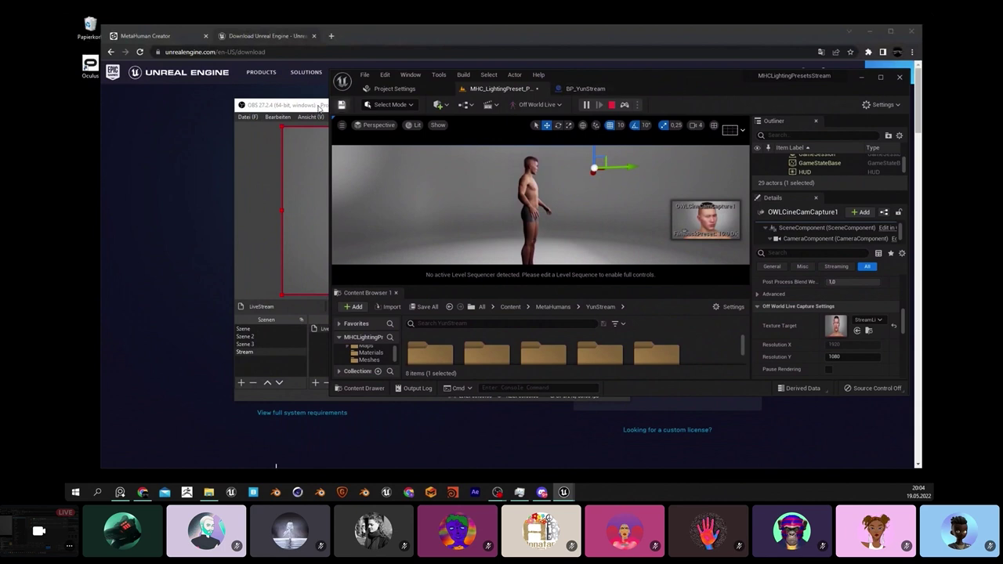
pyautogui.click(252, 94)
pyautogui.moveTo(252, 94); pyautogui.dragTo(136, 99)
pyautogui.click(662, 85)
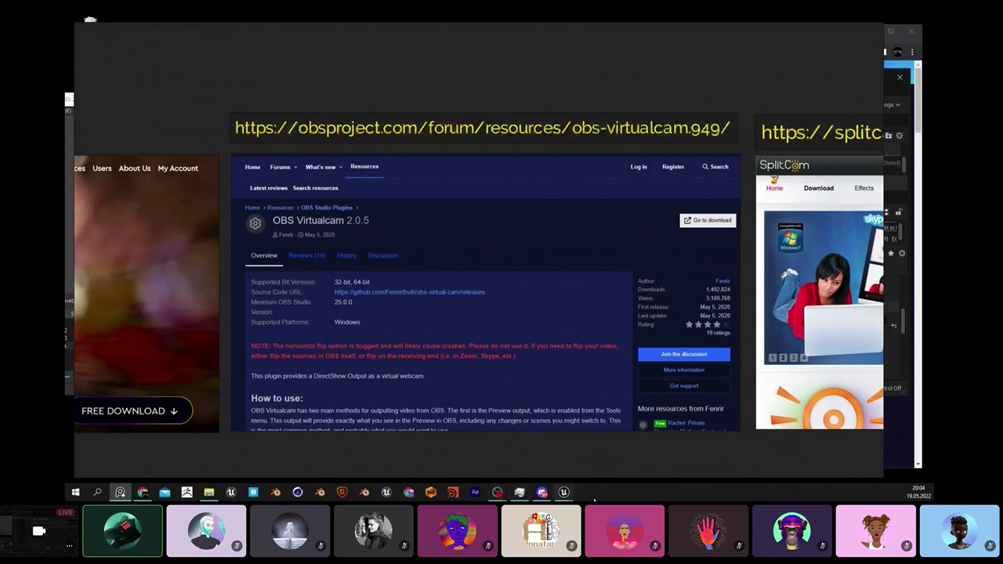
# Step: Bring OBS back in front of Unreal and watch the face-captured MetaHuman in its preview
pyautogui.moveTo(497, 493)
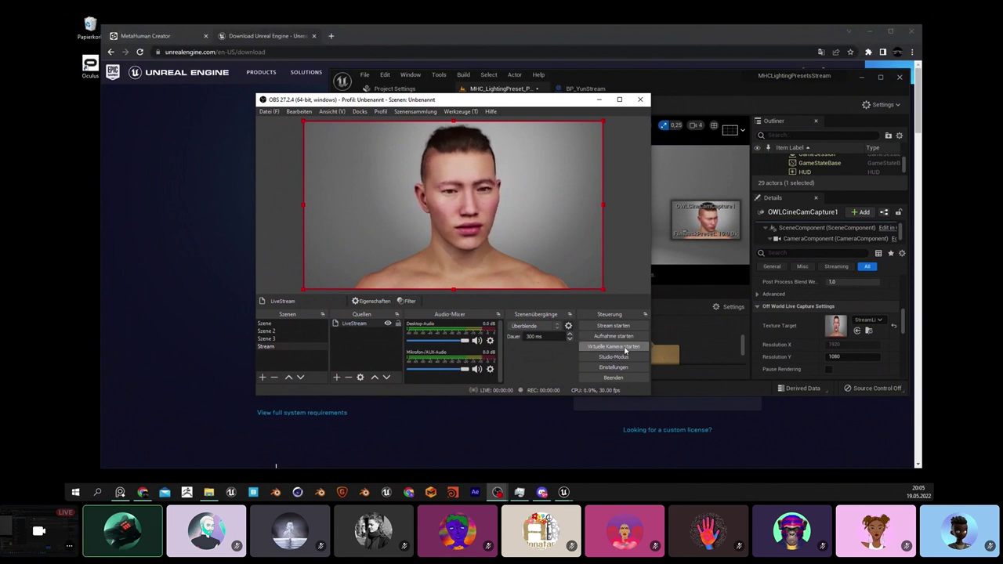
pyautogui.moveTo(576, 94); pyautogui.dragTo(492, 108)
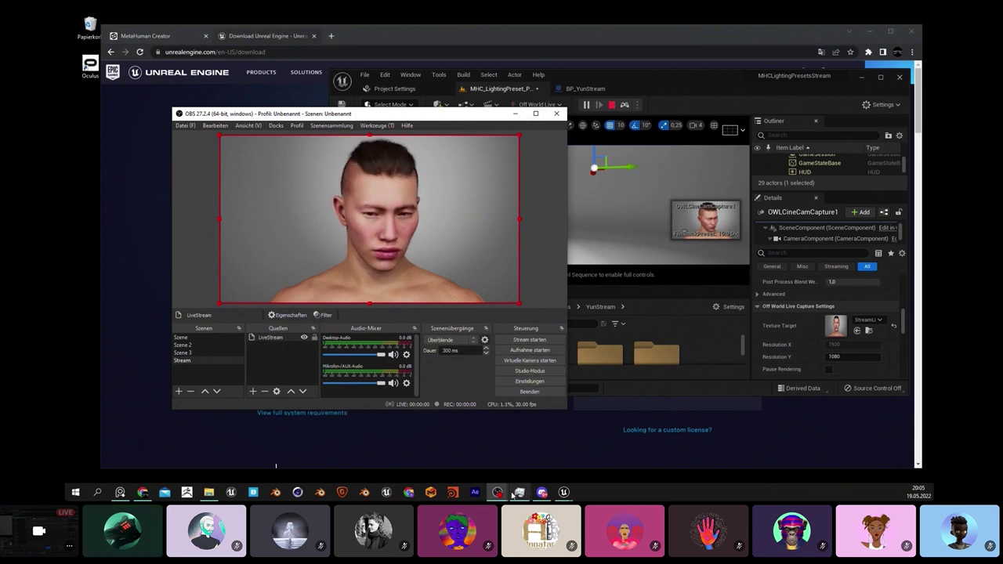
pyautogui.moveTo(498, 492)
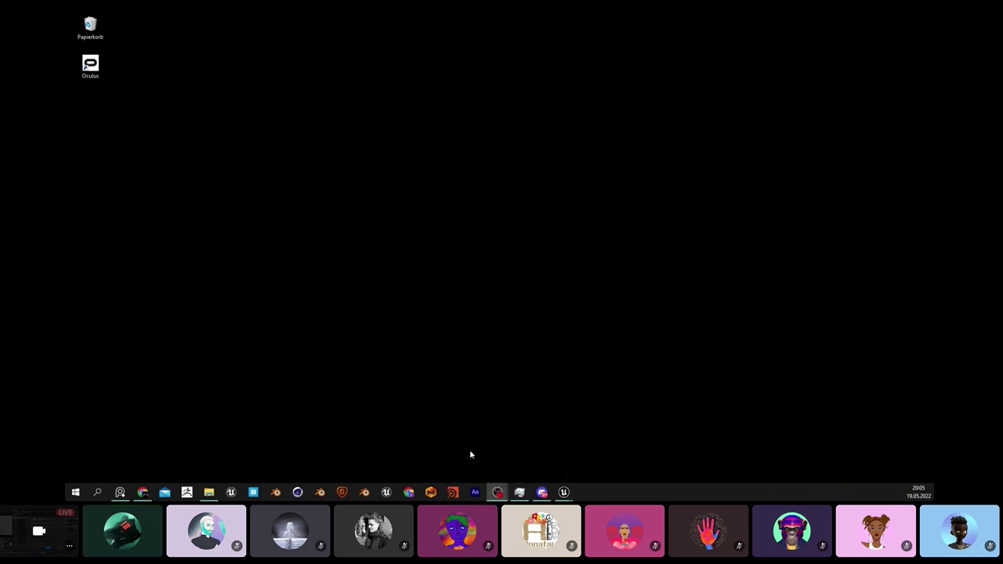
pyautogui.click(469, 450)
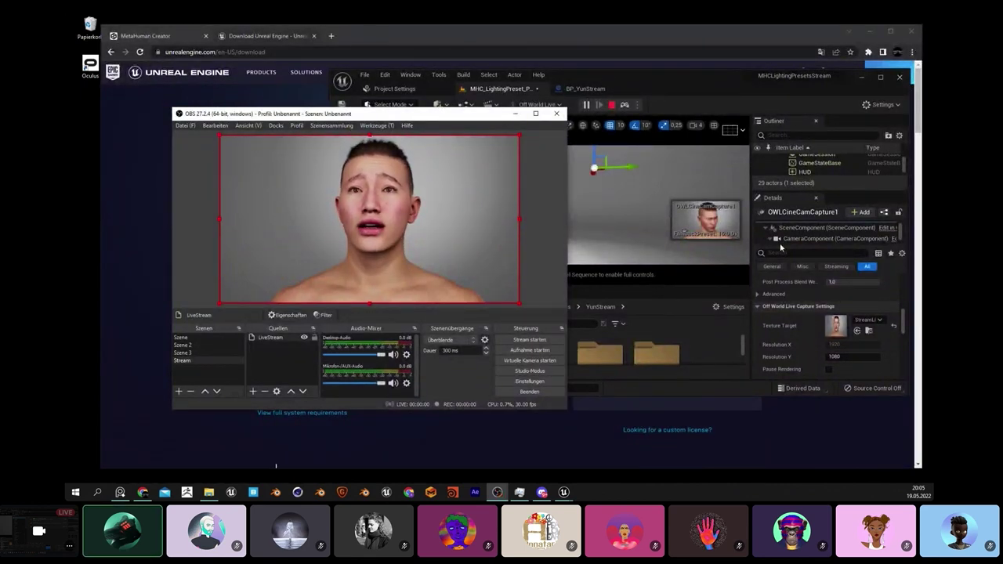
# Step: Start the virtual camera in OBS, minimize OBS, and switch to Google Meet in Chrome to view the MetaHuman feed
pyautogui.click(540, 362)
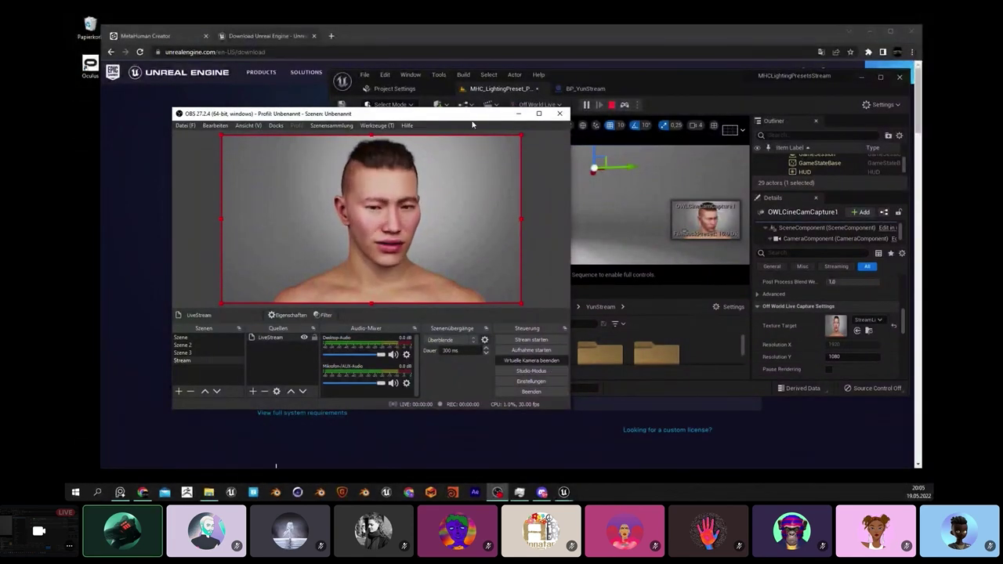
pyautogui.click(518, 114)
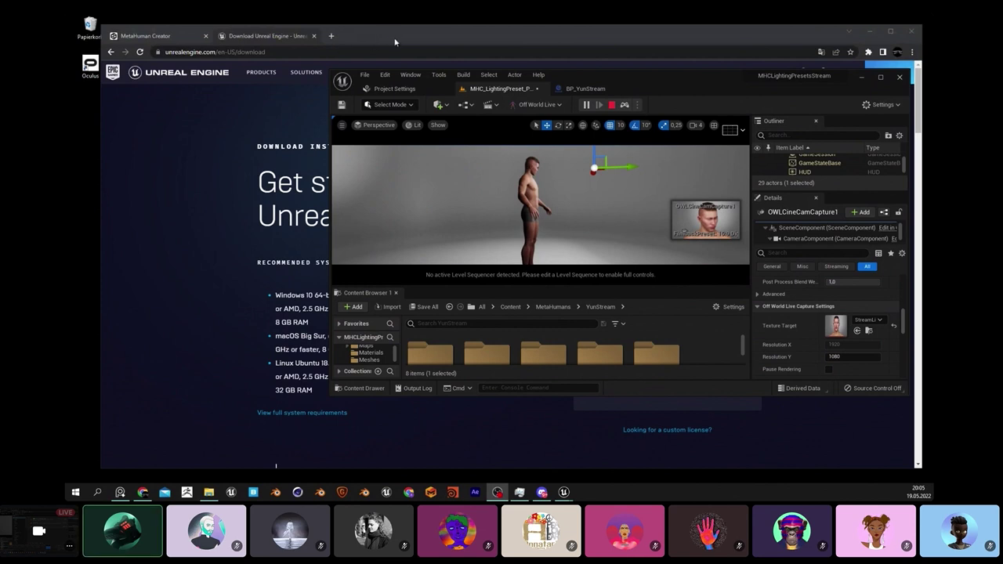
pyautogui.click(409, 493)
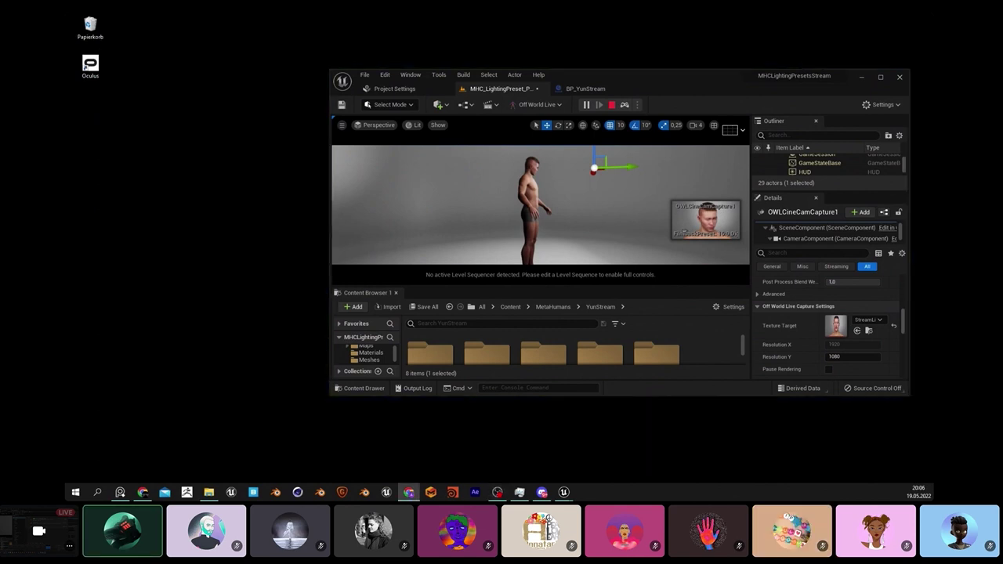
pyautogui.click(409, 492)
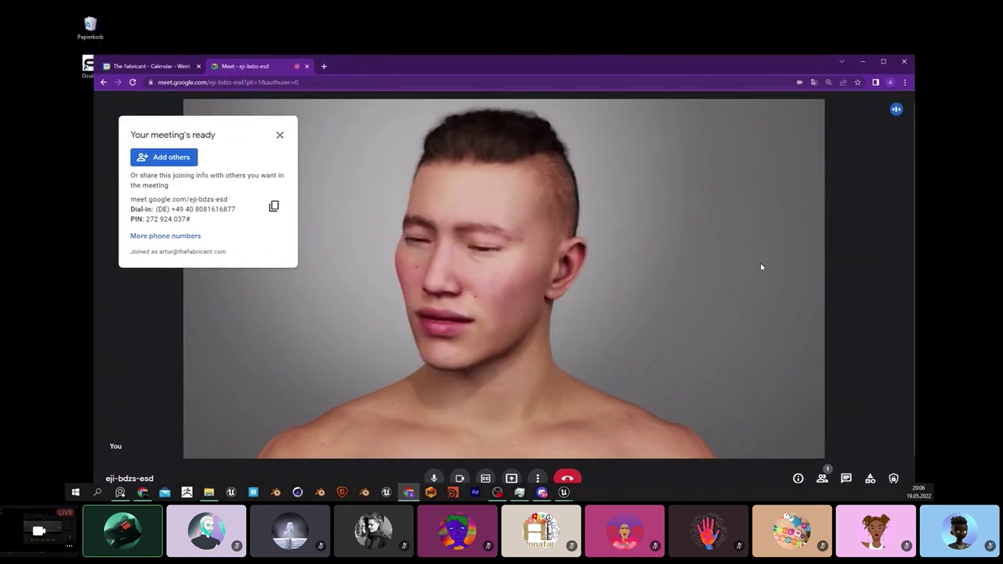
# Step: Shrink the Unreal window and arrange the Google Meet window beside it
pyautogui.moveTo(758, 66); pyautogui.dragTo(702, 149)
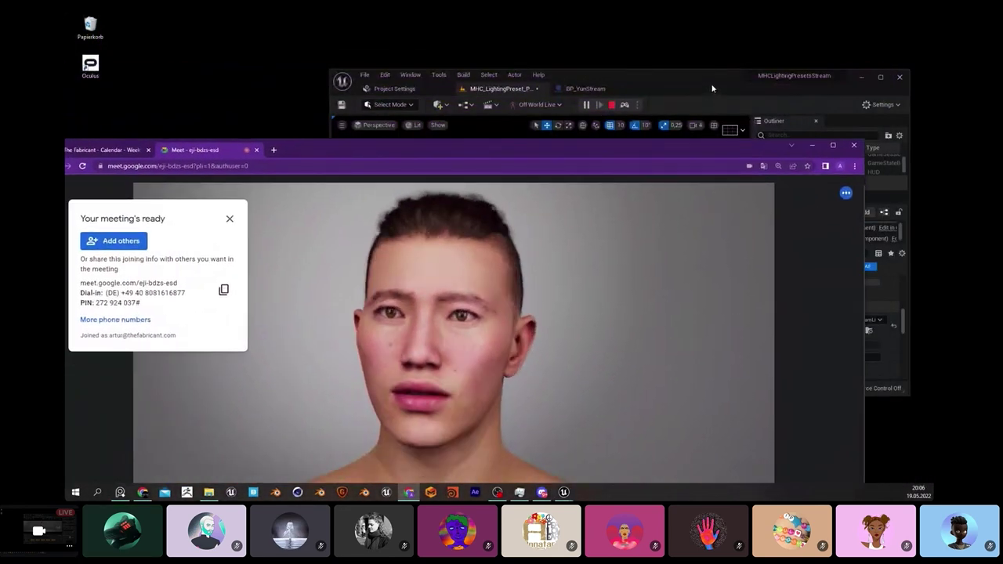
pyautogui.click(711, 83)
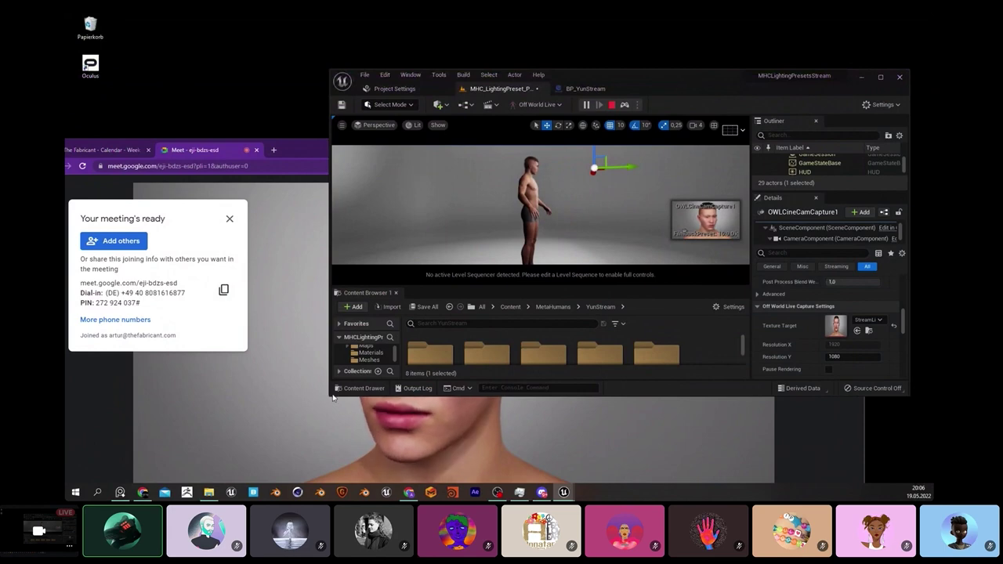
pyautogui.moveTo(328, 396); pyautogui.dragTo(553, 222)
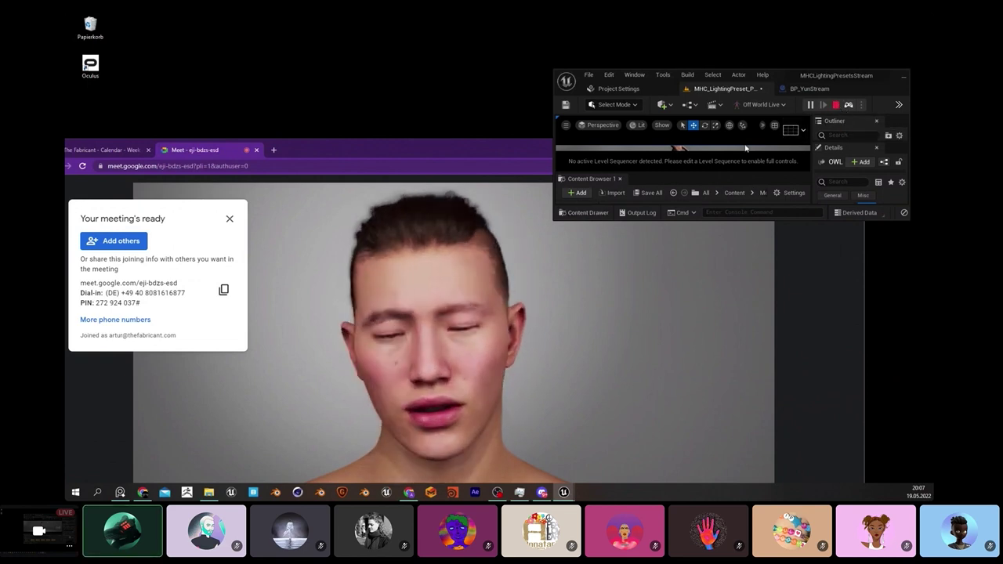
pyautogui.moveTo(498, 151); pyautogui.dragTo(554, 44)
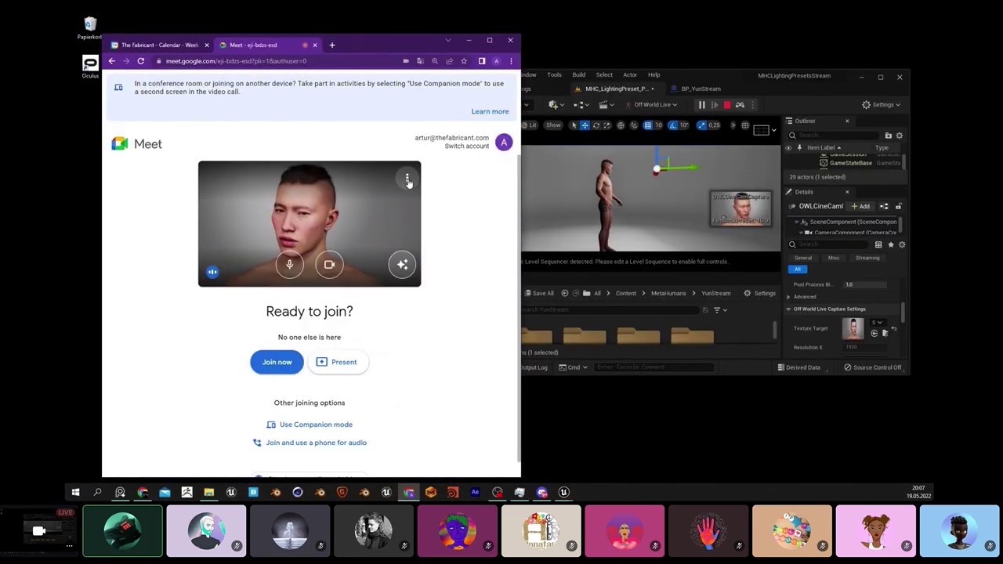
# Step: Select OBS Virtual Camera as the camera in Google Meet's video settings
pyautogui.click(408, 180)
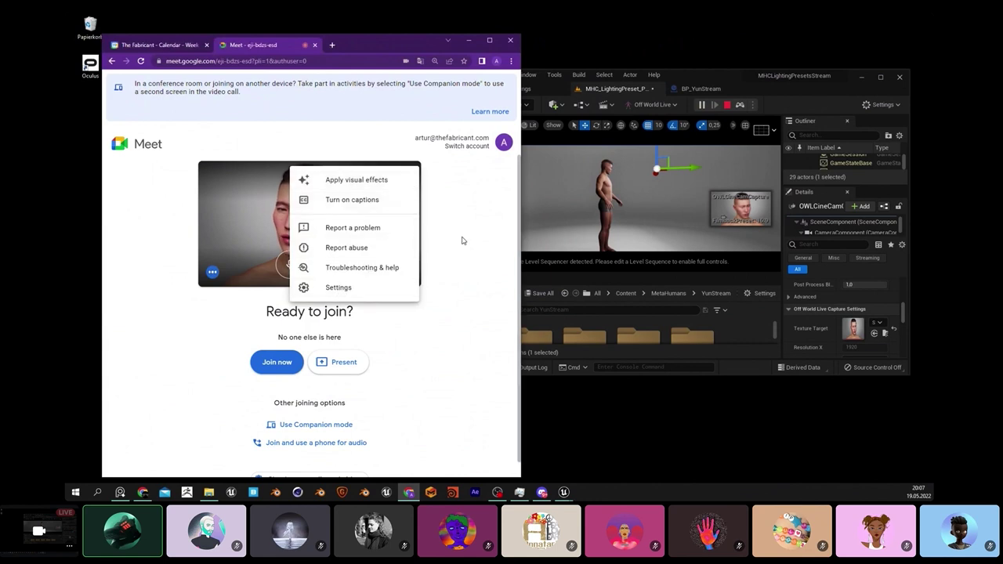
pyautogui.click(348, 288)
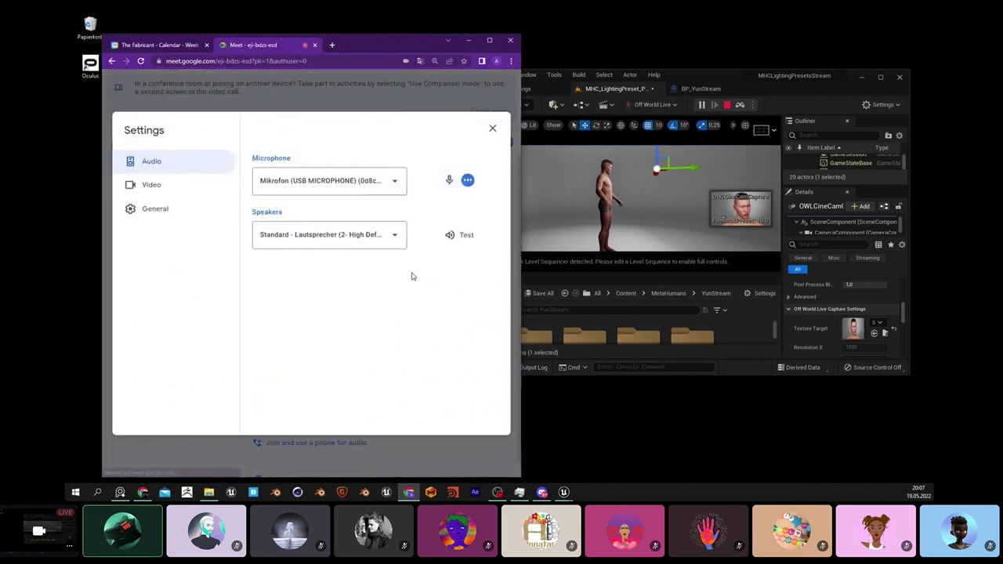
pyautogui.click(172, 186)
pyautogui.click(378, 185)
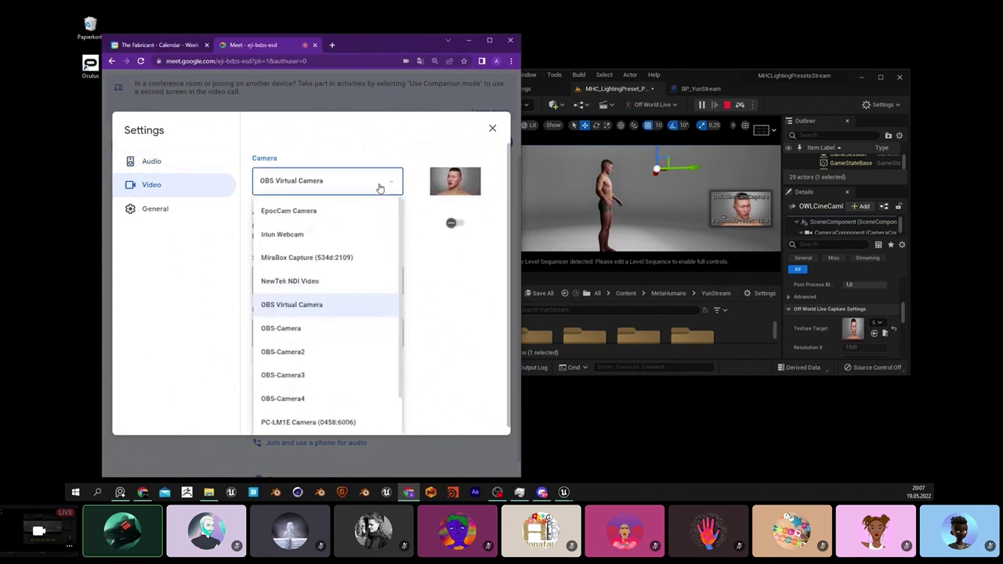
pyautogui.scroll(-2, 359, 217)
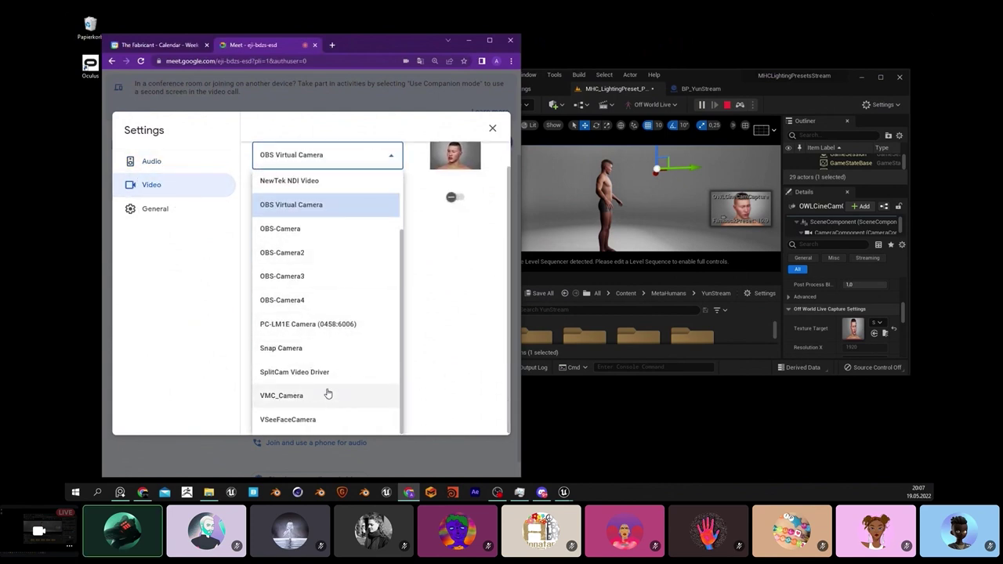
pyautogui.scroll(3, 329, 380)
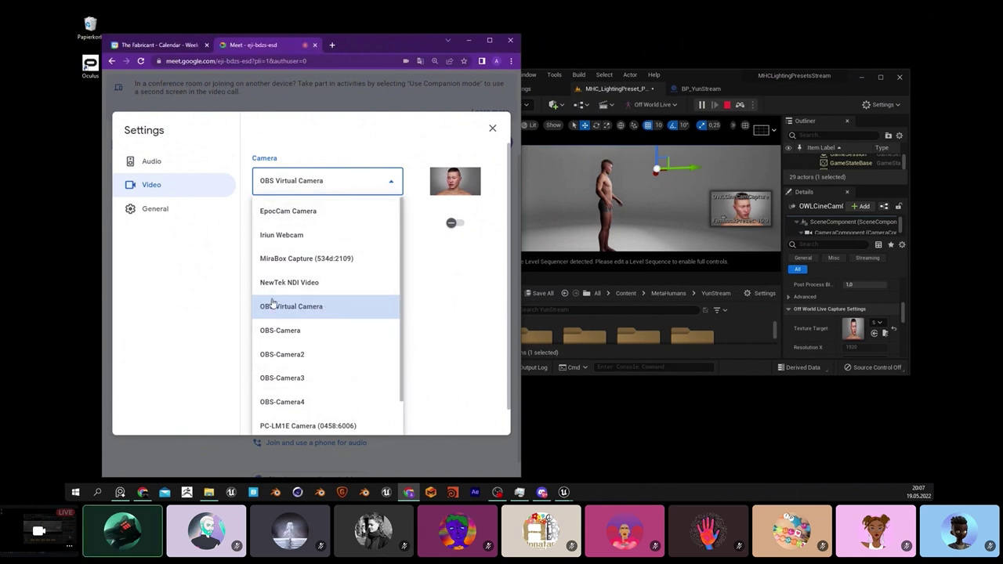
pyautogui.click(299, 312)
# Step: View the send resolution options in Google Meet's video settings, and close the settings
pyautogui.click(386, 285)
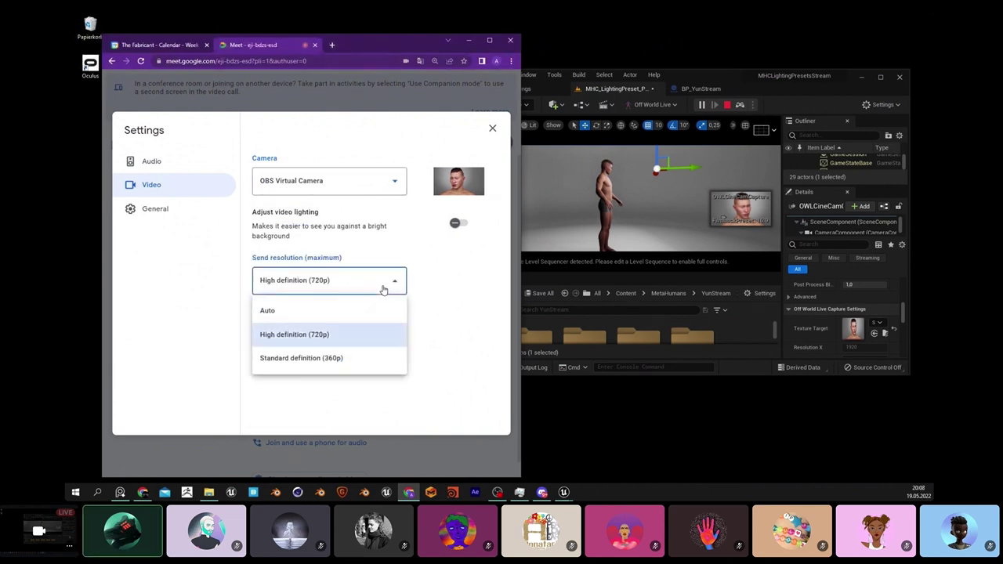
pyautogui.click(407, 299)
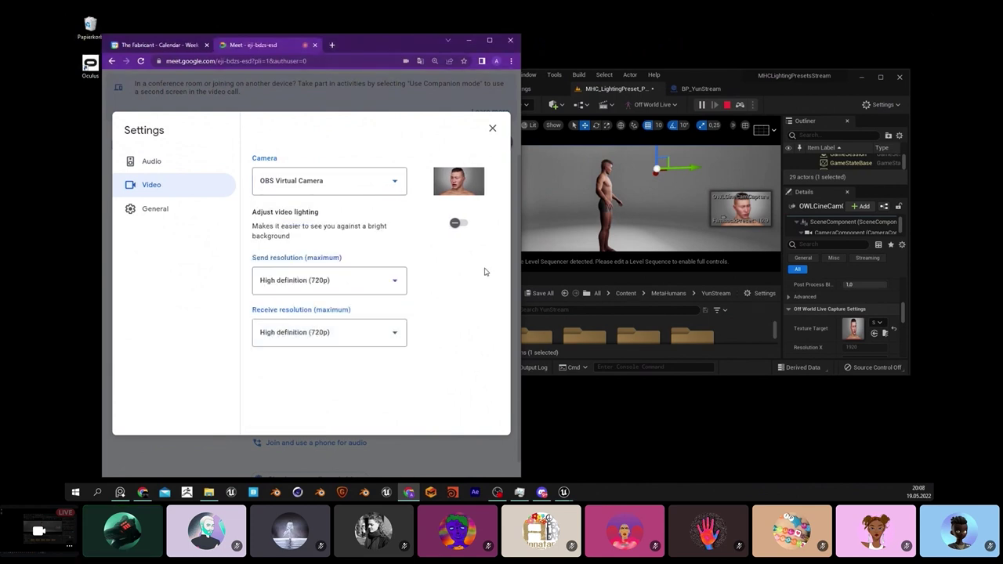
pyautogui.click(494, 128)
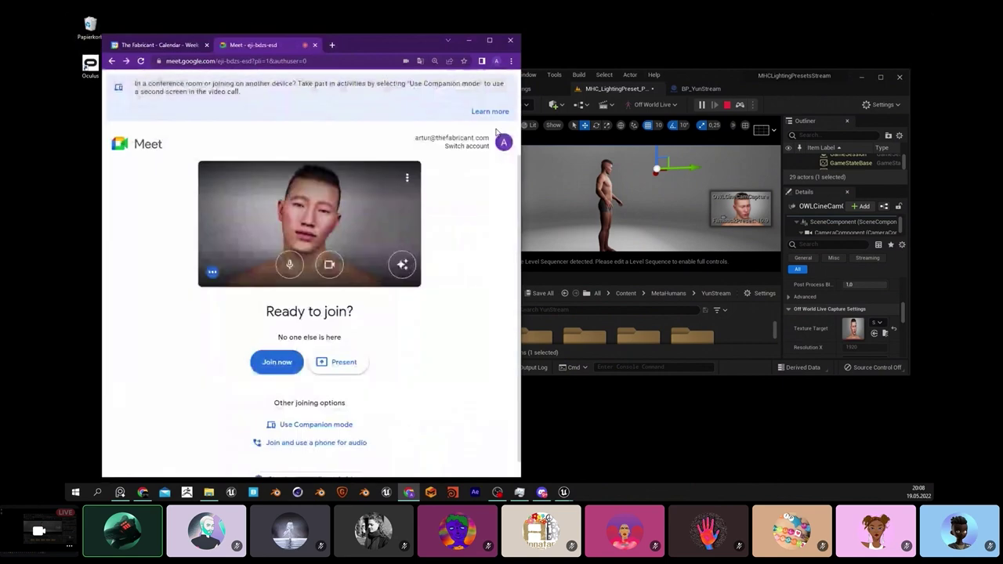
# Step: Clear the Google Meet browser window from the desktop
pyautogui.click(409, 492)
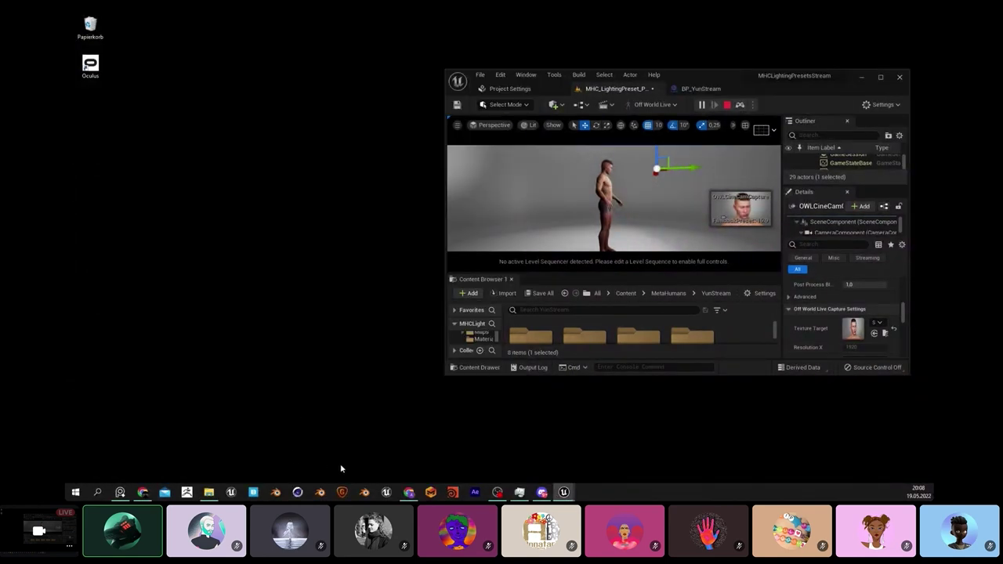
pyautogui.rightClick(409, 492)
pyautogui.click(410, 475)
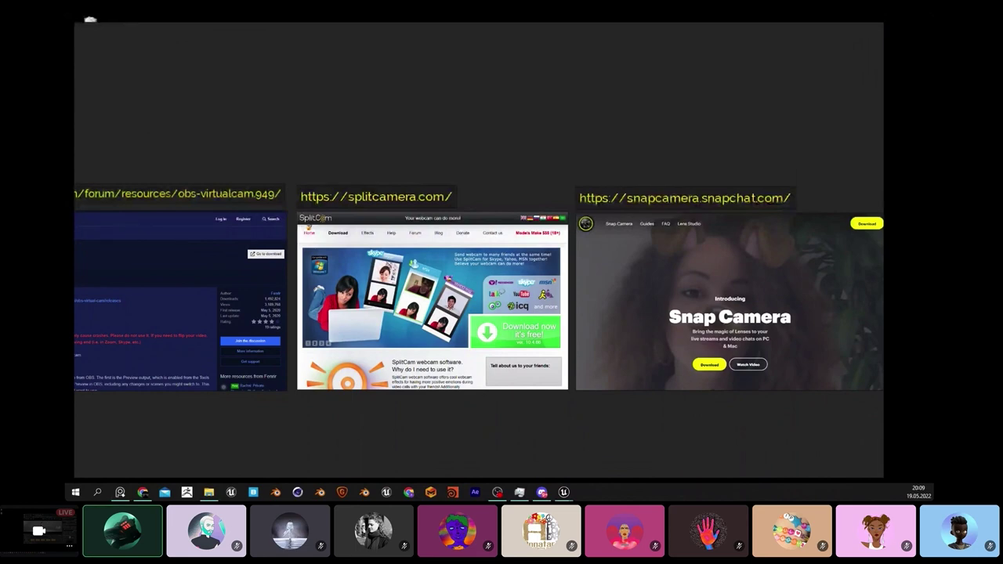
# Step: Switch to SplitCam and examine the available media layer sources and the options of the OBS Virtual Camera layer
pyautogui.hotkey('alt', 'Tab')
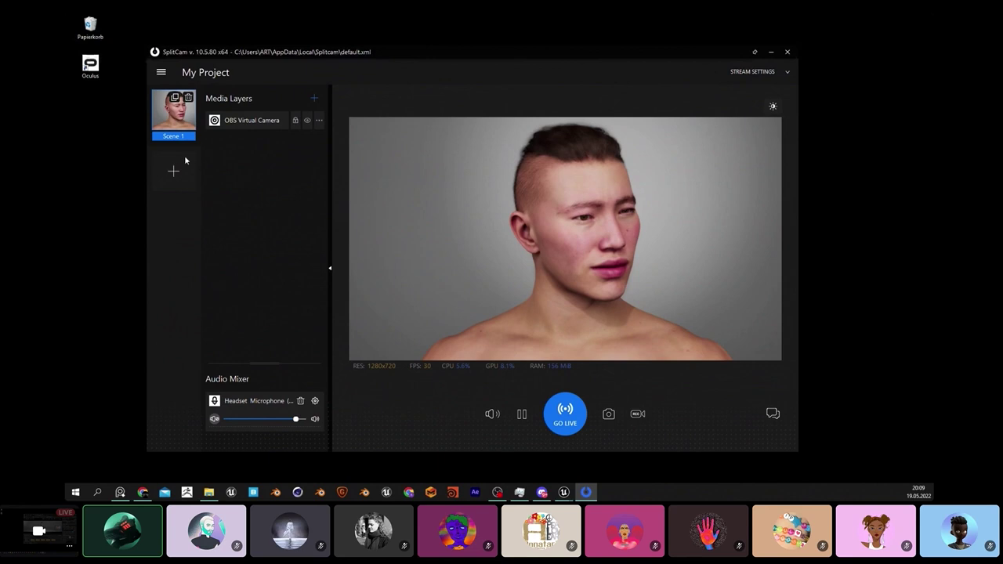
pyautogui.click(315, 100)
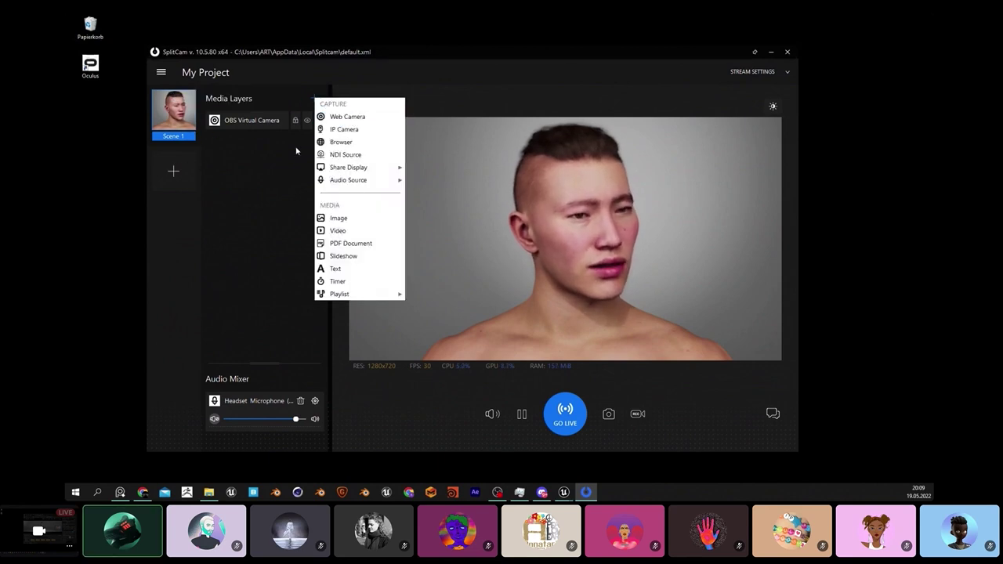
pyautogui.click(319, 128)
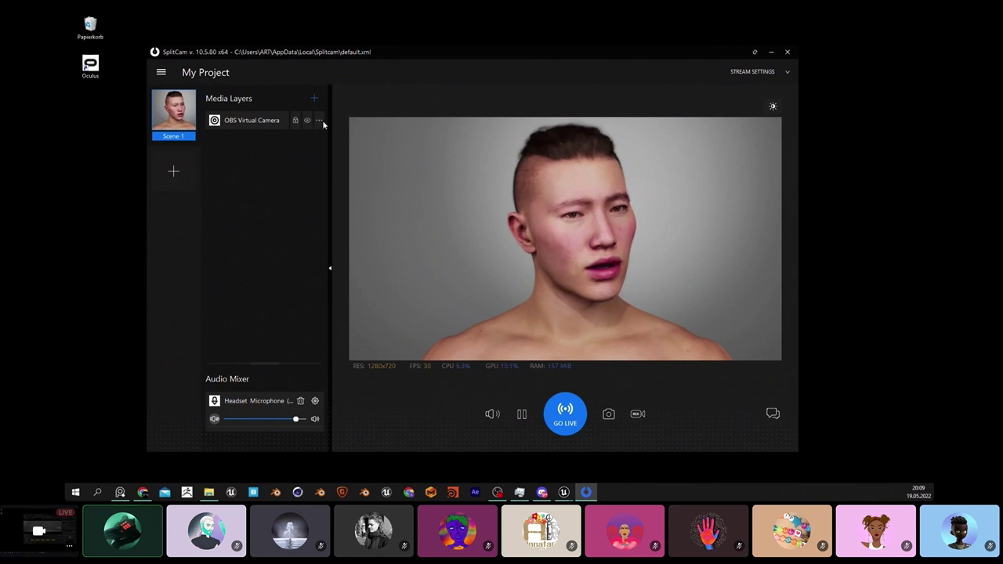
pyautogui.click(319, 121)
pyautogui.click(243, 157)
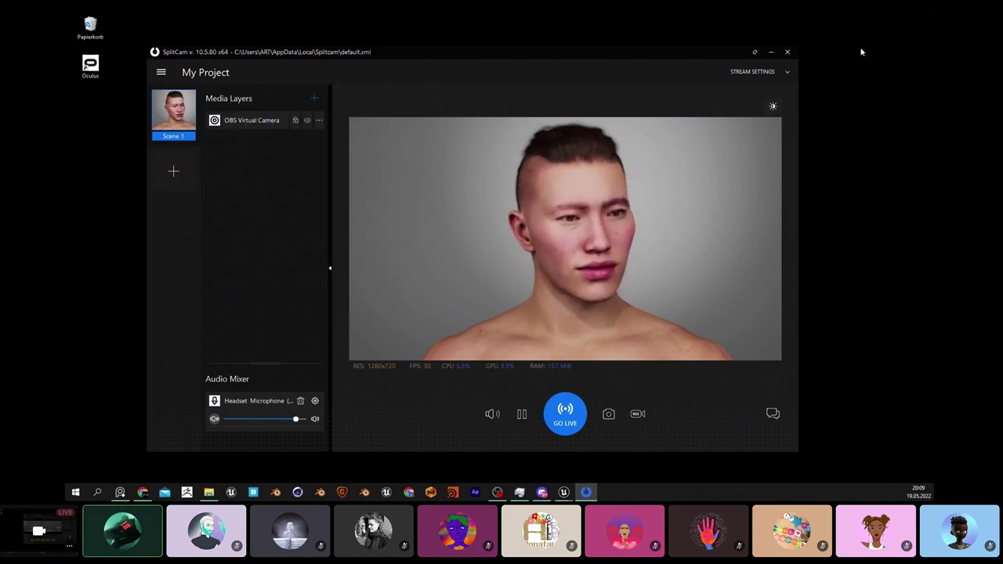
# Step: Bring up the Unreal level window, shrink it, and arrange it beside a smaller SplitCam window
pyautogui.moveTo(564, 492)
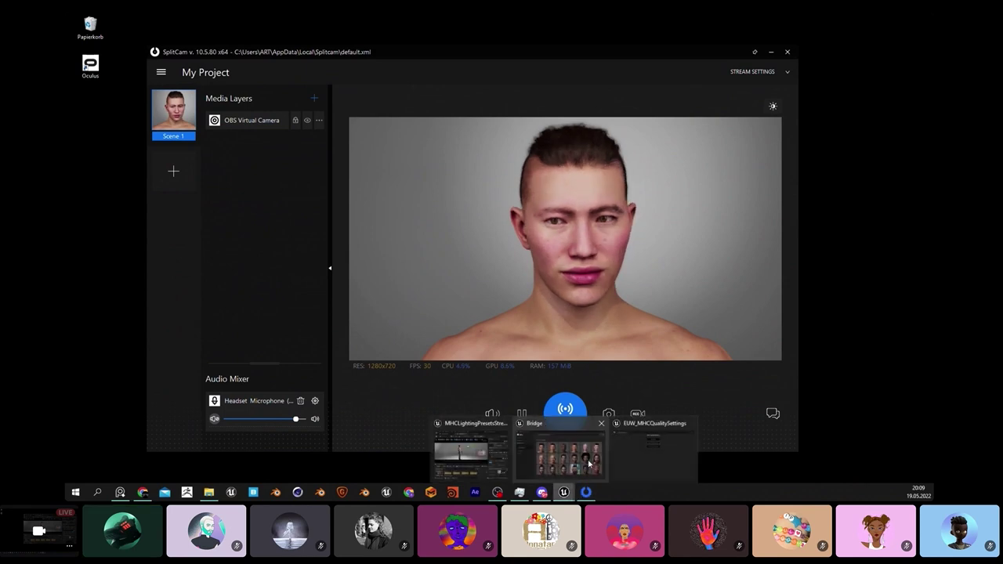
pyautogui.click(492, 455)
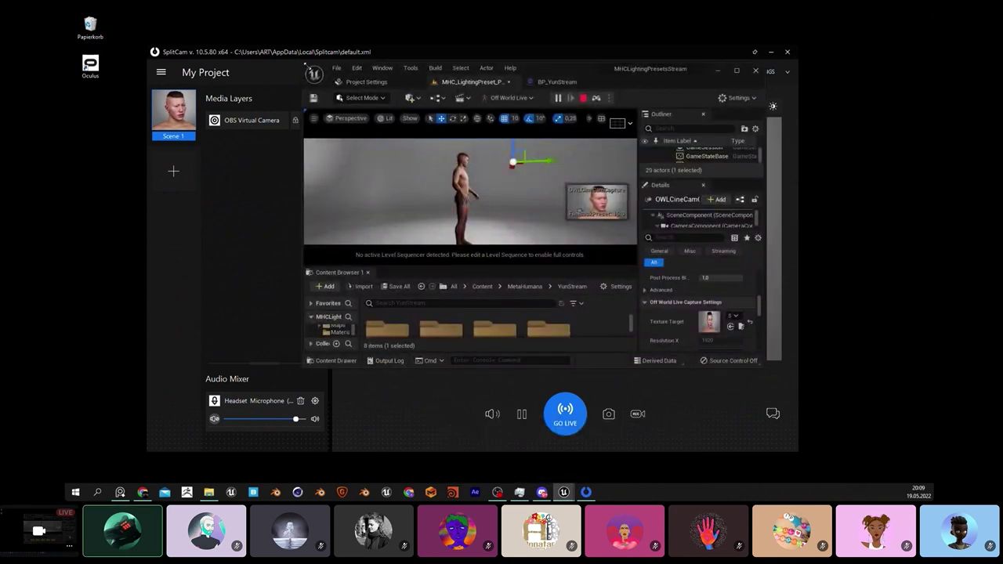
pyautogui.click(792, 181)
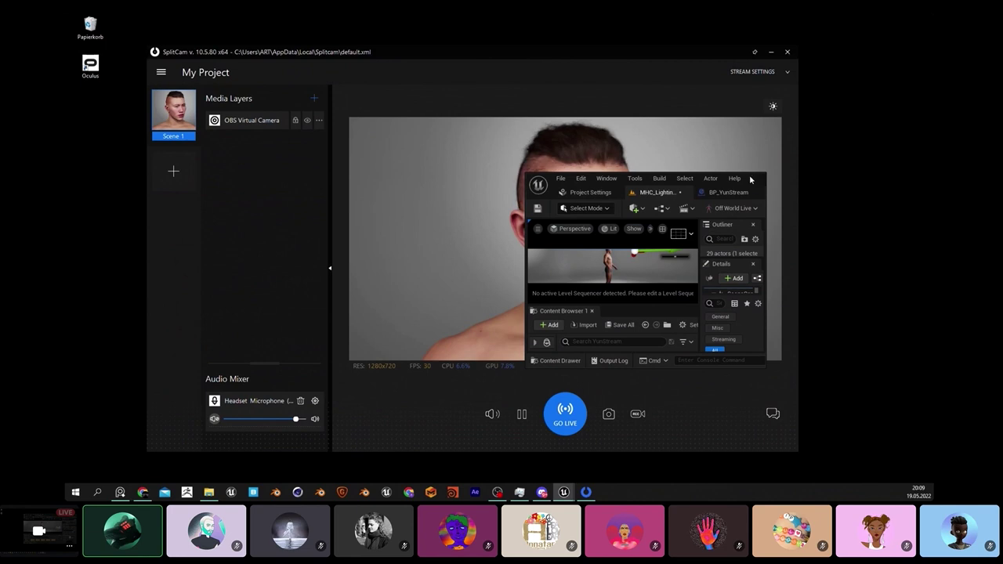
pyautogui.moveTo(313, 52); pyautogui.dragTo(286, 48)
pyautogui.moveTo(145, 115)
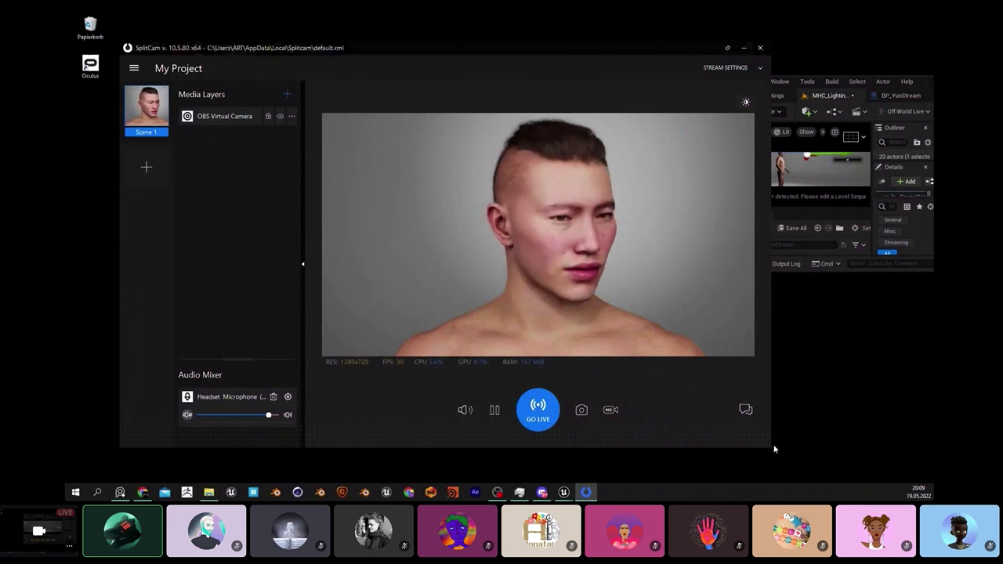
pyautogui.moveTo(772, 445); pyautogui.dragTo(706, 377)
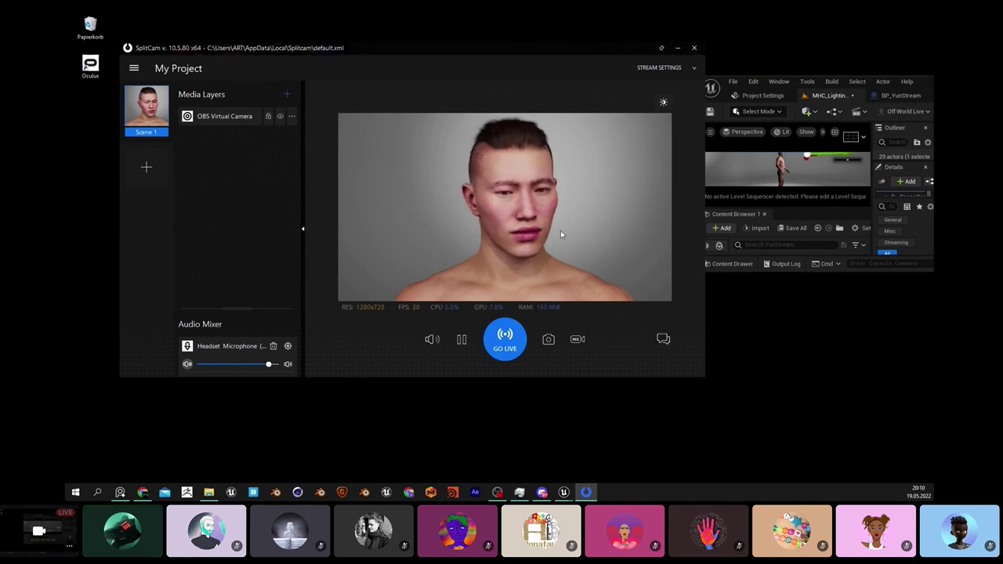
# Step: Launch Snap Camera, place it over SplitCam, and apply the 20 jewel v4 lens from the lens history
pyautogui.click(76, 492)
pyautogui.click(76, 492)
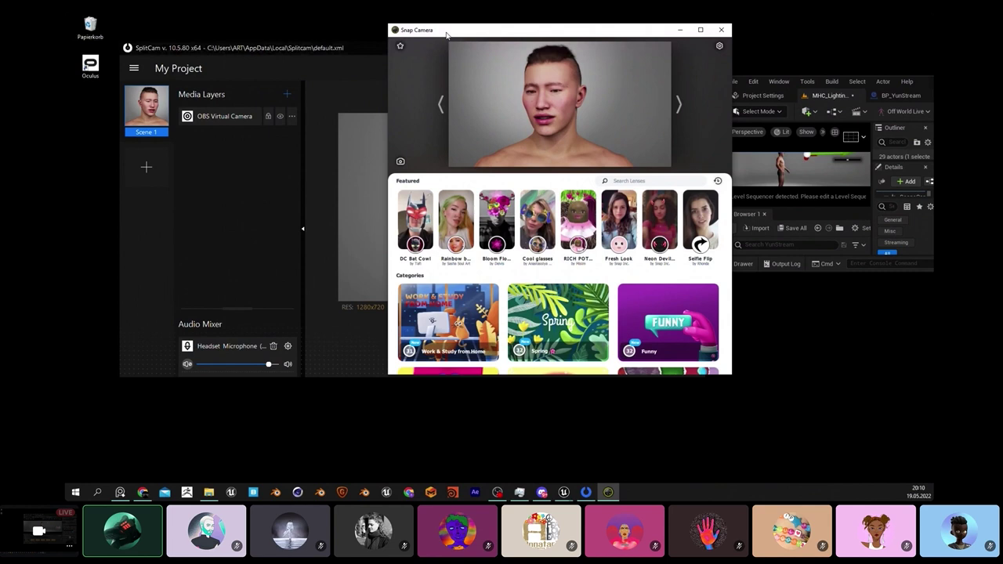
pyautogui.click(925, 88)
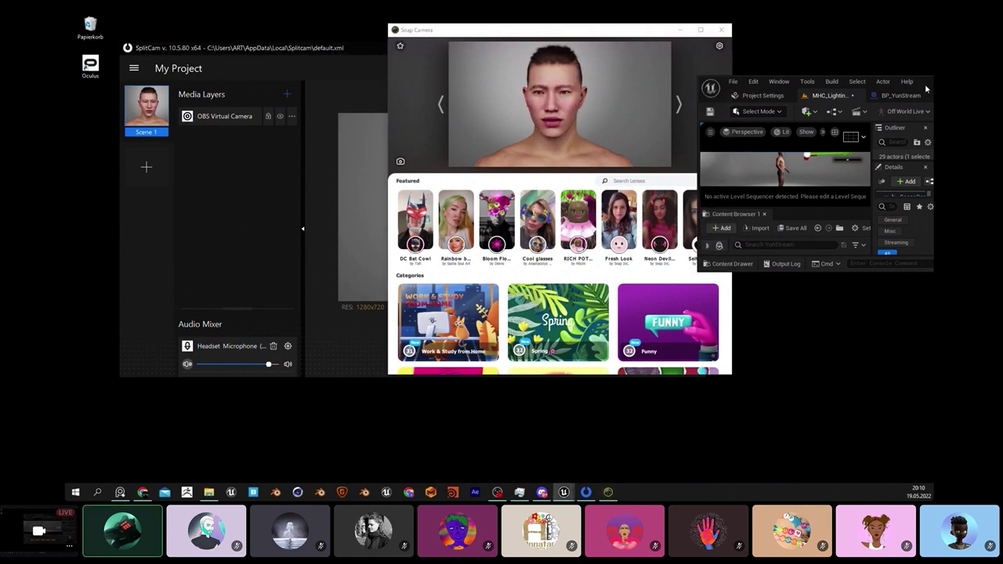
pyautogui.click(619, 32)
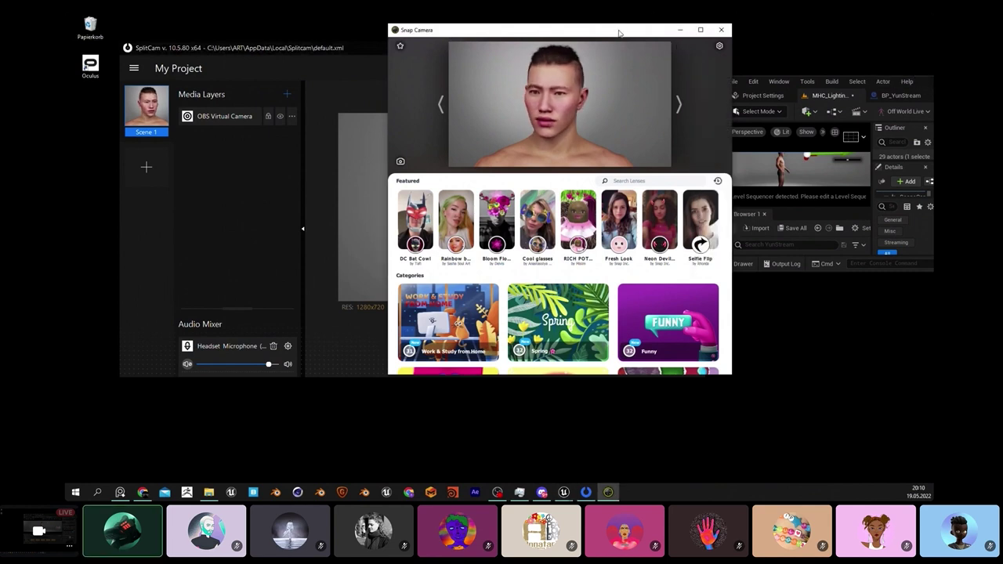
pyautogui.moveTo(600, 45); pyautogui.dragTo(588, 49)
pyautogui.click(667, 34)
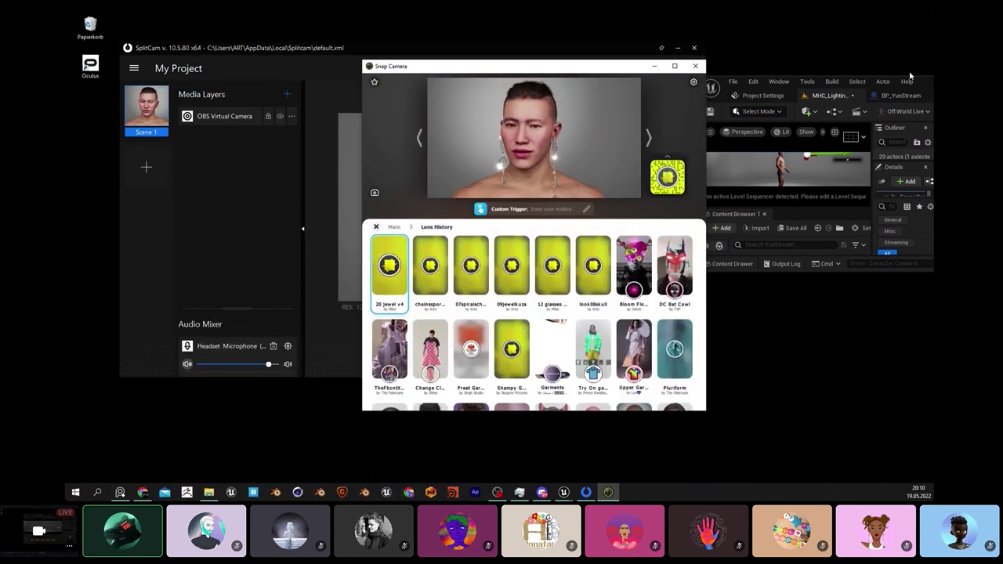
# Step: View the jewelry lens on the live MetaHuman in Snap Camera with Unreal in focus, and open Snap Camera's settings
pyautogui.click(917, 83)
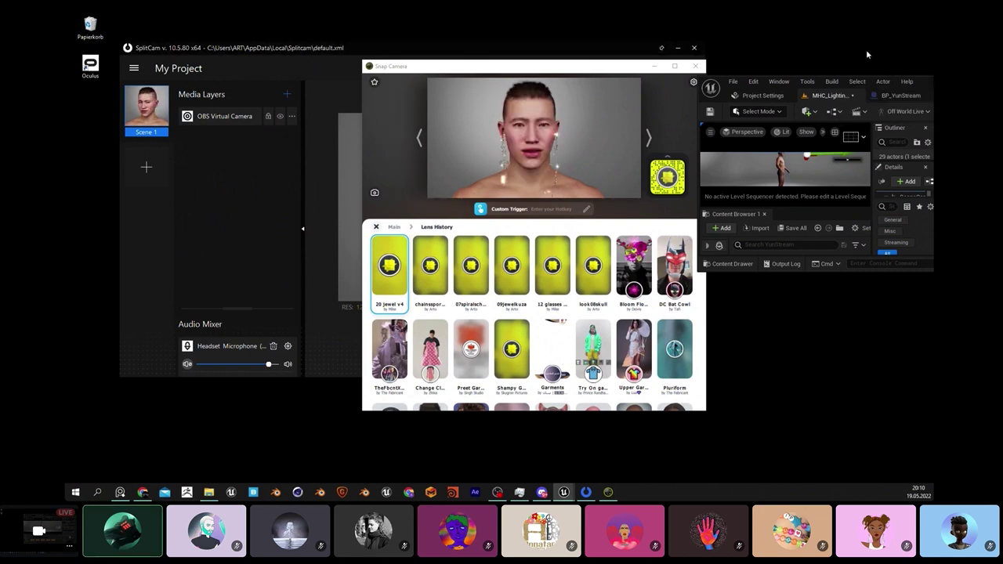
pyautogui.moveTo(578, 69); pyautogui.dragTo(541, 64)
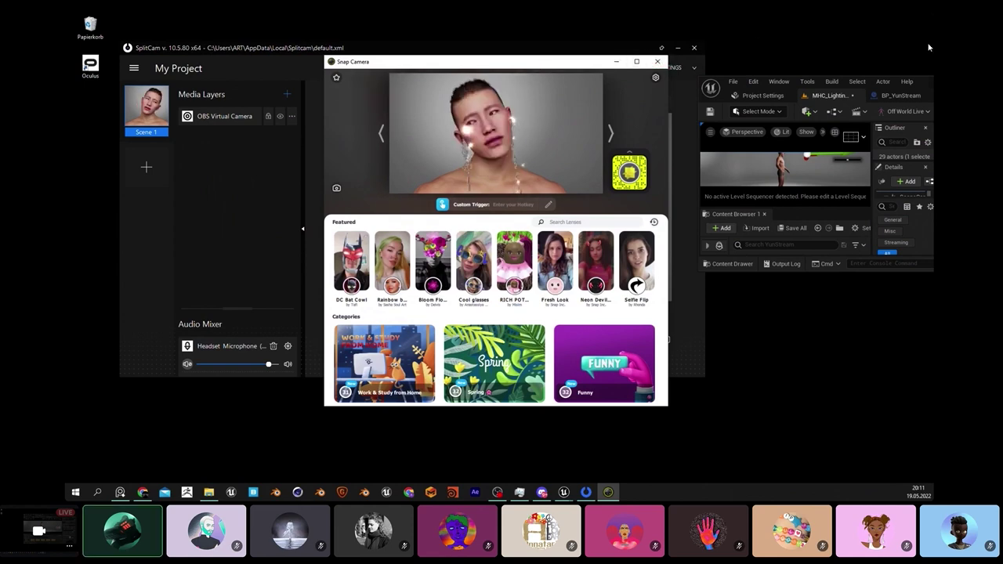
pyautogui.click(855, 87)
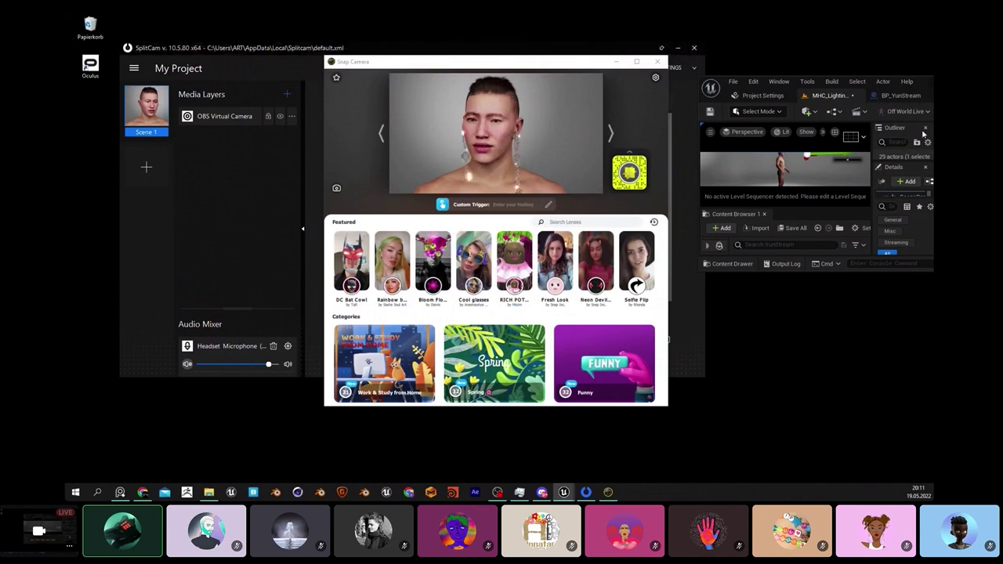
pyautogui.click(656, 78)
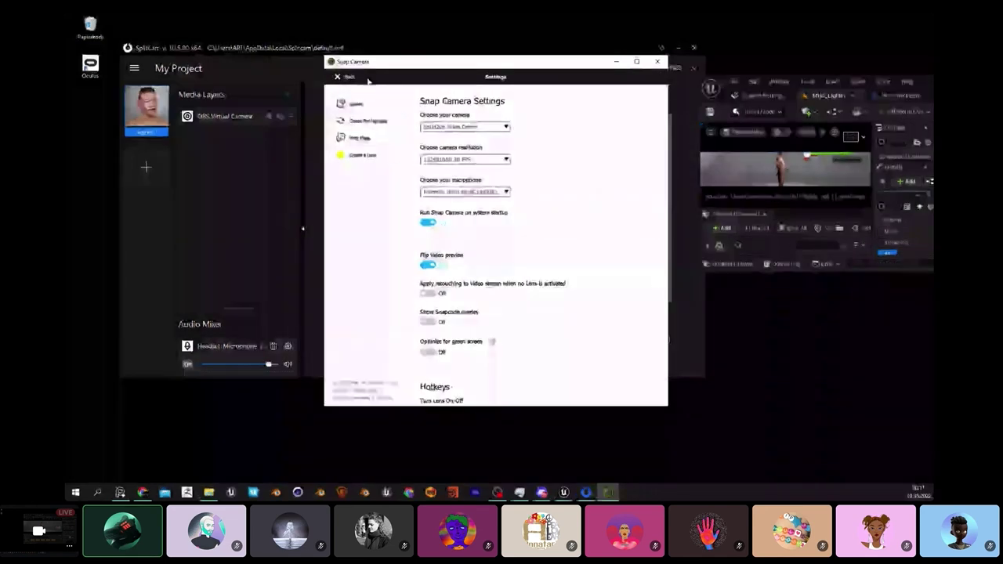
# Step: Examine the camera sources available in Snap Camera's settings, keep SplitCam Video Driver as the camera, and return to the lens view
pyautogui.click(490, 129)
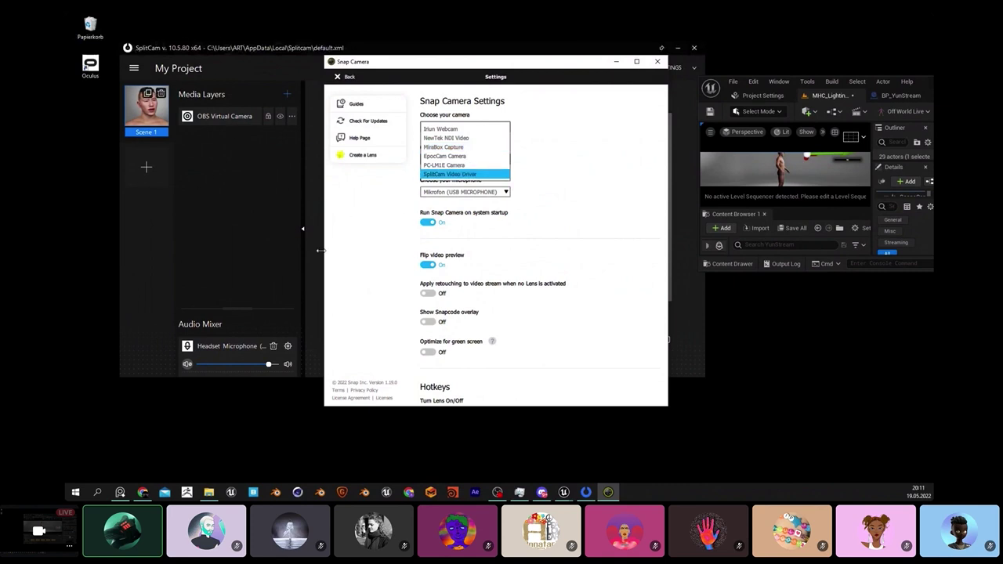
pyautogui.press('Up')
pyautogui.press('Up')
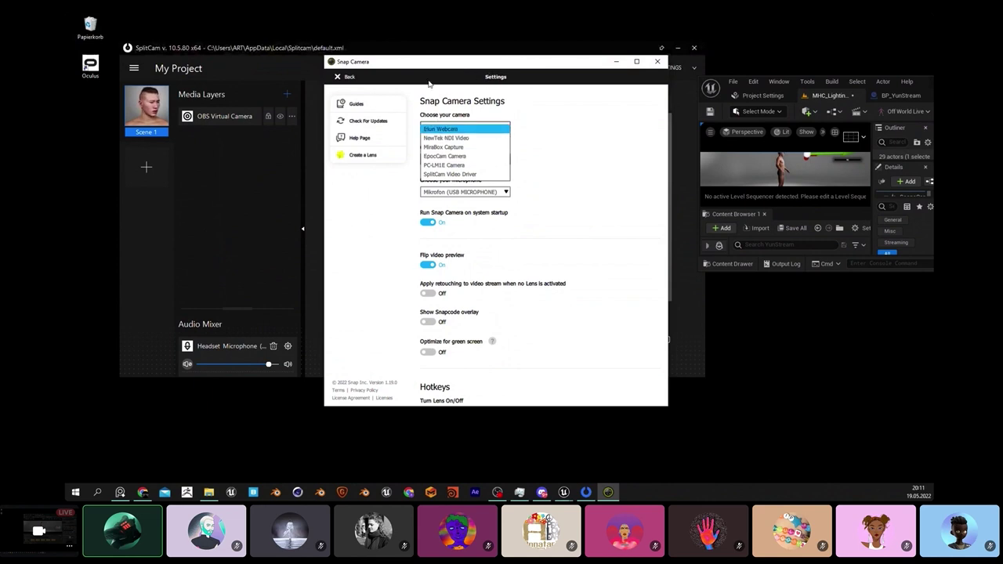
pyautogui.click(363, 76)
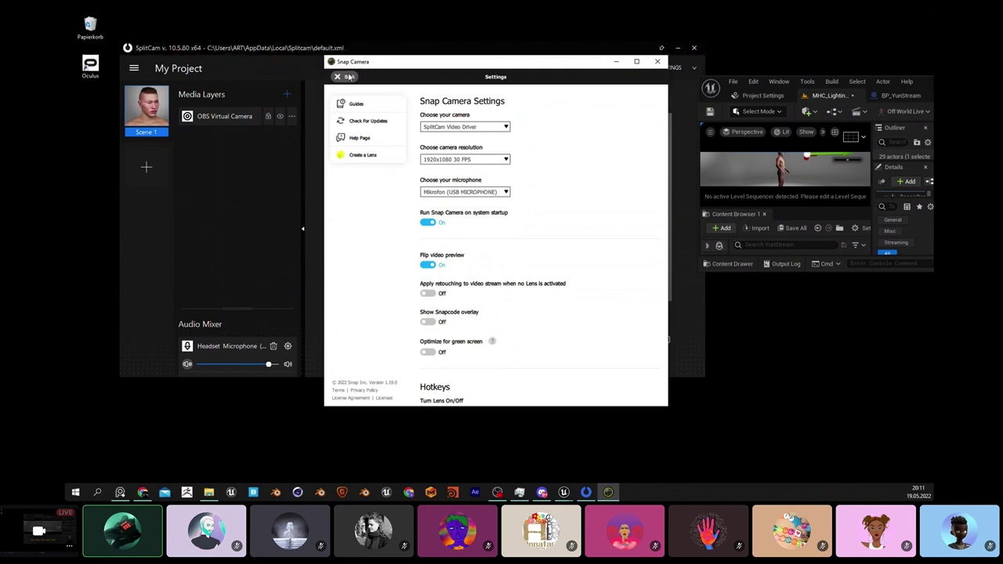
pyautogui.click(350, 76)
# Step: Reposition the Snap Camera window over SplitCam beside the Unreal level window, and close Snap Camera
pyautogui.moveTo(509, 77); pyautogui.dragTo(582, 74)
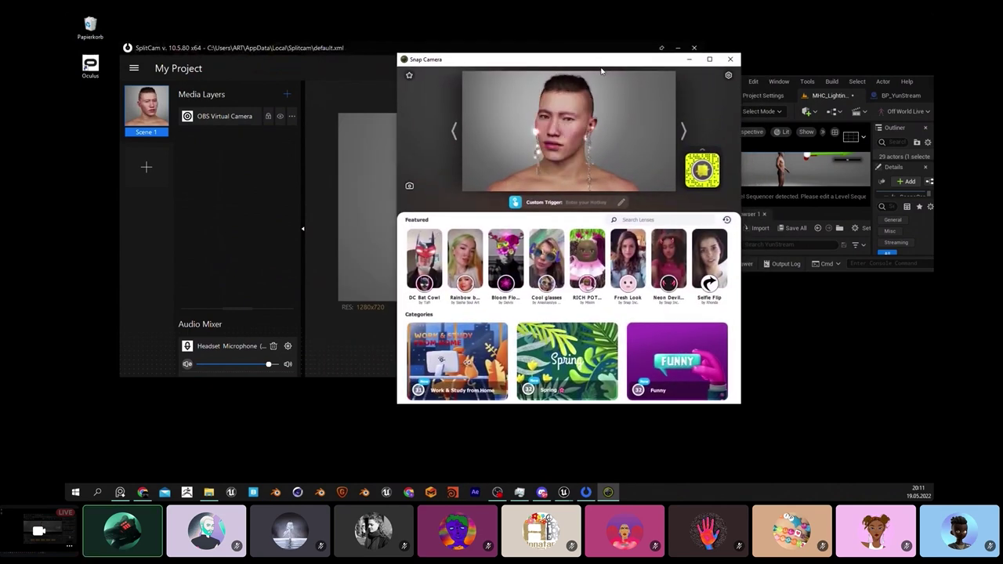
pyautogui.moveTo(601, 71); pyautogui.dragTo(561, 65)
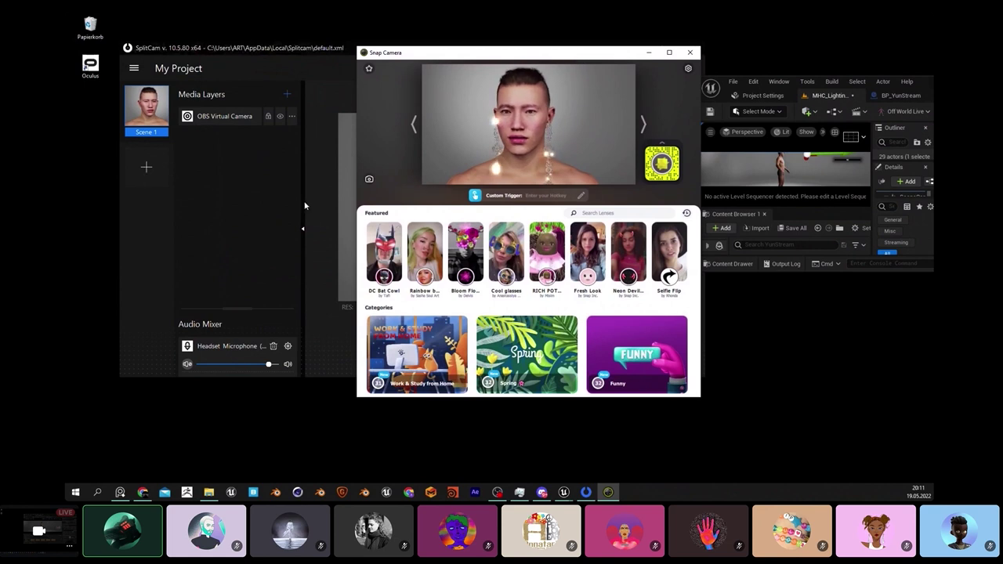
pyautogui.click(690, 53)
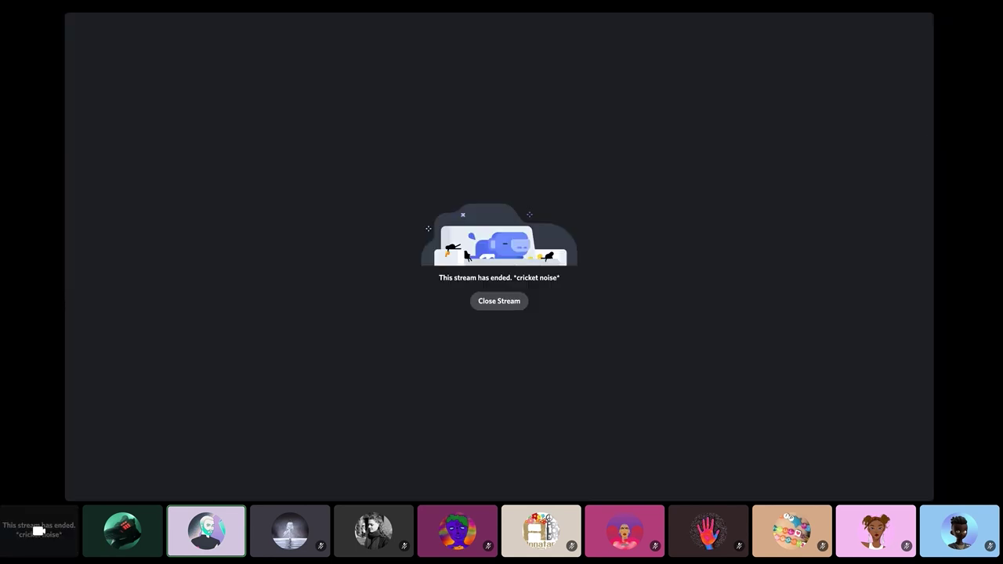
# Step: Close the ended screen share in the Discord call to return to the participant grid
pyautogui.click(507, 302)
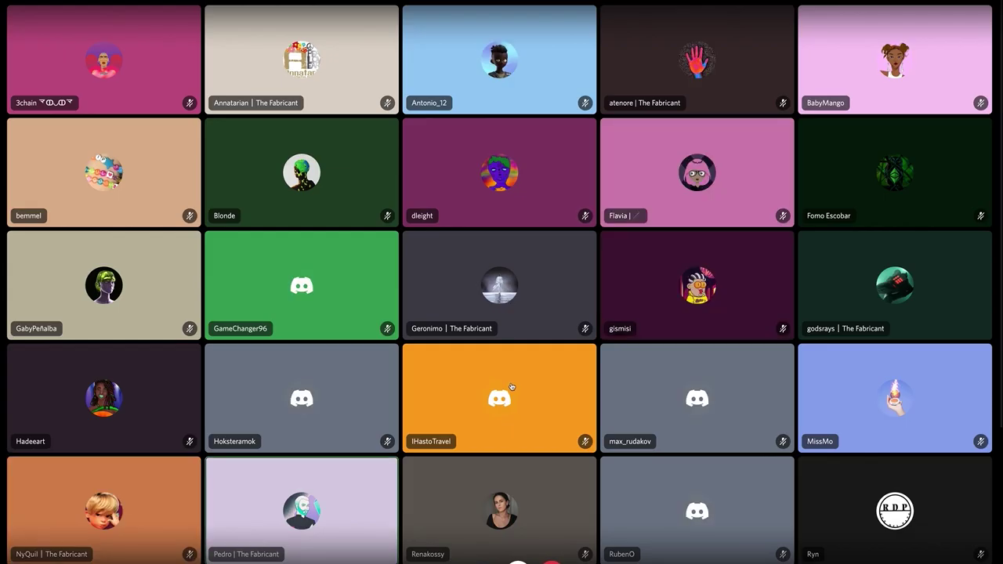